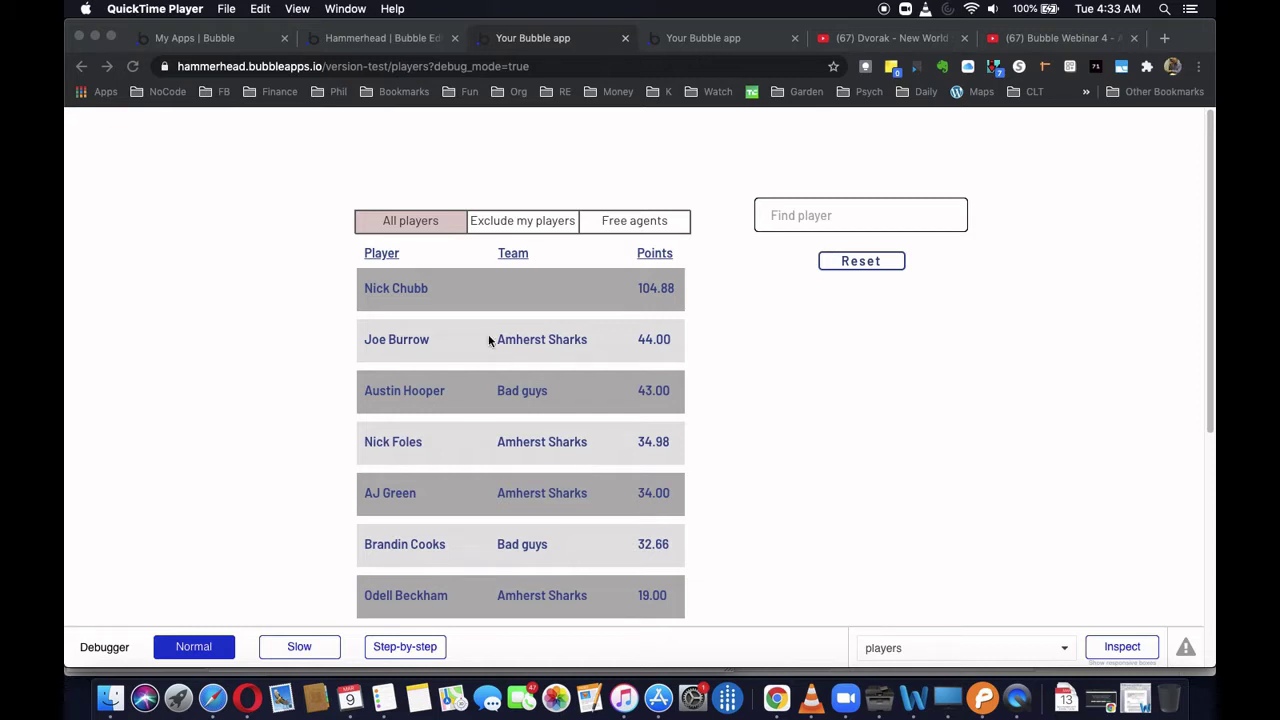
# - Compare the player list under the All players, Exclude my players and Free agents filters, ending on All players
pyautogui.click(488, 230)
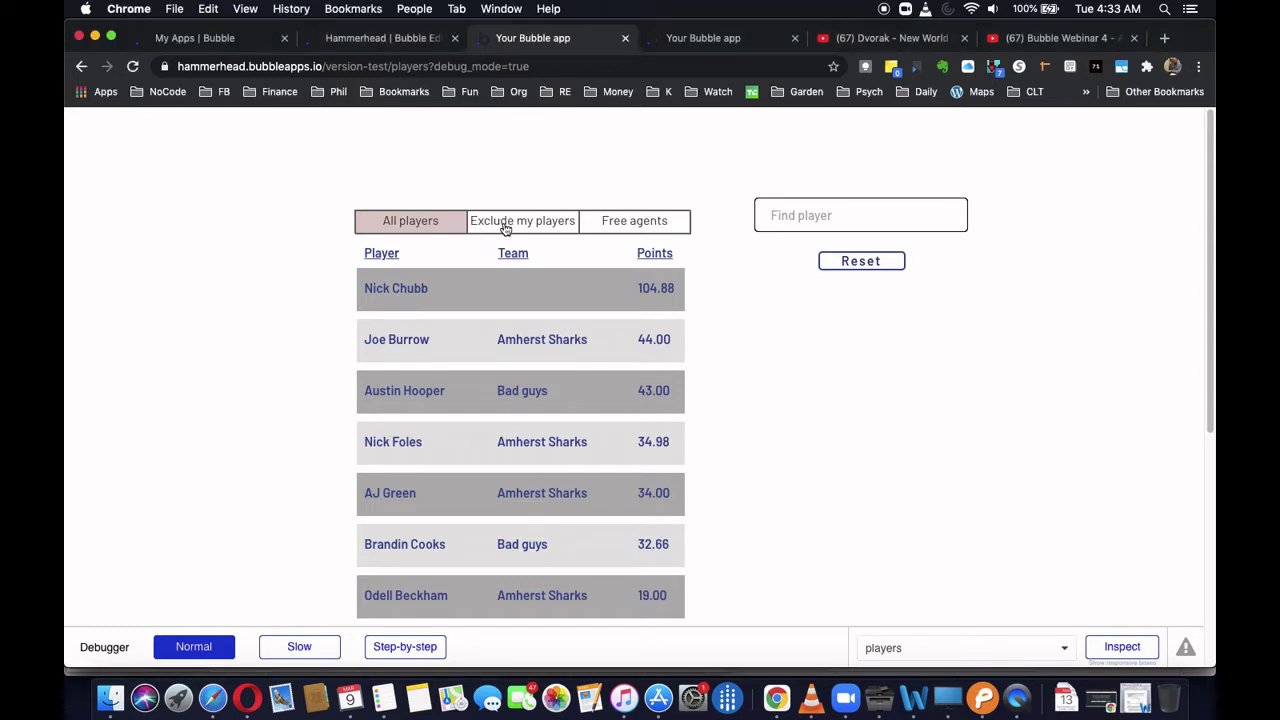
pyautogui.click(506, 229)
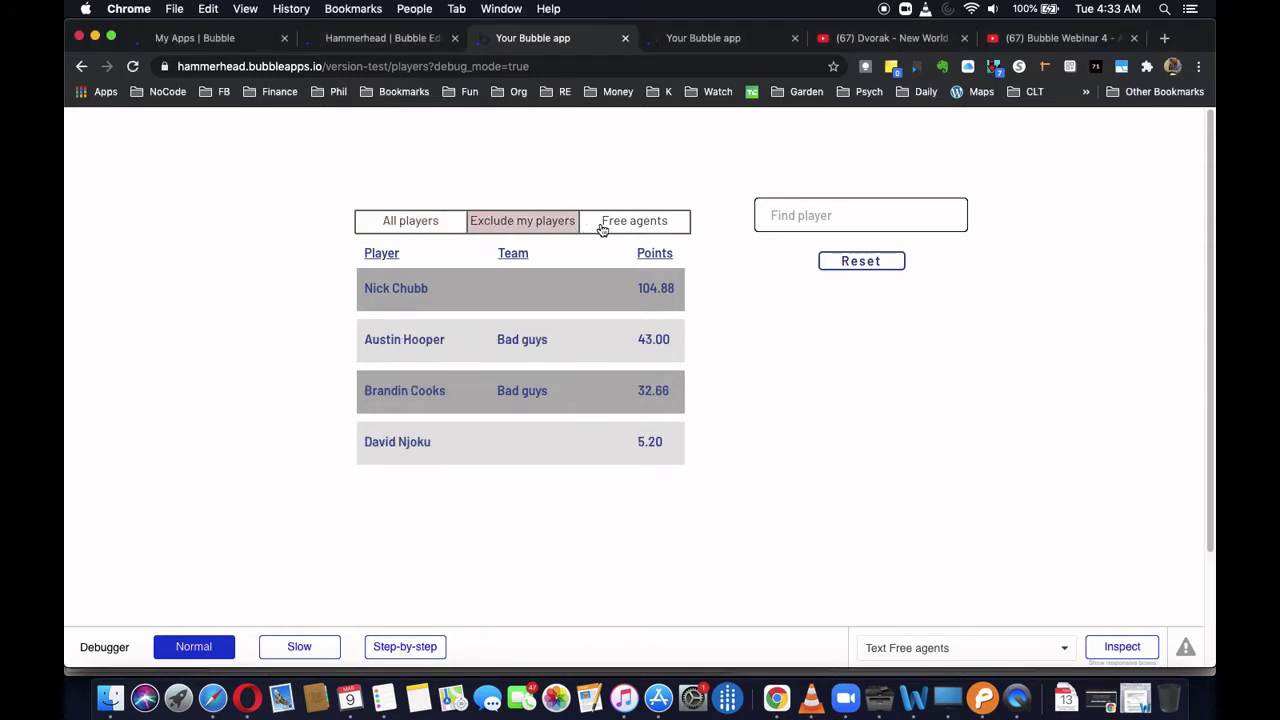
pyautogui.click(603, 223)
pyautogui.click(393, 224)
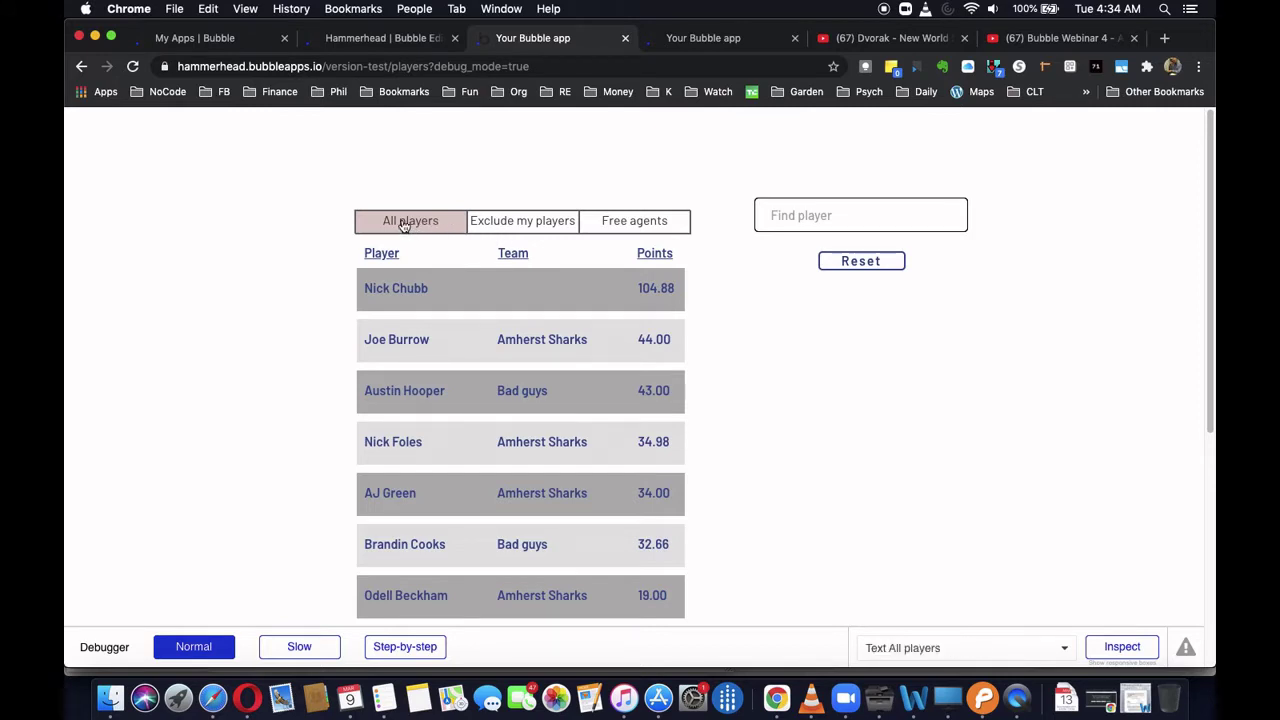
pyautogui.click(518, 223)
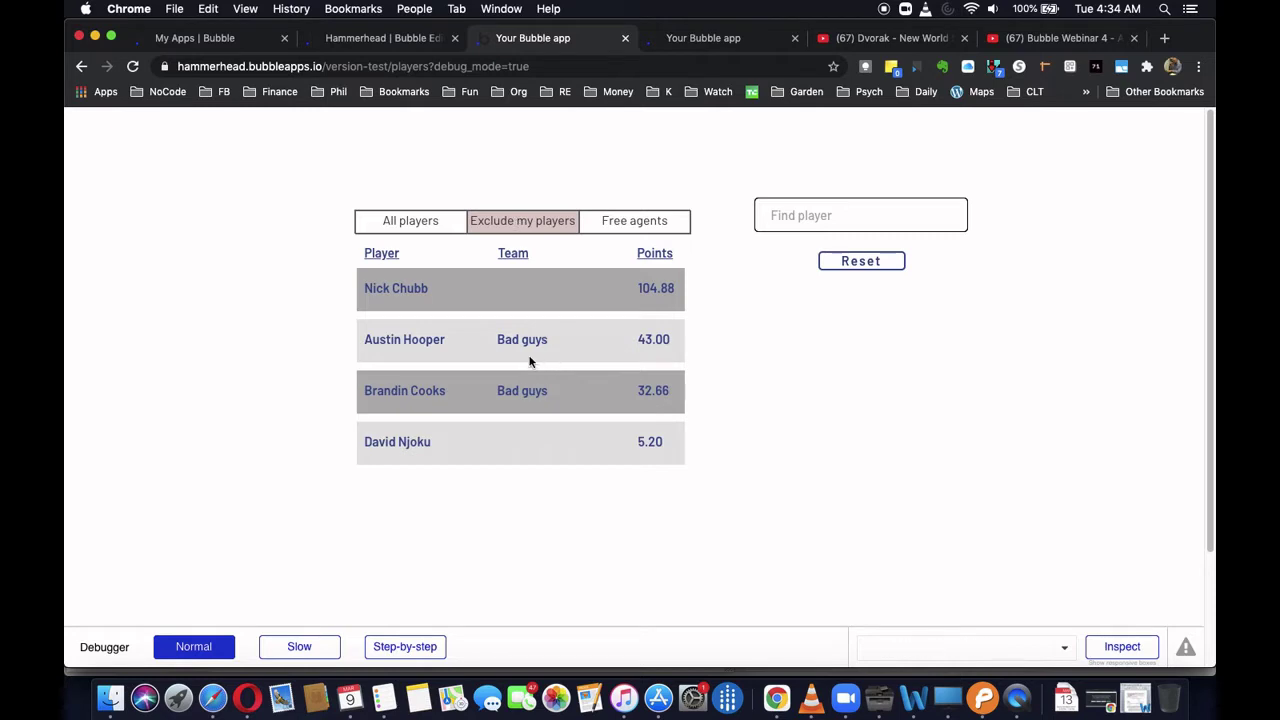
pyautogui.click(622, 226)
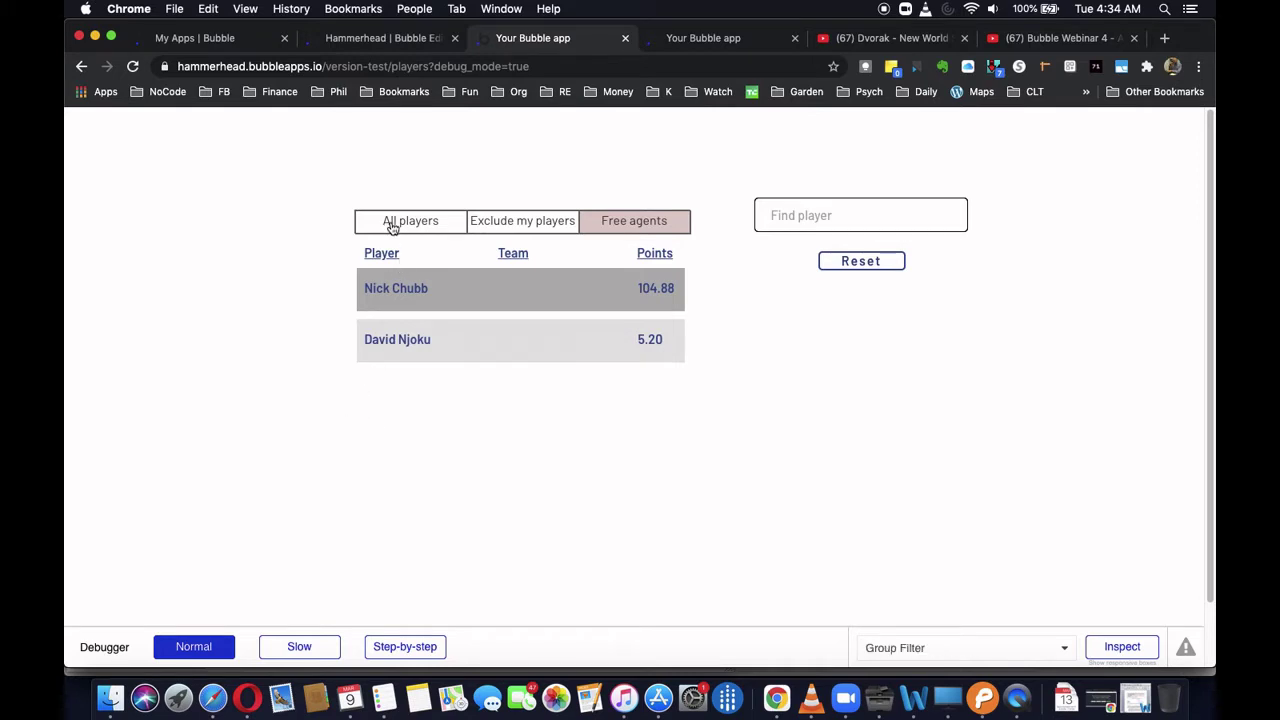
pyautogui.click(392, 226)
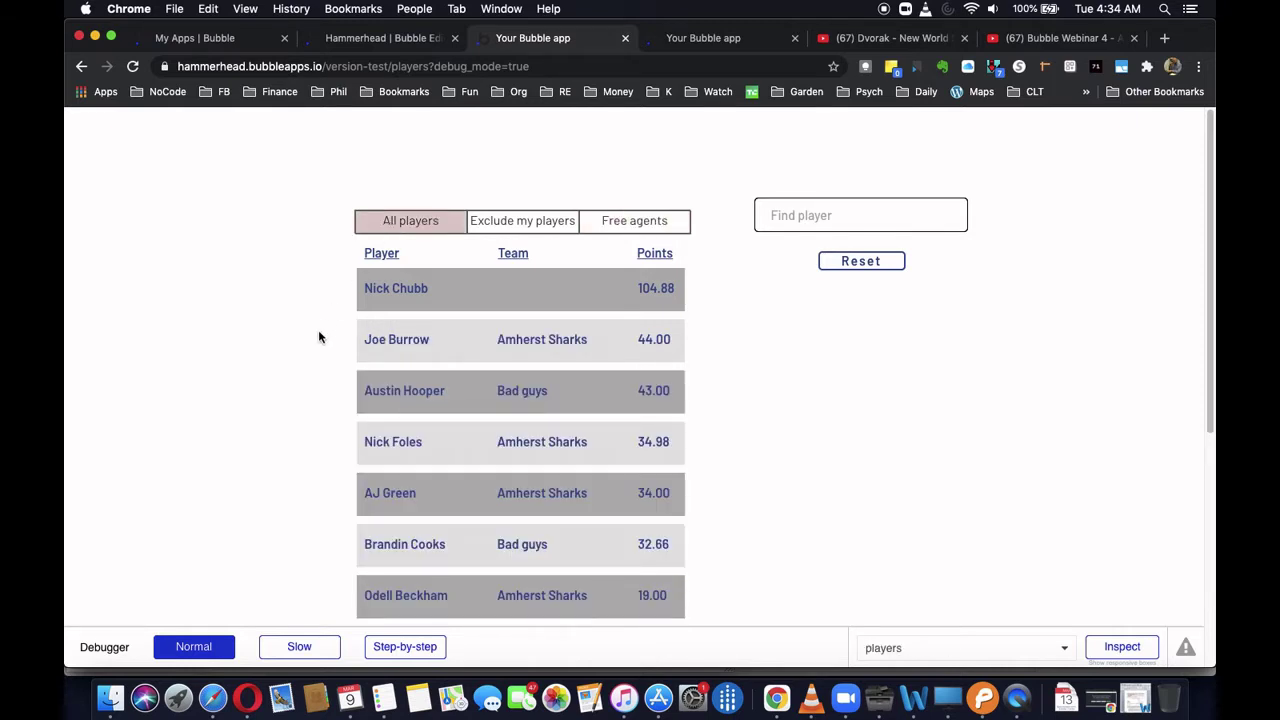
pyautogui.click(406, 255)
pyautogui.click(505, 224)
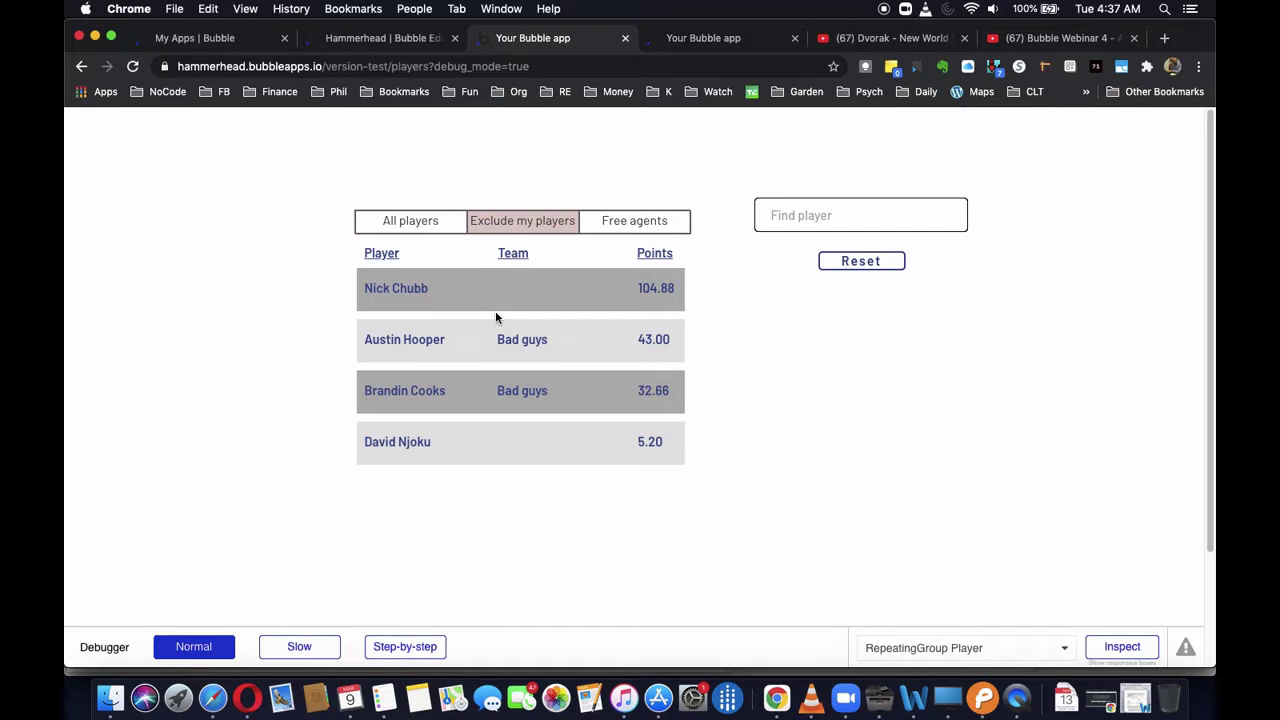
pyautogui.click(612, 226)
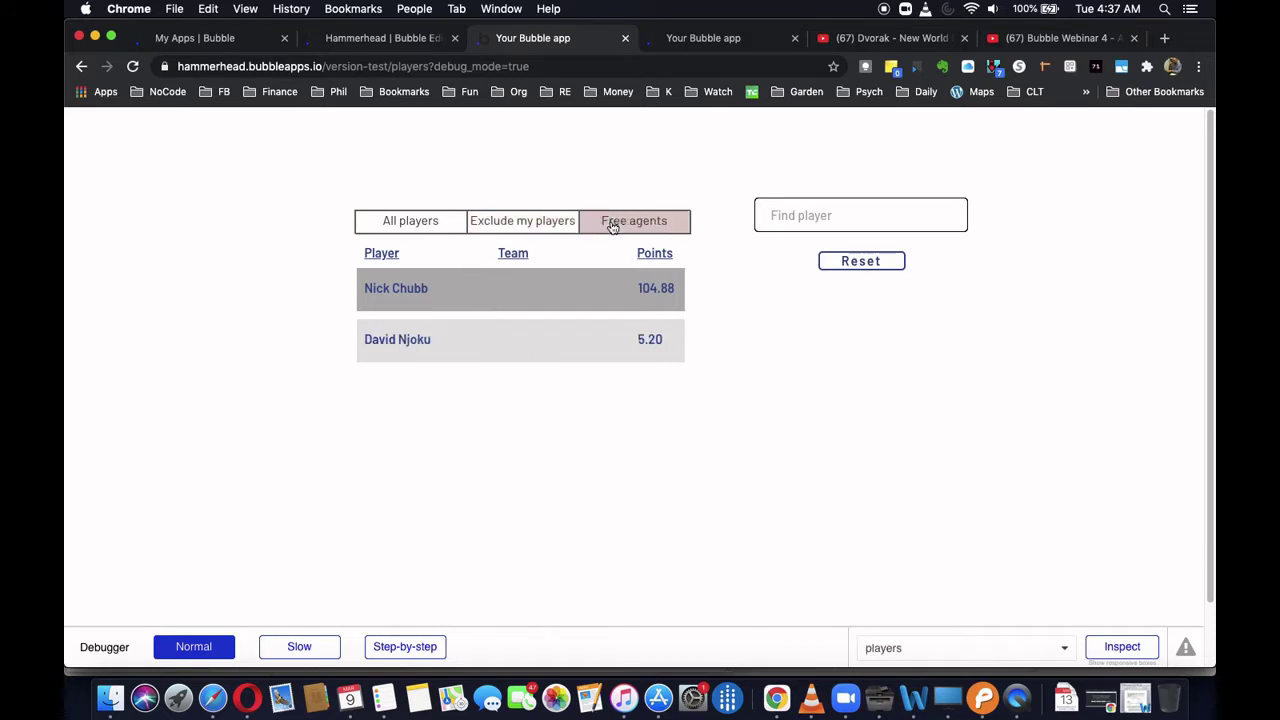
pyautogui.click(410, 221)
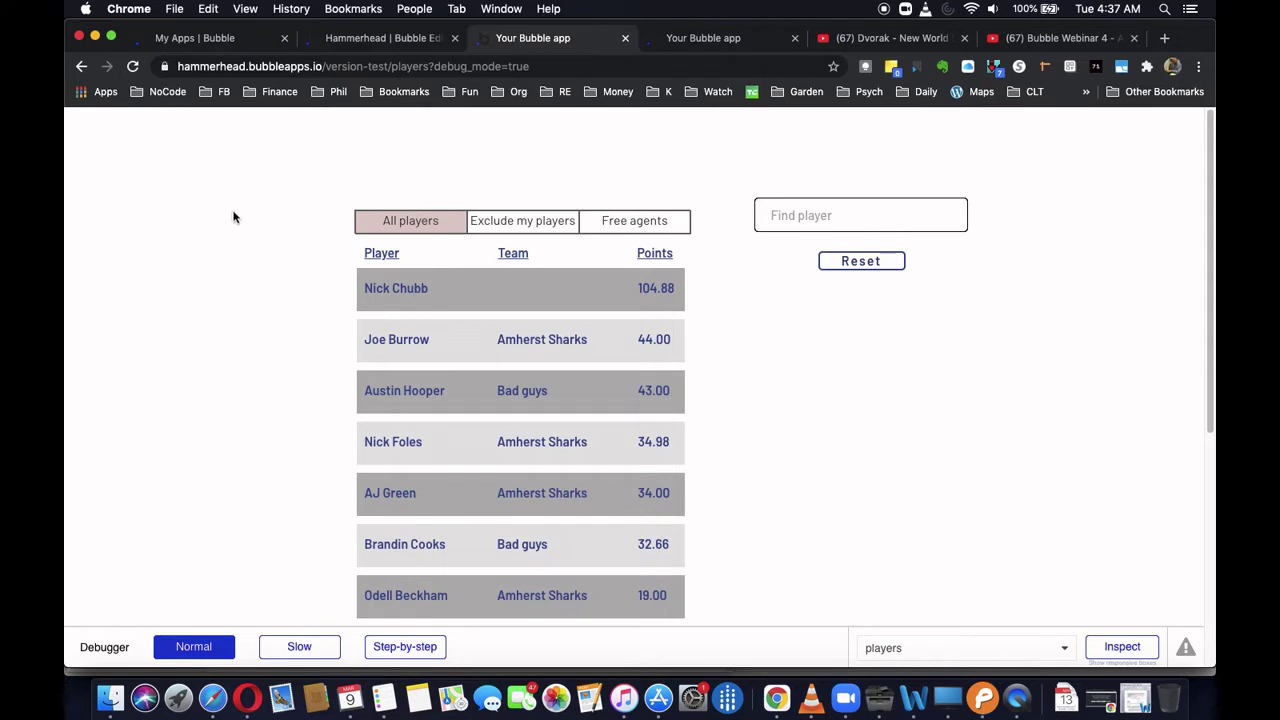
# - Switch to the Hammerhead app in the Bubble editor and open the experiment page
pyautogui.click(357, 37)
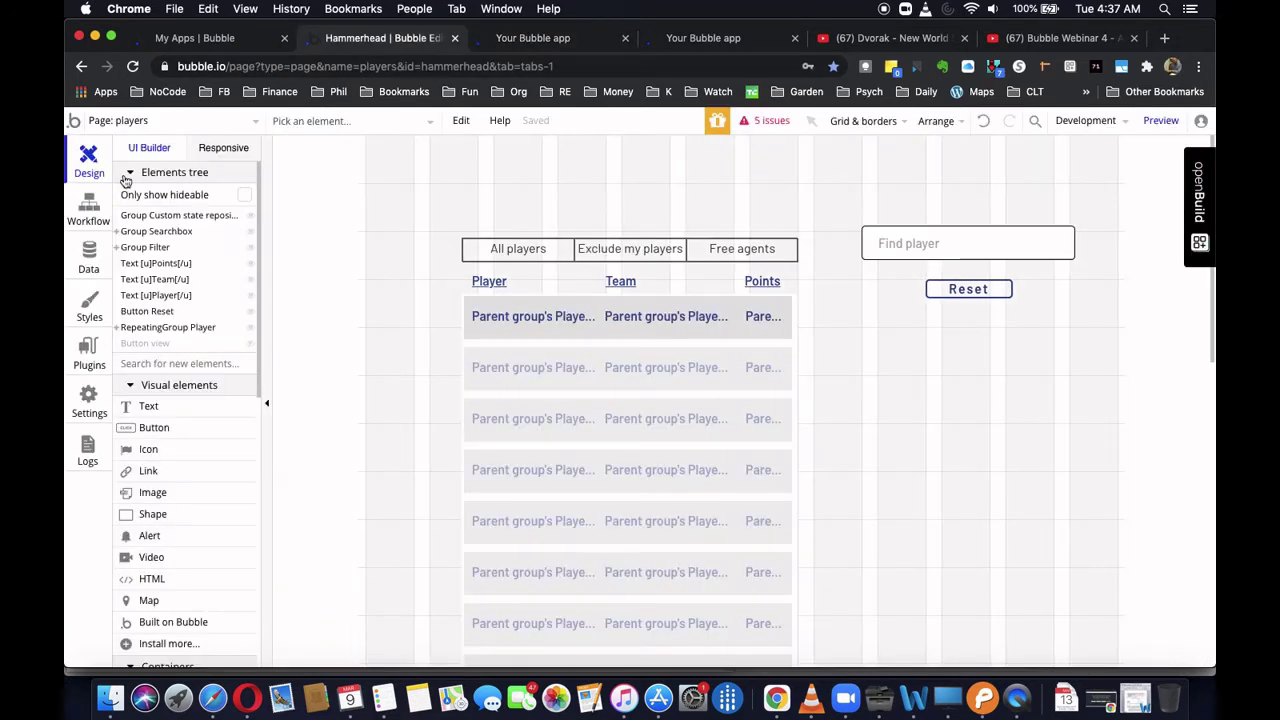
pyautogui.click(199, 121)
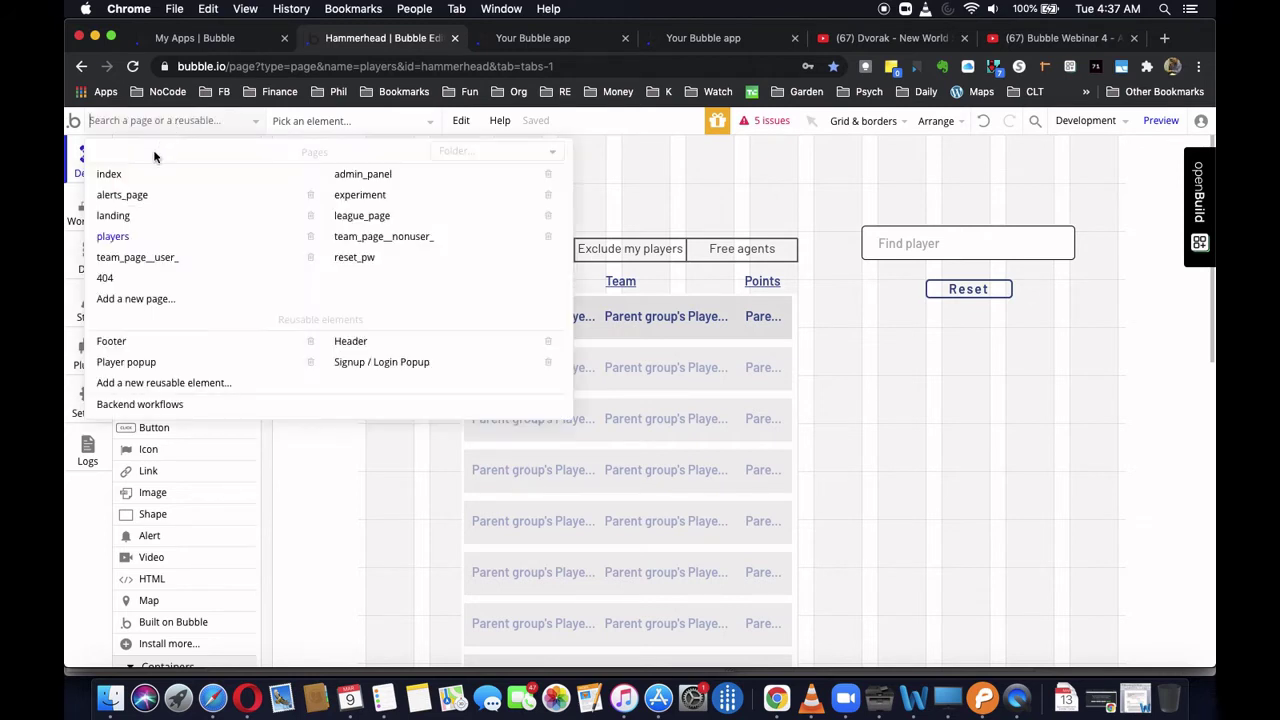
pyautogui.click(344, 205)
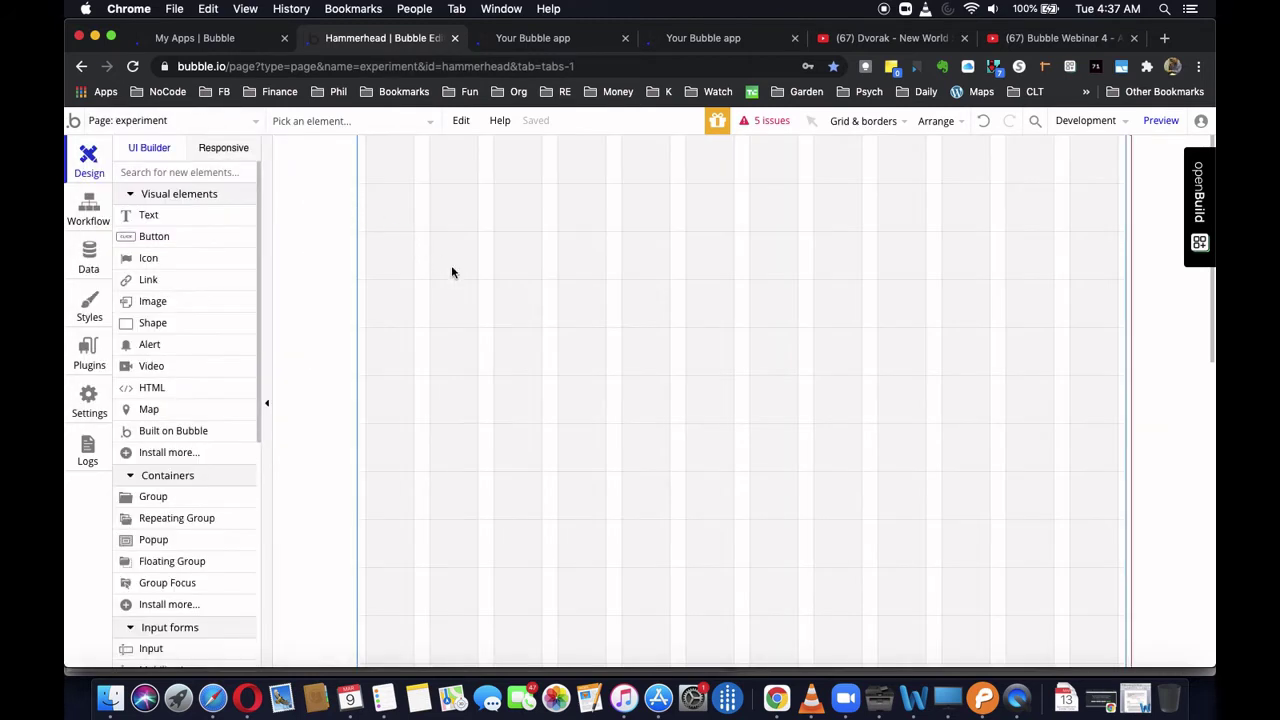
# - Draw a repeating group on the page and extend its bottom edge, making it about 570 px wide and 983 px high
pyautogui.click(199, 520)
pyautogui.moveTo(433, 180); pyautogui.dragTo(892, 661)
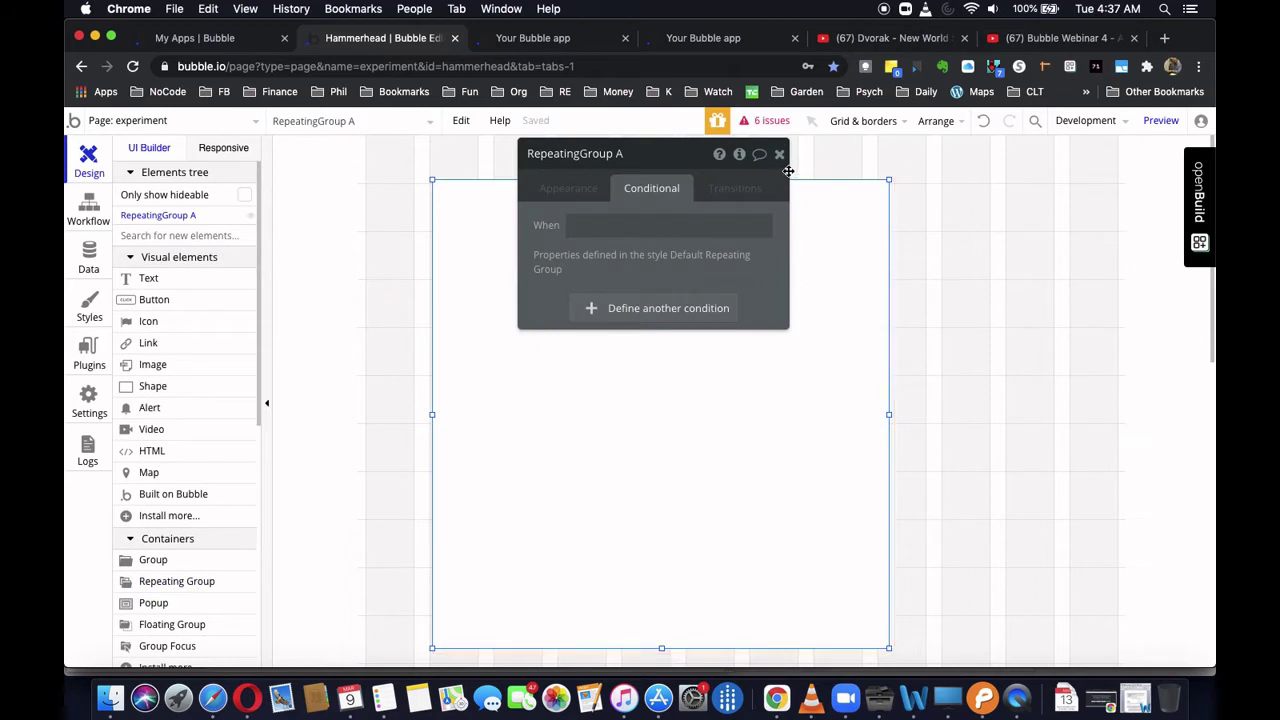
pyautogui.click(779, 154)
pyautogui.scroll(-5, 951, 385)
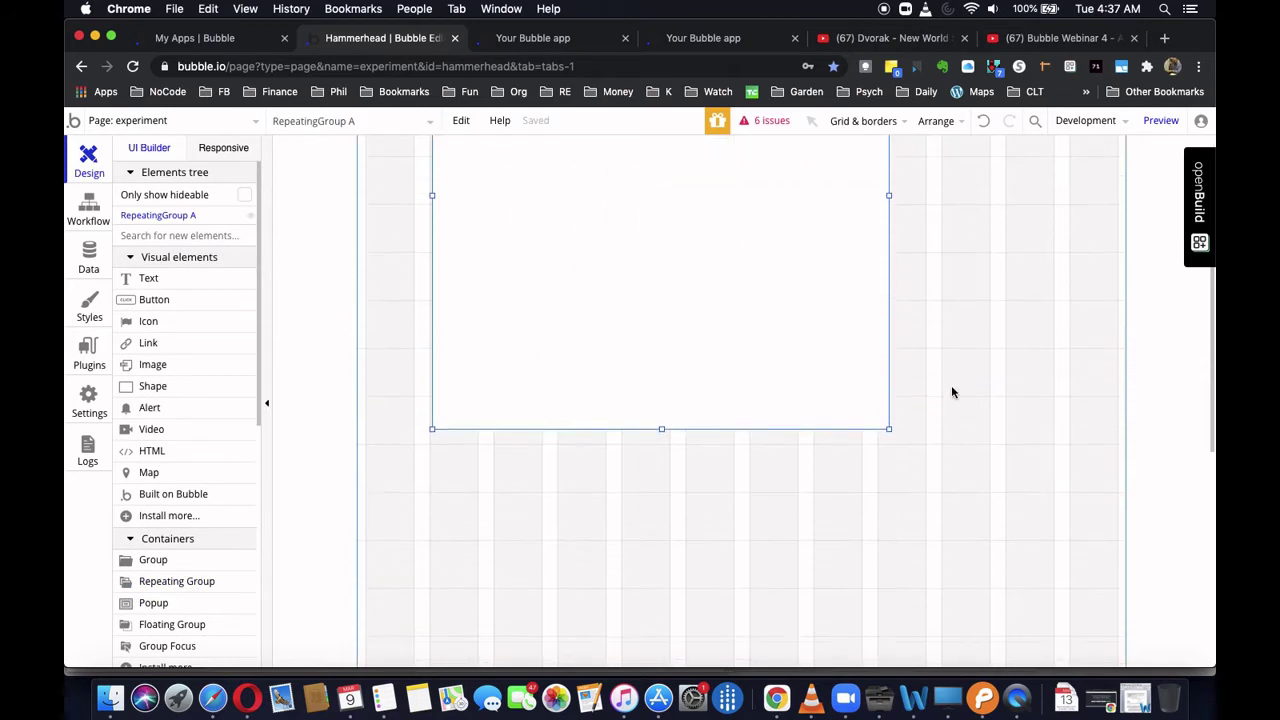
pyautogui.moveTo(660, 310); pyautogui.dragTo(658, 628)
pyautogui.scroll(5, 975, 497)
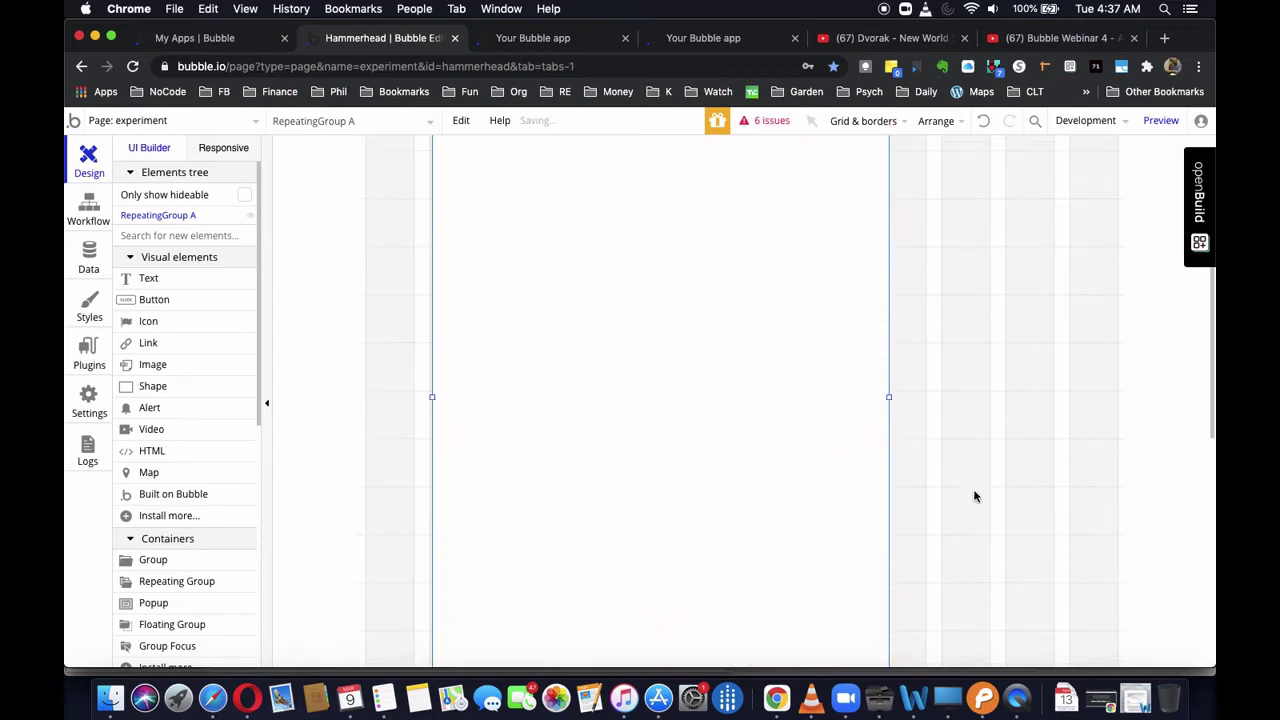
# - Set the repeating group's type of content to Player and its data source to a search for Player entries
pyautogui.doubleClick(599, 328)
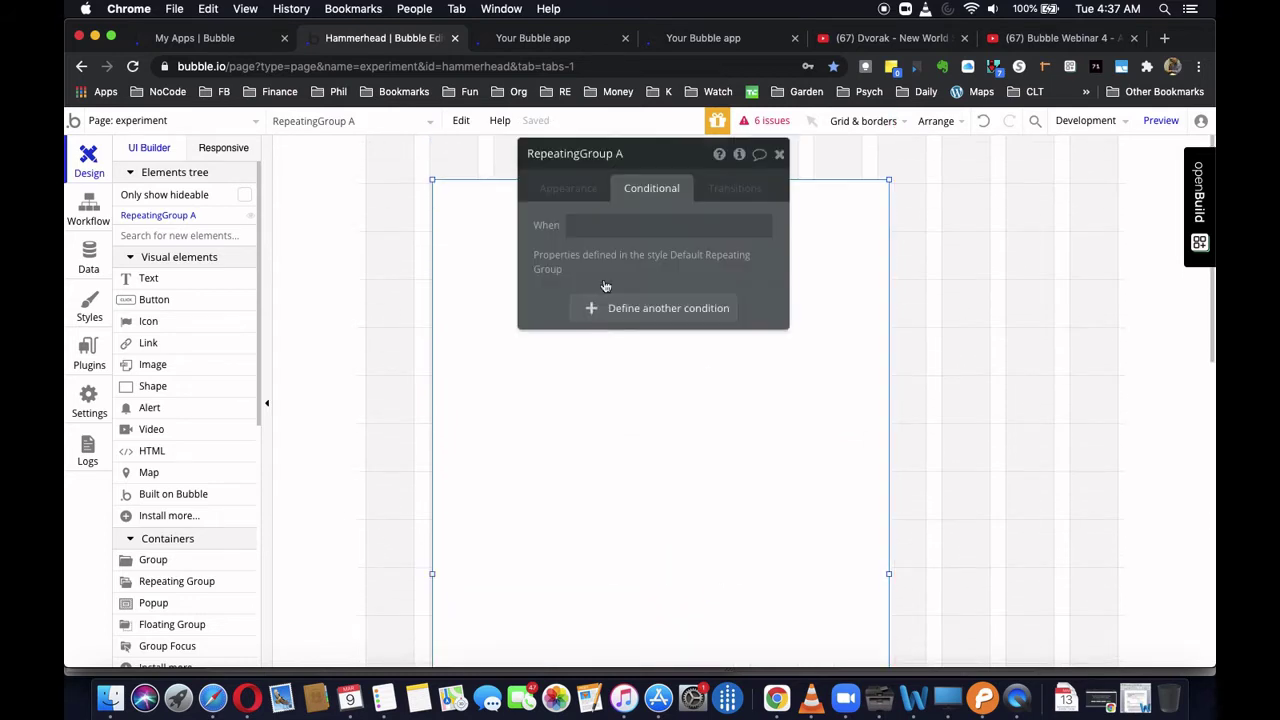
pyautogui.click(580, 200)
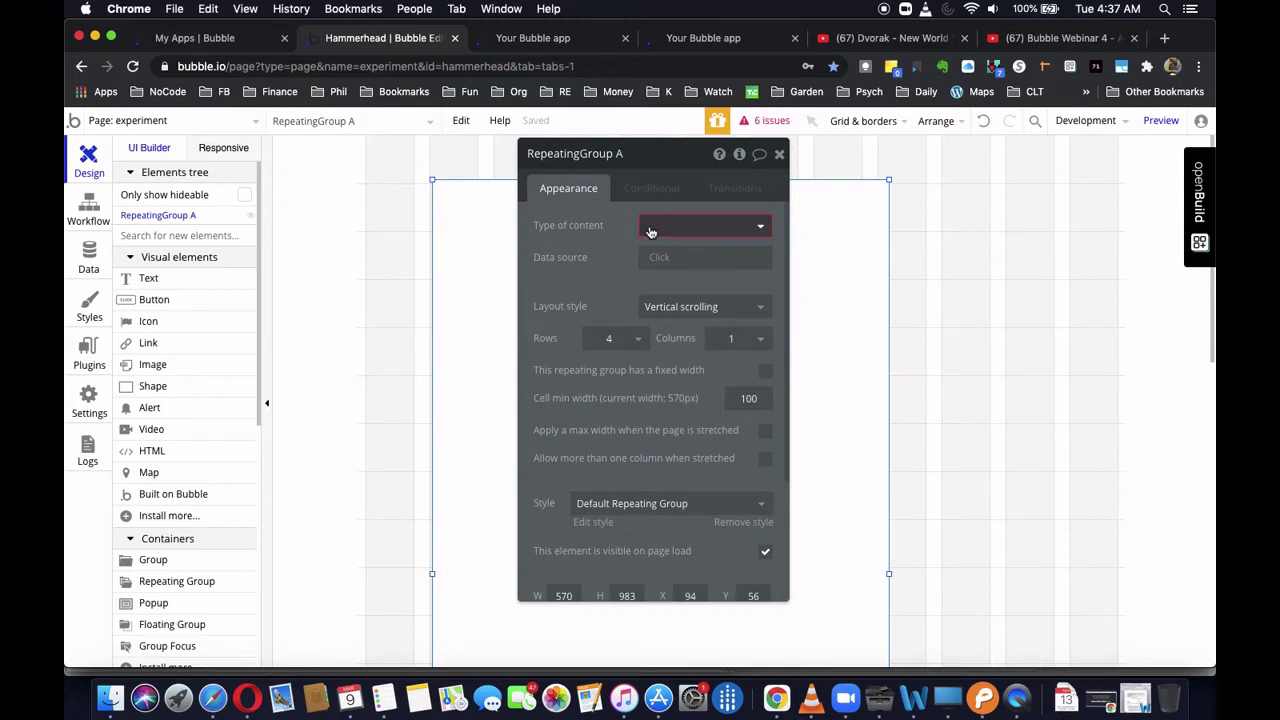
pyautogui.click(651, 226)
pyautogui.click(680, 443)
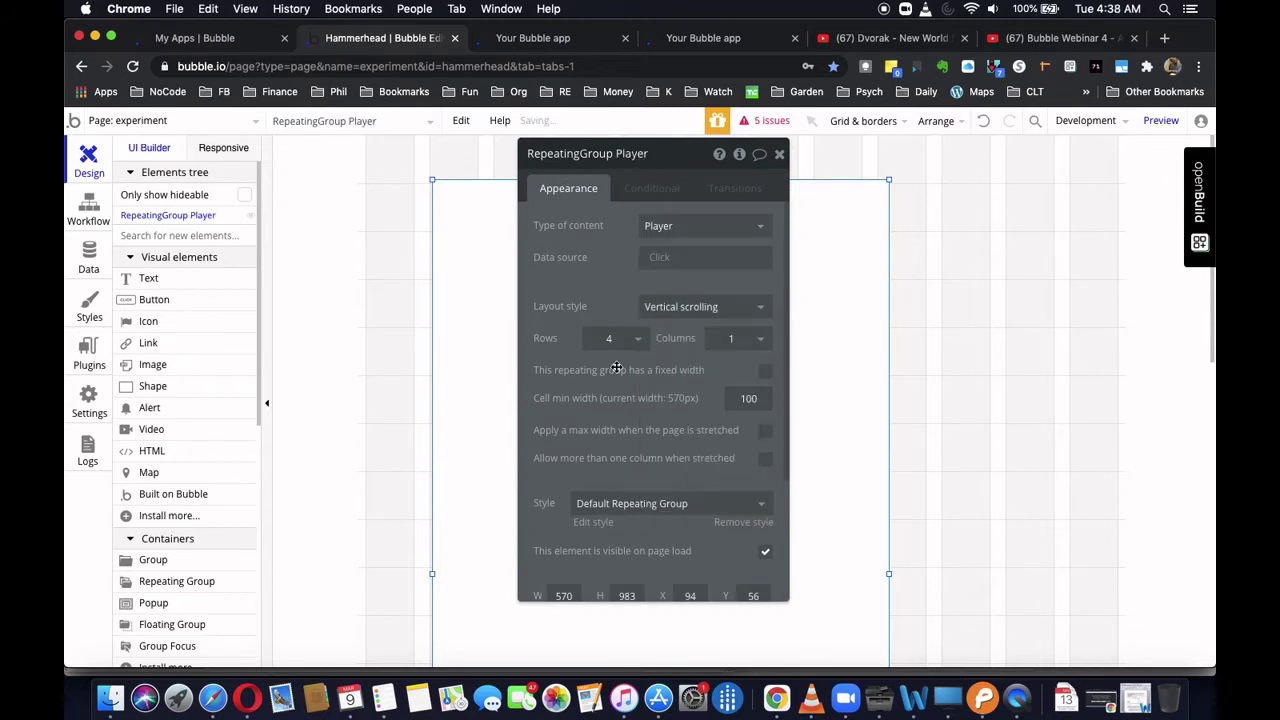
pyautogui.click(658, 257)
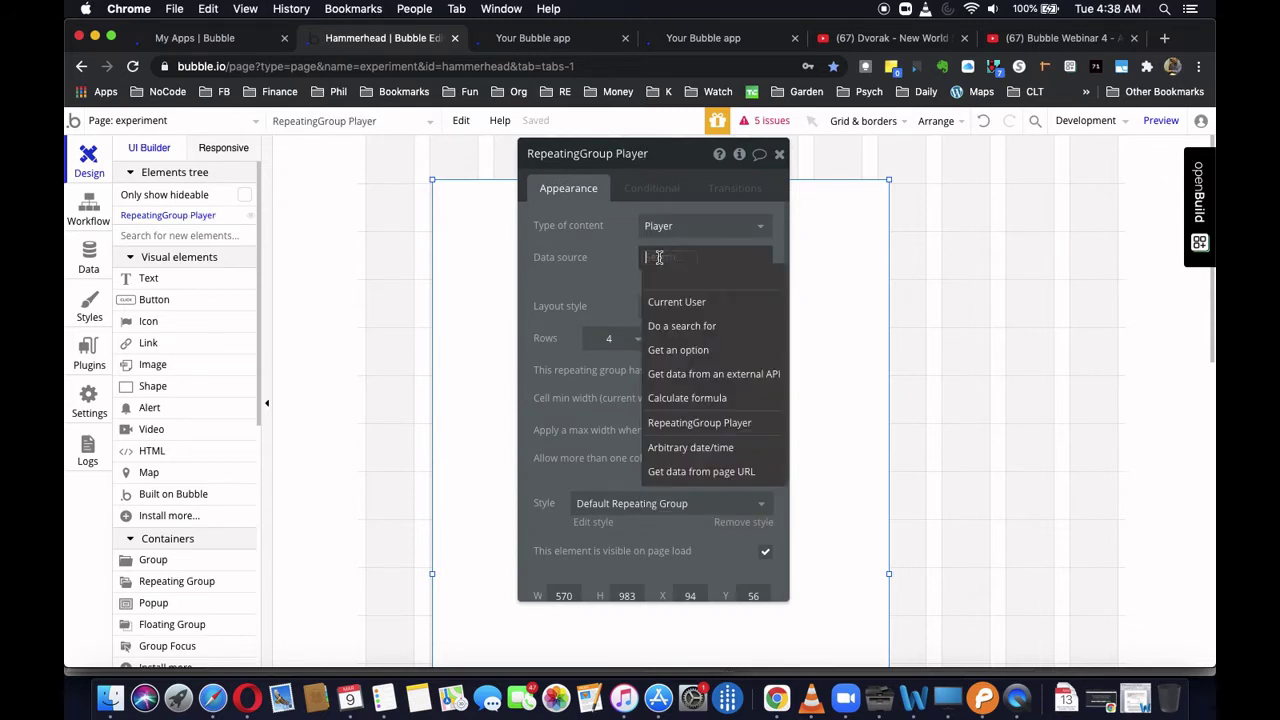
pyautogui.click(682, 325)
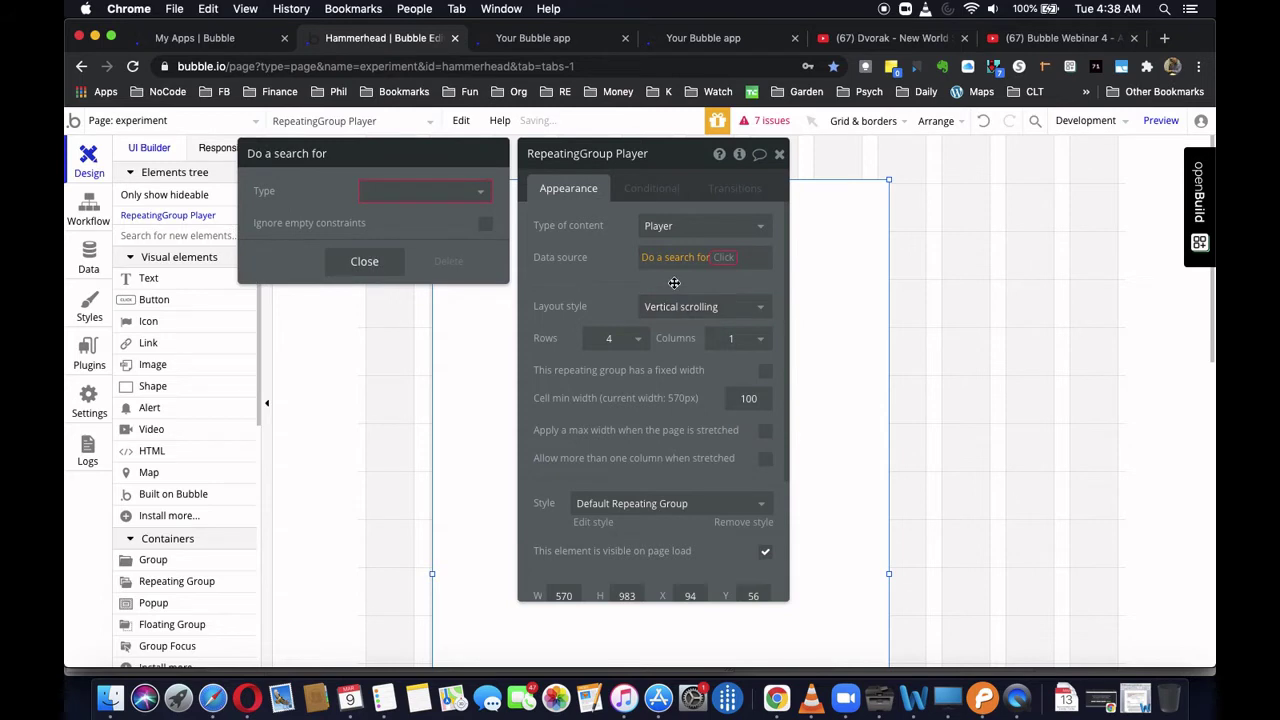
pyautogui.click(443, 192)
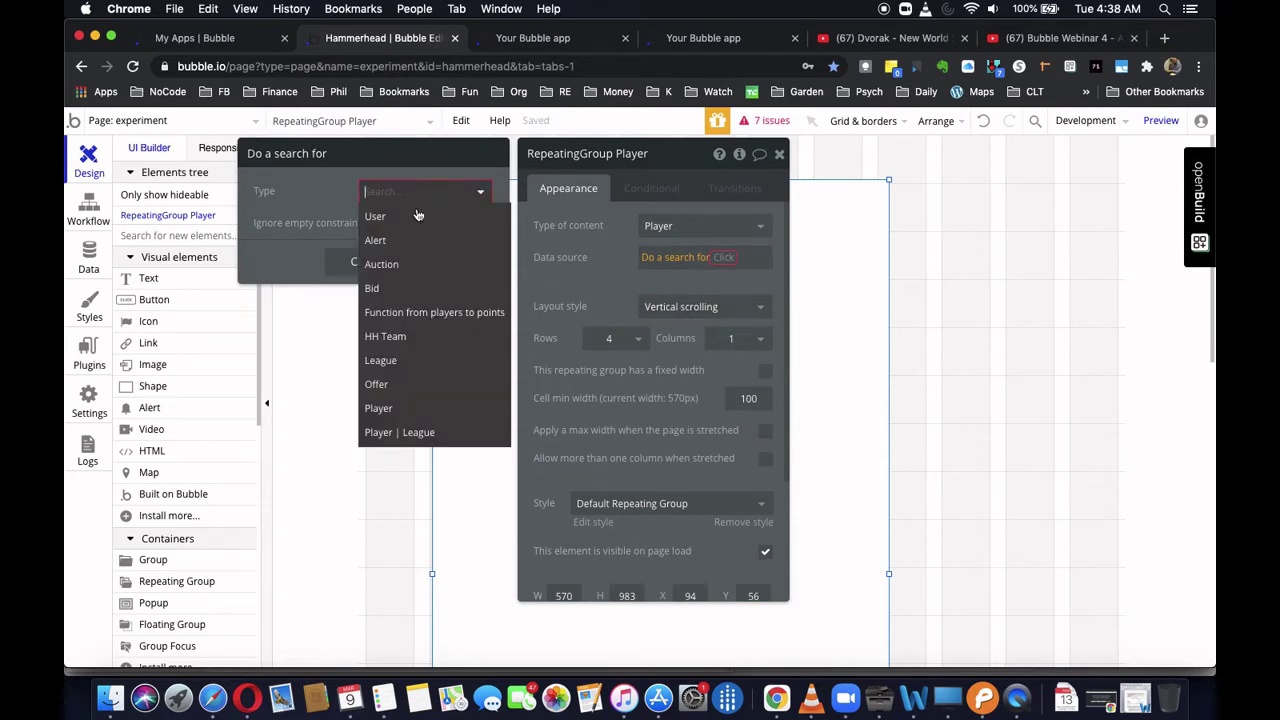
pyautogui.click(380, 408)
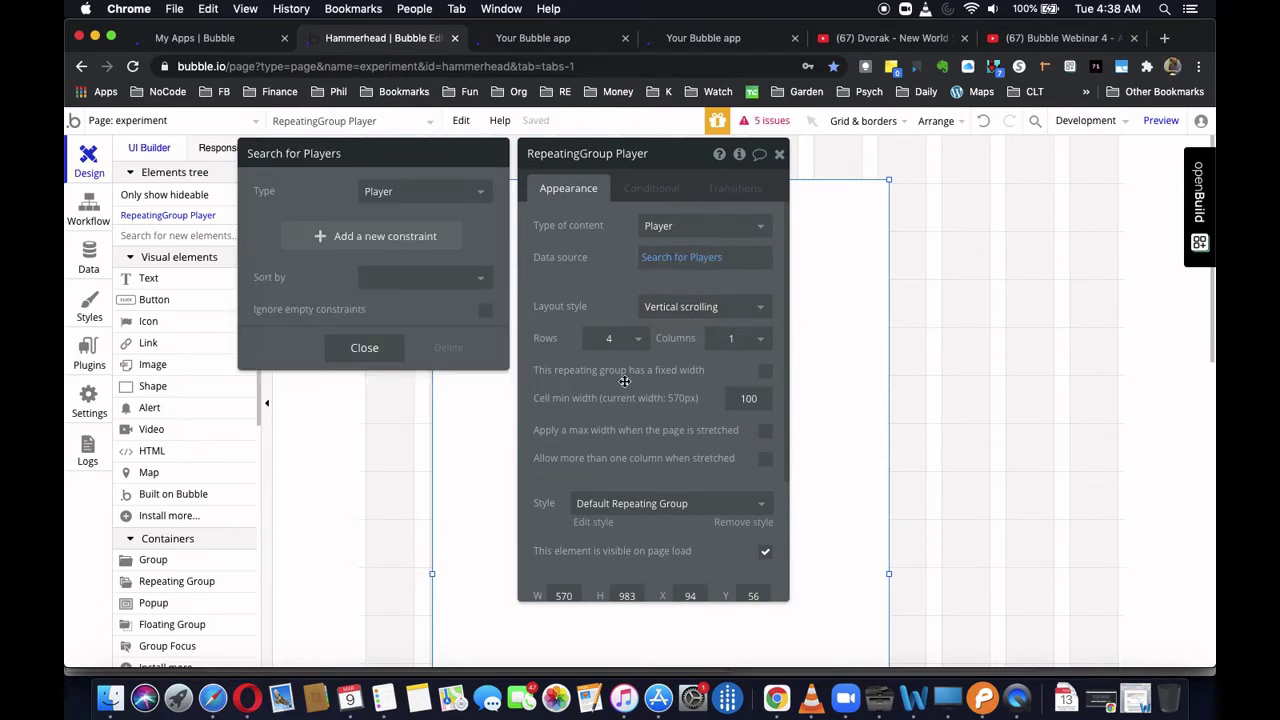
# - Set the repeating group's layout style to Ext. vertical scrolling with 10 rows and close its properties
pyautogui.click(727, 313)
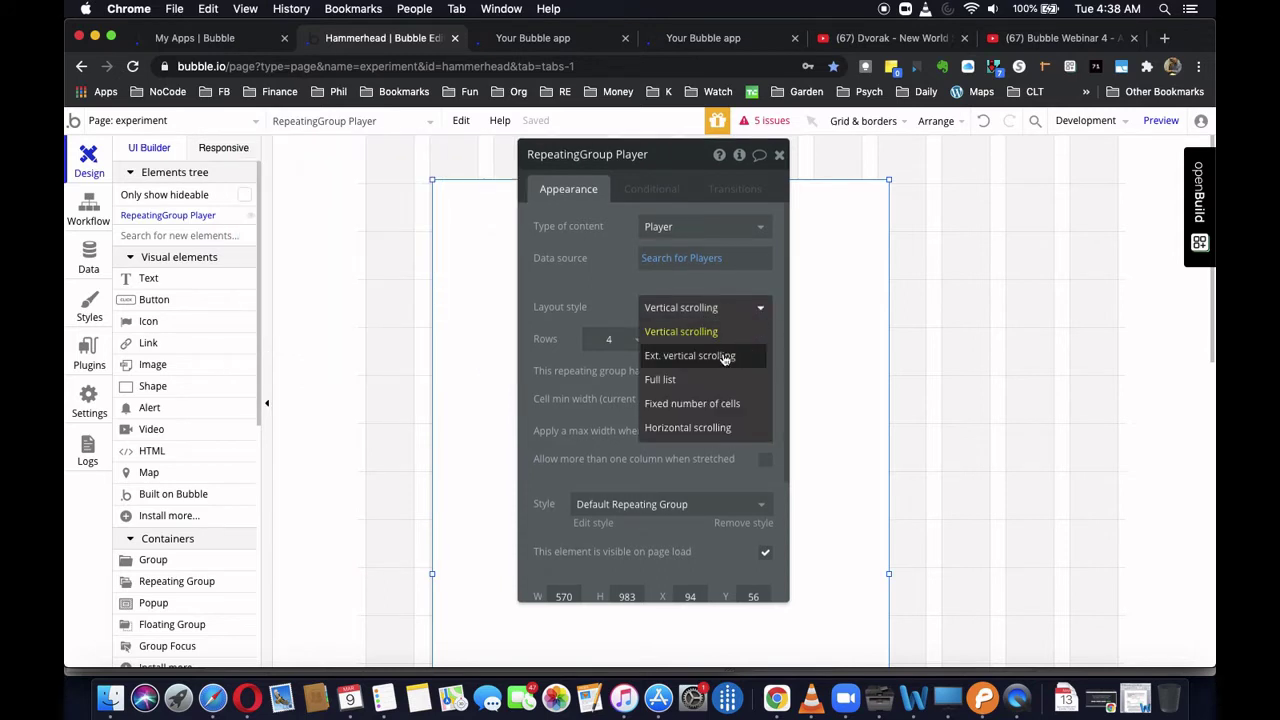
pyautogui.click(724, 357)
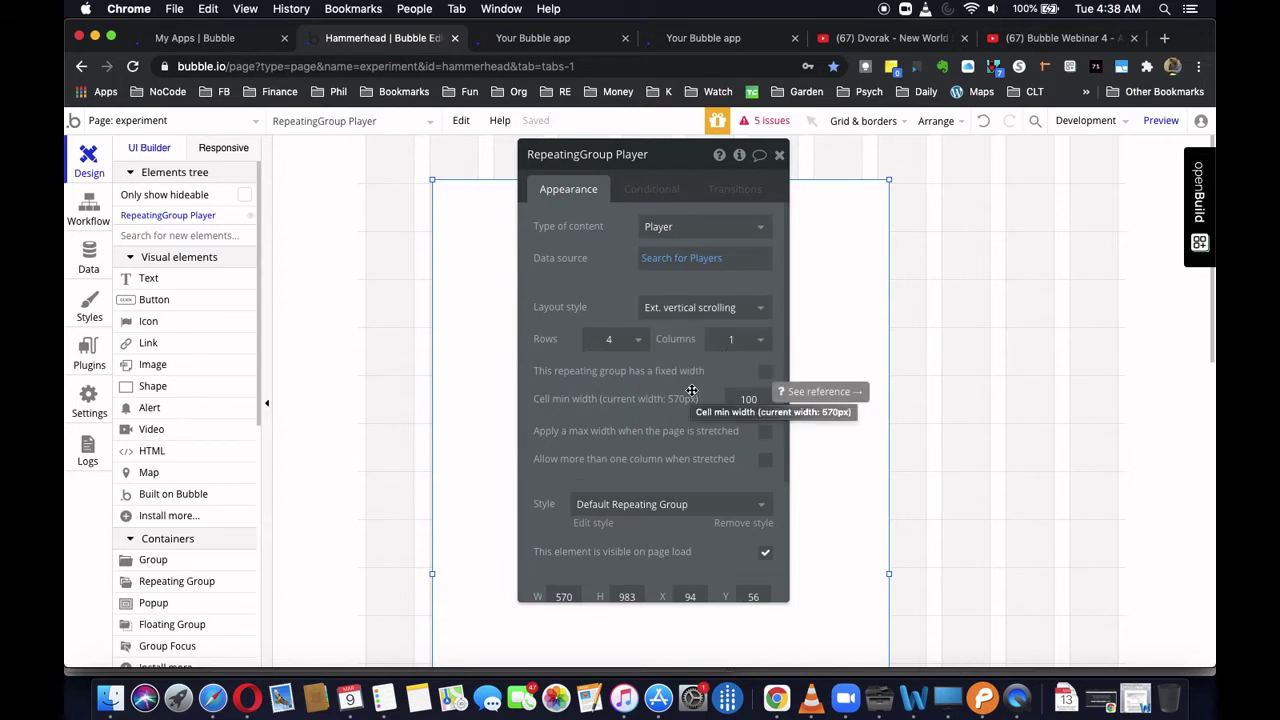
pyautogui.click(638, 342)
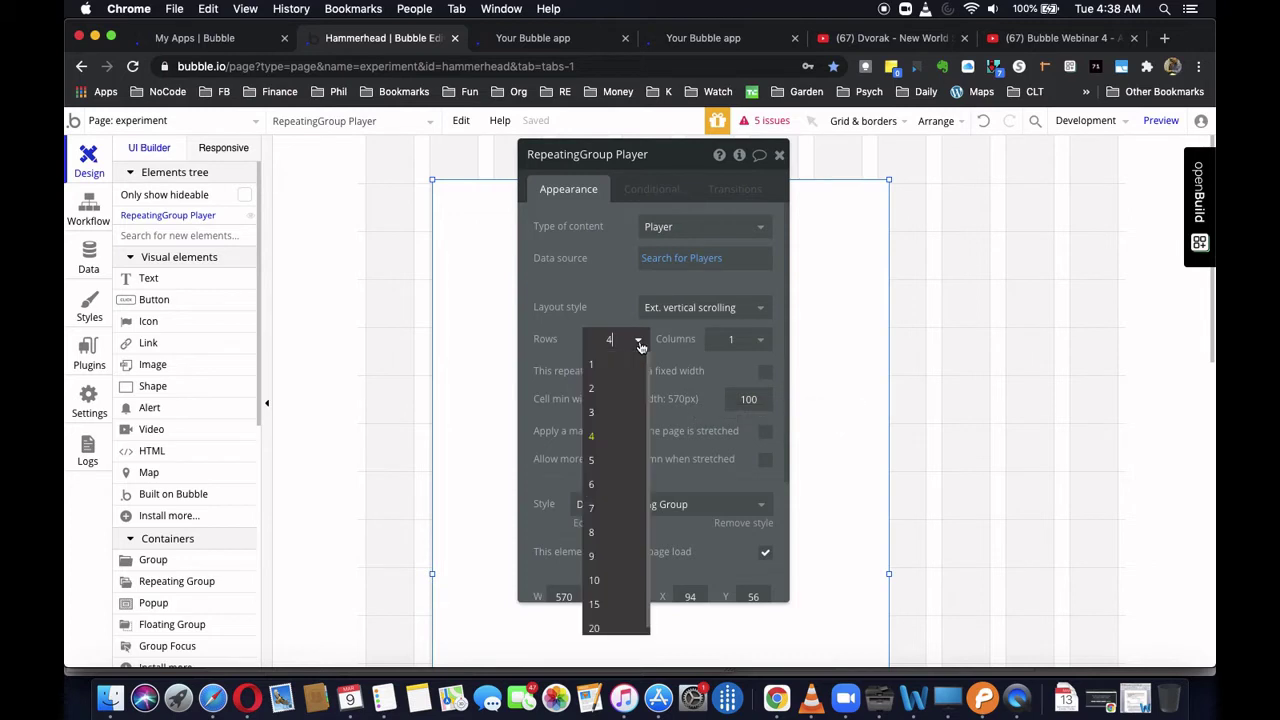
pyautogui.click(597, 580)
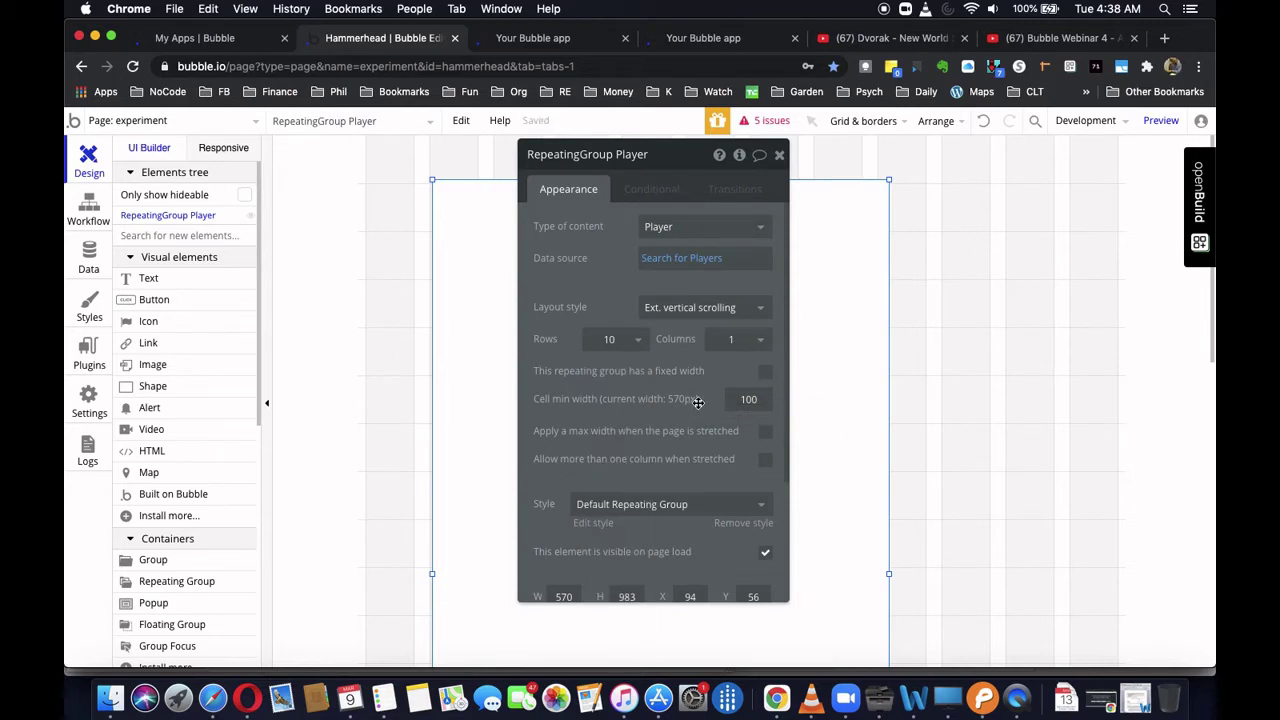
pyautogui.click(780, 157)
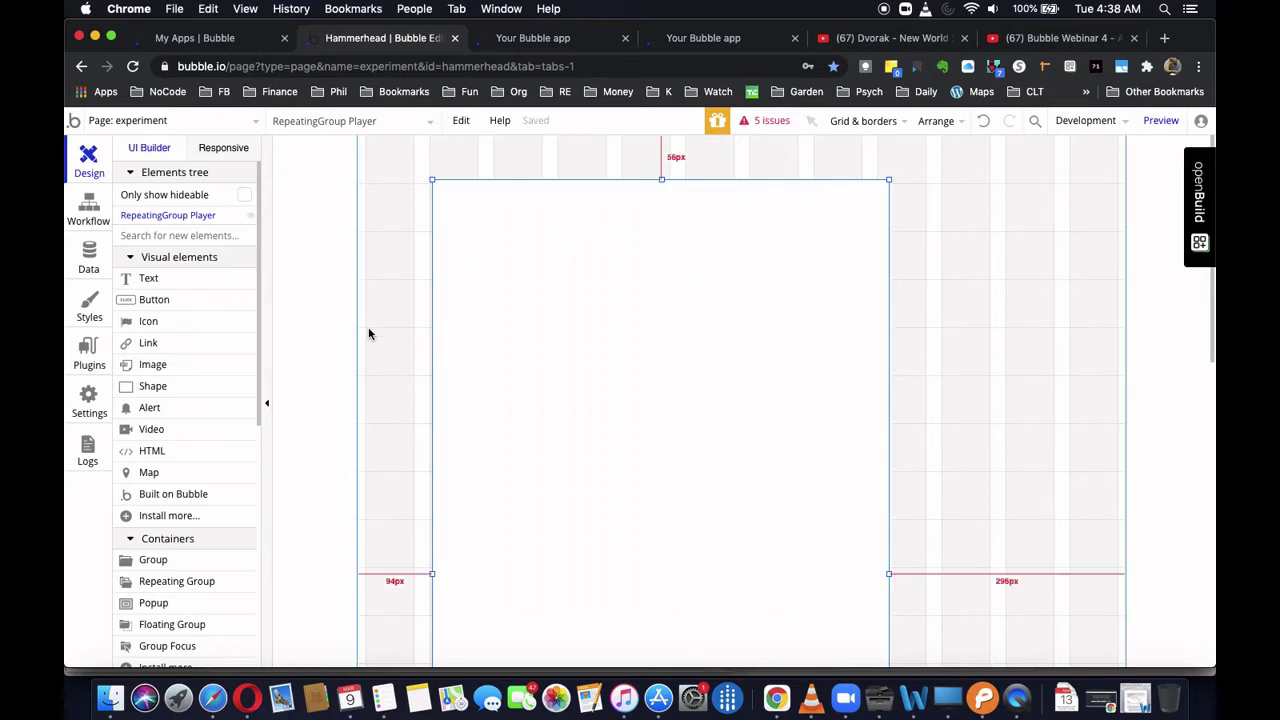
# - Draw a group across most of the repeating group's first cell
pyautogui.click(152, 560)
pyautogui.moveTo(439, 188)
pyautogui.mouseDown()
pyautogui.moveTo(829, 220)
pyautogui.moveTo(871, 246)
pyautogui.moveTo(865, 230)
pyautogui.mouseUp()
# - Select the repeating group and lengthen it slightly by moving its bottom edge down
pyautogui.click(800, 385)
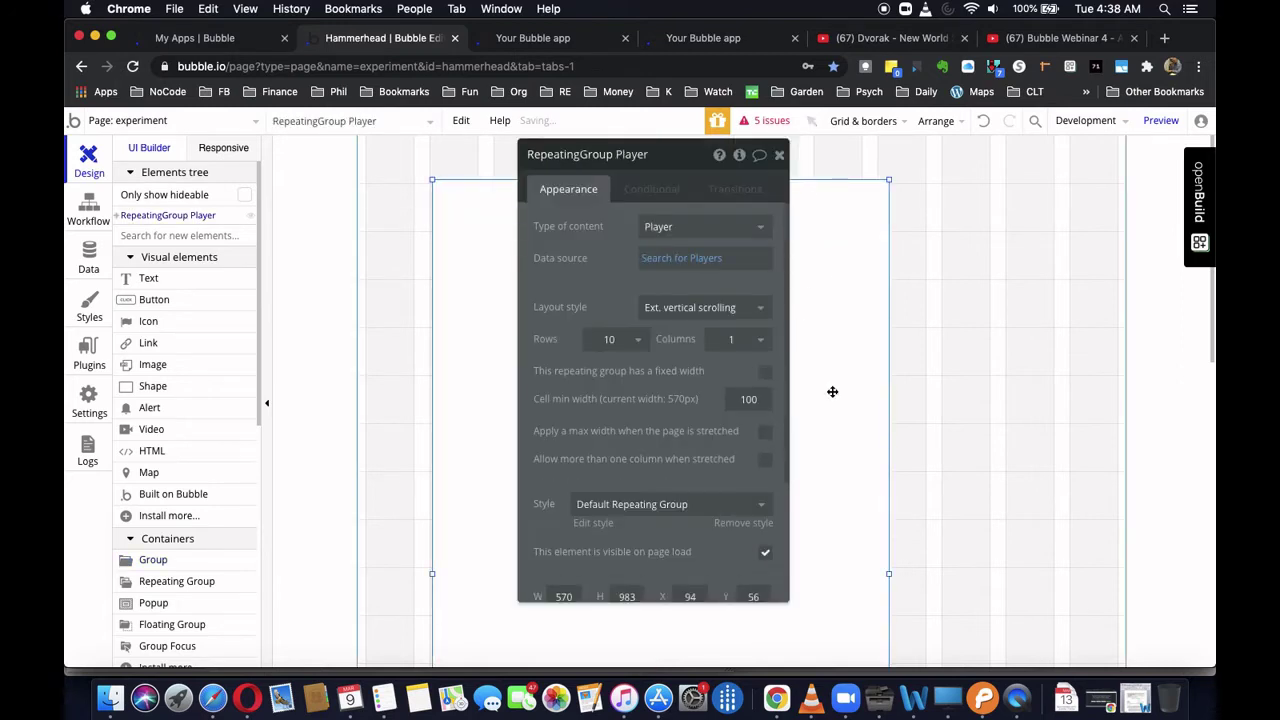
pyautogui.click(779, 155)
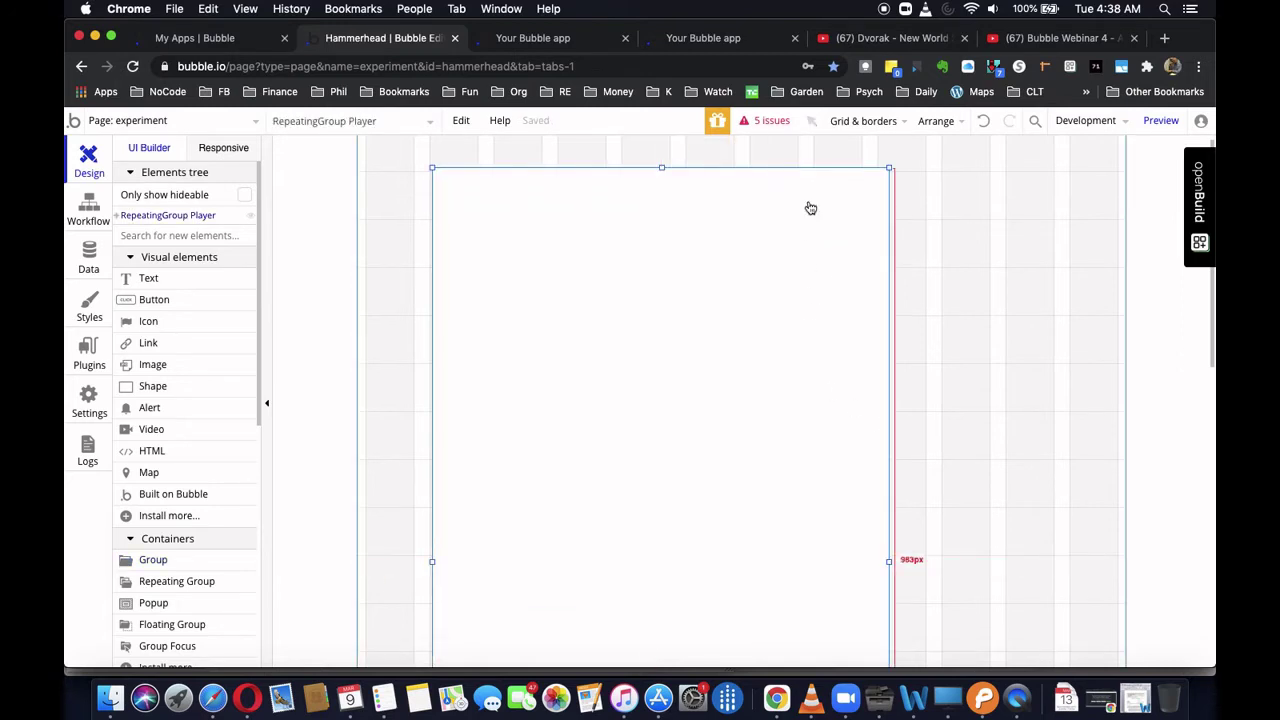
pyautogui.scroll(-2, 800, 363)
pyautogui.scroll(1, 760, 420)
pyautogui.moveTo(662, 538); pyautogui.dragTo(662, 540)
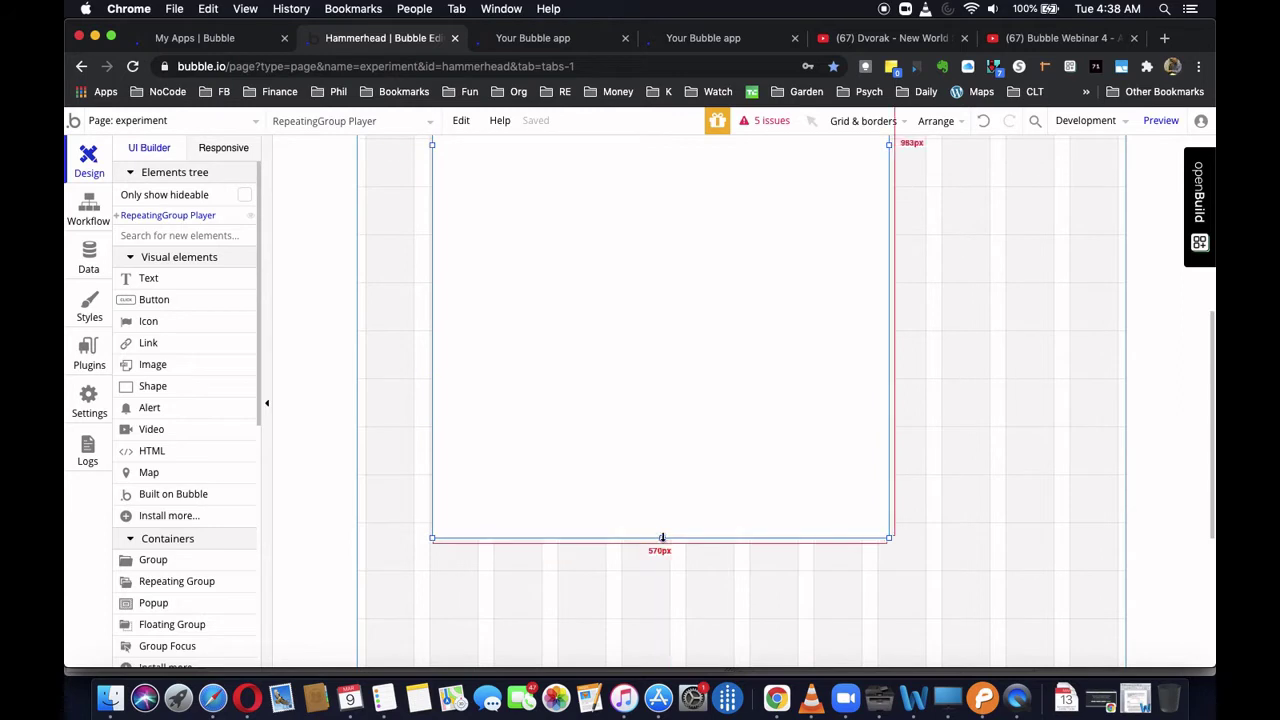
pyautogui.scroll(-3, 703, 349)
pyautogui.scroll(5, 703, 349)
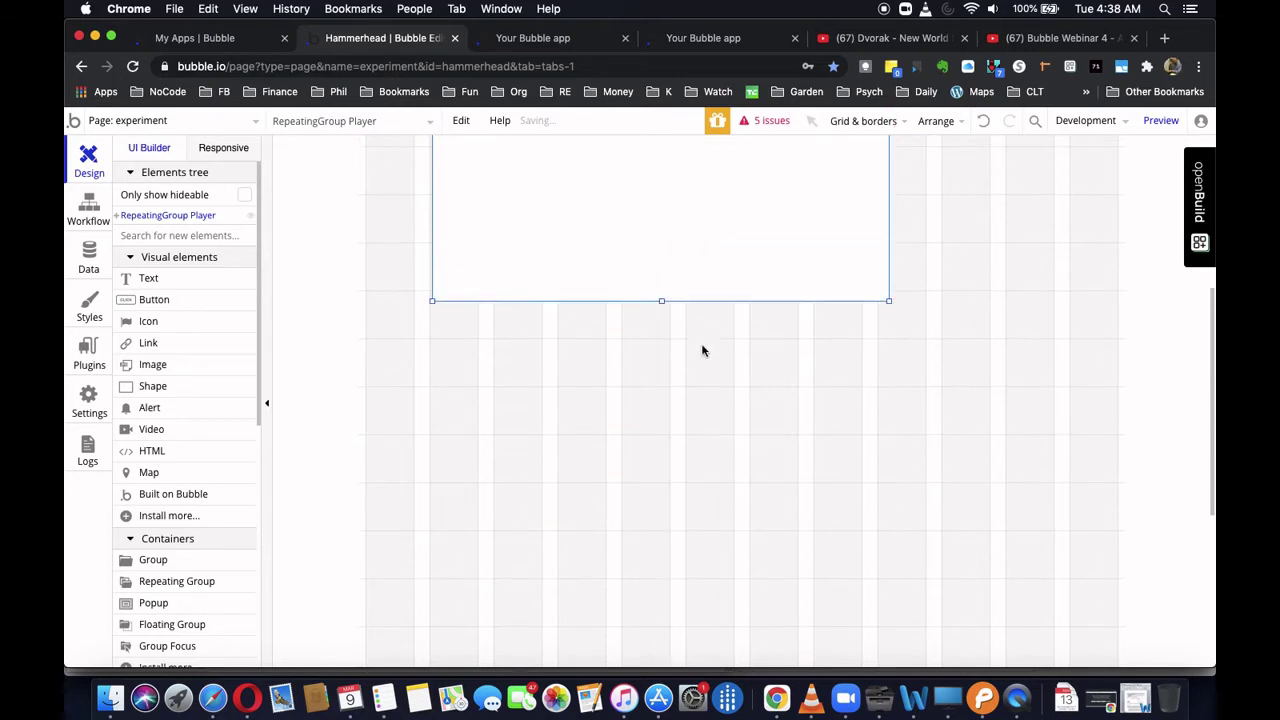
# - Move and widen the group in the first cell to about 552 by 45 px at X 4, Y 9
pyautogui.click(652, 207)
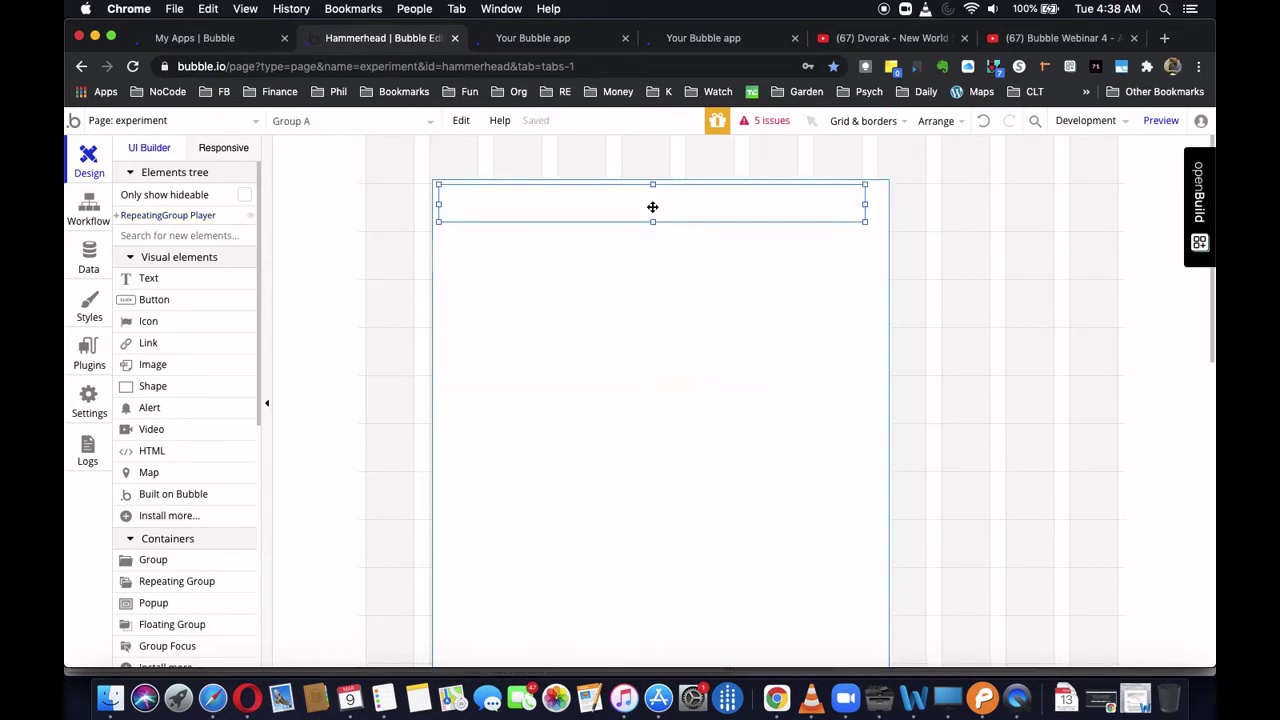
pyautogui.moveTo(652, 207); pyautogui.dragTo(654, 209)
pyautogui.moveTo(862, 224)
pyautogui.mouseDown()
pyautogui.moveTo(865, 208)
pyautogui.moveTo(863, 224)
pyautogui.moveTo(877, 225)
pyautogui.mouseUp()
# - Remove the default style from the first cell's group and give it a flat background color of #999999 at 75% opacity
pyautogui.doubleClick(619, 215)
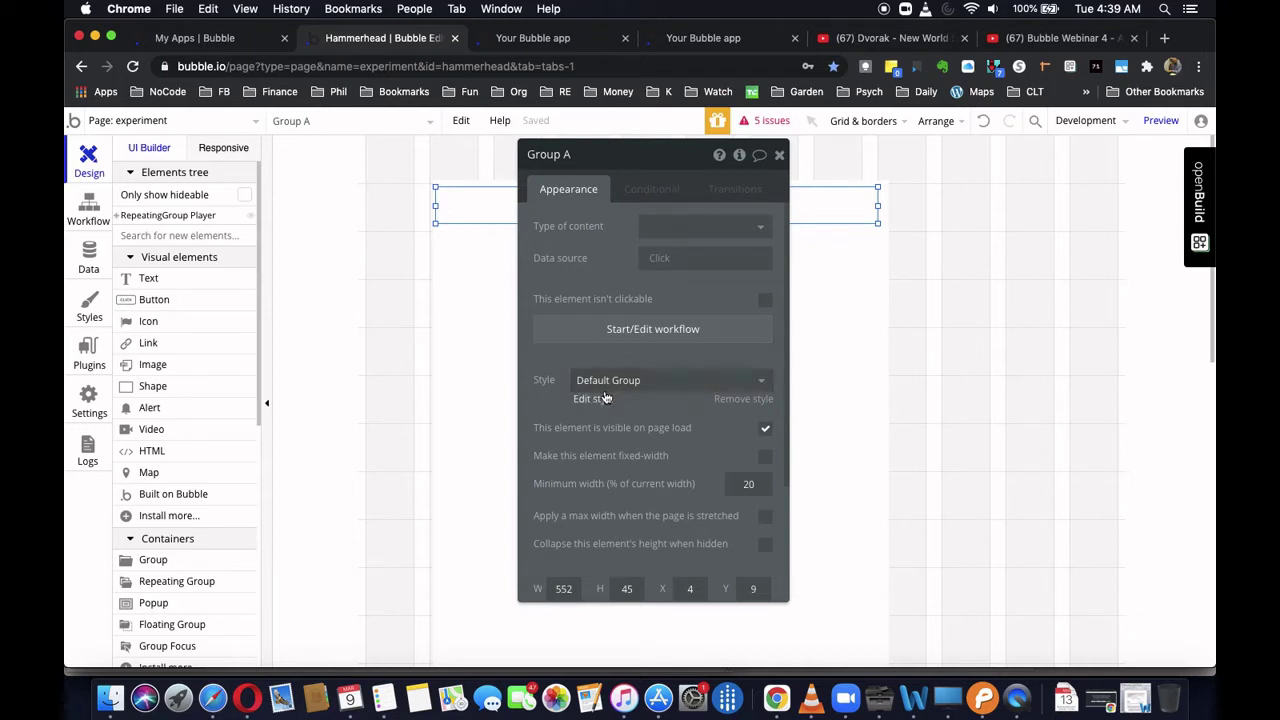
pyautogui.click(740, 399)
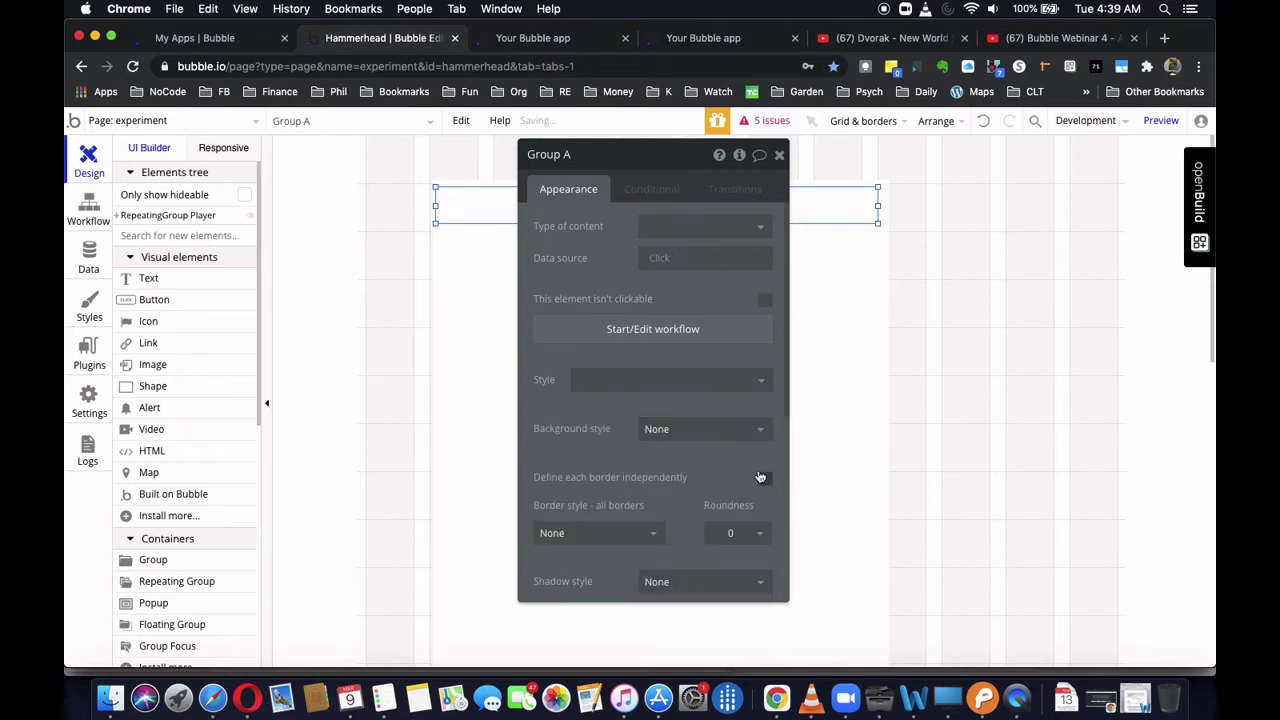
pyautogui.click(745, 437)
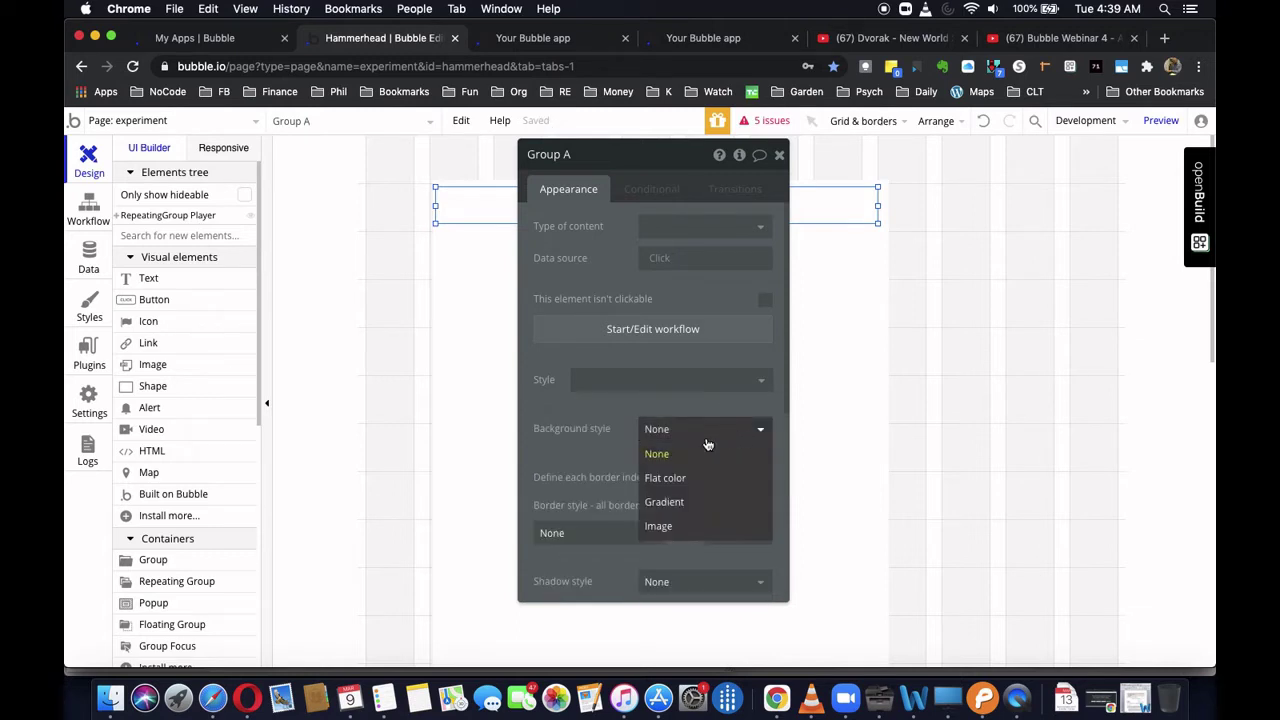
pyautogui.click(677, 476)
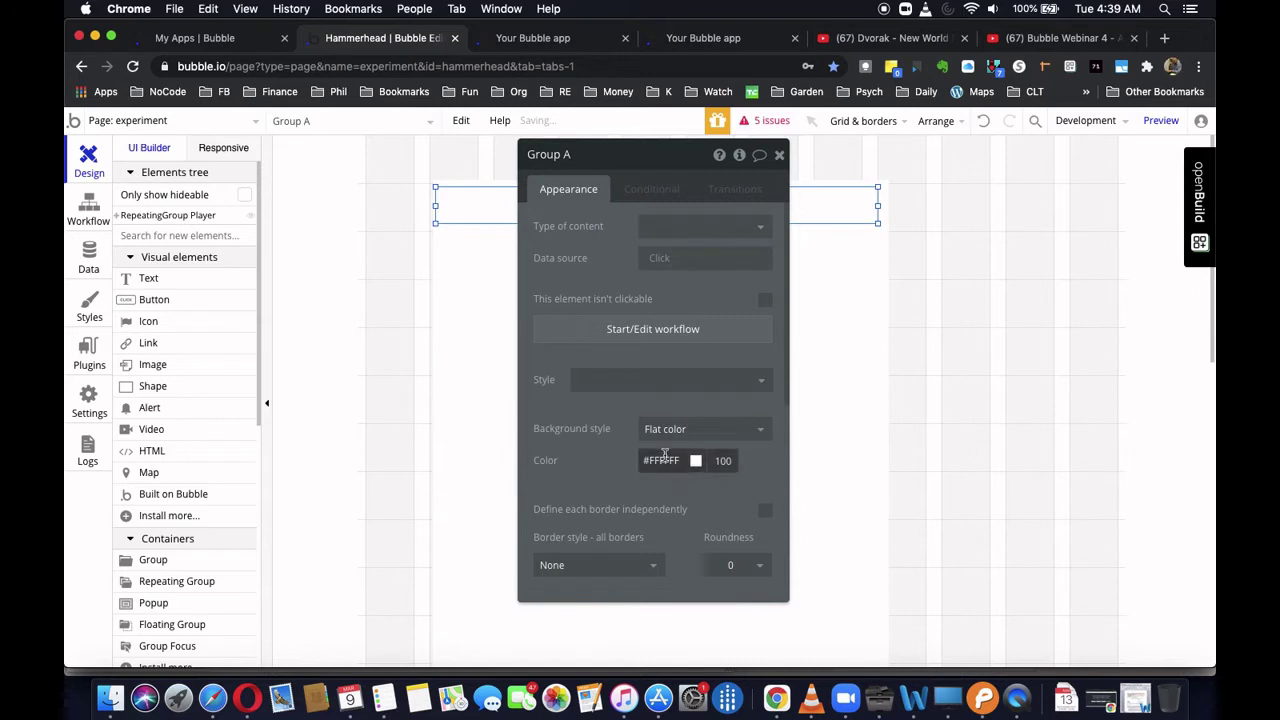
pyautogui.click(664, 460)
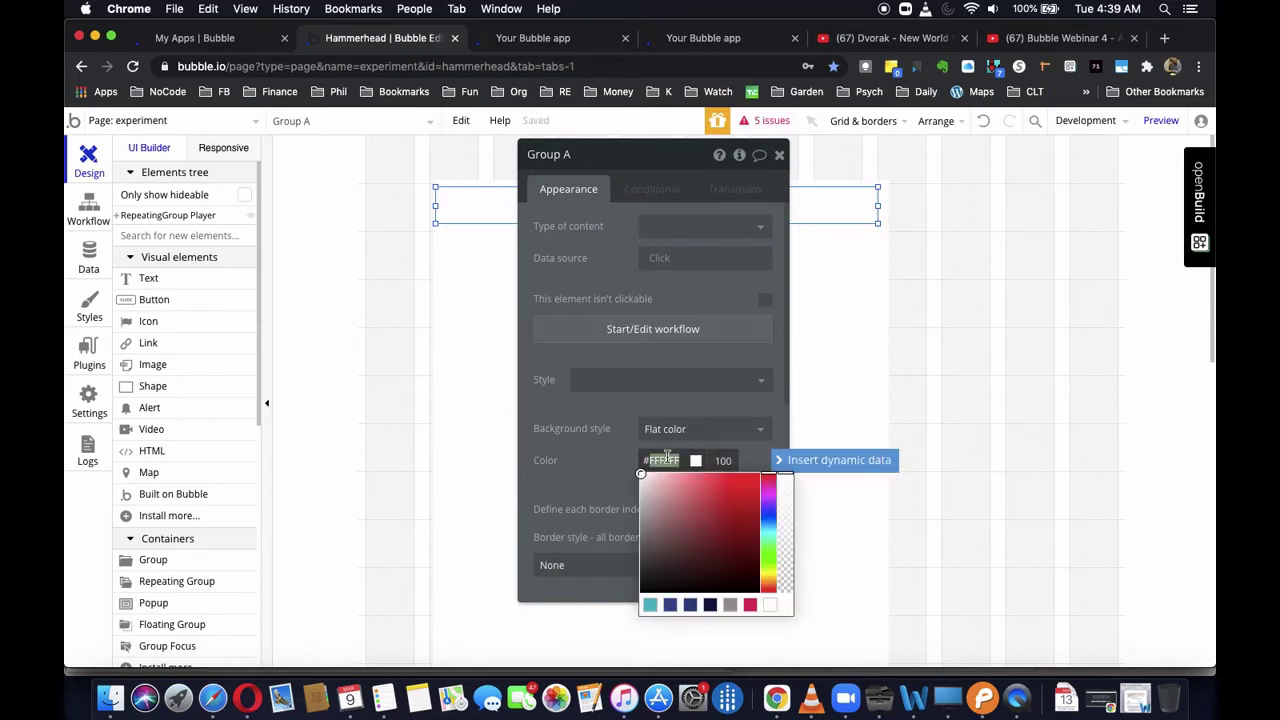
pyautogui.write('999999')
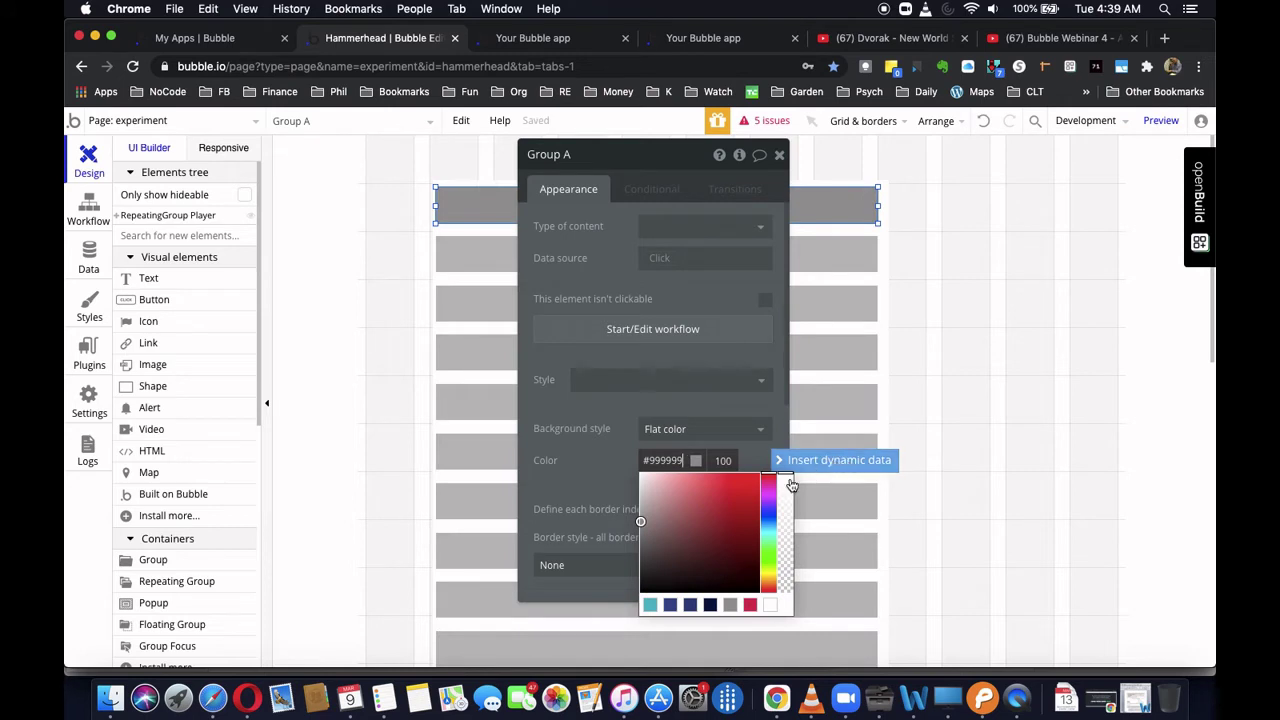
pyautogui.click(725, 460)
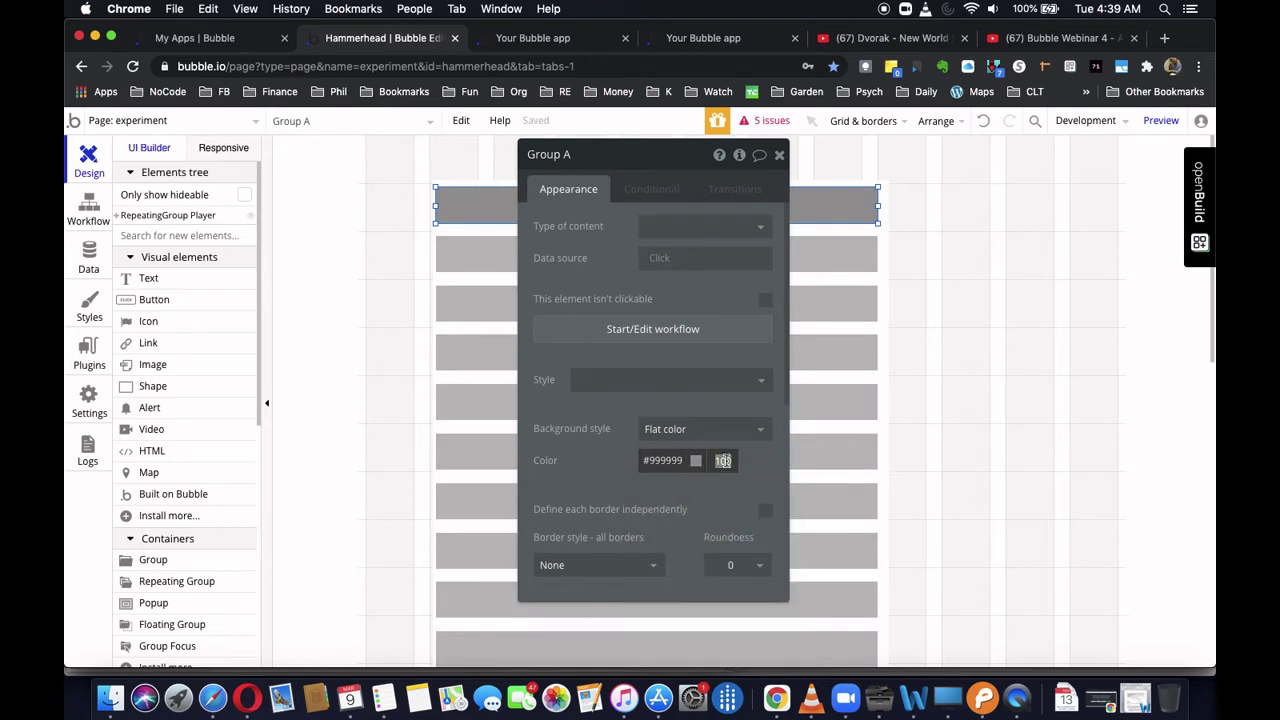
pyautogui.write('75')
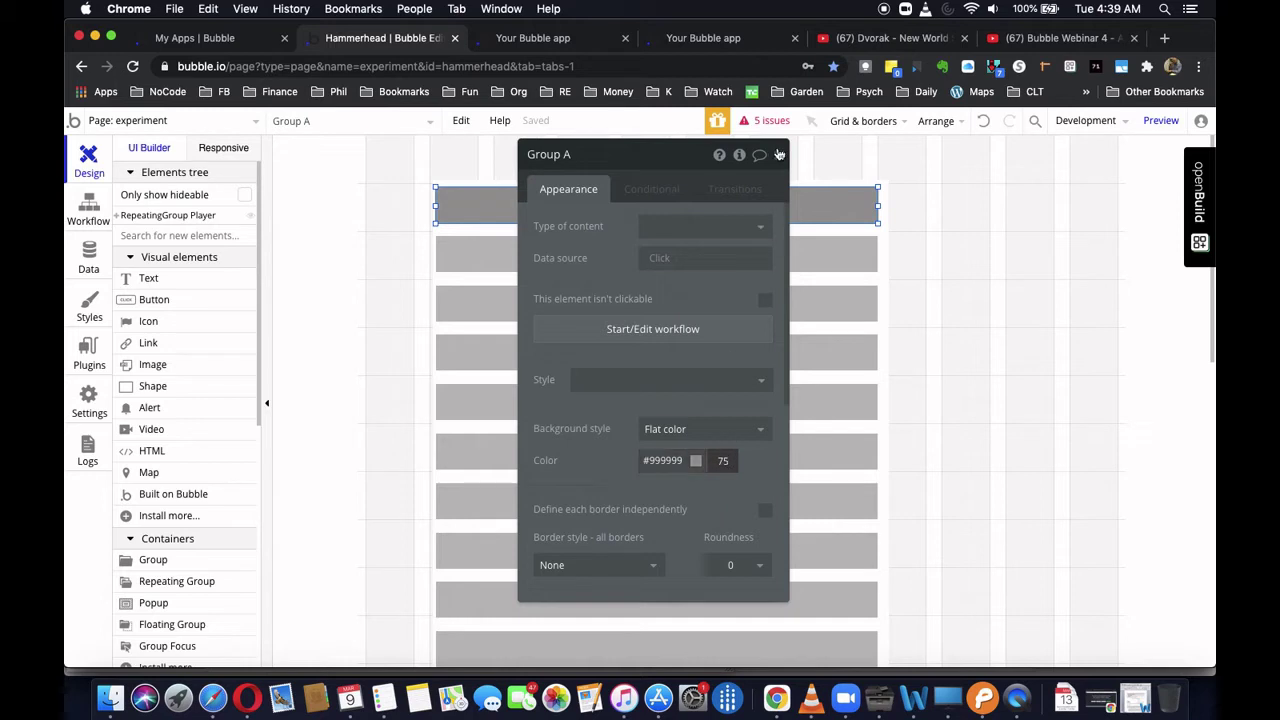
# - Add a condition to the group that applies when Current cell's index <- modulo -> 2 is 0
pyautogui.click(672, 193)
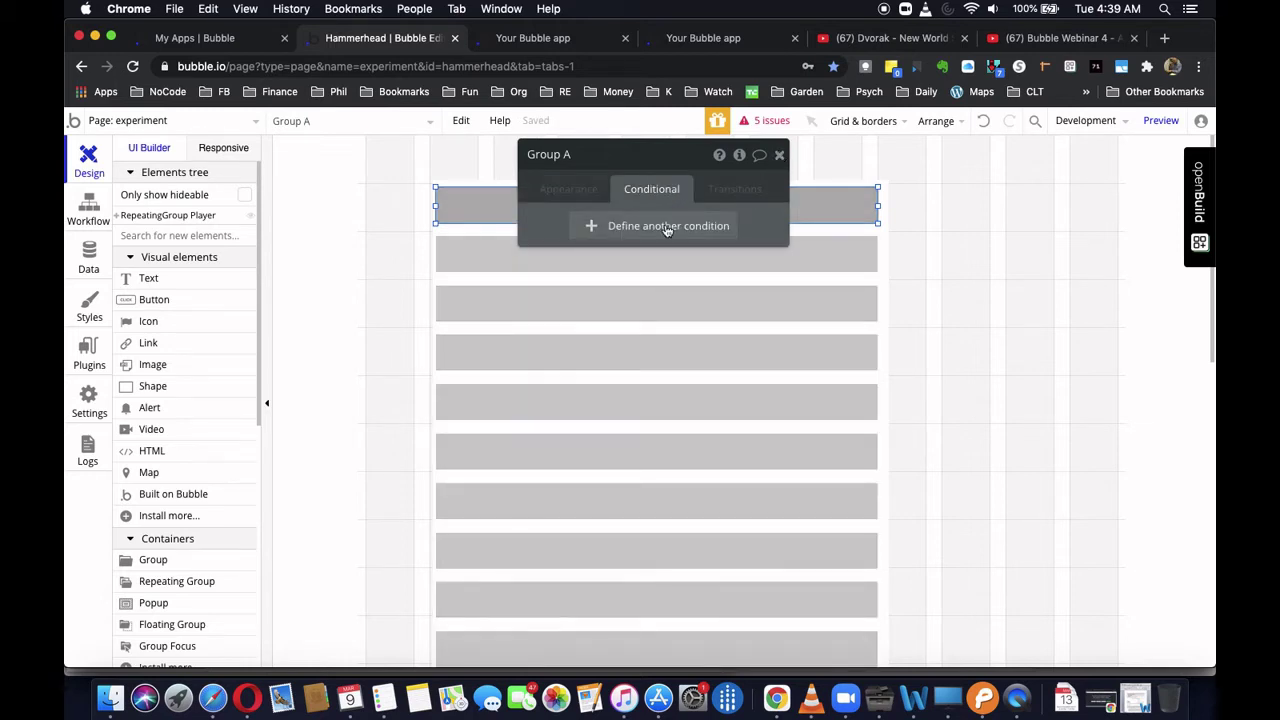
pyautogui.click(666, 228)
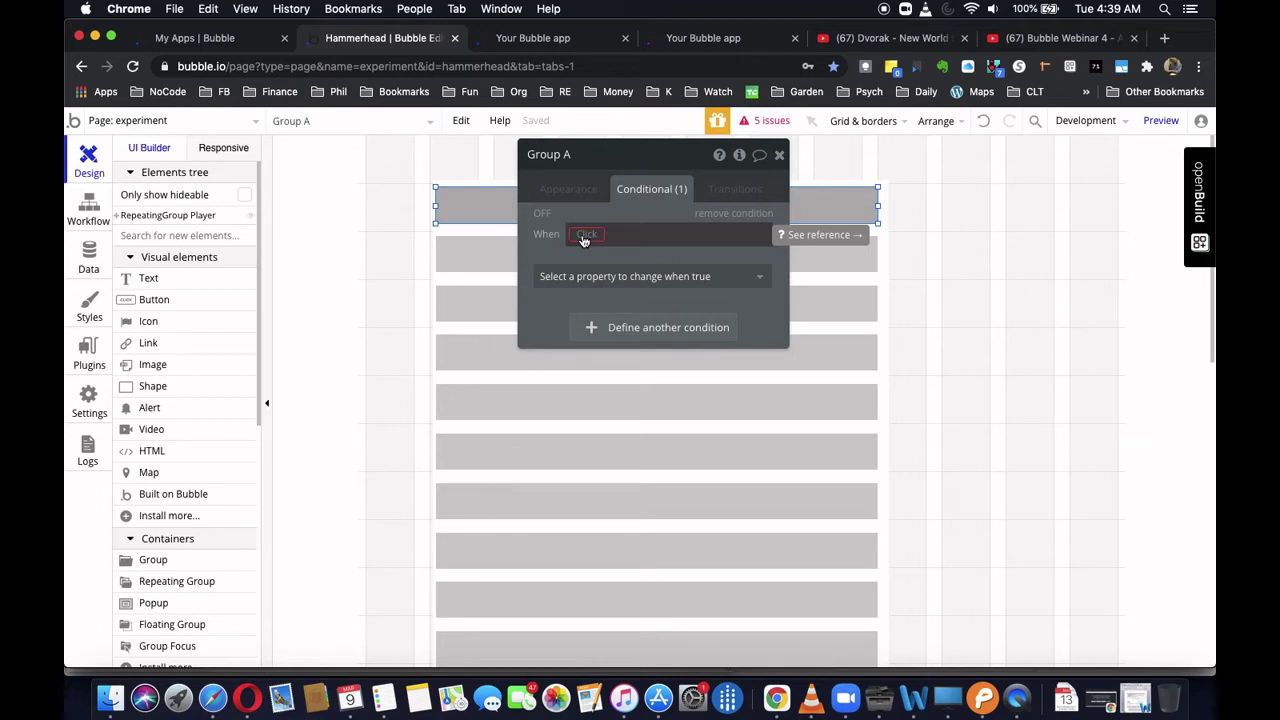
pyautogui.click(584, 238)
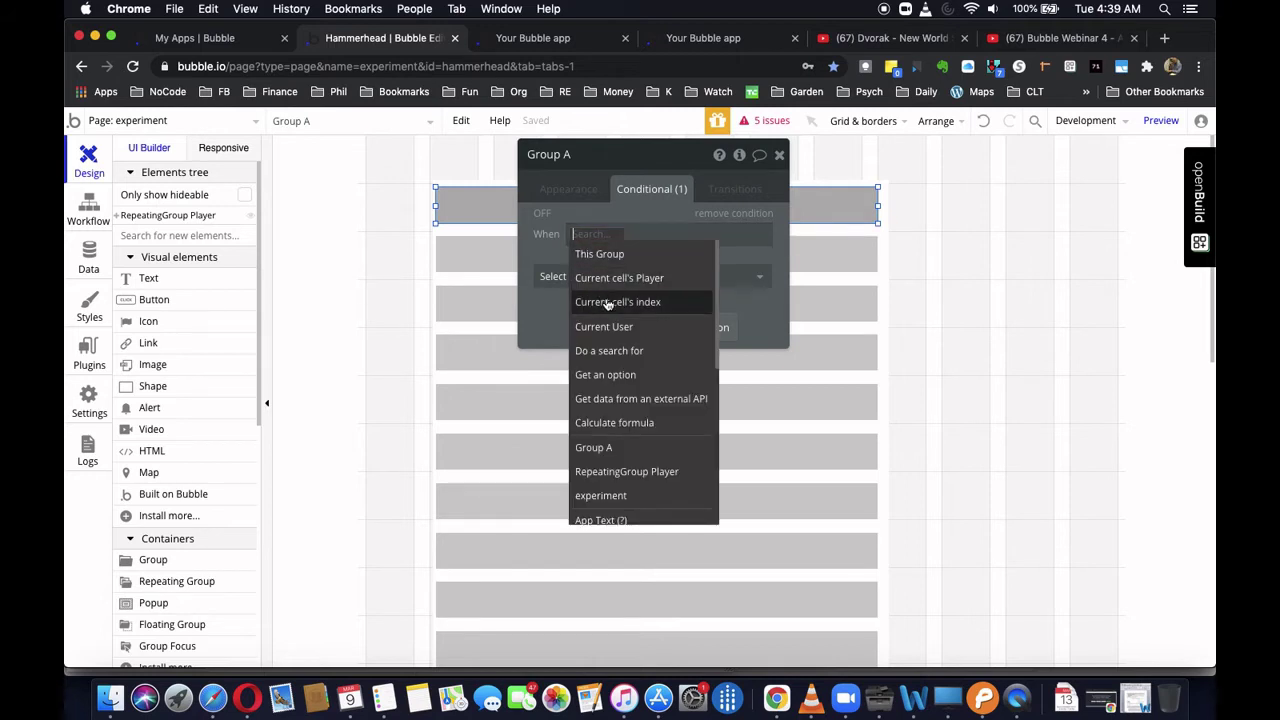
pyautogui.click(607, 302)
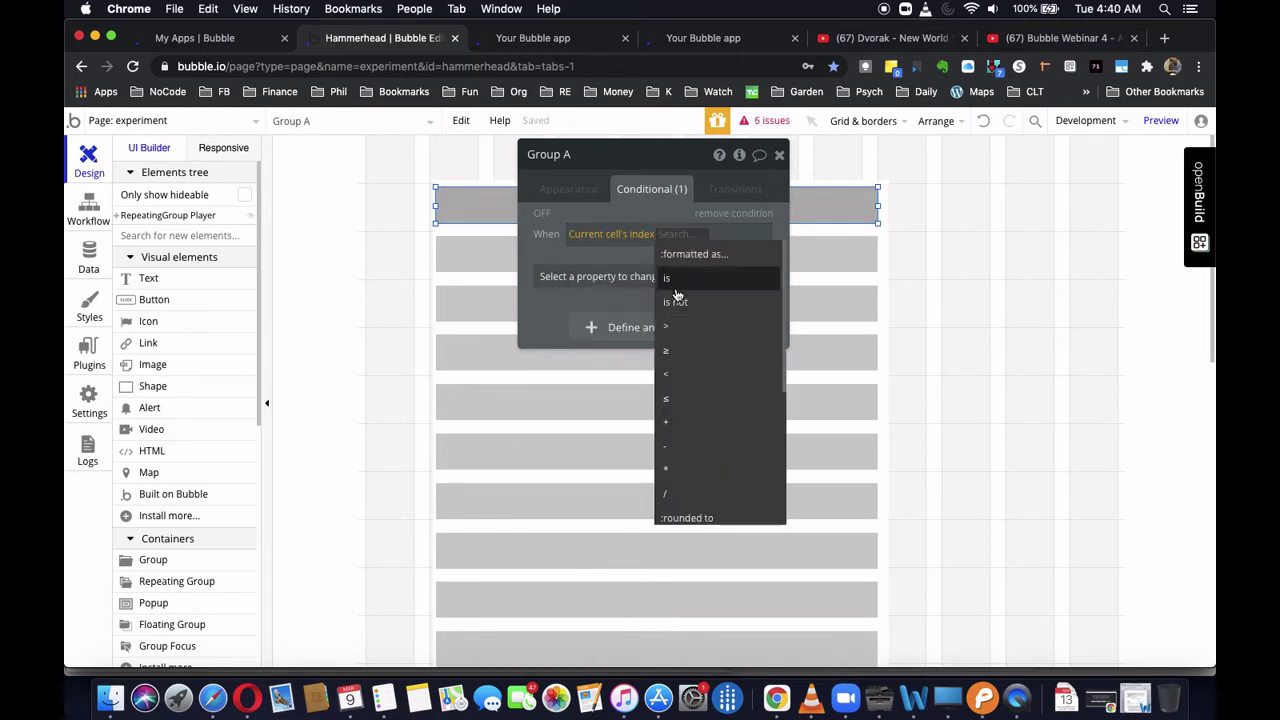
pyautogui.scroll(-5, 688, 380)
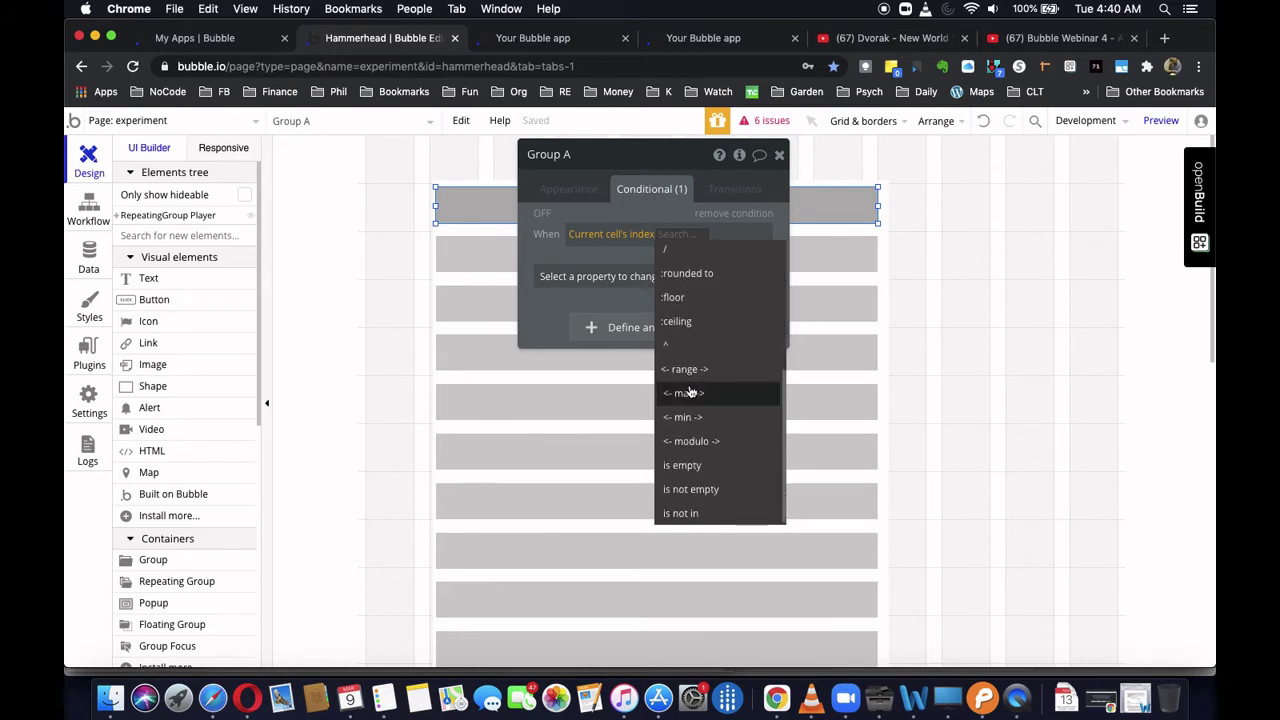
pyautogui.click(700, 441)
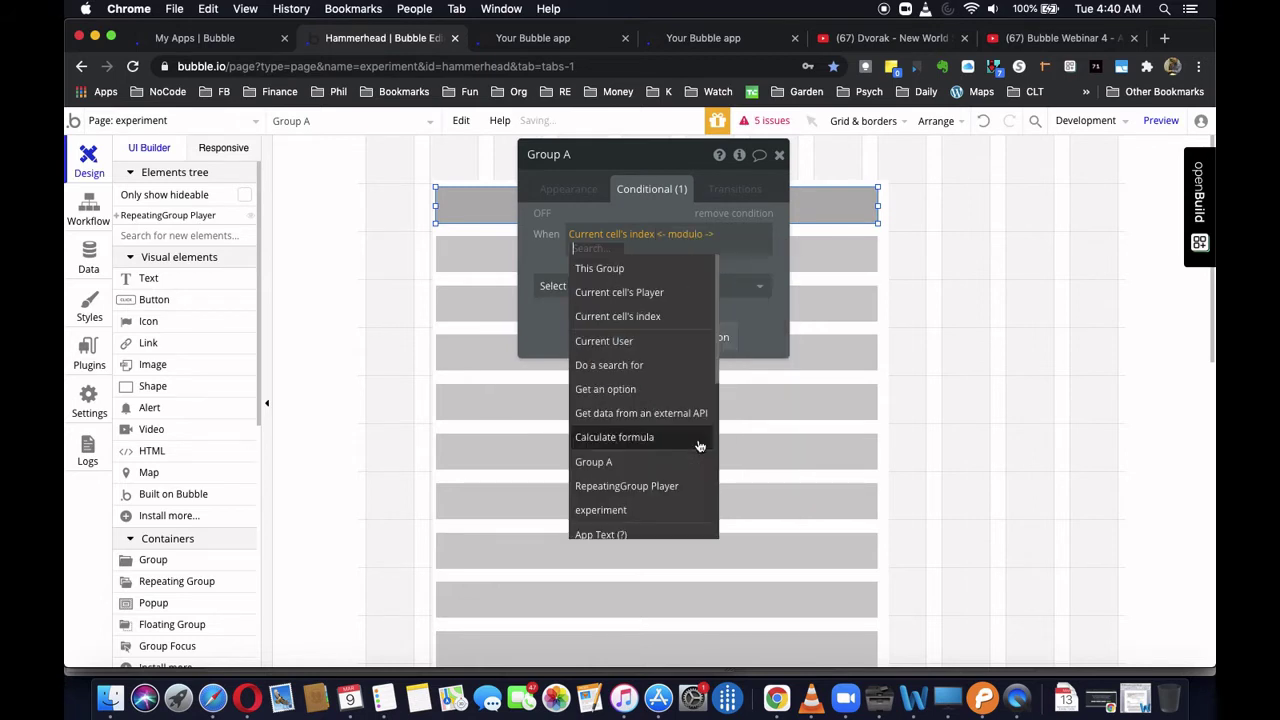
pyautogui.write('2')
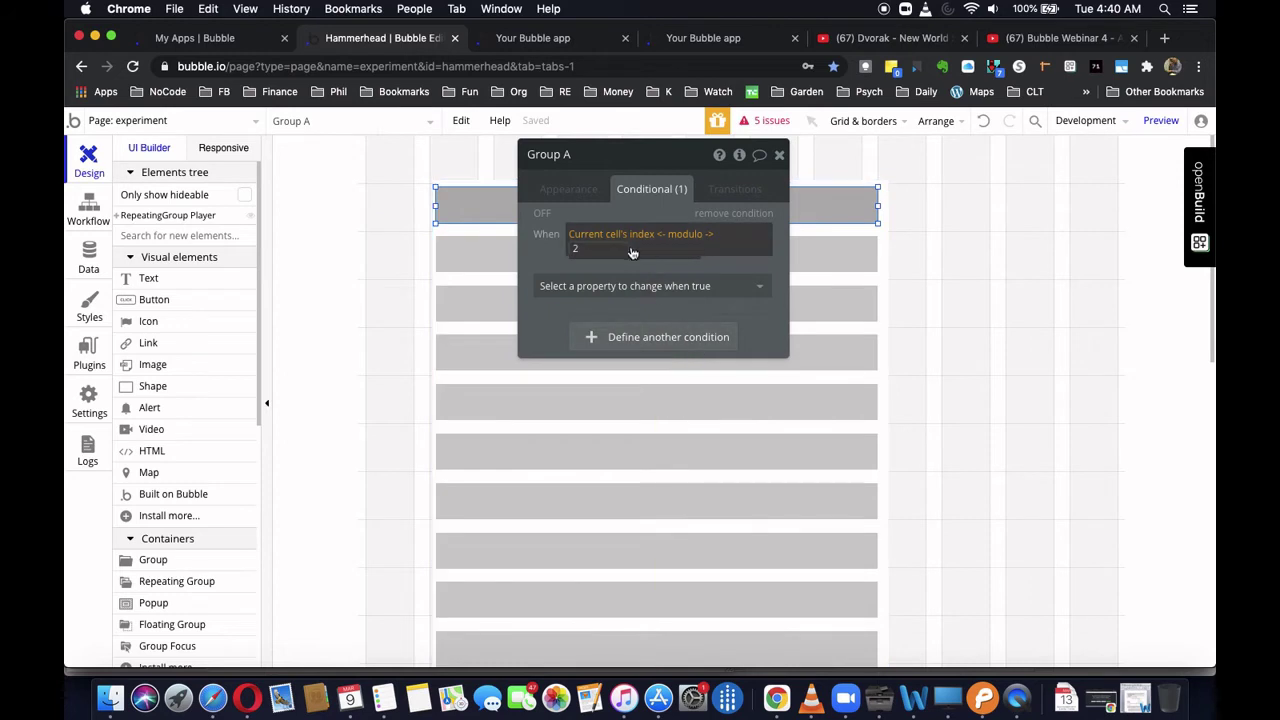
pyautogui.click(622, 249)
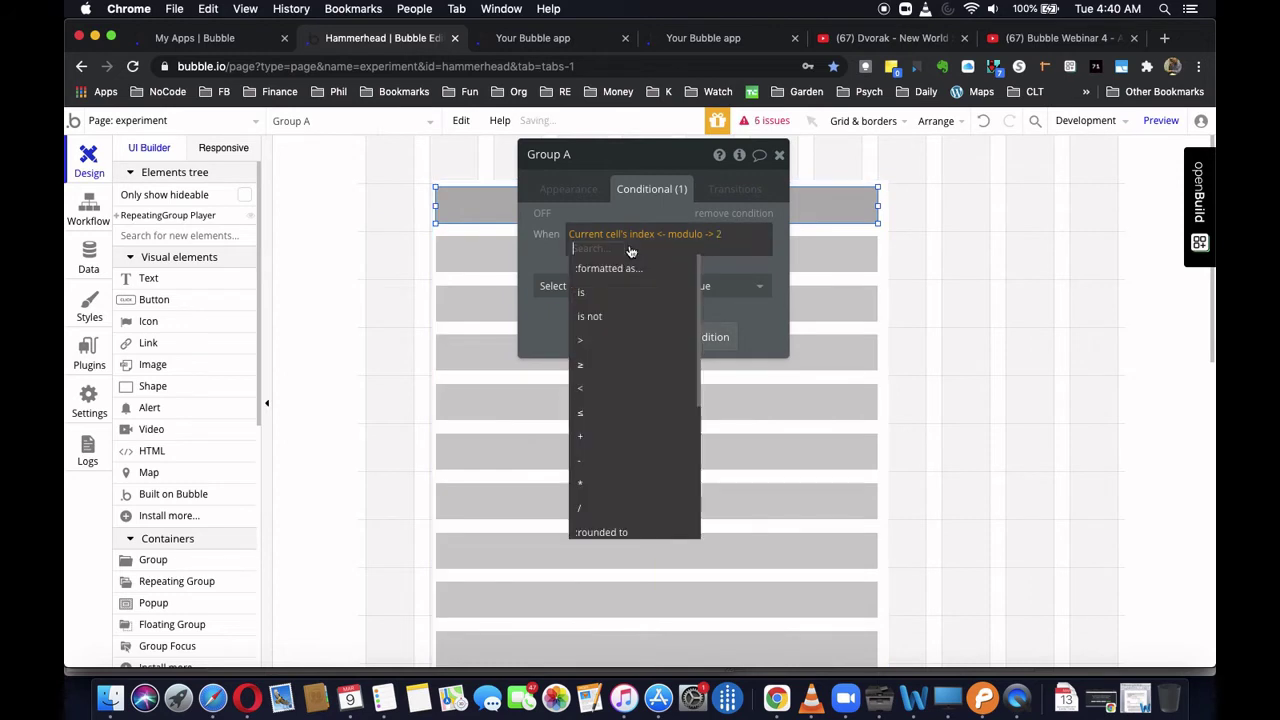
pyautogui.click(591, 290)
pyautogui.write('0')
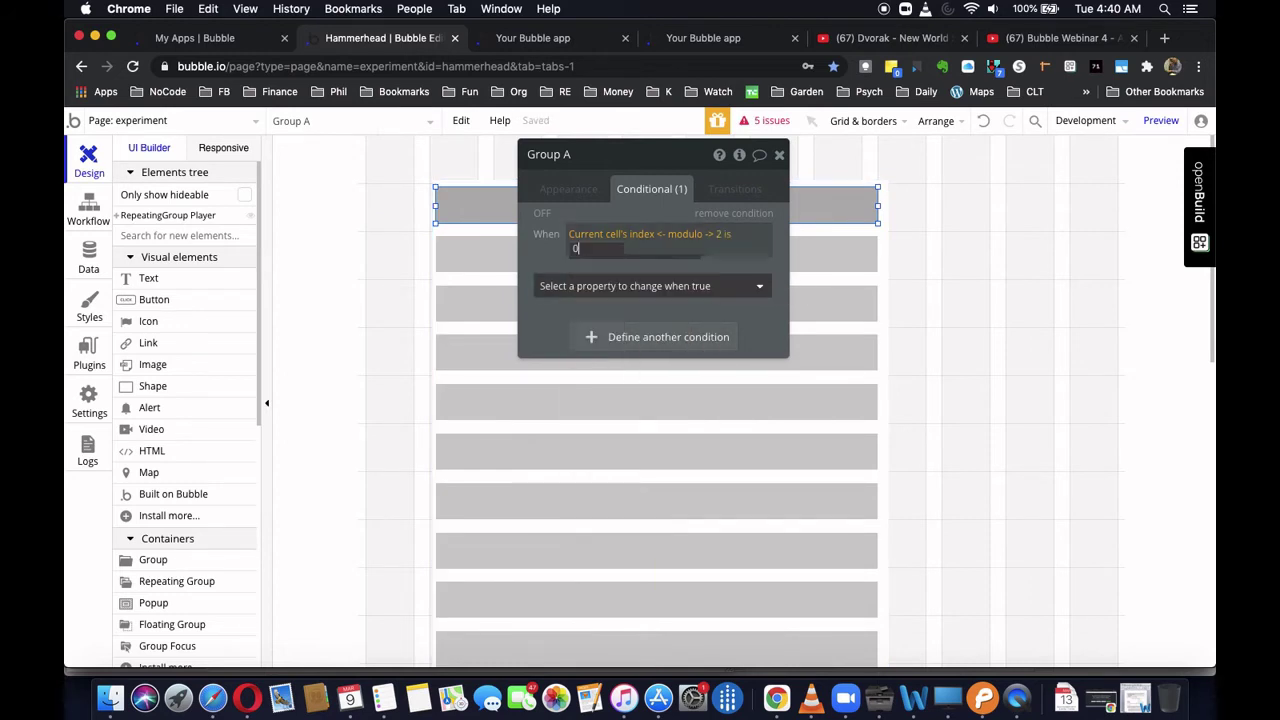
pyautogui.click(770, 268)
# - Make the condition change the background color to #999999 at 25% opacity, and preview the page
pyautogui.click(764, 288)
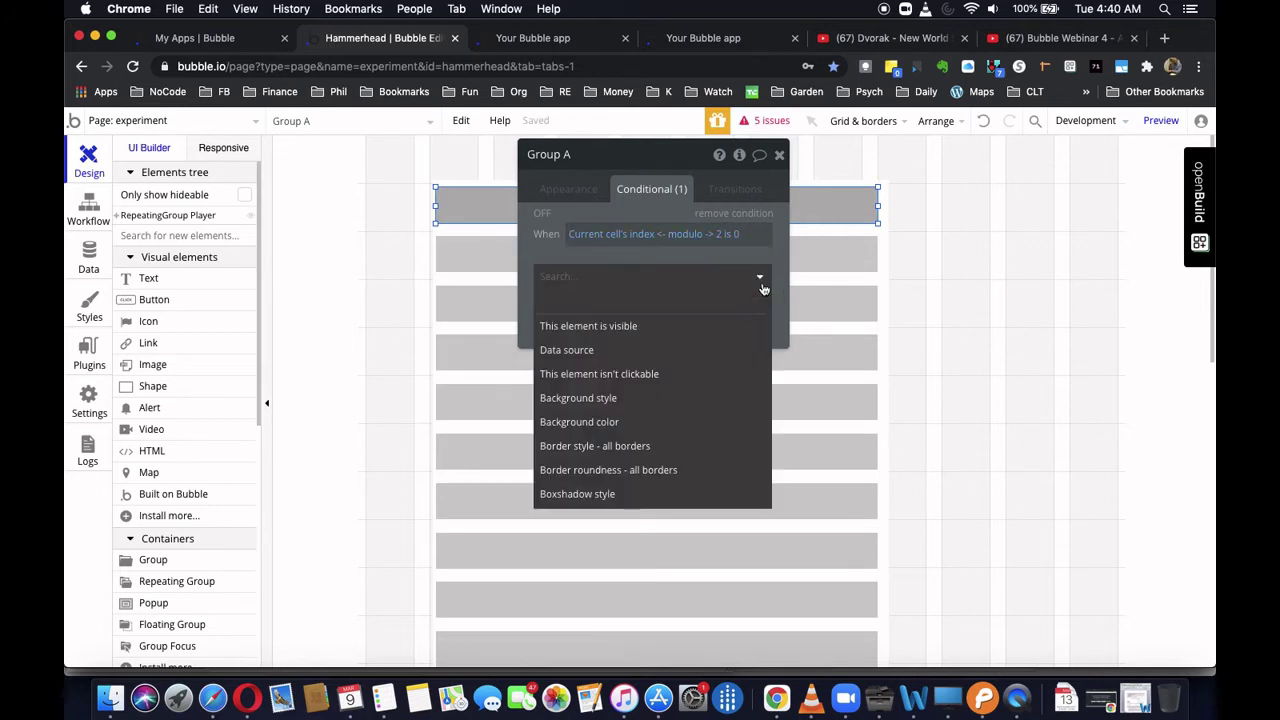
pyautogui.click(606, 423)
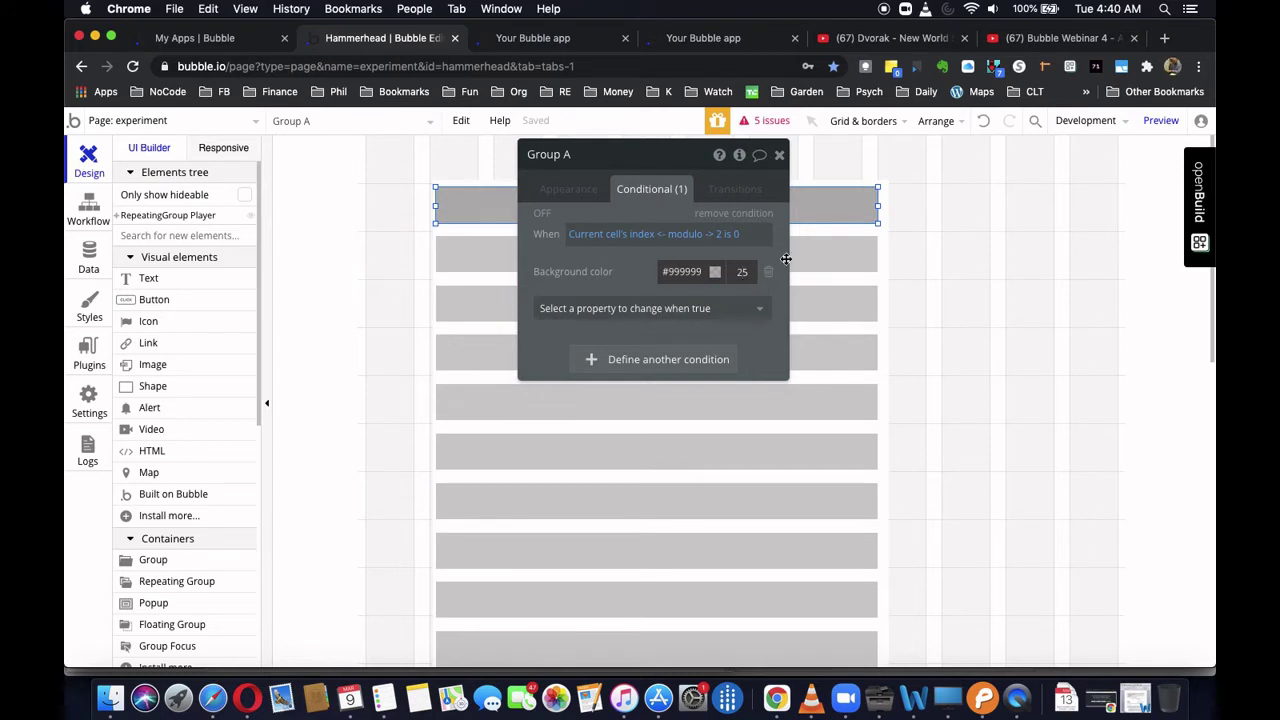
pyautogui.click(779, 155)
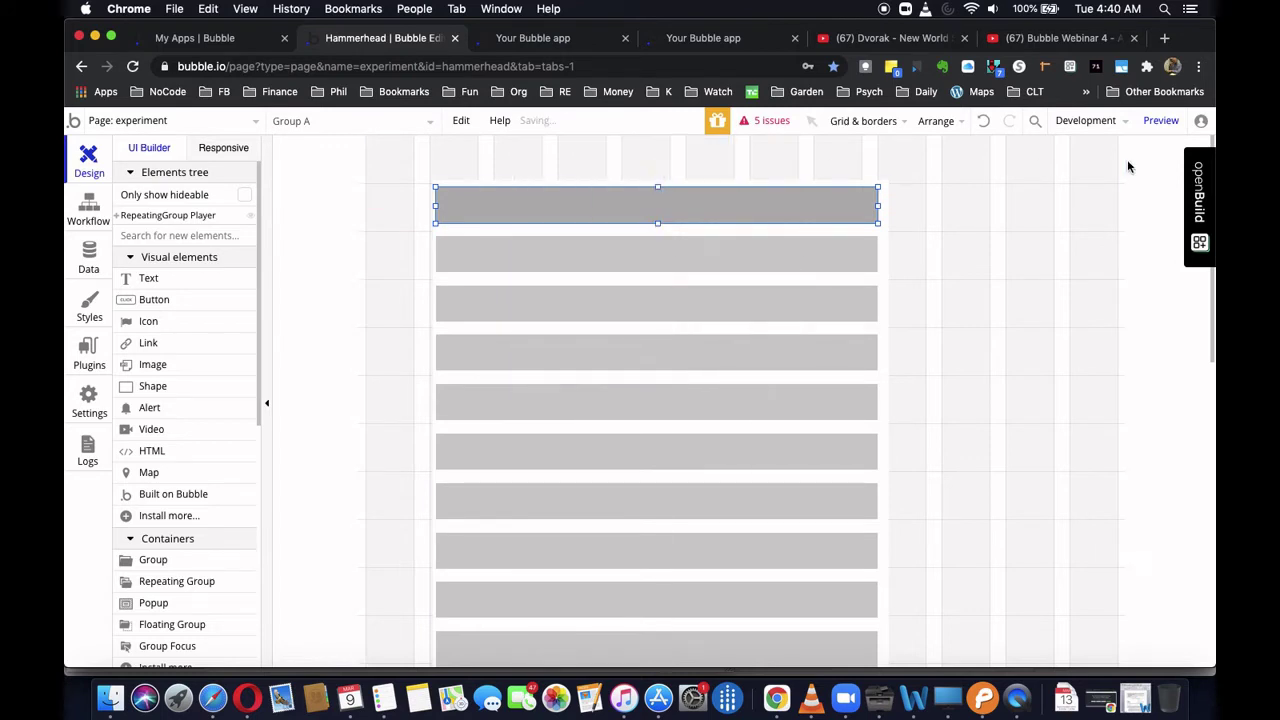
pyautogui.click(1163, 122)
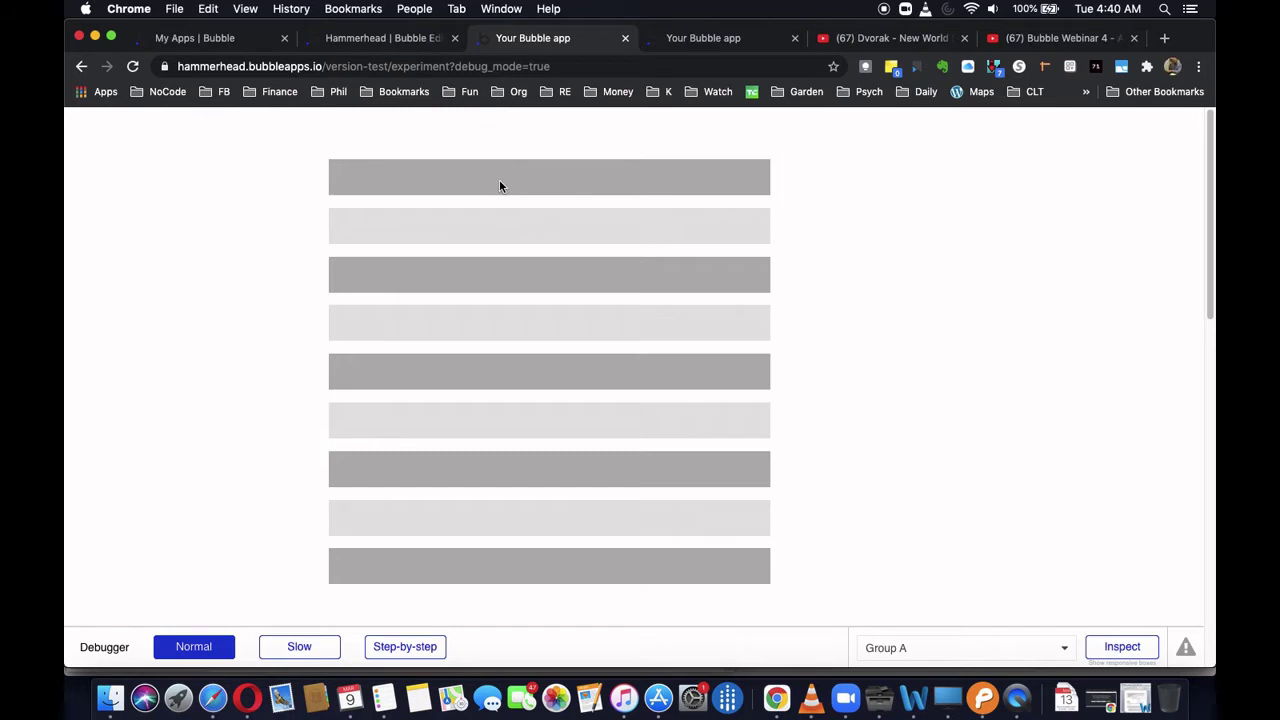
pyautogui.click(406, 40)
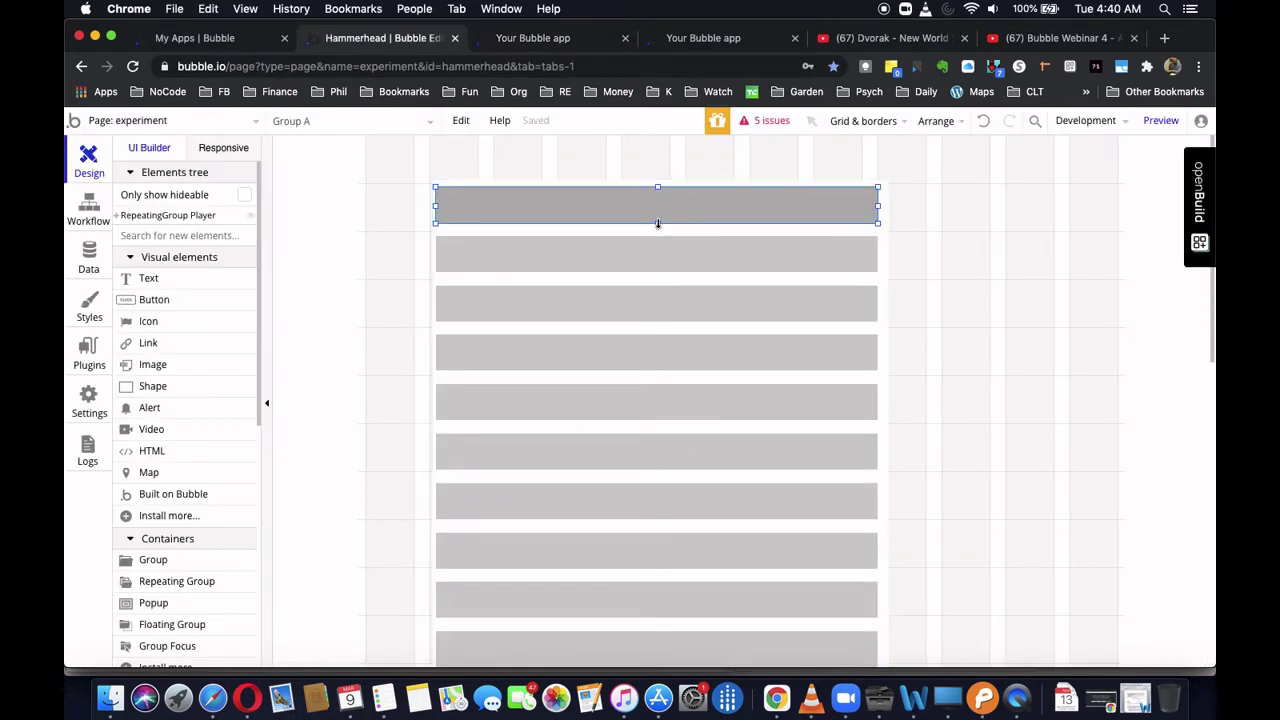
# - Make the first cell's group slightly taller by extending its bottom edge, and preview the page again
pyautogui.moveTo(657, 224); pyautogui.dragTo(659, 240)
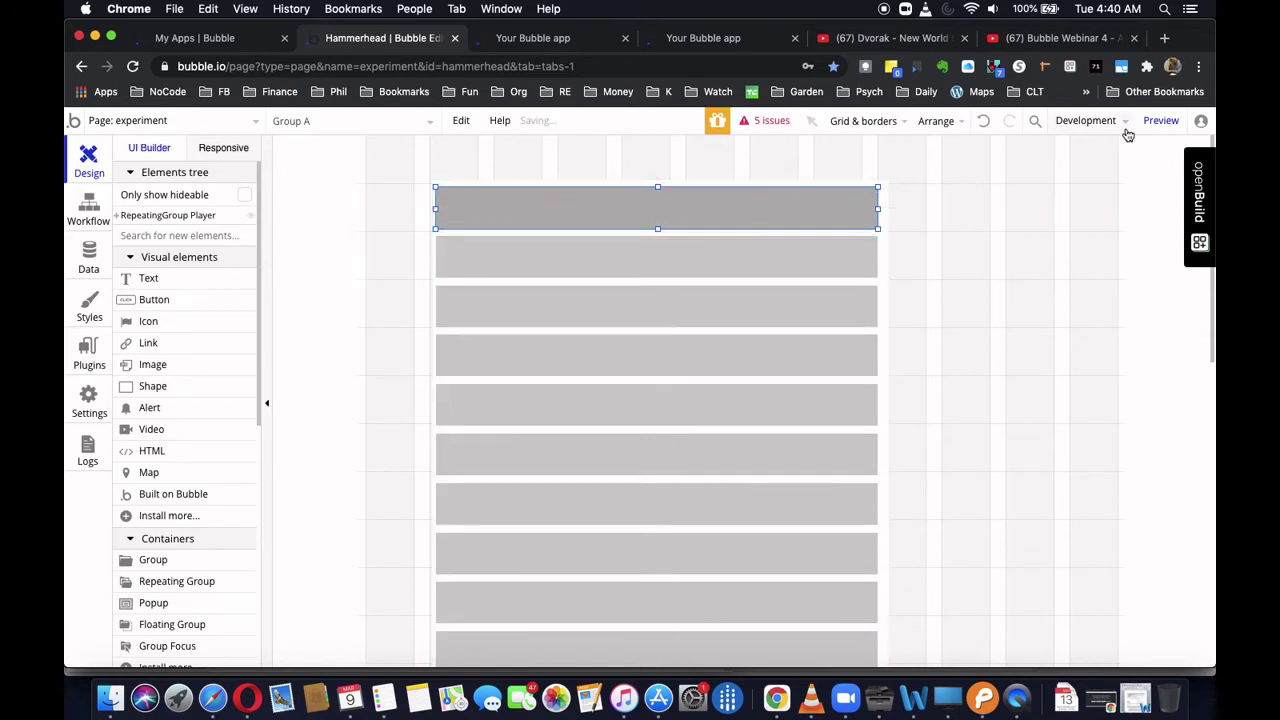
pyautogui.click(1155, 120)
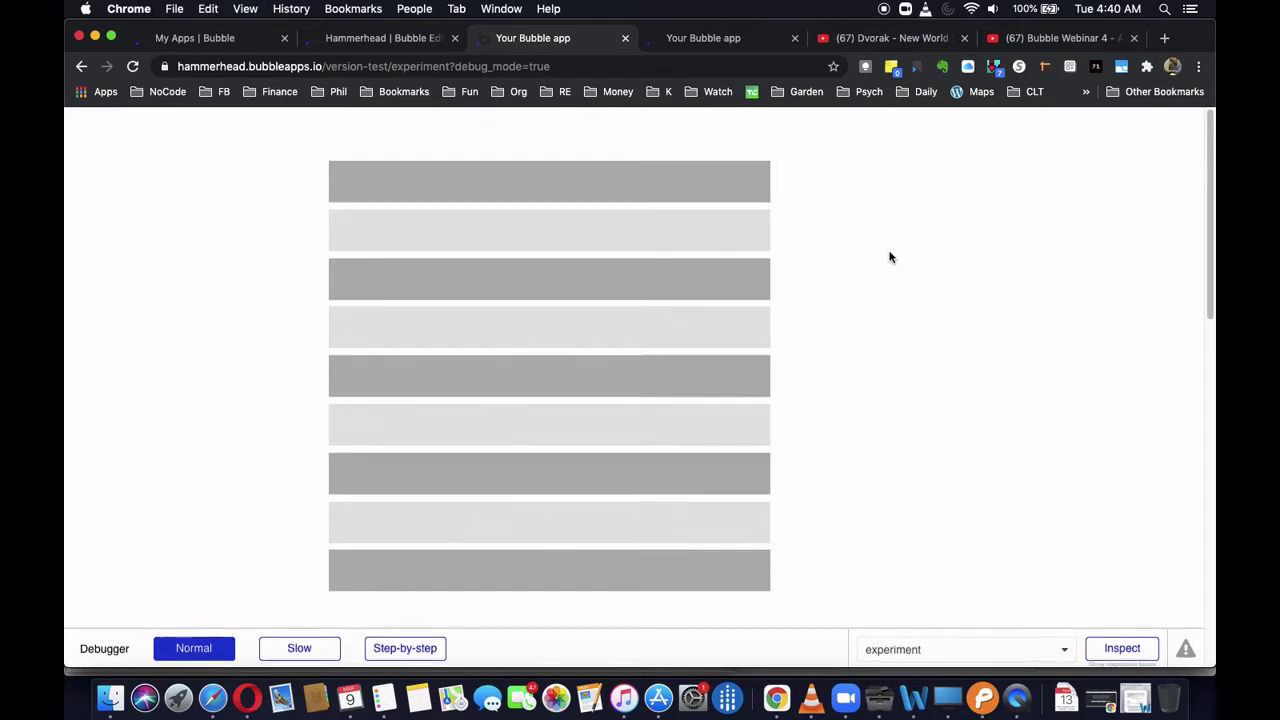
pyautogui.click(382, 40)
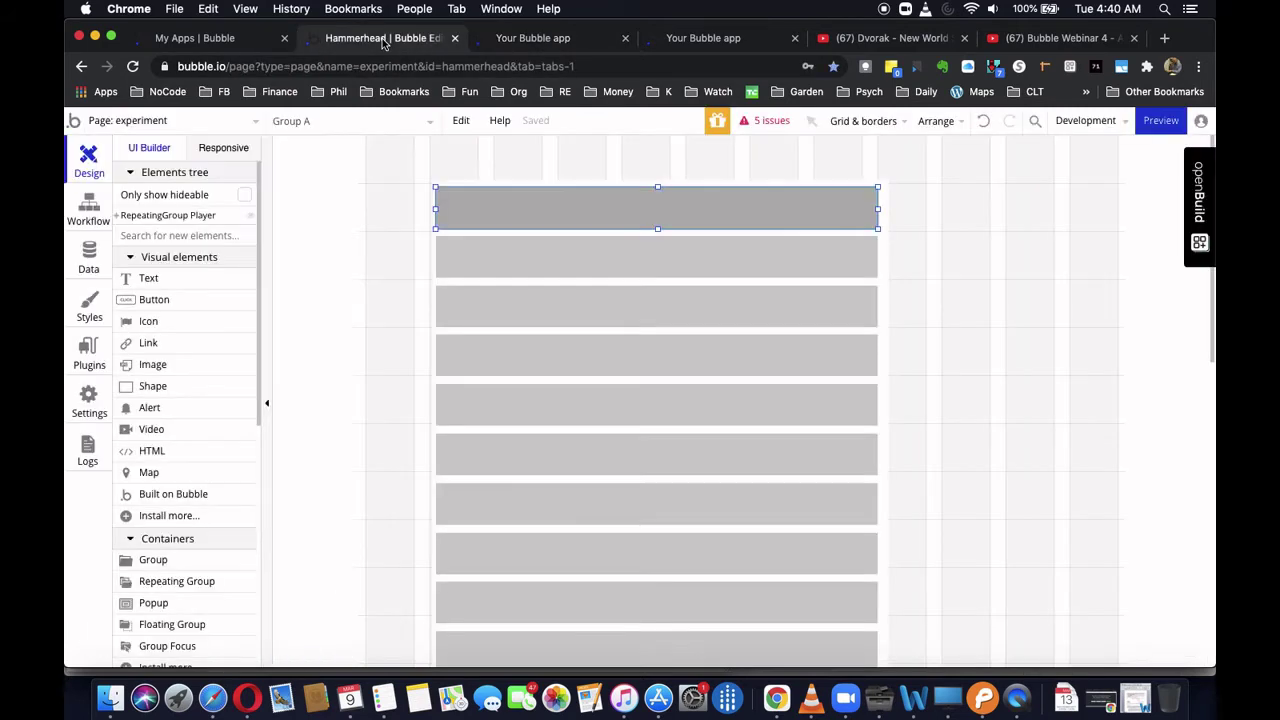
# - Move the repeating group down and to the right on the page, and select the group in its first cell
pyautogui.click(734, 185)
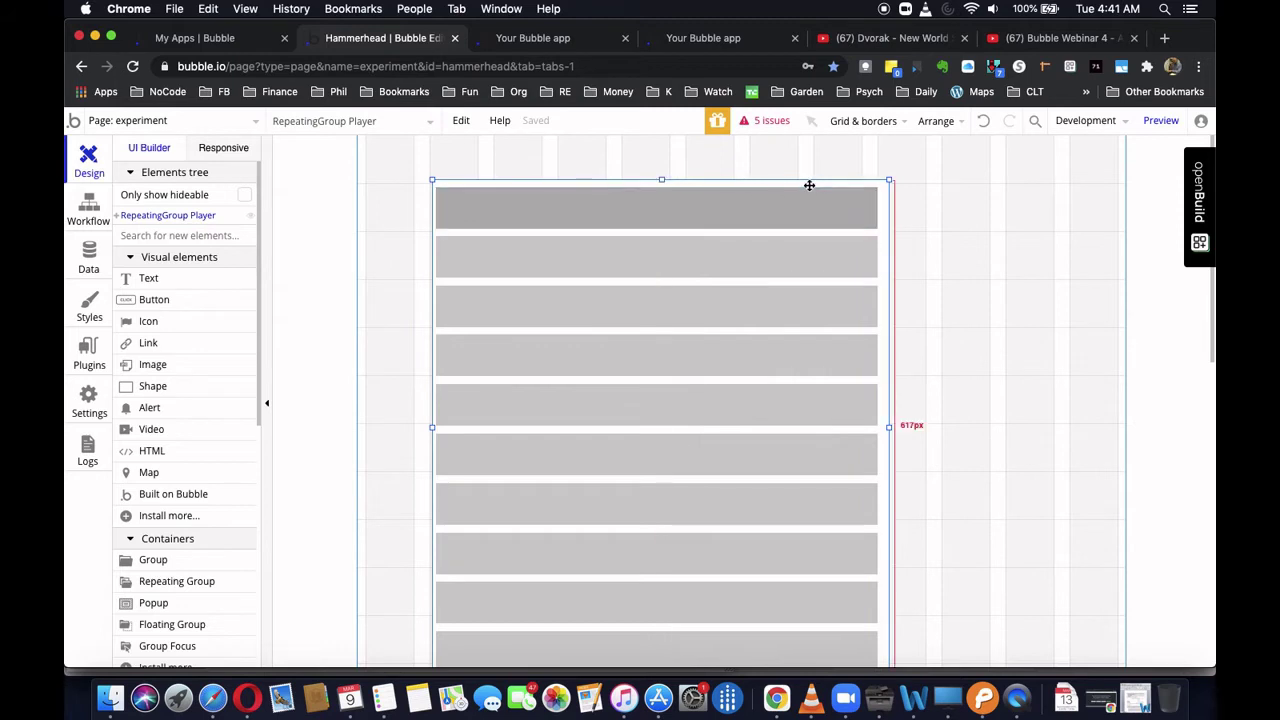
pyautogui.moveTo(807, 184); pyautogui.dragTo(889, 340)
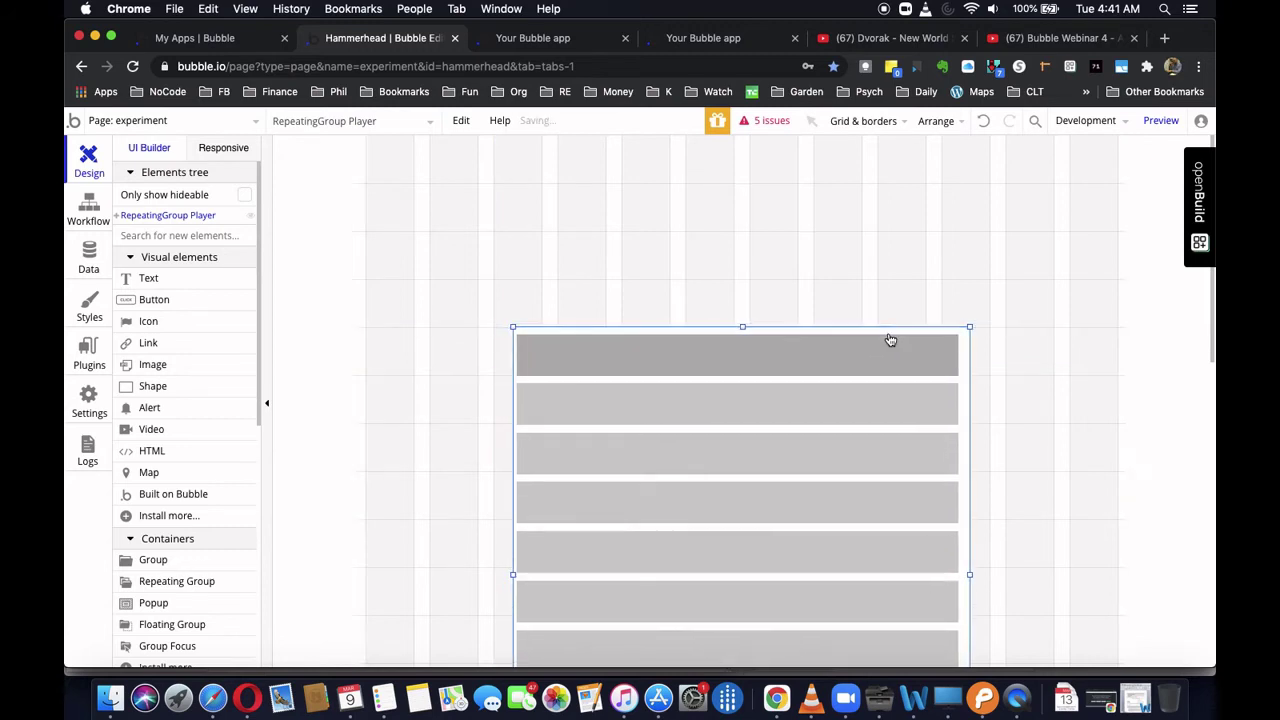
pyautogui.click(862, 352)
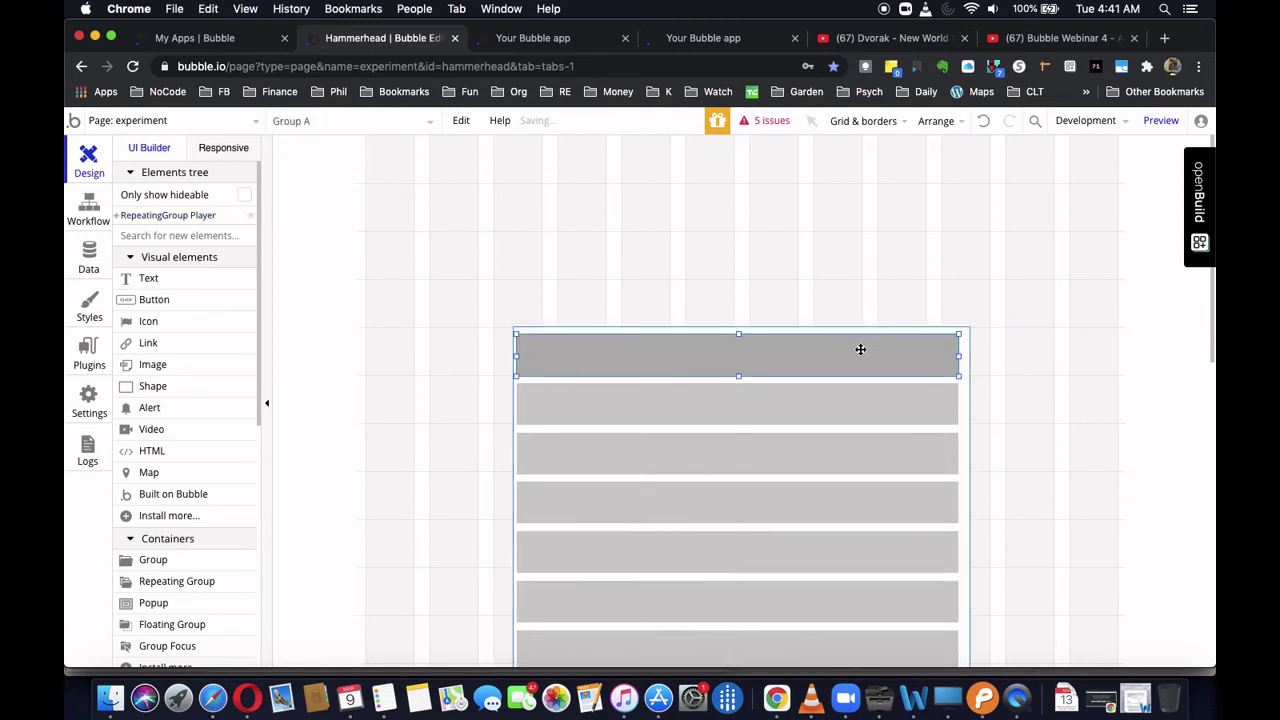
# - Draw a text element in the left part of the first cell's group and insert Parent group's Thing as its dynamic content
pyautogui.click(162, 280)
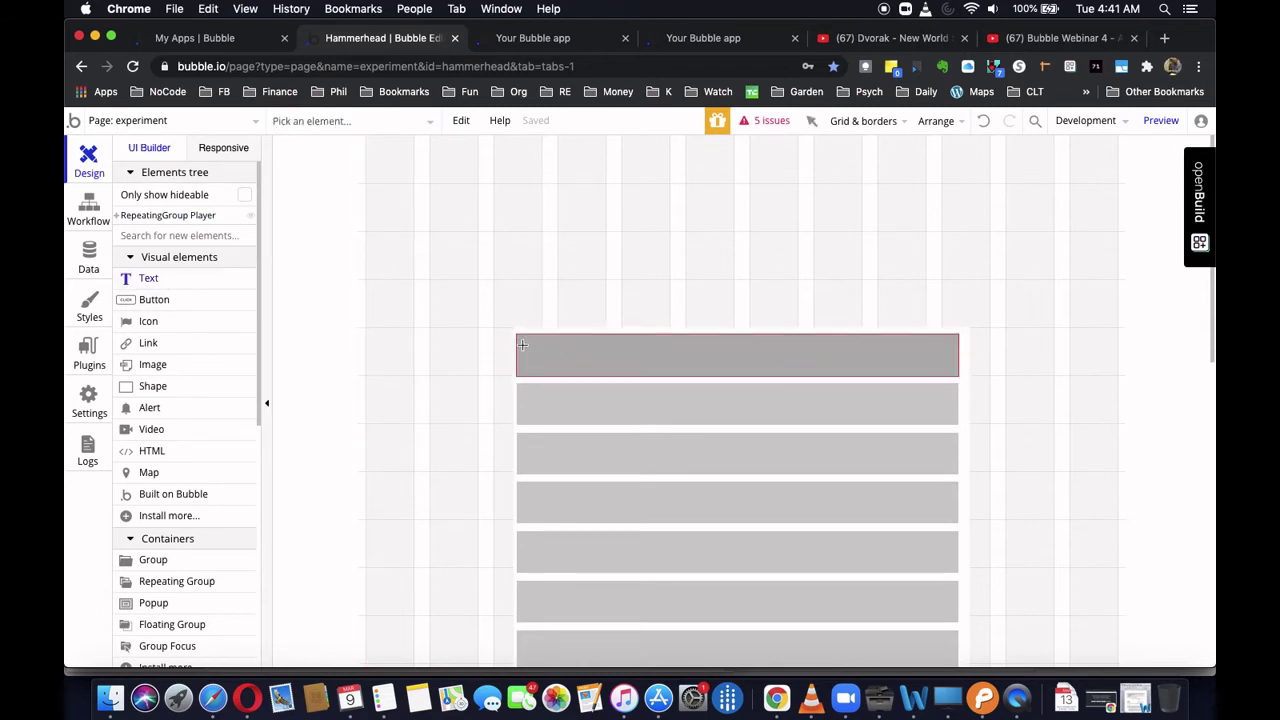
pyautogui.moveTo(522, 344); pyautogui.dragTo(693, 362)
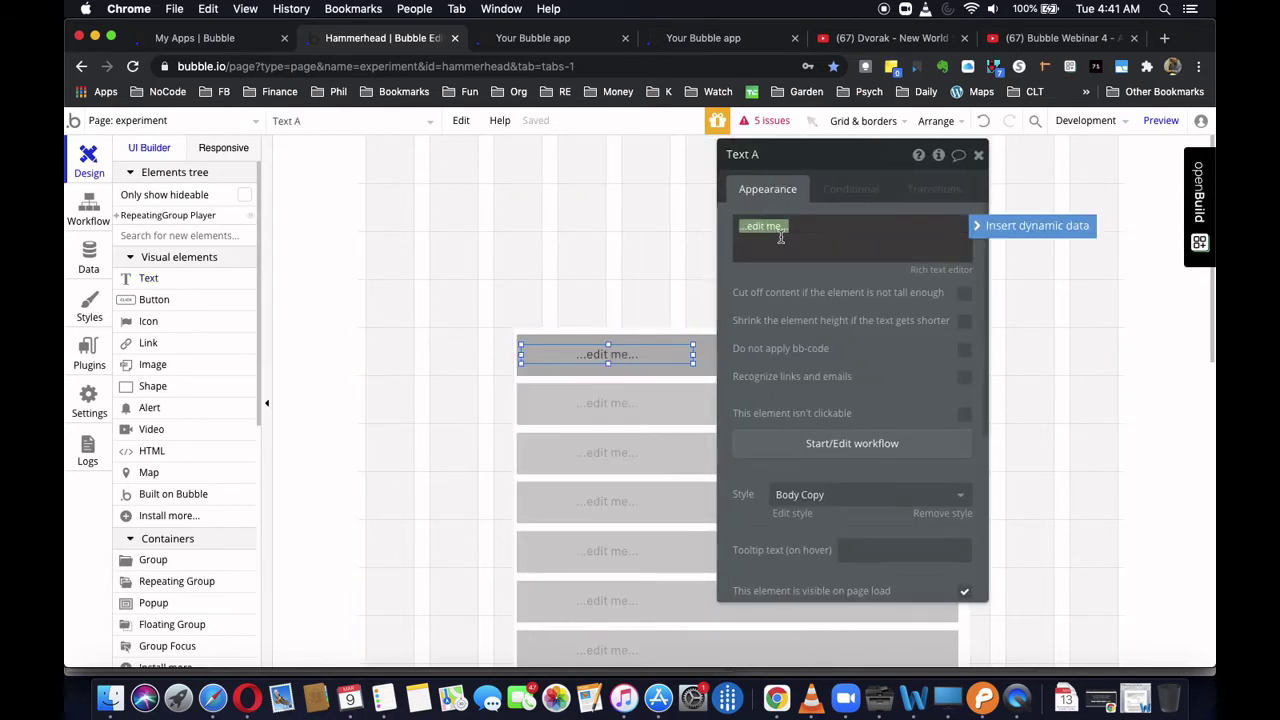
pyautogui.click(994, 225)
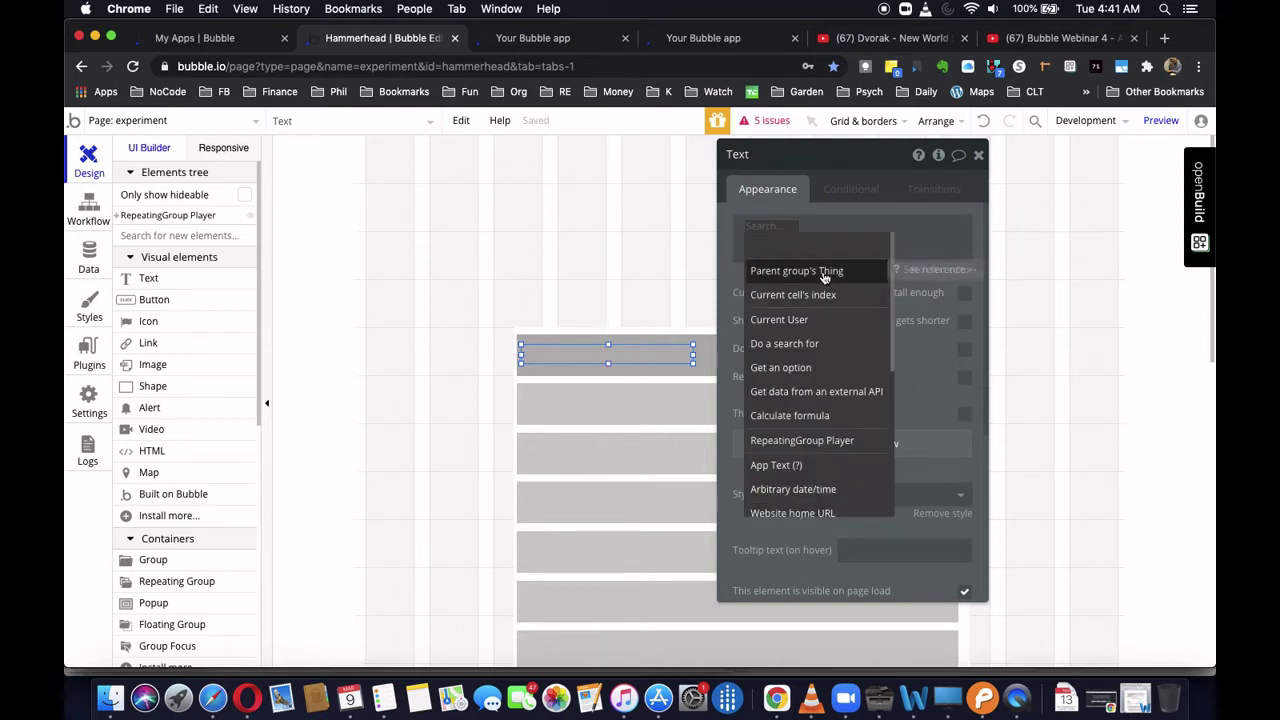
pyautogui.click(820, 271)
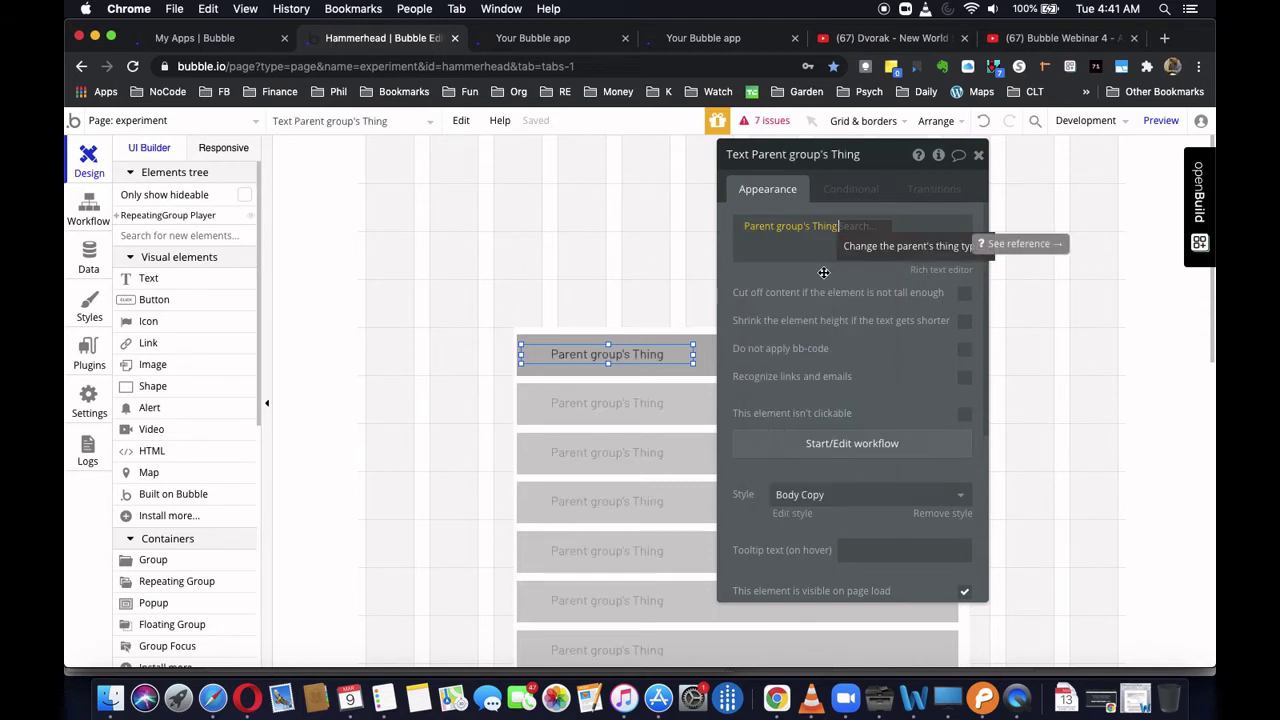
pyautogui.click(979, 155)
# - Set the type of content of the first cell's group to Player
pyautogui.doubleClick(798, 344)
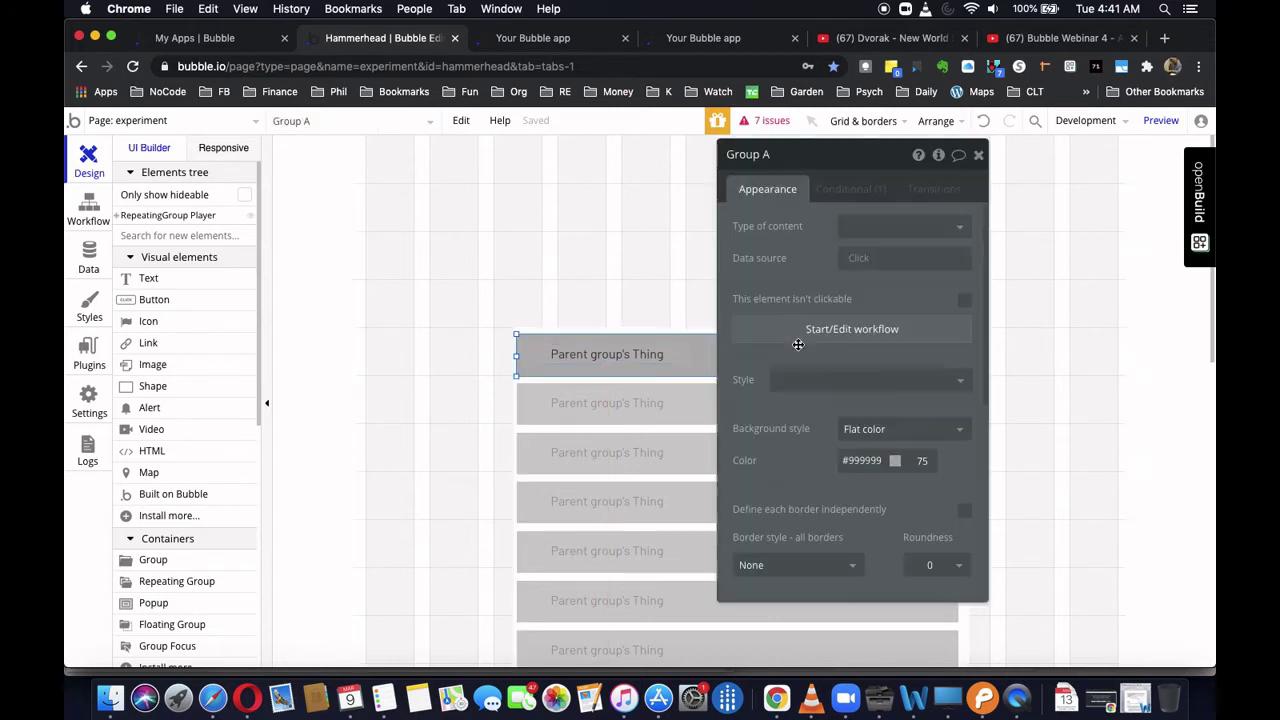
pyautogui.click(900, 226)
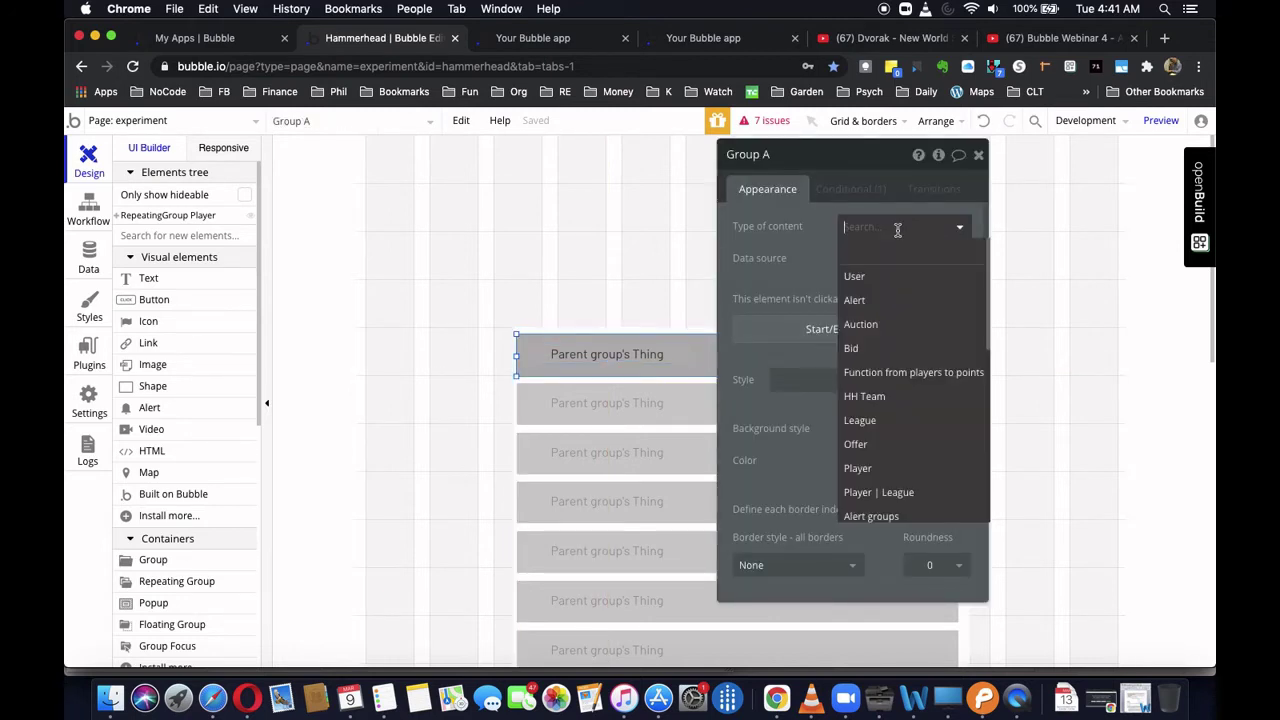
pyautogui.click(871, 470)
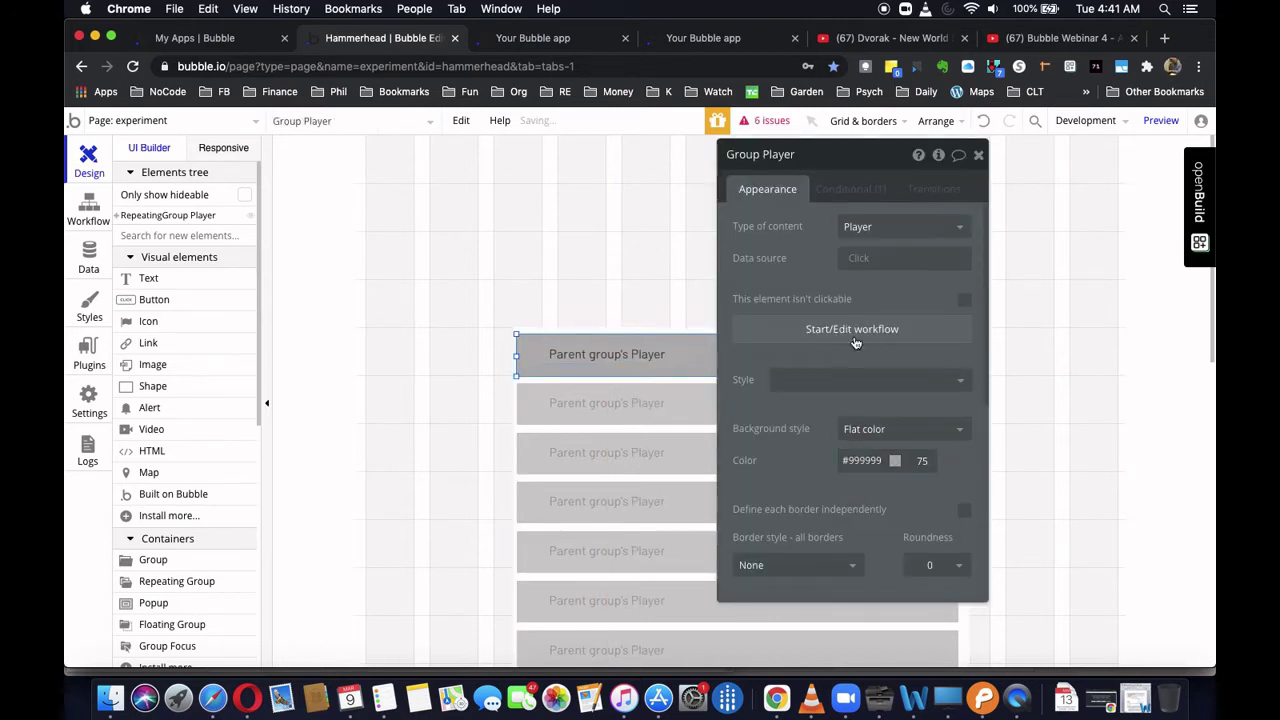
# - Set the data source of the first cell's group to Current cell's Player
pyautogui.click(860, 258)
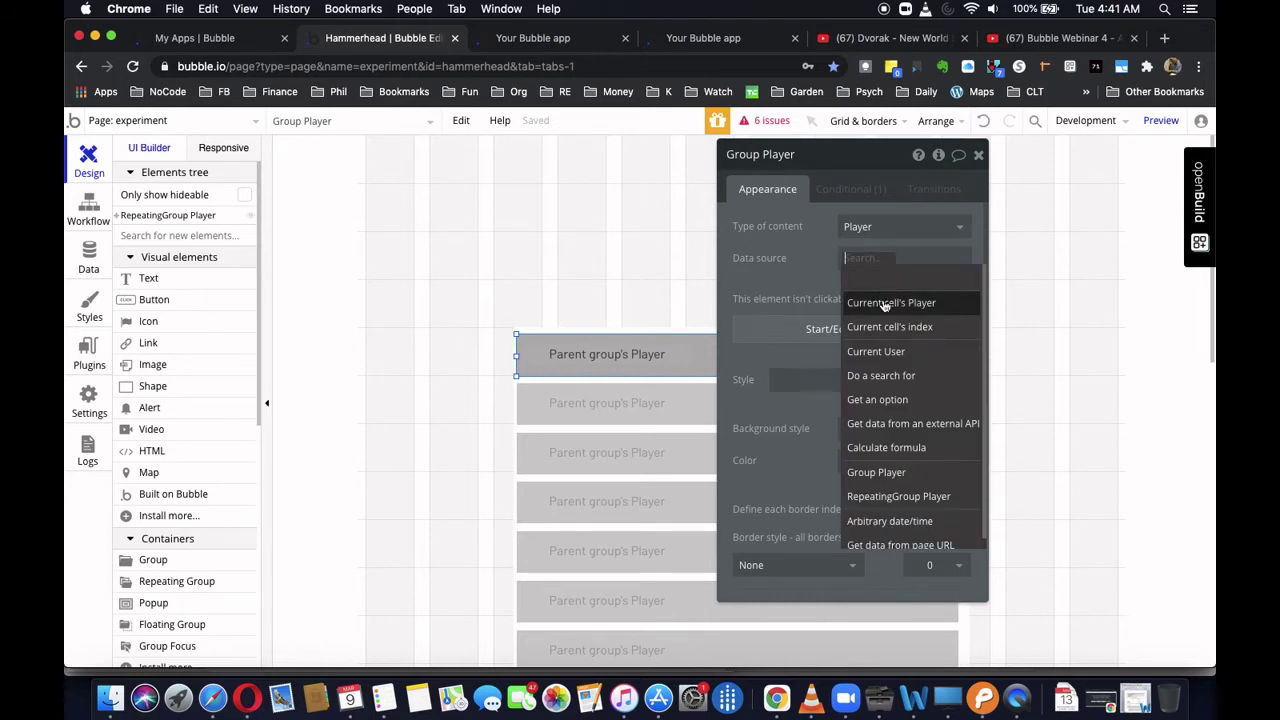
pyautogui.click(884, 303)
pyautogui.click(979, 157)
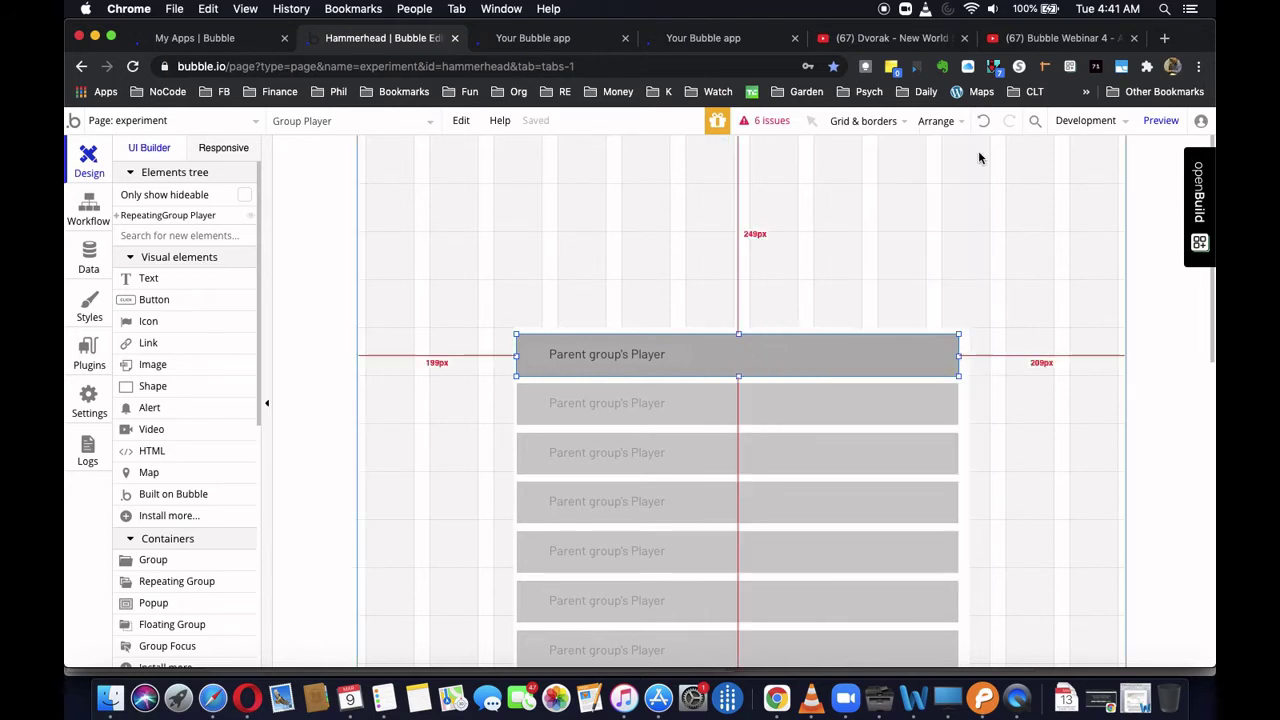
# - Extend the dynamic content of the first cell's text to Parent group's Player's Name
pyautogui.click(630, 360)
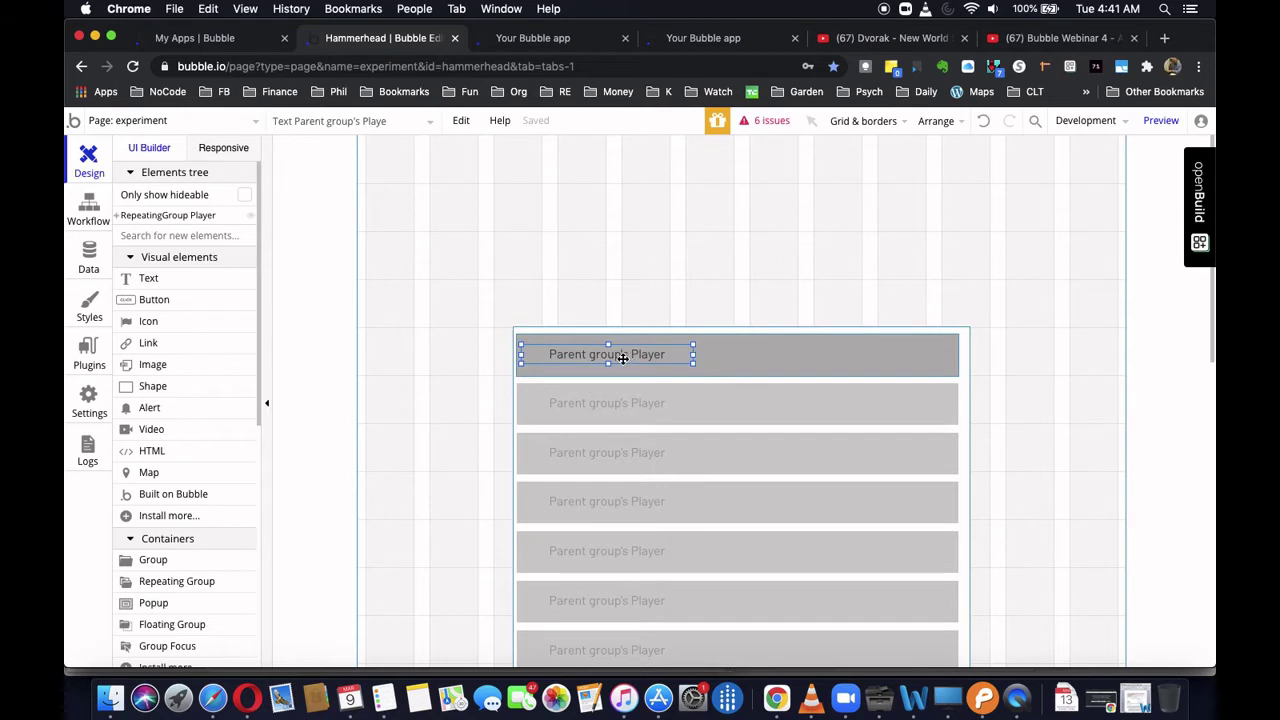
pyautogui.doubleClick(622, 358)
pyautogui.click(842, 226)
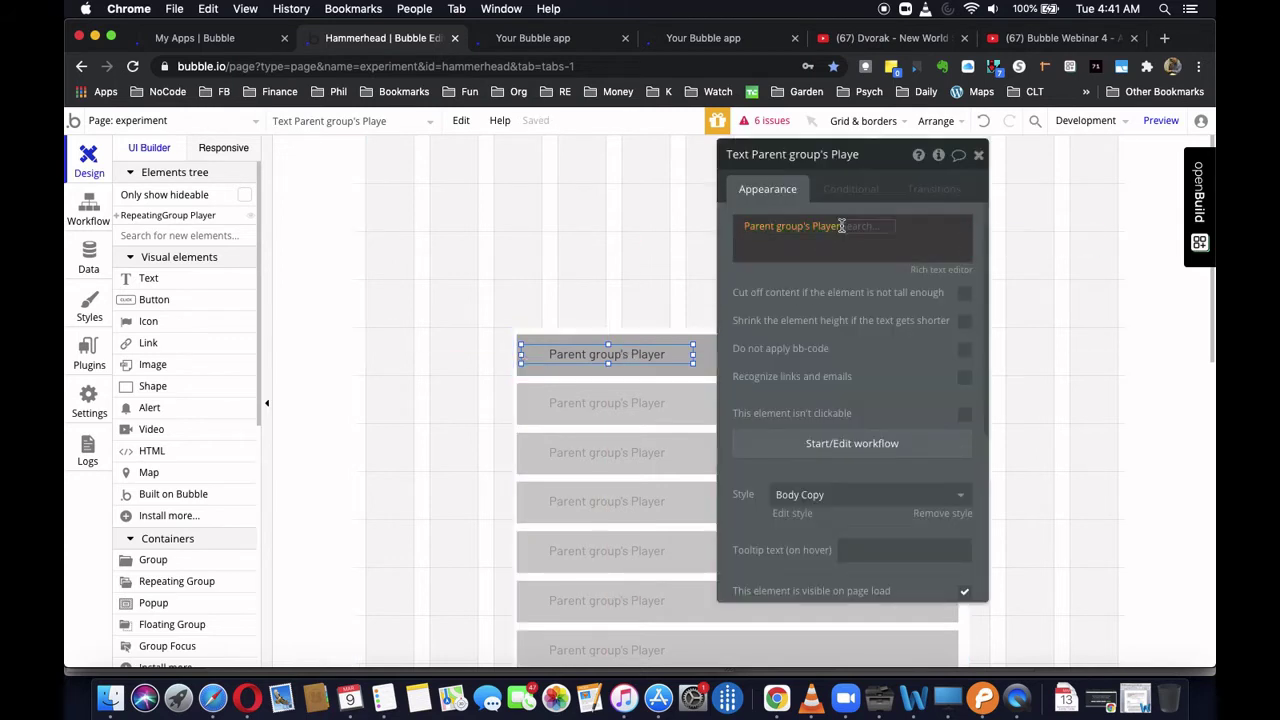
pyautogui.click(876, 292)
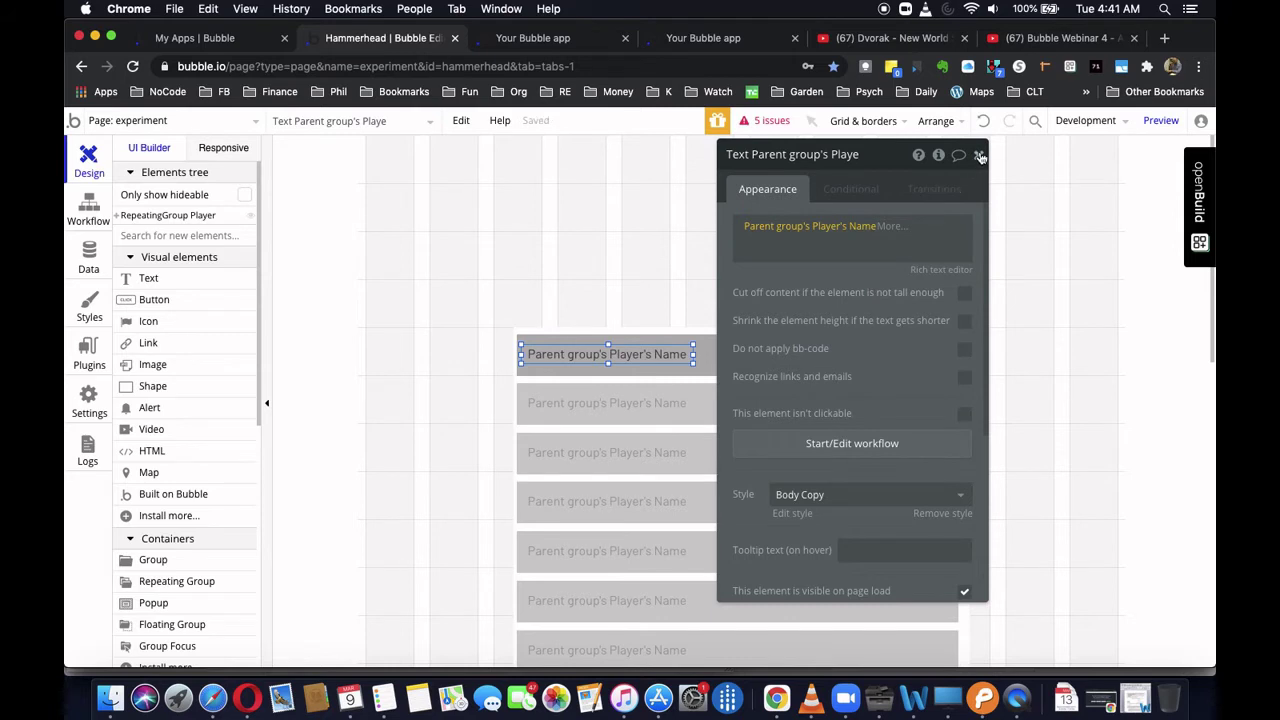
# - Make the player name text slightly taller, 27 px high, and apply the Small Title style to it
pyautogui.moveTo(607, 363); pyautogui.dragTo(607, 366)
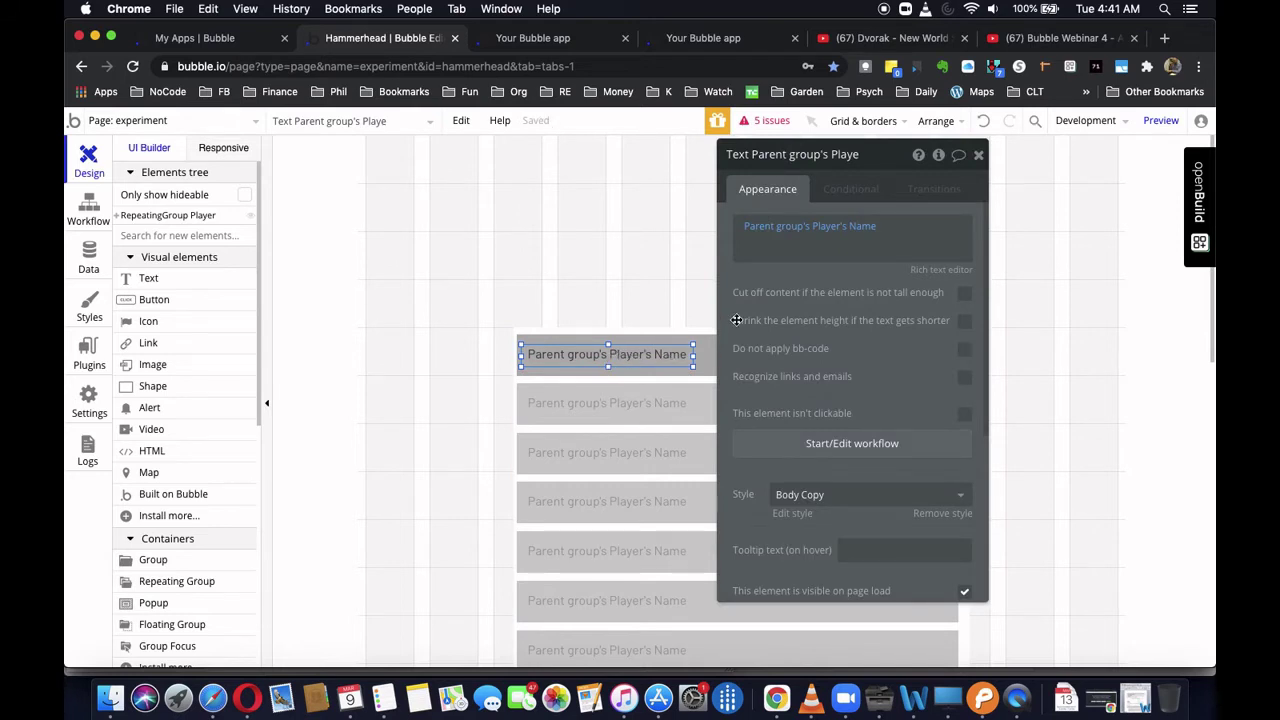
pyautogui.scroll(-3, 855, 393)
pyautogui.click(820, 384)
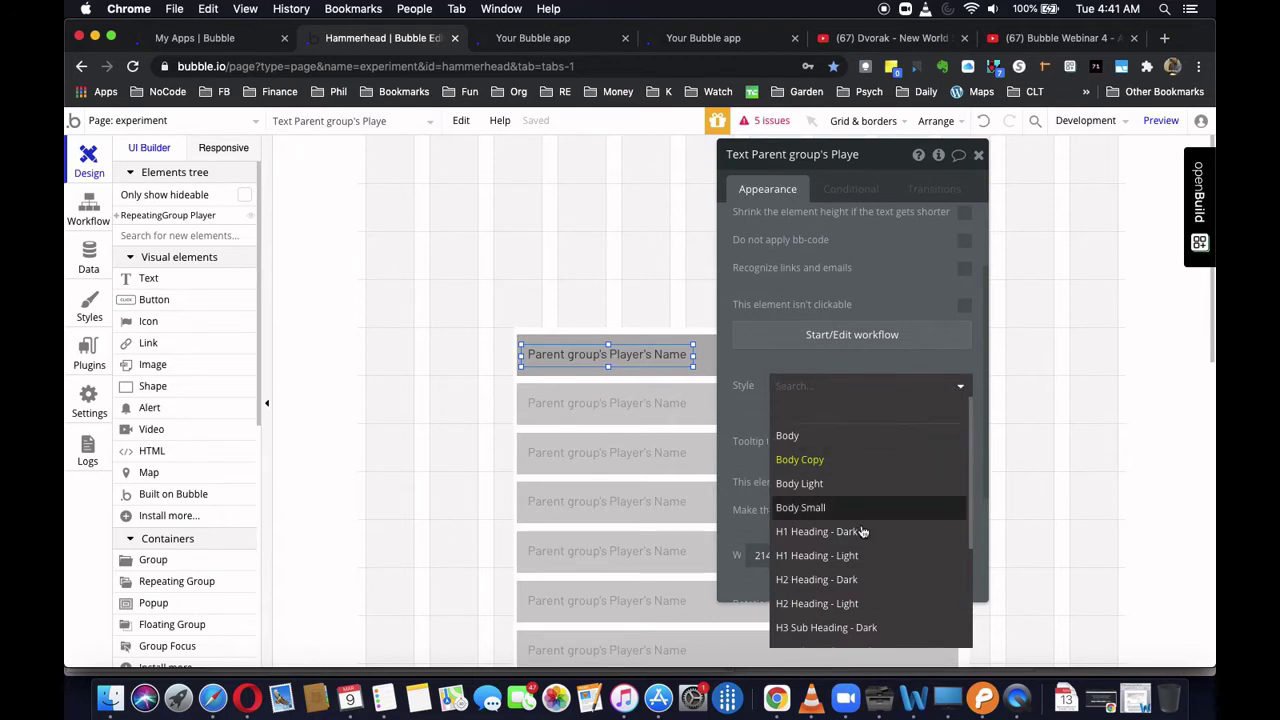
pyautogui.scroll(-3, 857, 534)
pyautogui.click(799, 560)
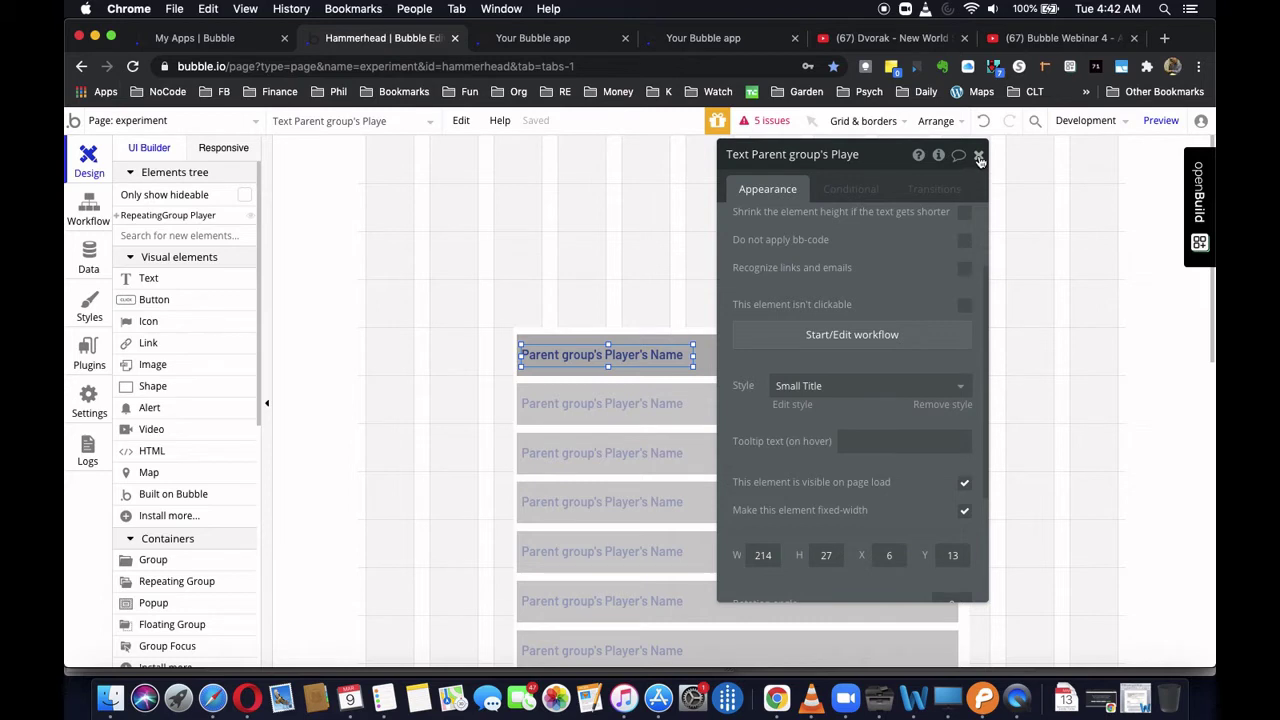
pyautogui.click(979, 157)
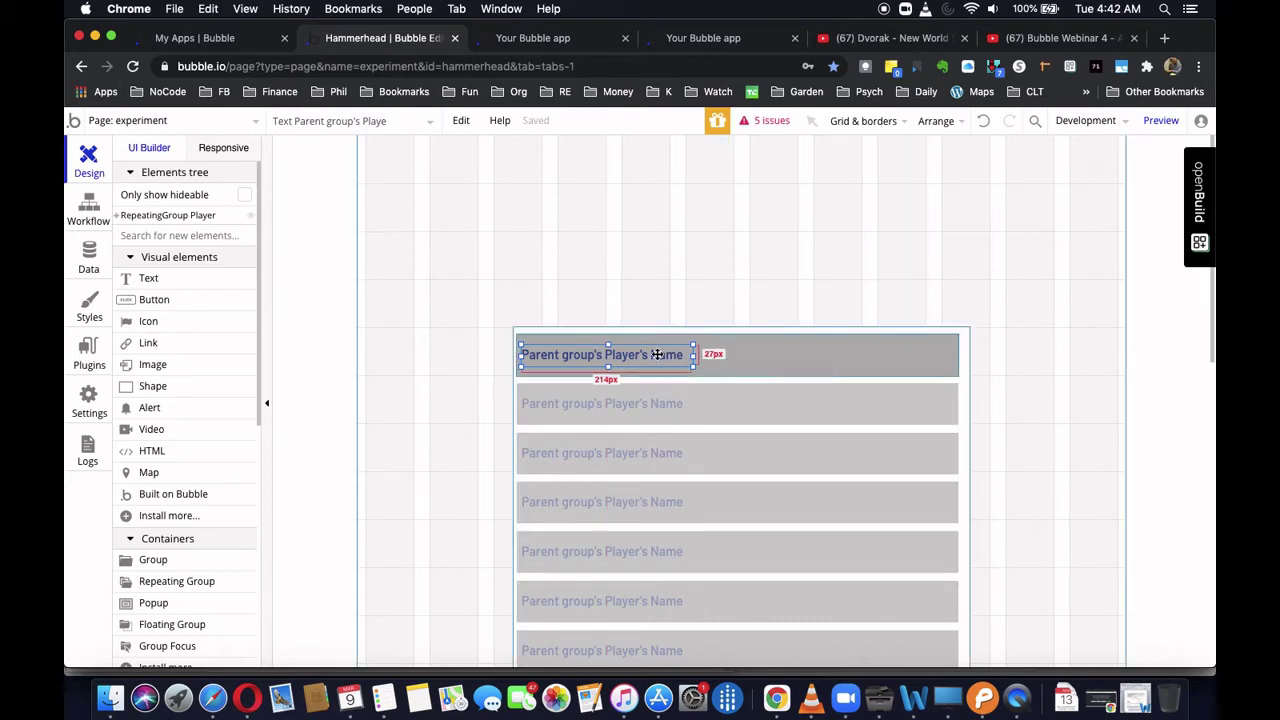
# - Duplicate the player name text and place the copy directly beside the original in the first cell's group
pyautogui.moveTo(651, 344); pyautogui.dragTo(653, 346)
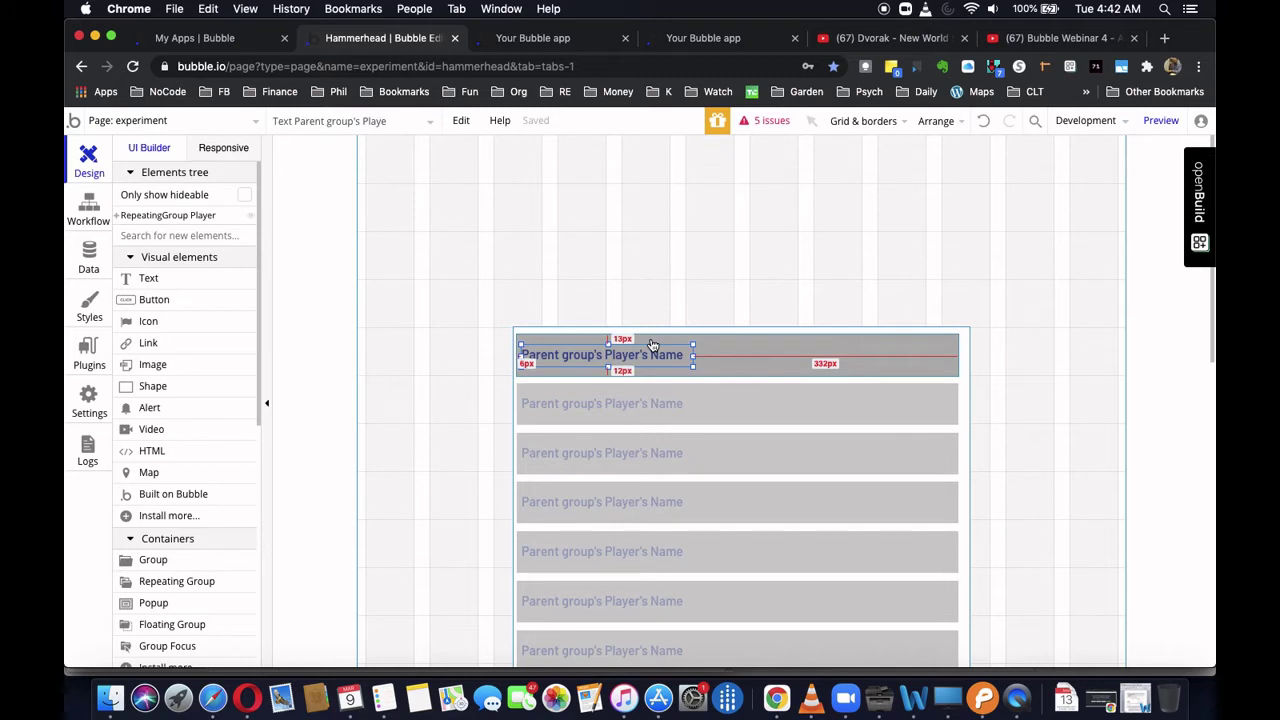
pyautogui.moveTo(652, 345); pyautogui.dragTo(805, 352)
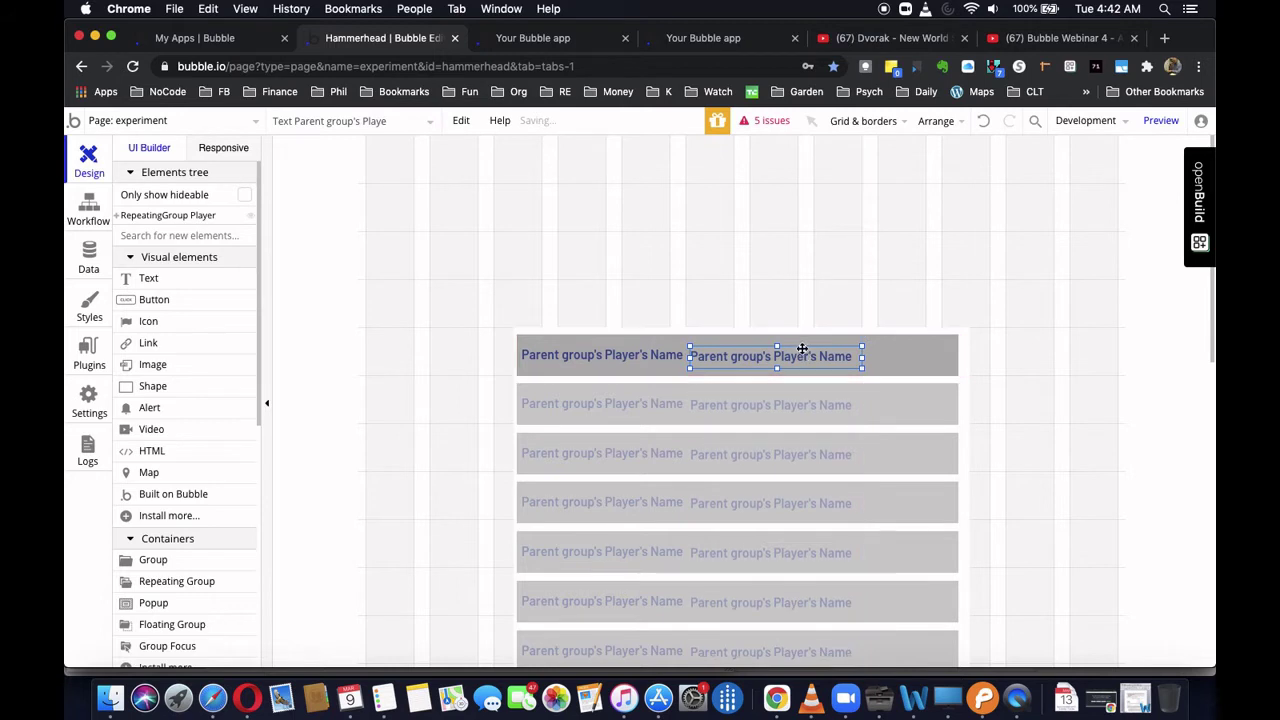
pyautogui.moveTo(804, 355); pyautogui.dragTo(806, 347)
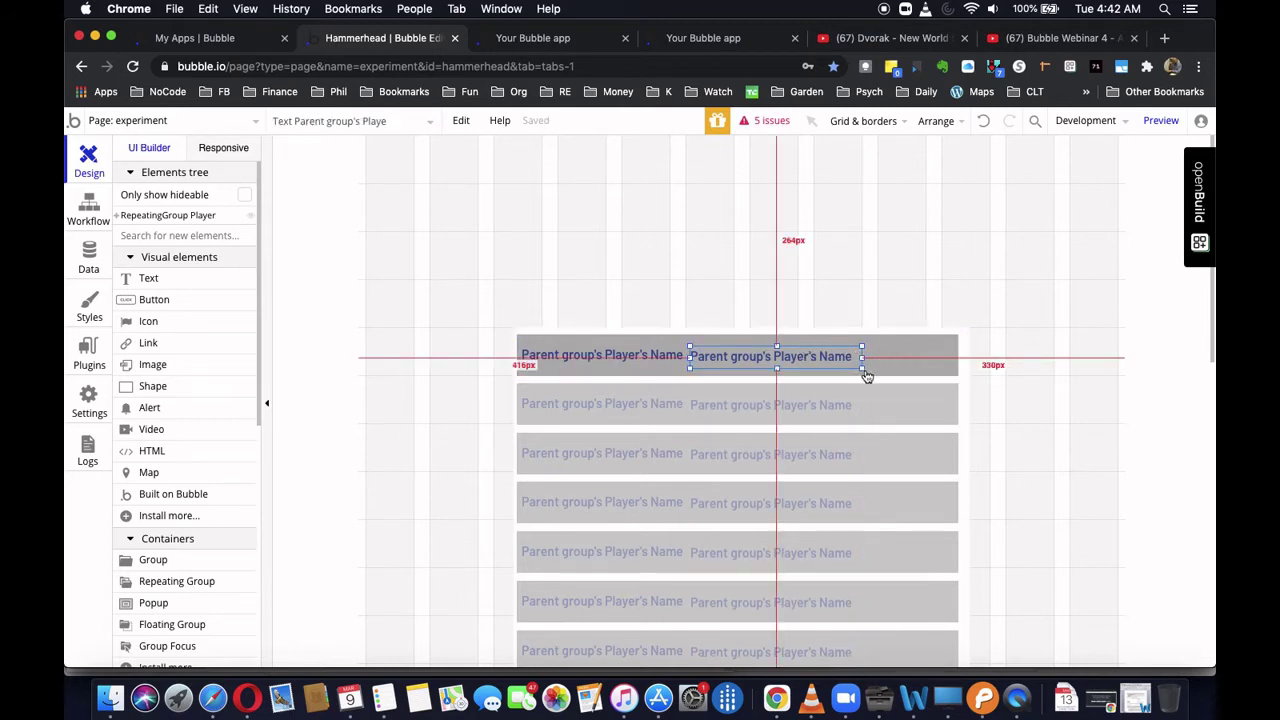
# - Make a third copy of the text, 100 px wide, and change its content to Parent group's Player's Points
pyautogui.moveTo(850, 363); pyautogui.dragTo(847, 376)
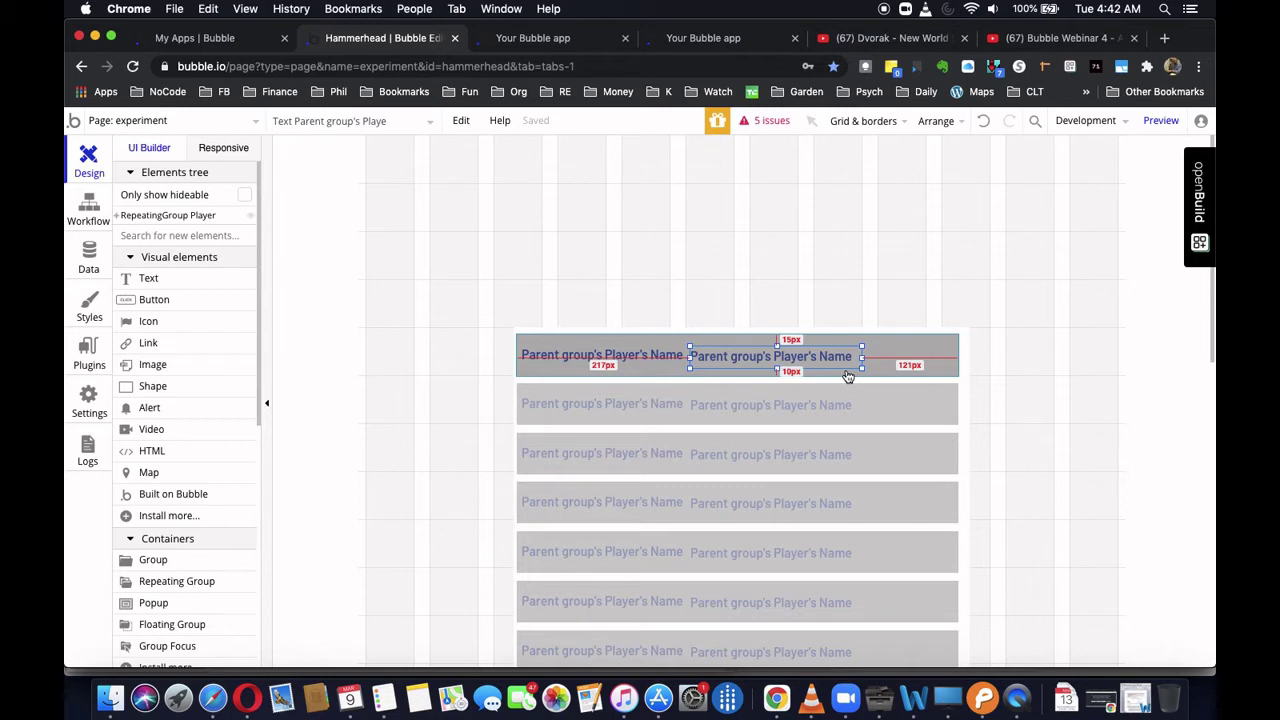
pyautogui.moveTo(847, 376); pyautogui.dragTo(774, 368)
pyautogui.doubleClick(745, 368)
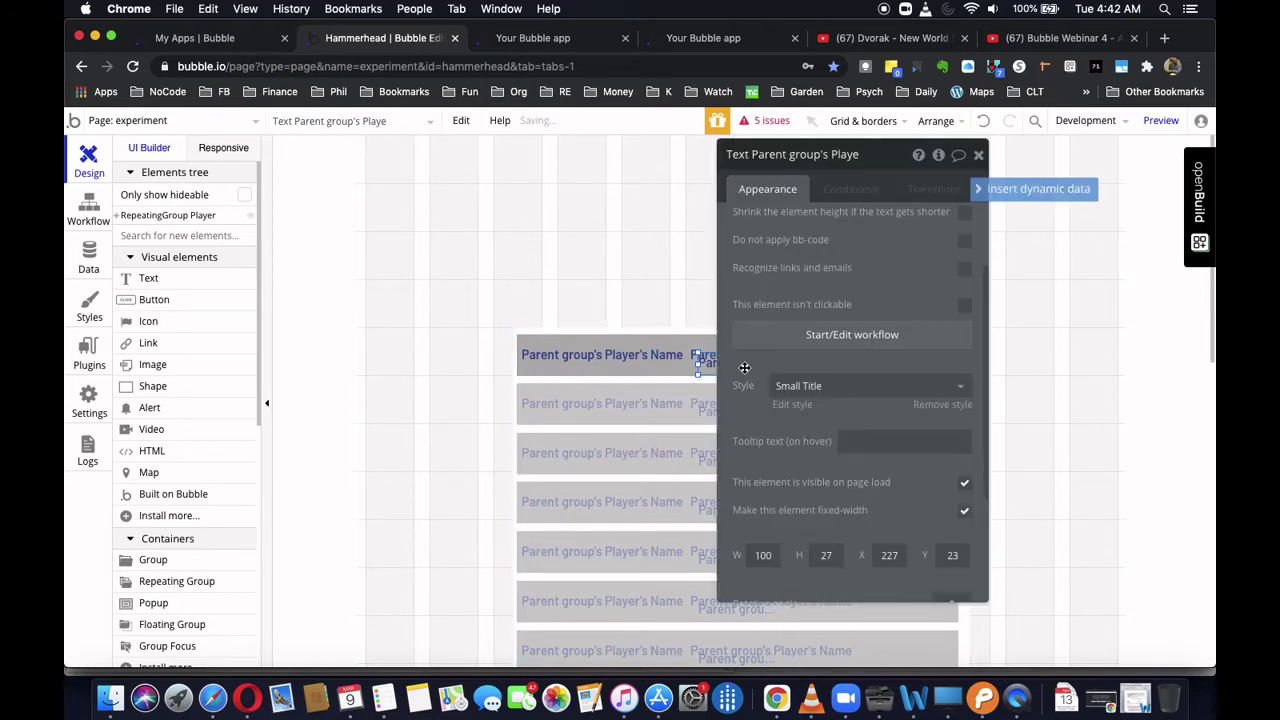
pyautogui.scroll(1, 894, 307)
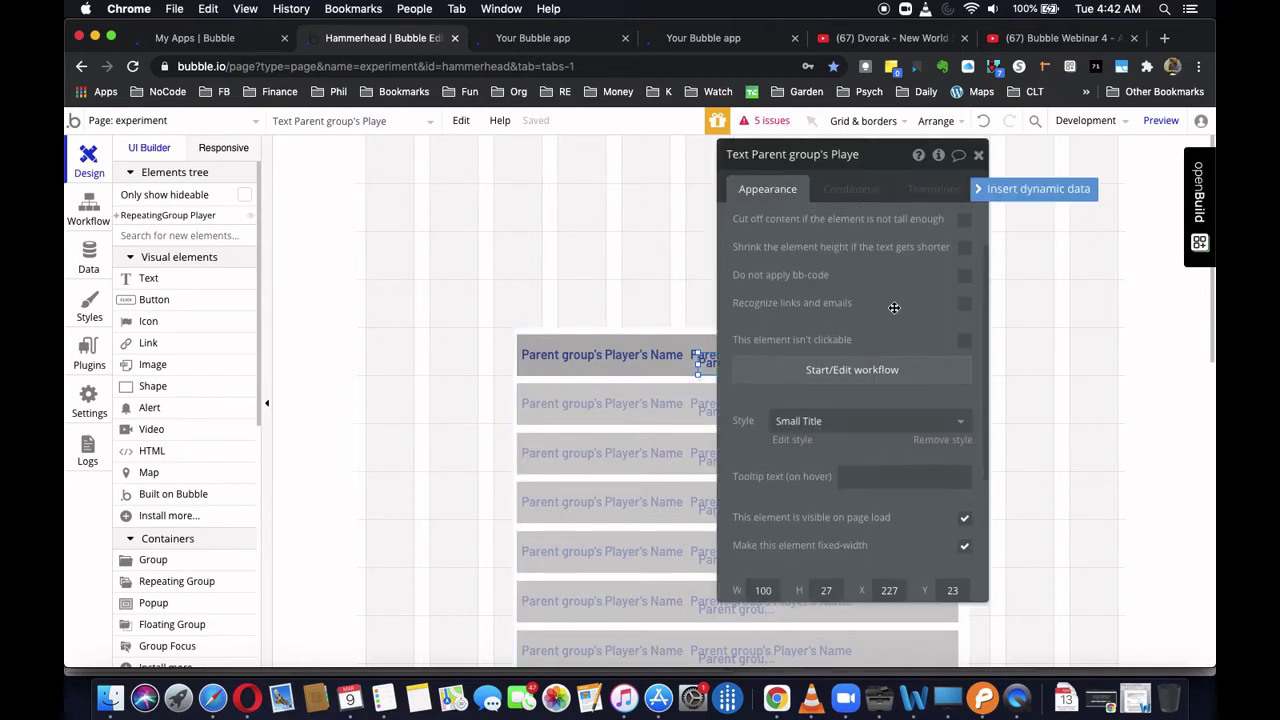
pyautogui.scroll(2, 894, 307)
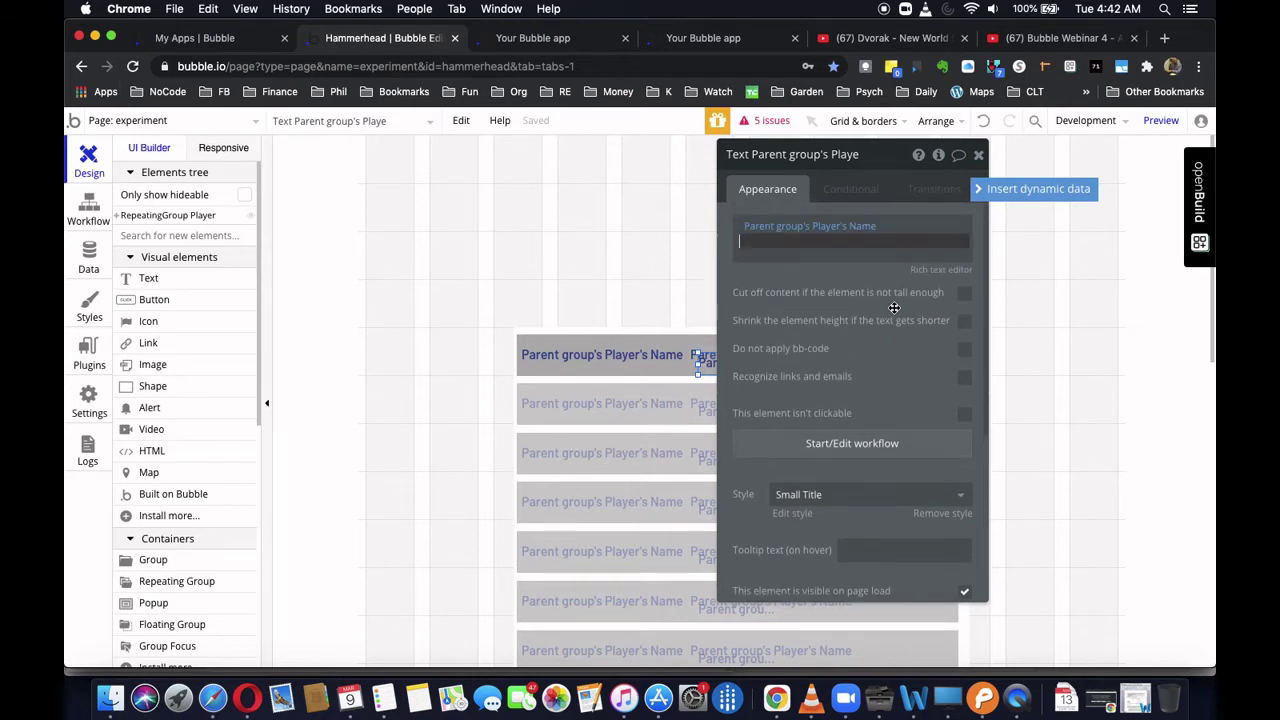
pyautogui.click(860, 228)
pyautogui.click(874, 268)
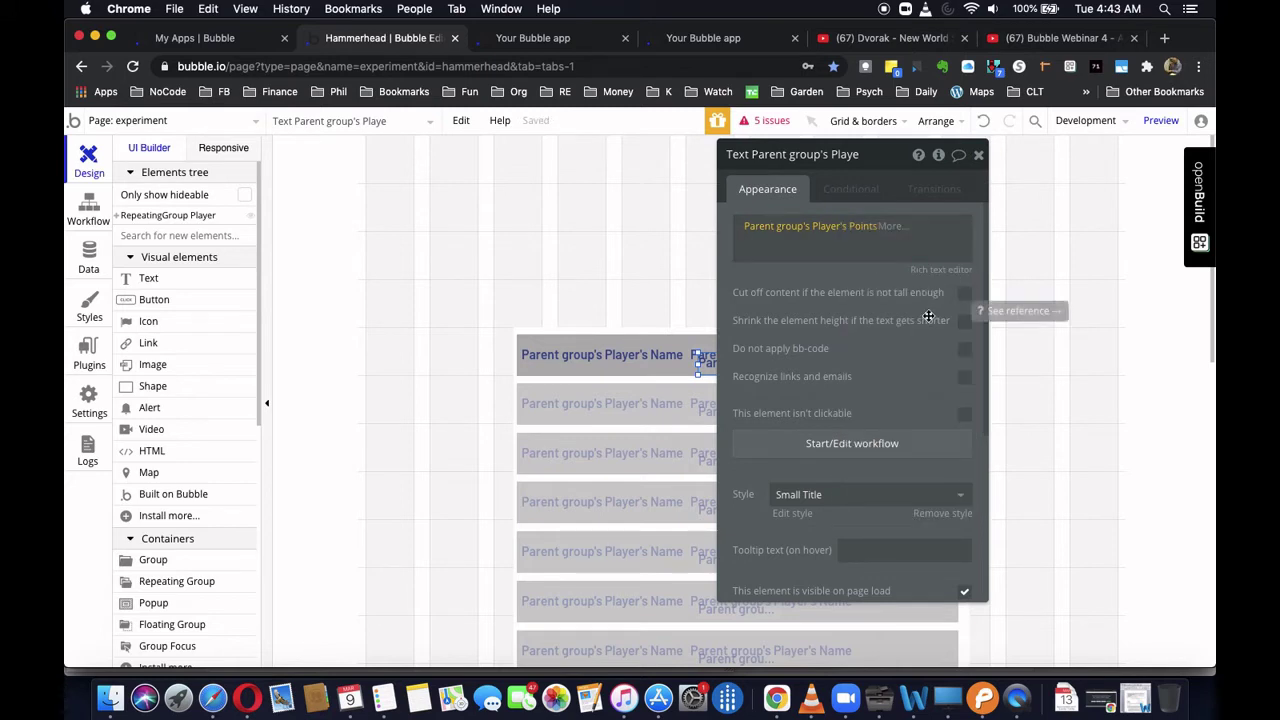
# - Format the Points value of the narrow text as a number with 2 decimal places
pyautogui.click(881, 228)
pyautogui.click(914, 270)
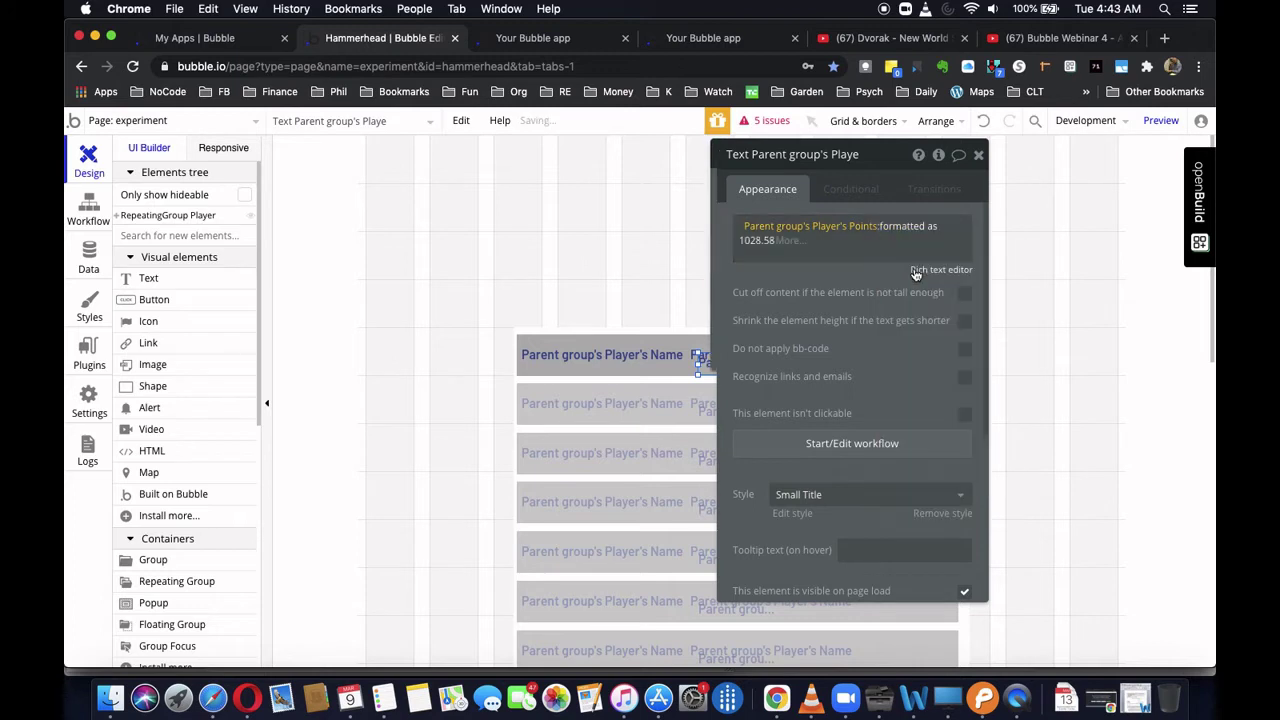
pyautogui.click(615, 230)
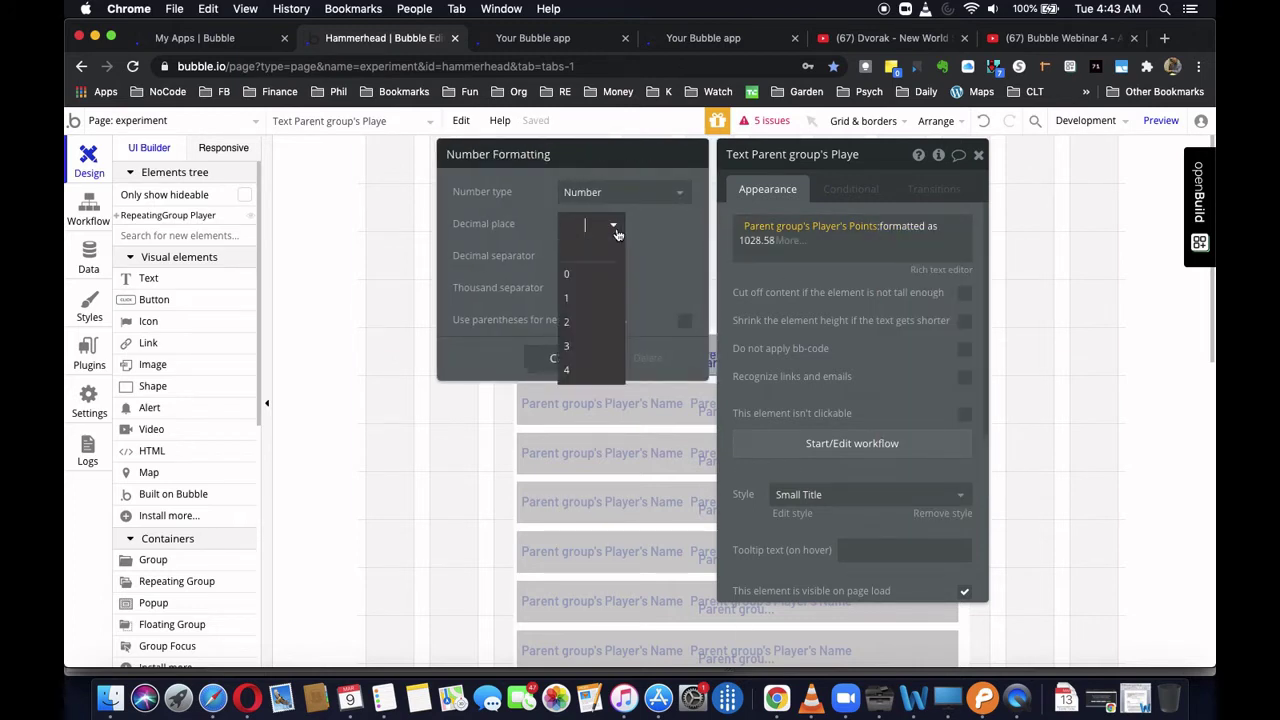
pyautogui.click(572, 323)
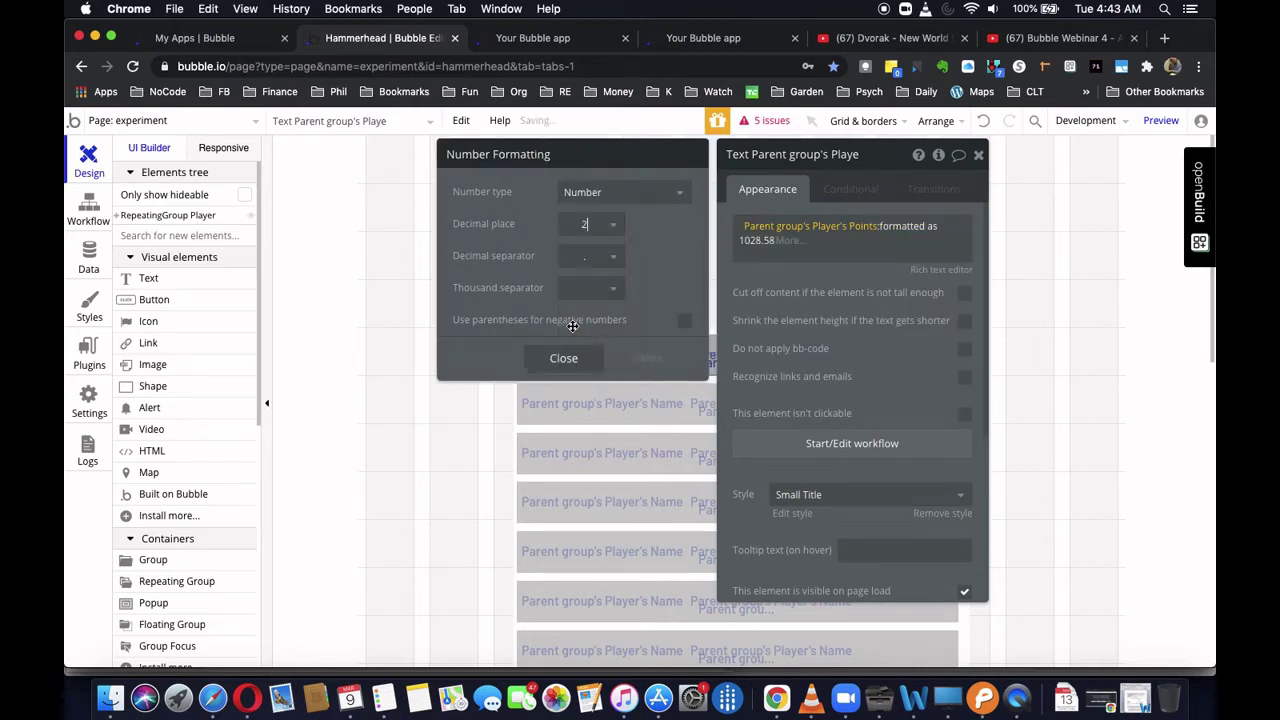
pyautogui.click(566, 358)
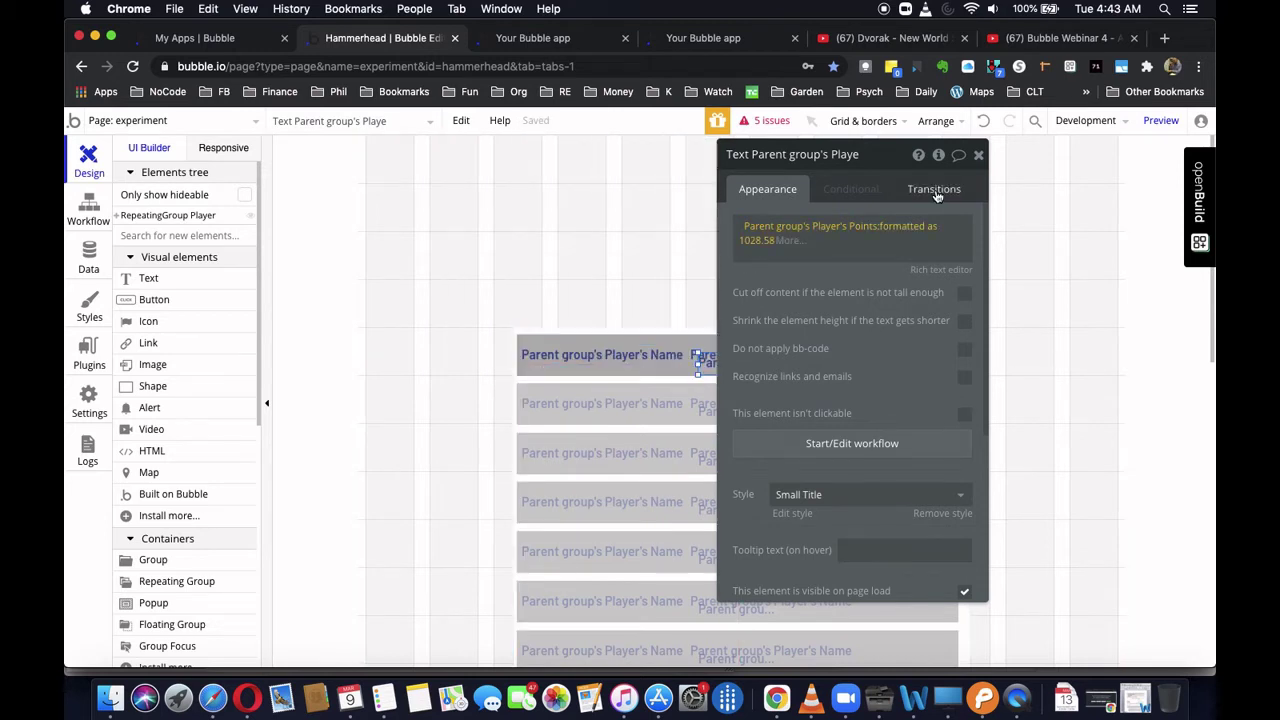
pyautogui.click(979, 154)
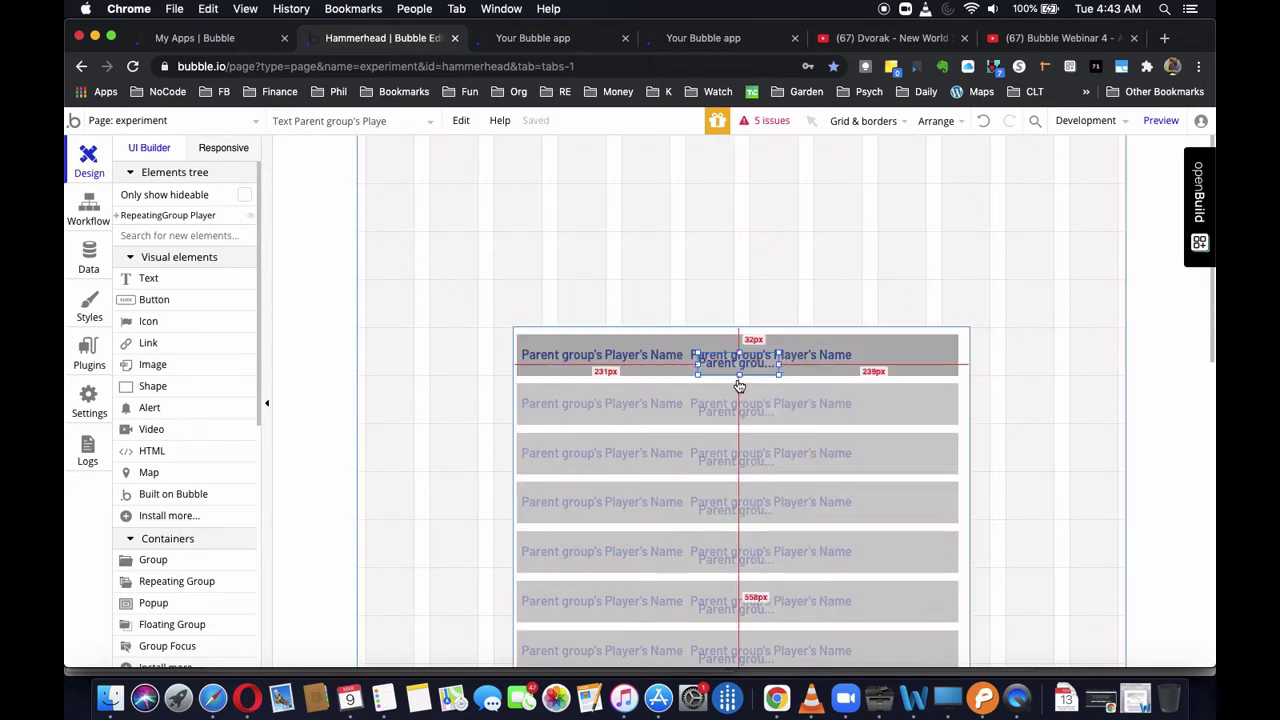
# - Move the Points text to the right end of the first cell's group, level with the other two texts
pyautogui.moveTo(736, 370); pyautogui.dragTo(906, 363)
pyautogui.doubleClick(906, 363)
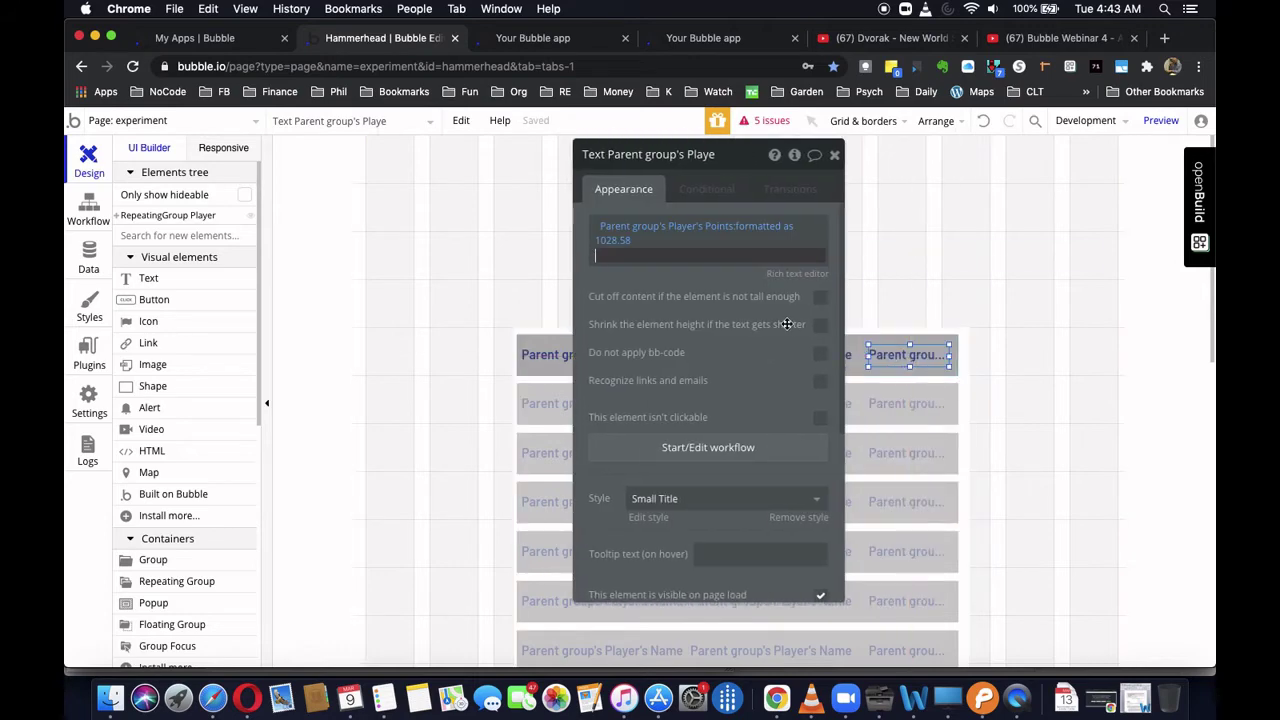
pyautogui.click(836, 158)
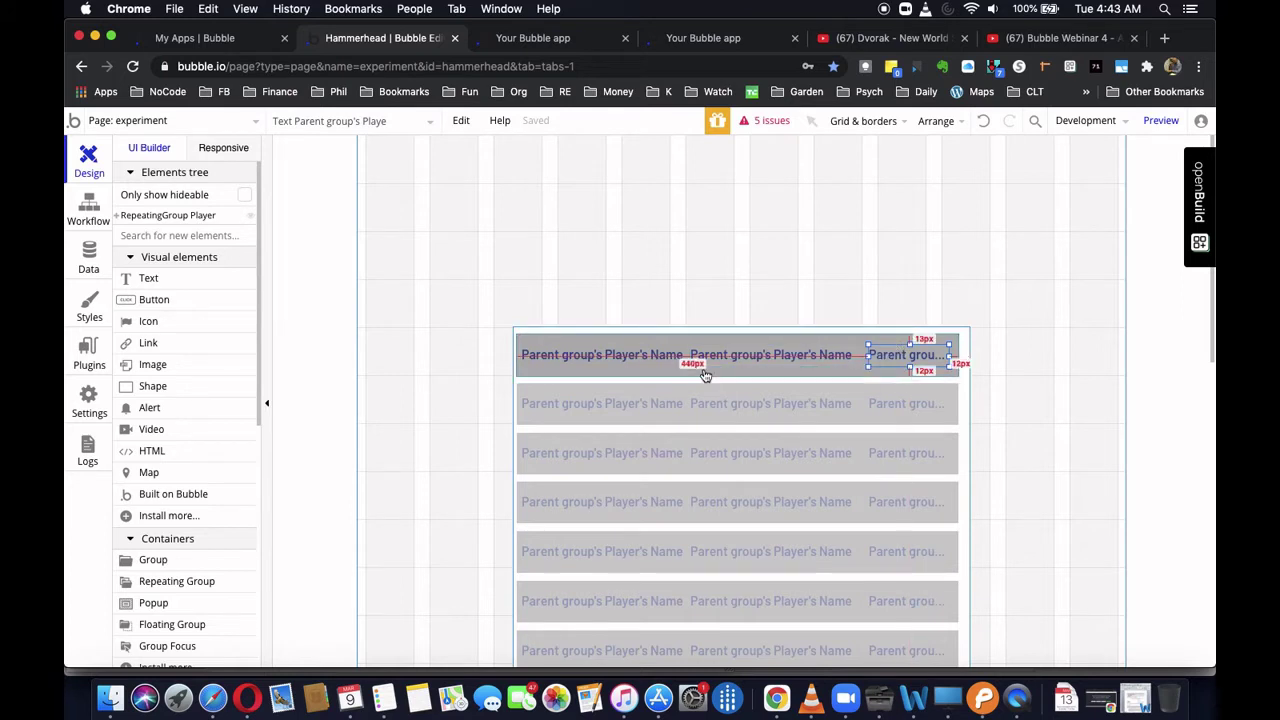
# - Sort the repeating group's search for Players by Points with Descending set to "yes", and preview the page
pyautogui.doubleClick(594, 337)
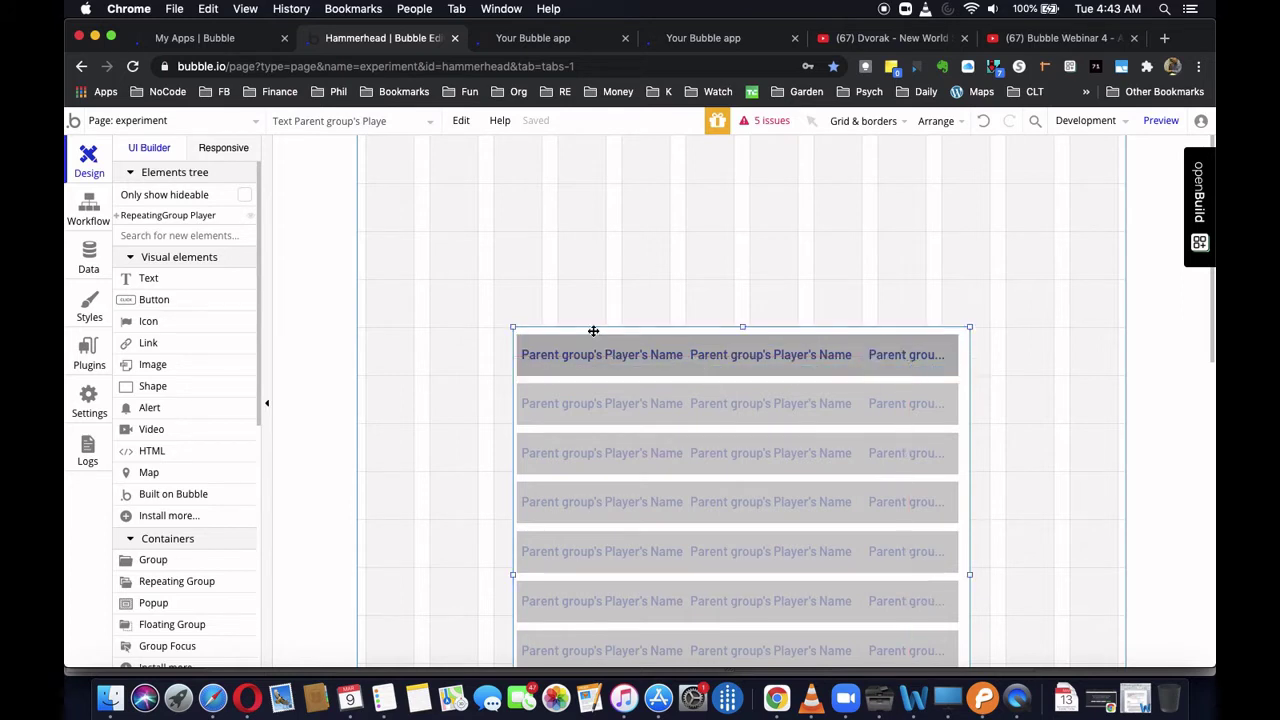
pyautogui.click(718, 260)
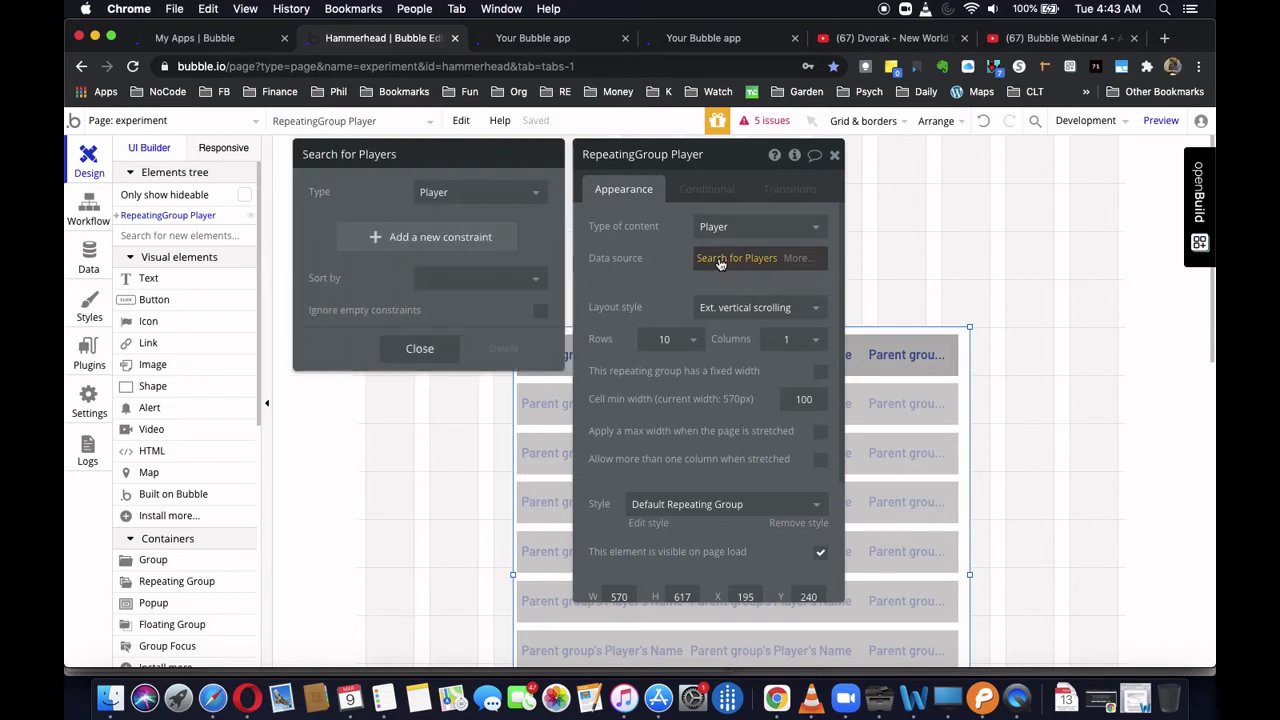
pyautogui.click(459, 280)
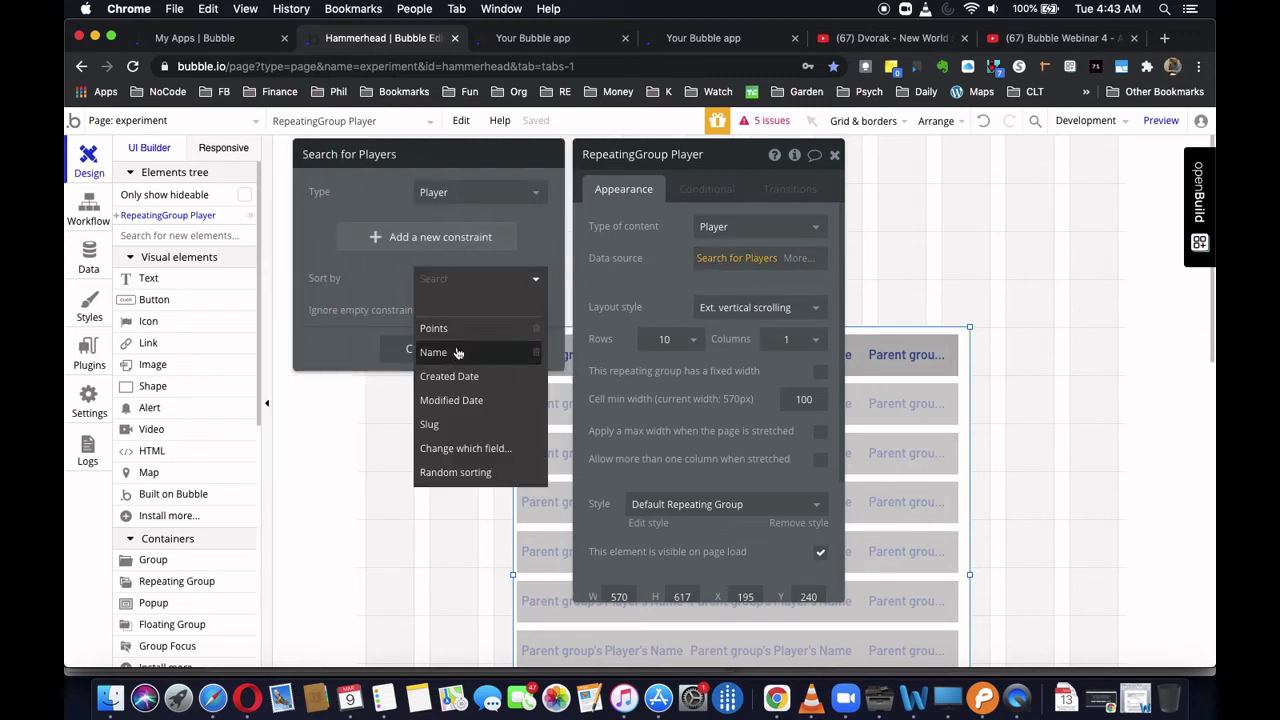
pyautogui.click(451, 330)
pyautogui.click(431, 316)
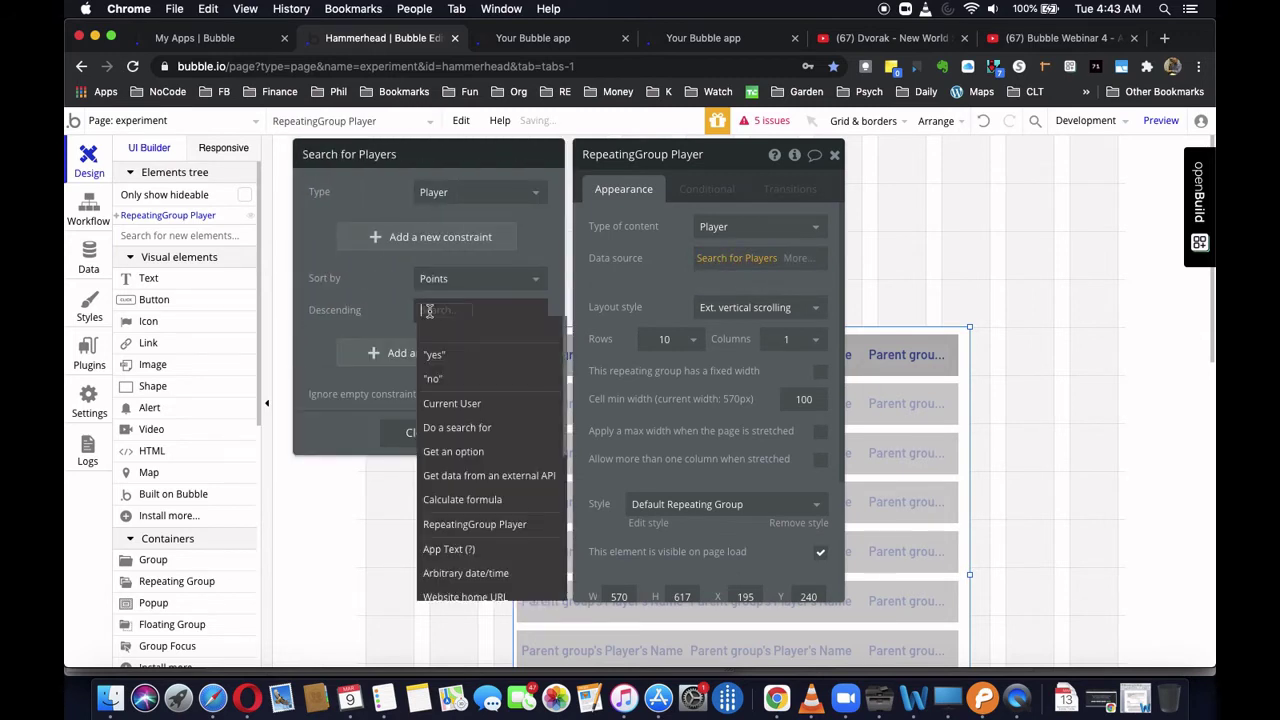
pyautogui.click(440, 358)
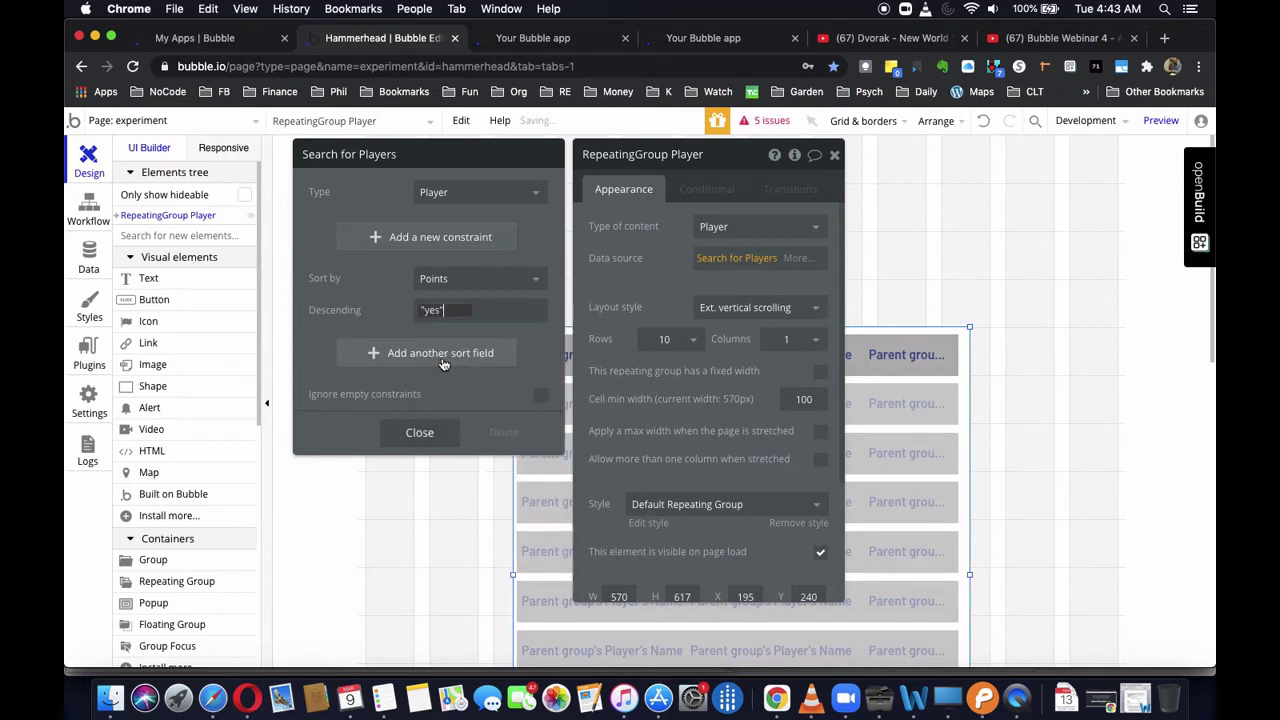
pyautogui.click(442, 434)
pyautogui.click(836, 157)
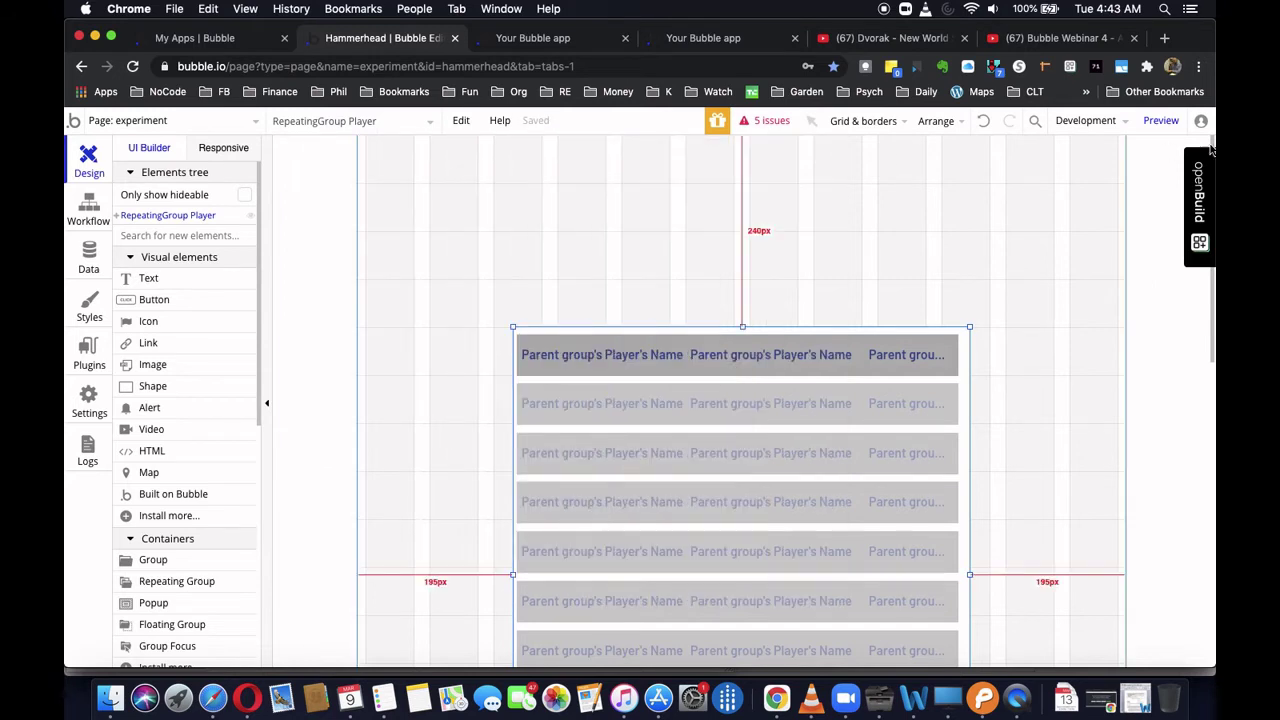
pyautogui.click(1160, 120)
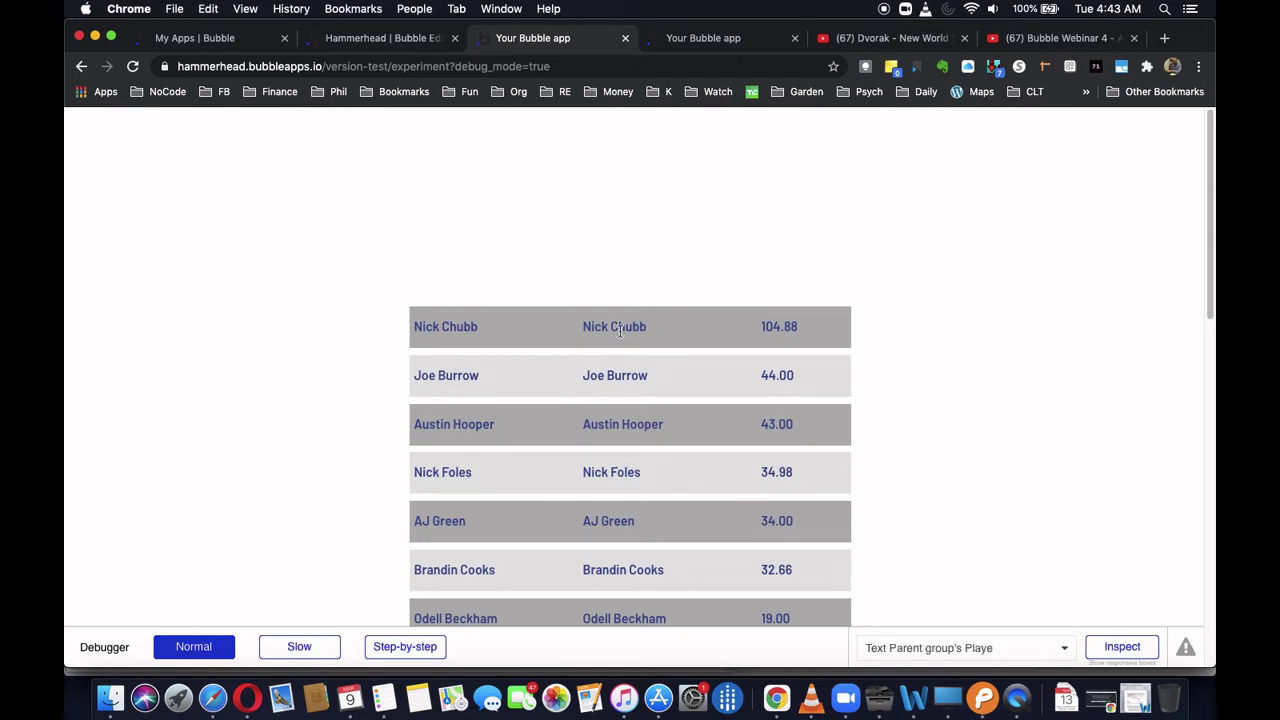
# - Back in the editor, change the middle text's content to Parent group's Player's HH Team's Name
pyautogui.click(354, 42)
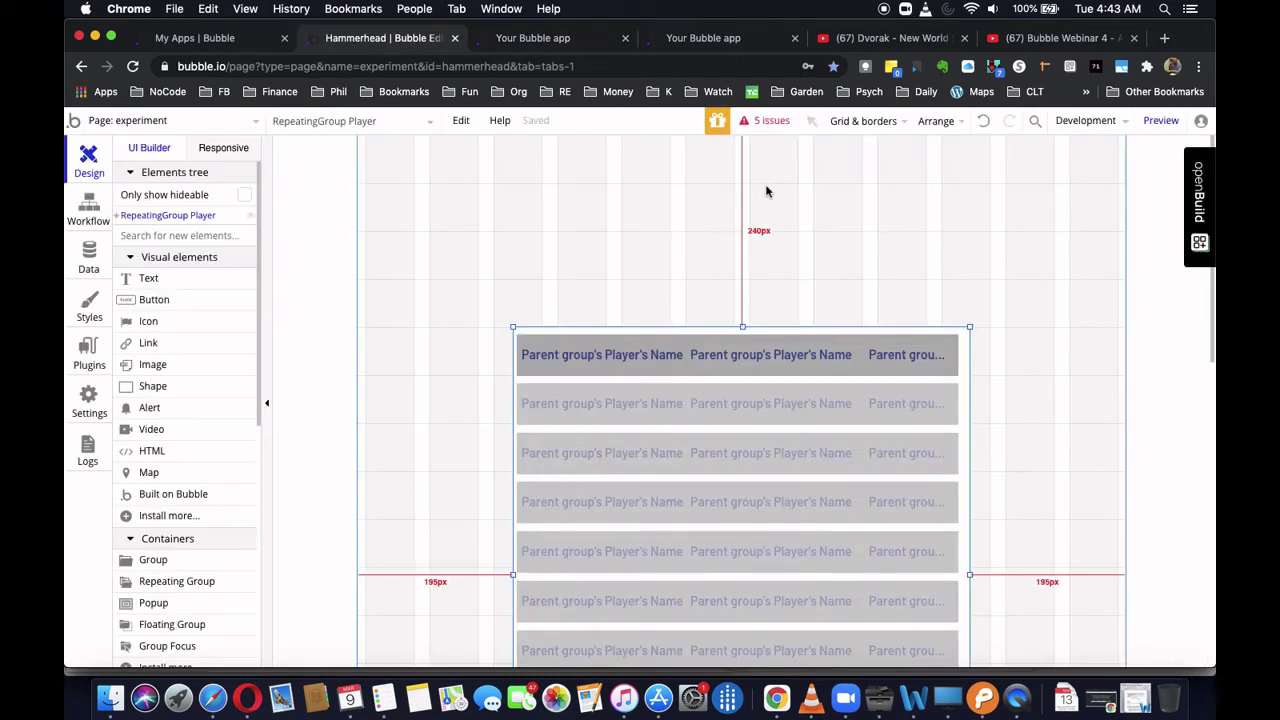
pyautogui.doubleClick(769, 354)
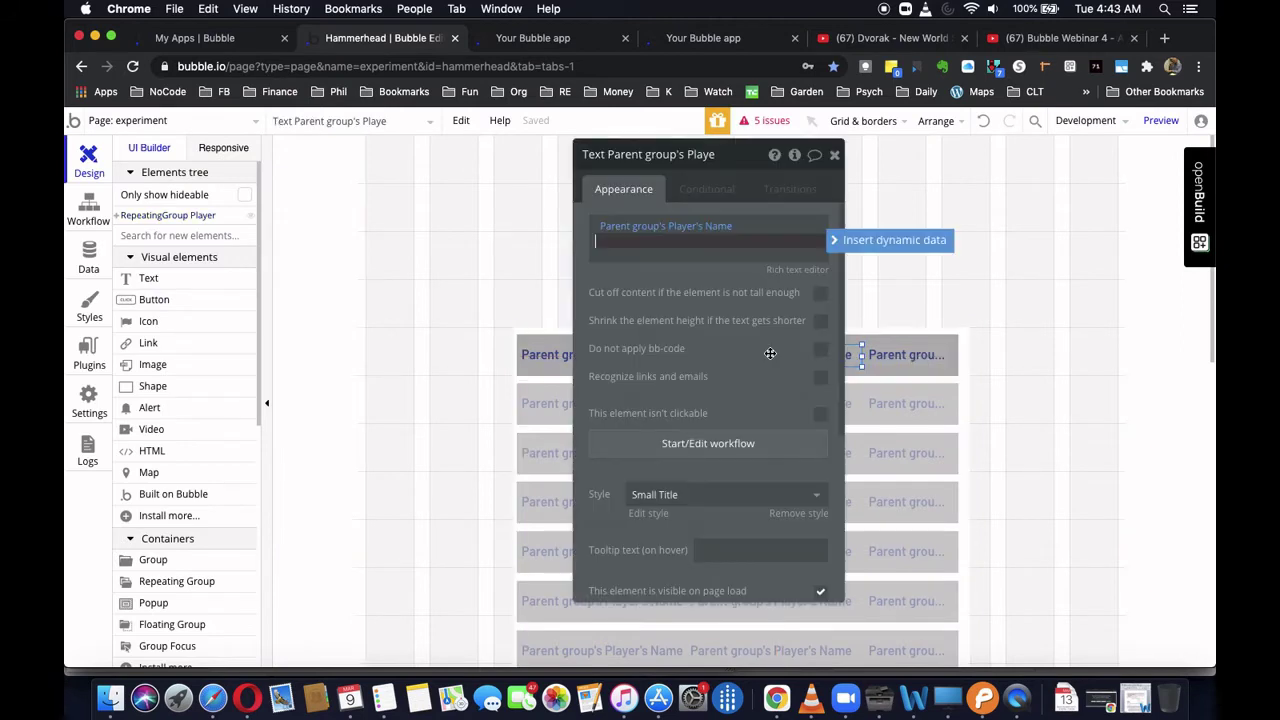
pyautogui.click(720, 229)
pyautogui.click(730, 293)
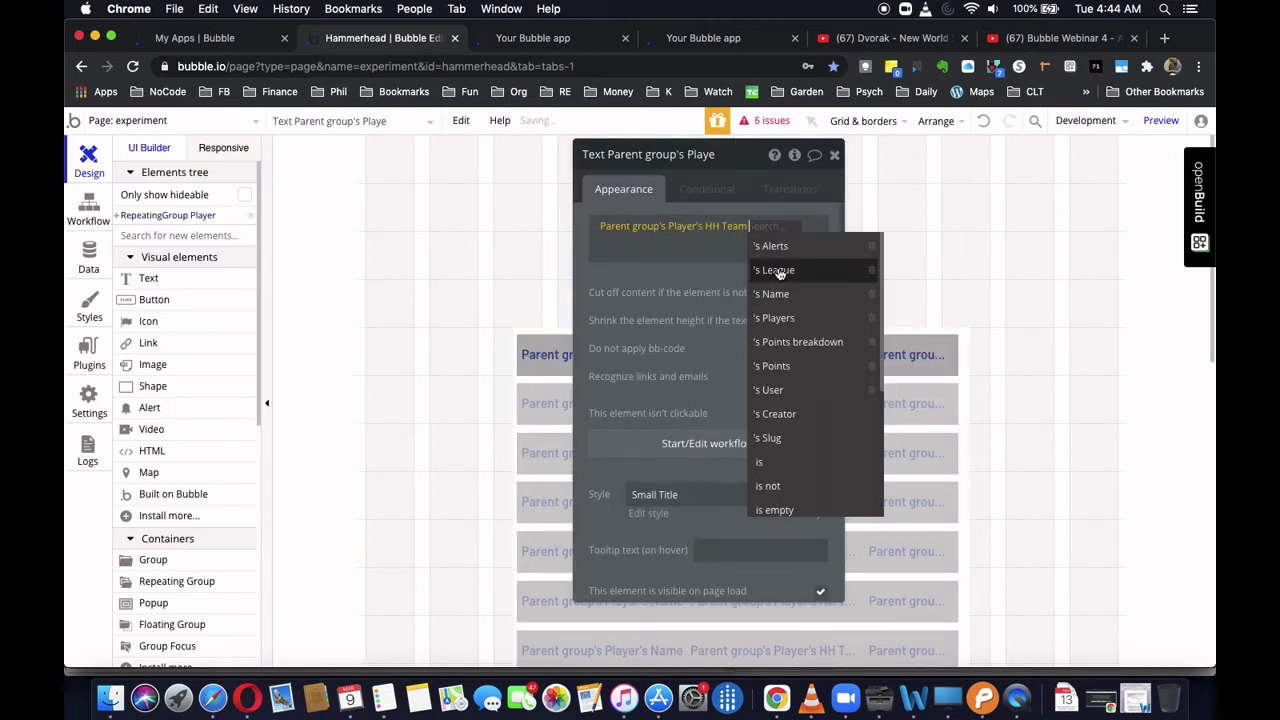
pyautogui.click(776, 294)
pyautogui.click(834, 155)
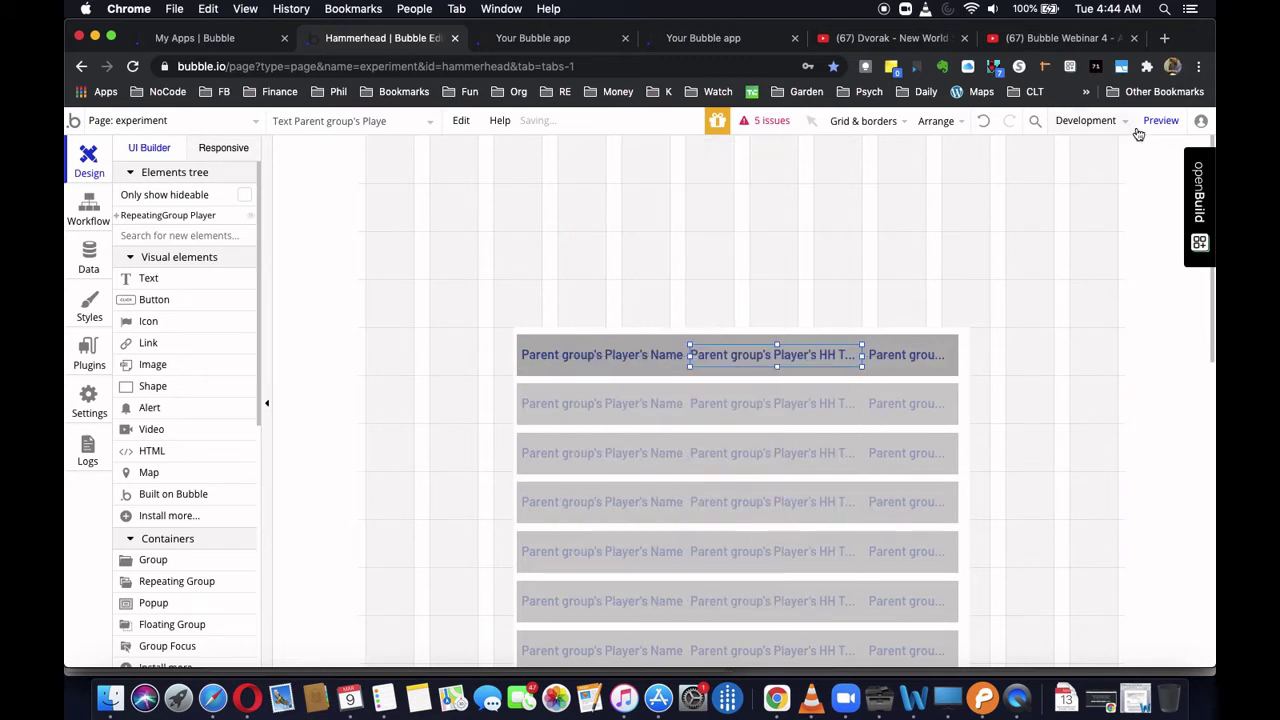
# - Preview the experiment page and look through the player list with its name, team and points columns
pyautogui.click(1156, 122)
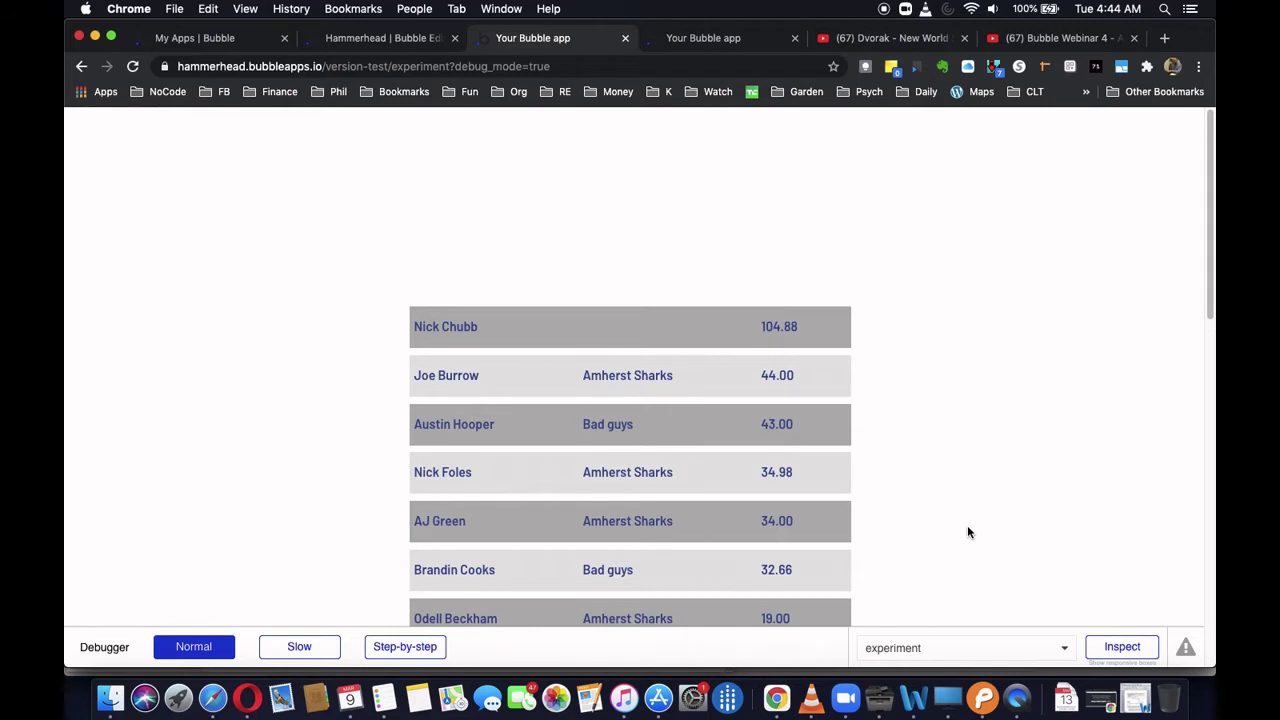
pyautogui.scroll(-3, 967, 532)
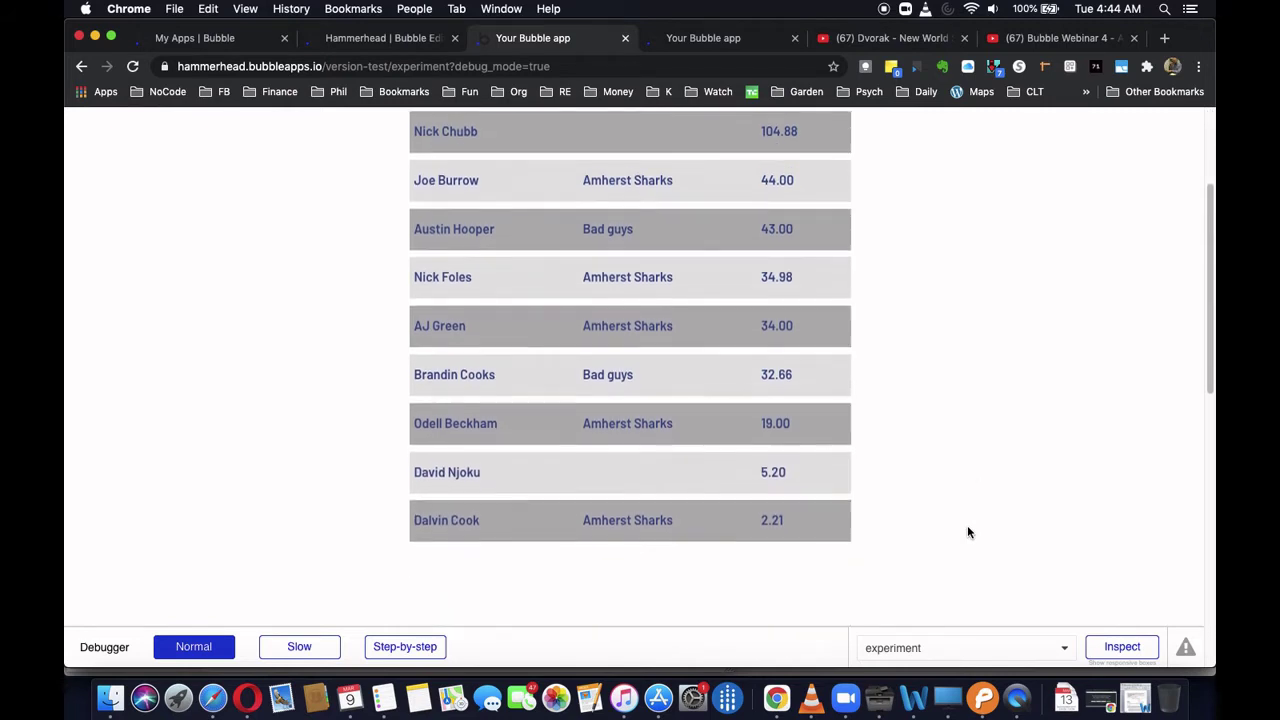
pyautogui.scroll(3, 967, 532)
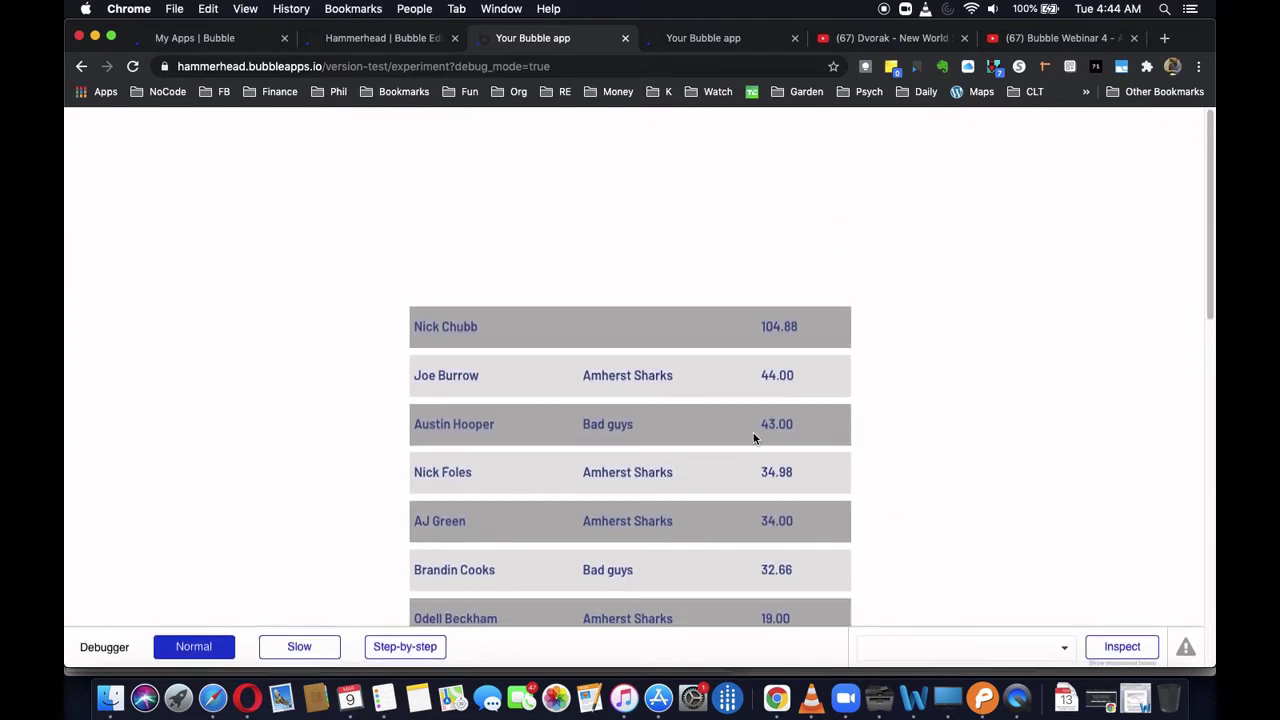
# - Back in the editor, draw a text element above the player name column and apply the Small Title style
pyautogui.click(366, 42)
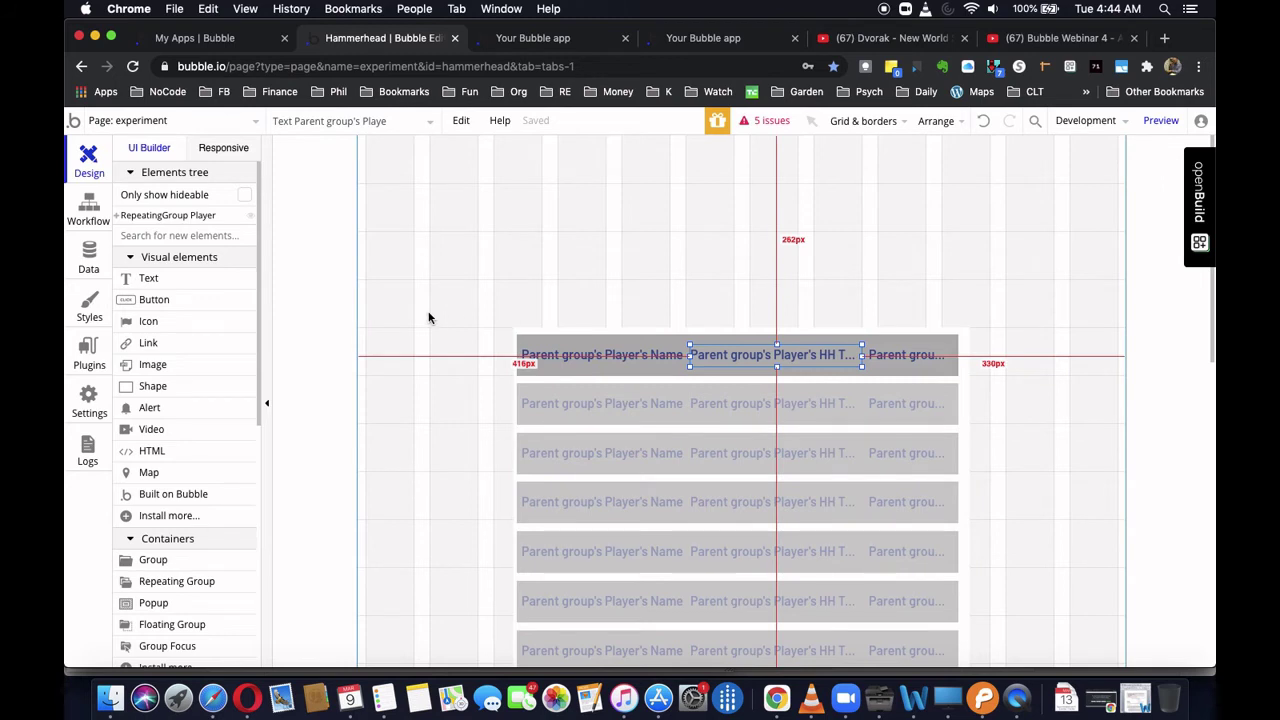
pyautogui.click(148, 278)
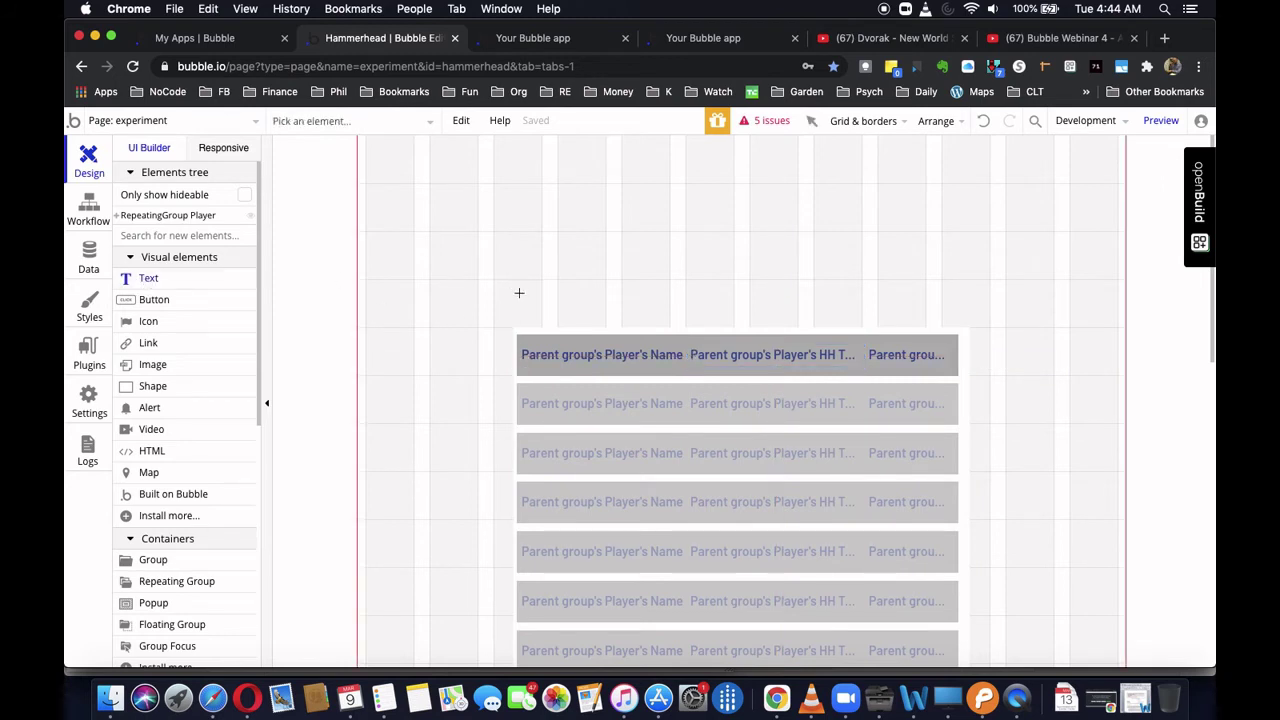
pyautogui.moveTo(520, 293); pyautogui.dragTo(678, 311)
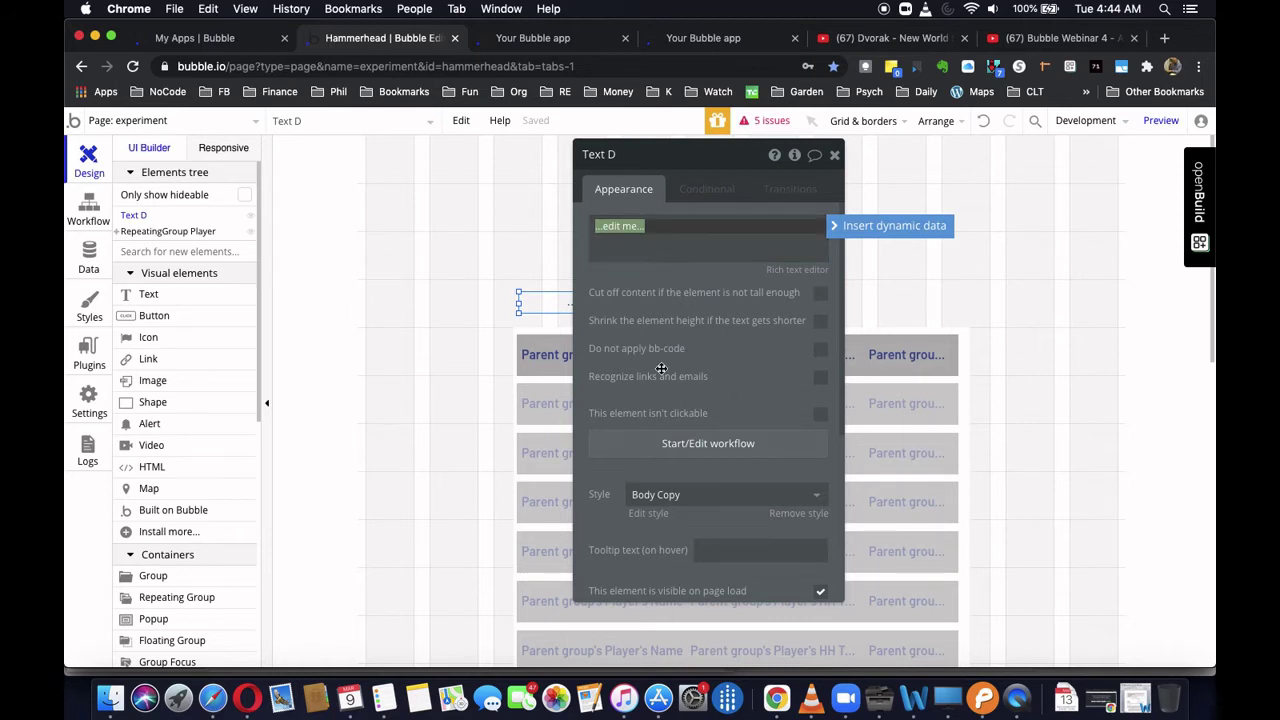
pyautogui.click(712, 507)
pyautogui.scroll(-10, 710, 530)
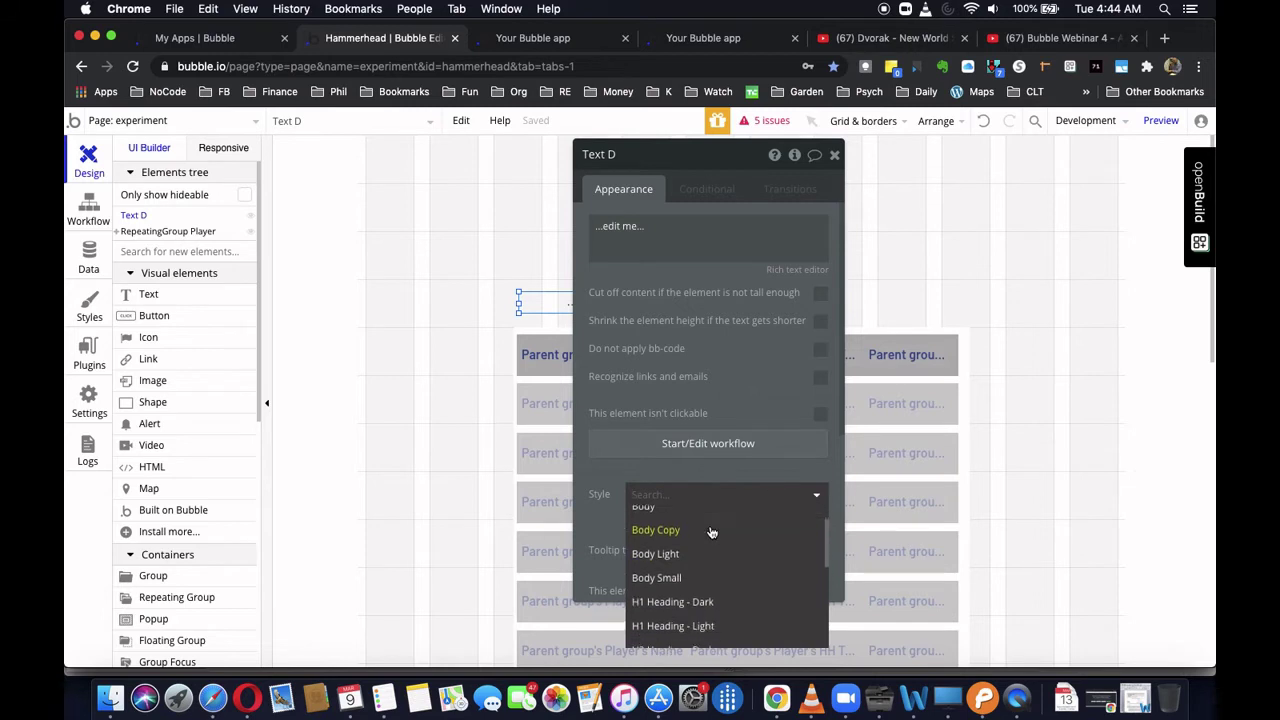
pyautogui.click(676, 566)
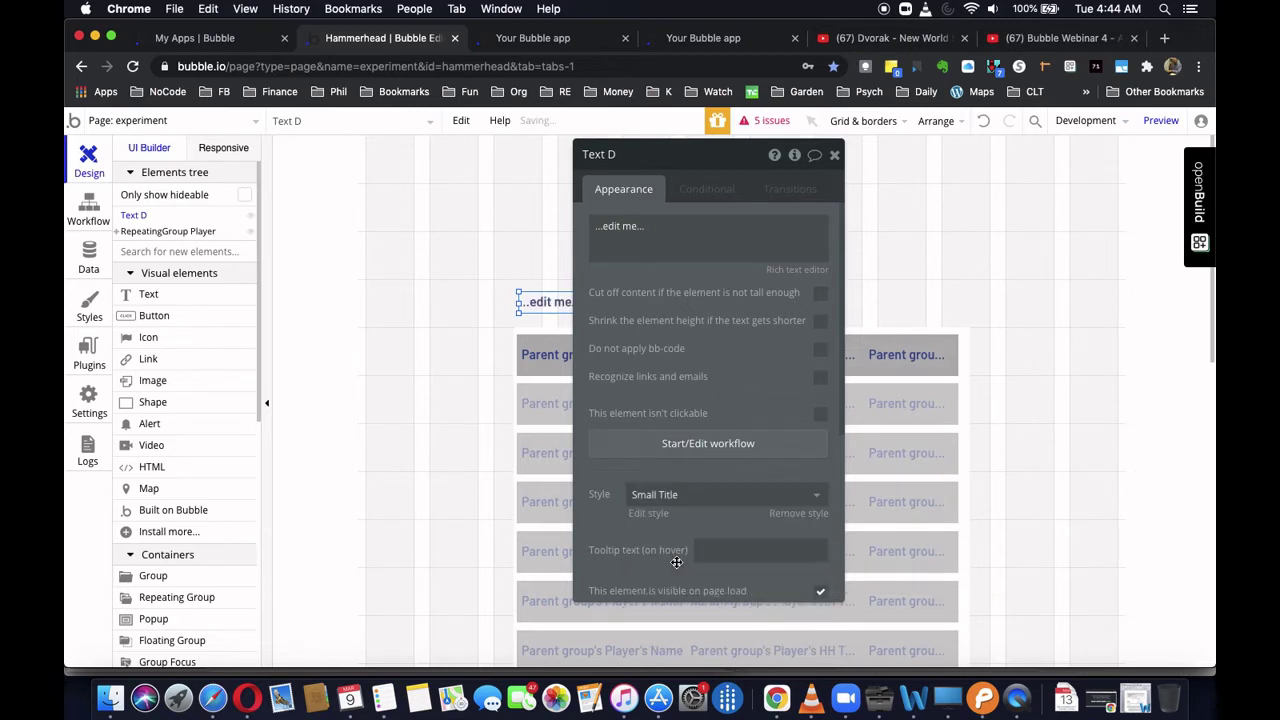
pyautogui.click(836, 157)
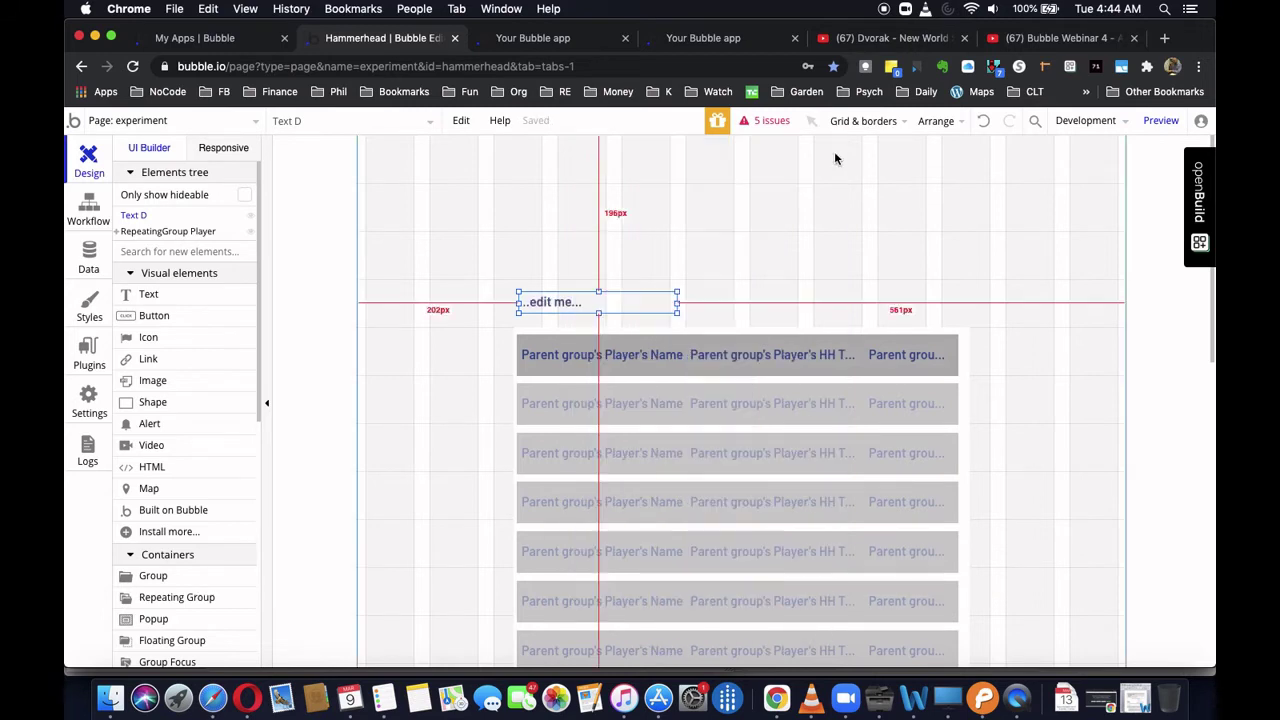
# - Set the new text's content to the underlined heading "[u]Player[/u]"
pyautogui.doubleClick(603, 297)
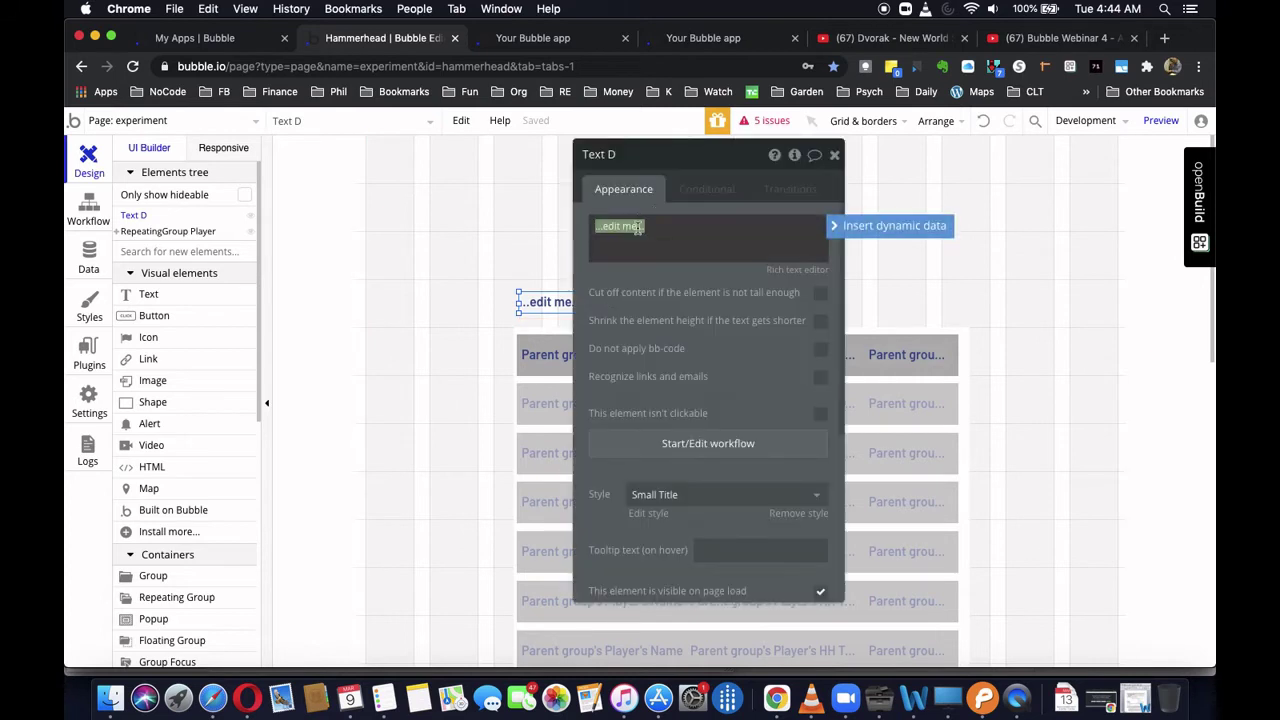
pyautogui.write('Player')
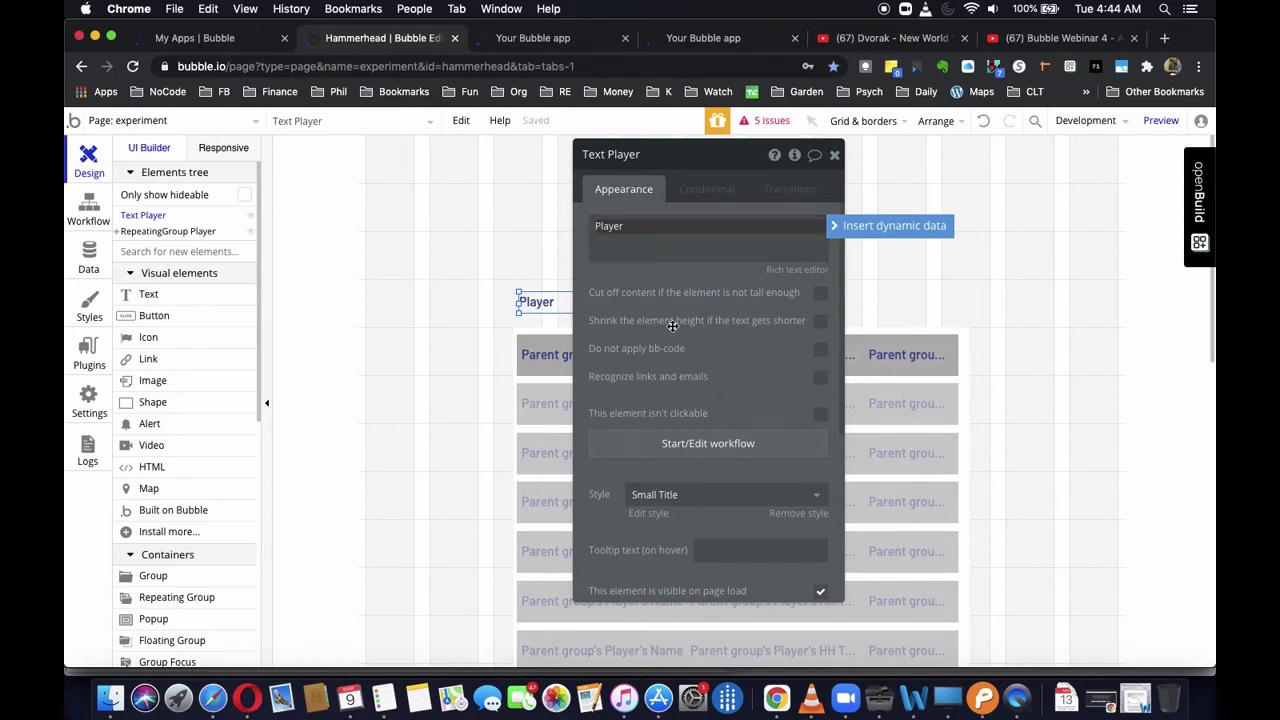
pyautogui.write('[u]')
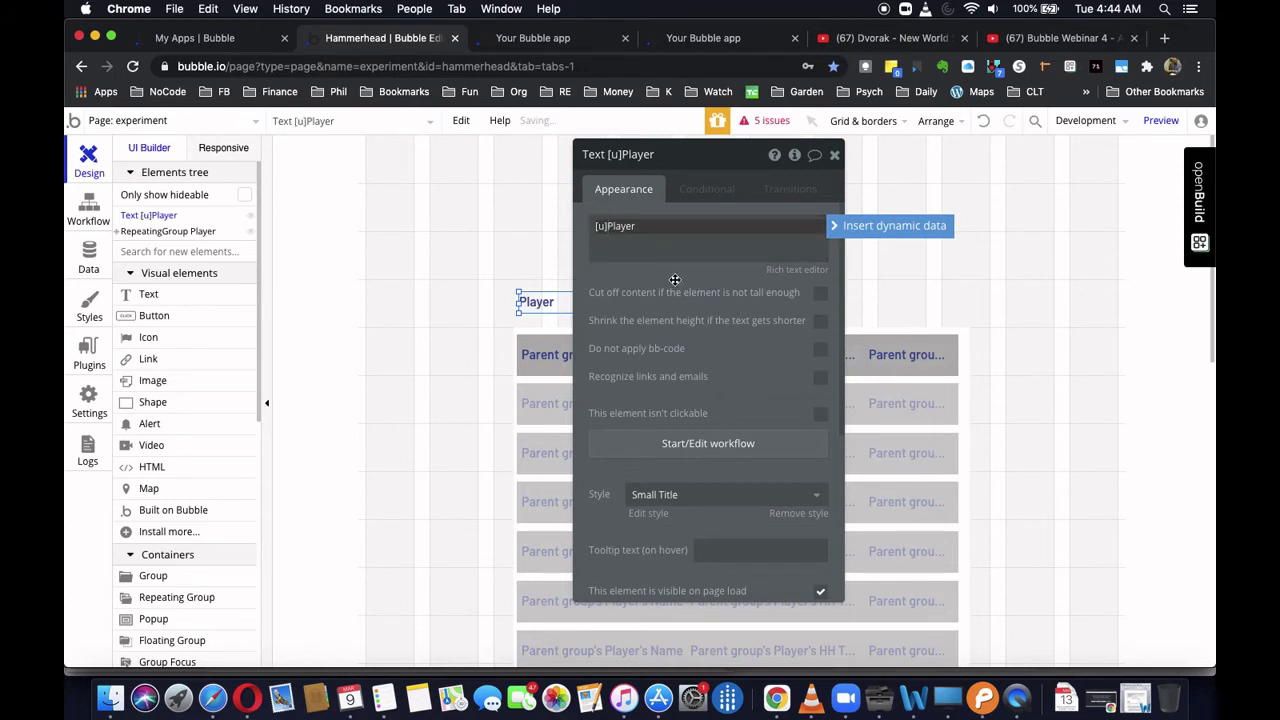
pyautogui.click(663, 229)
pyautogui.write('[/u')
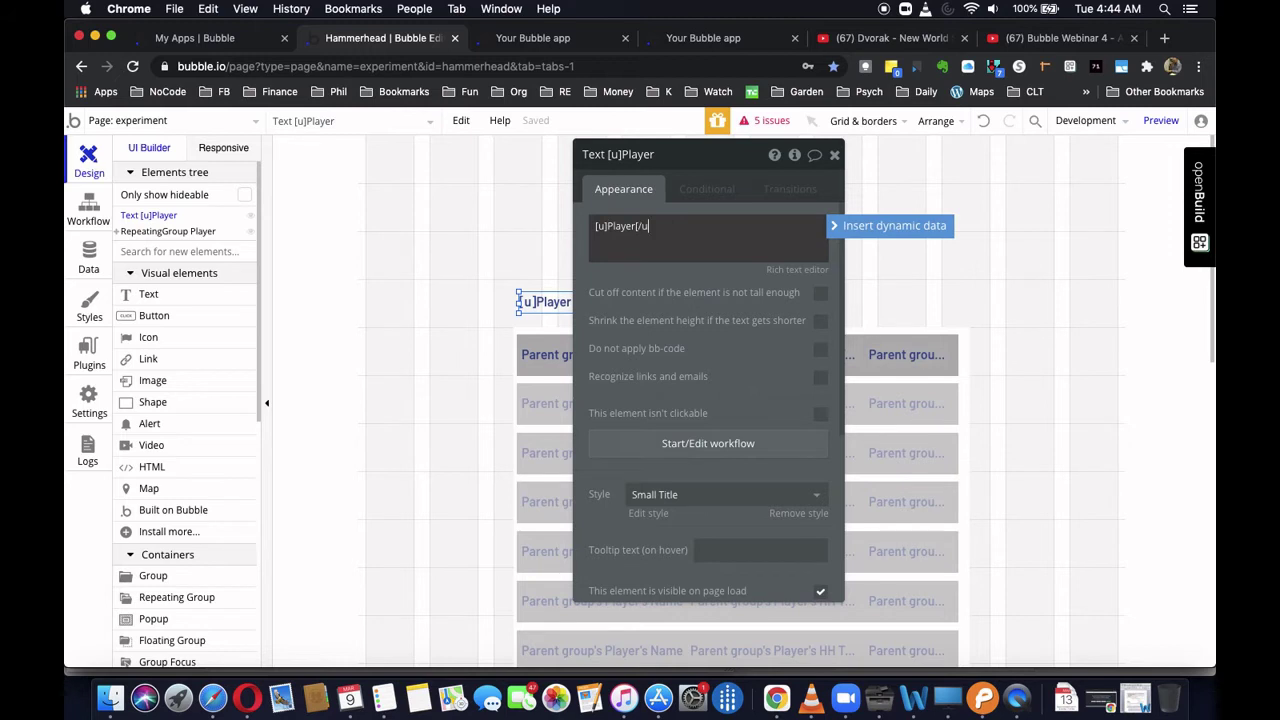
pyautogui.click(833, 157)
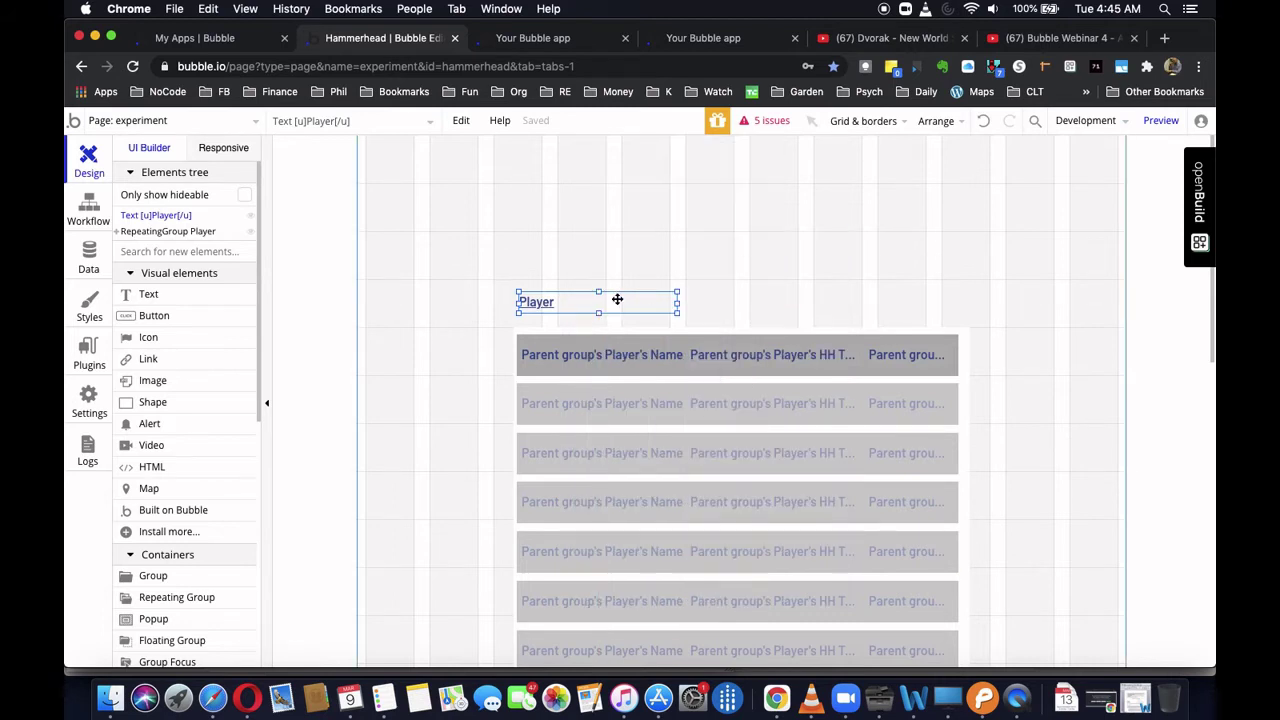
# - Place a copy of the Player heading above the team column and change its content to "[u]Team[/u]"
pyautogui.press('super+c')
pyautogui.press('super+v')
pyautogui.moveTo(614, 303); pyautogui.dragTo(780, 300)
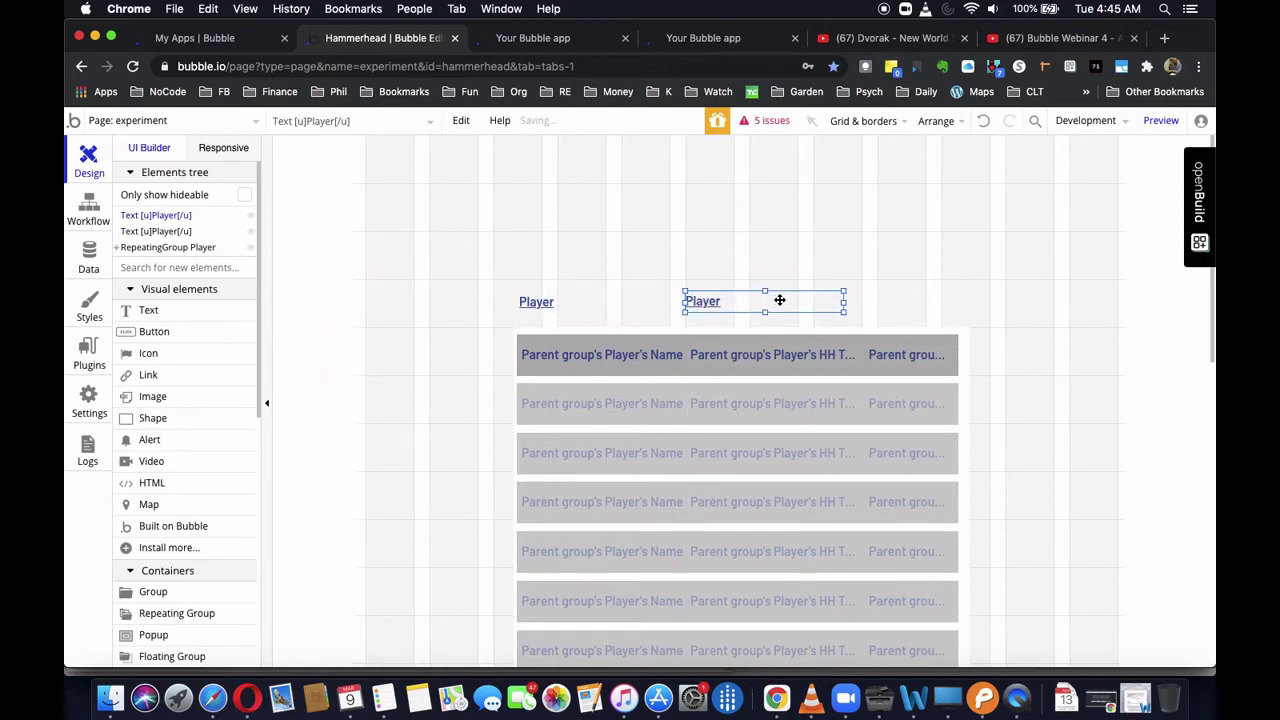
pyautogui.doubleClick(780, 300)
pyautogui.doubleClick(440, 226)
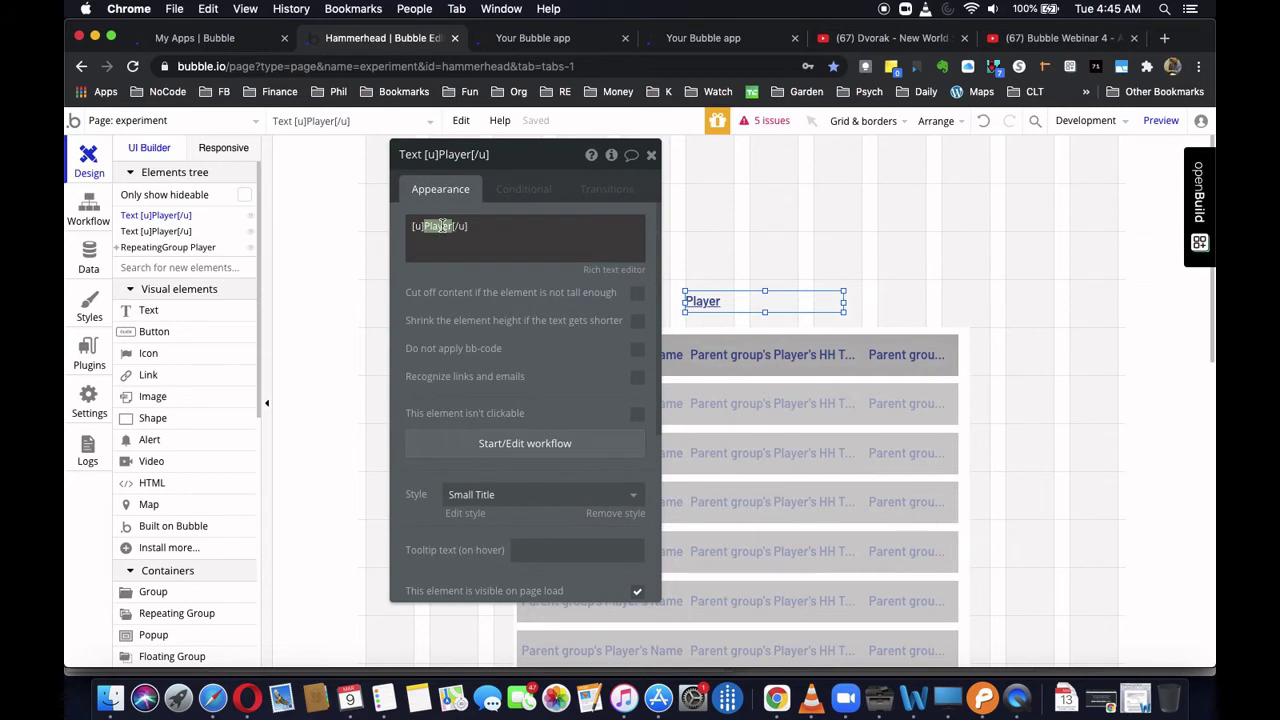
pyautogui.write('Team')
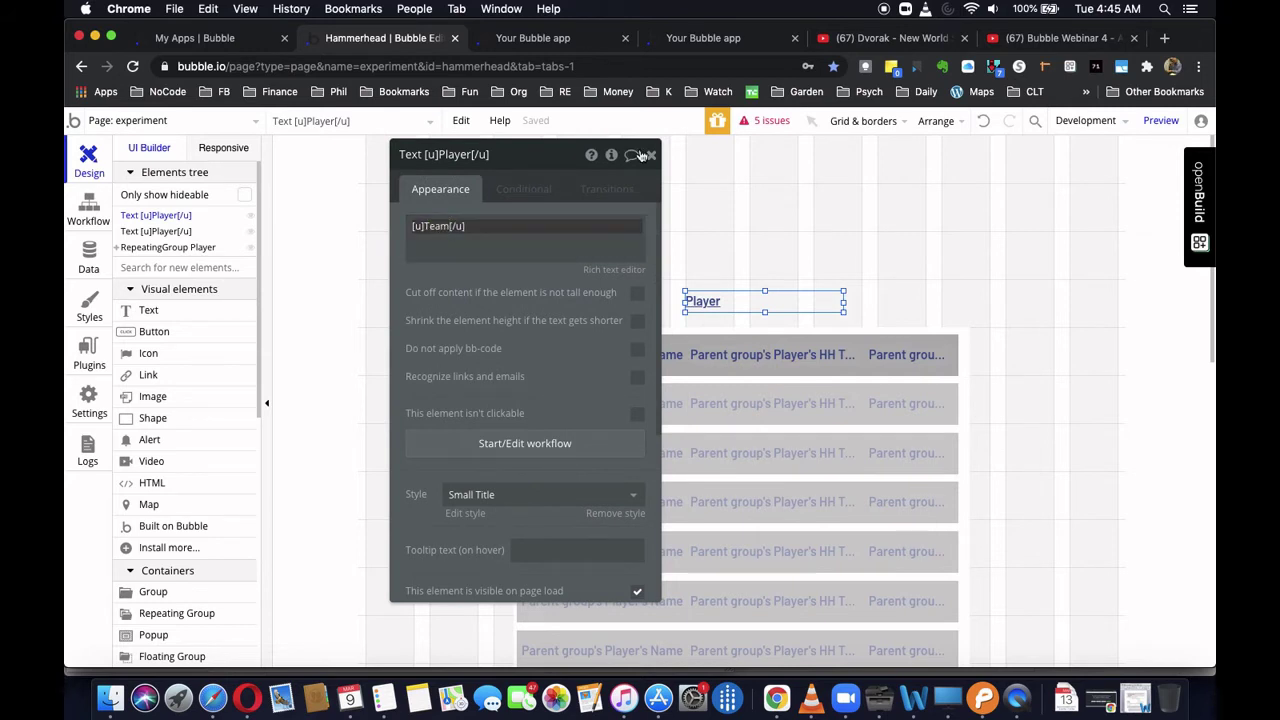
pyautogui.click(651, 155)
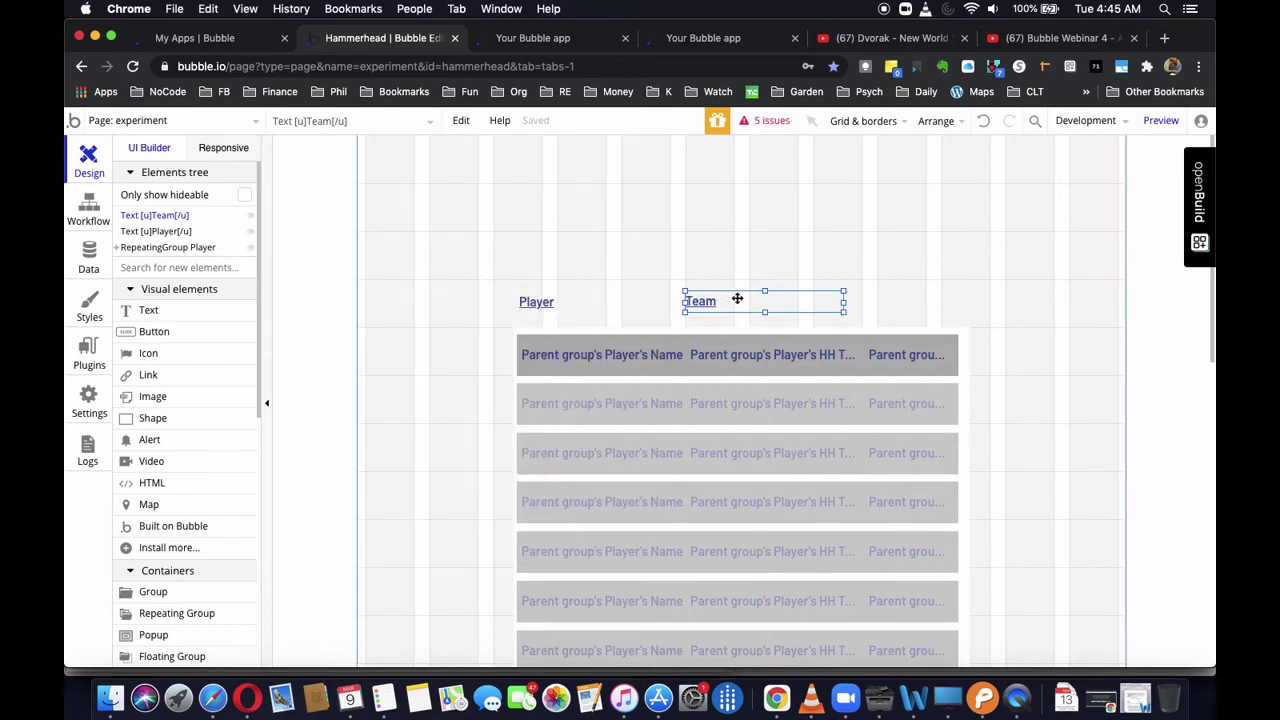
# - Place a copy of the Team heading above the points column and narrow it to roughly that column's width
pyautogui.press('super+c')
pyautogui.press('super+v')
pyautogui.moveTo(737, 298); pyautogui.dragTo(923, 300)
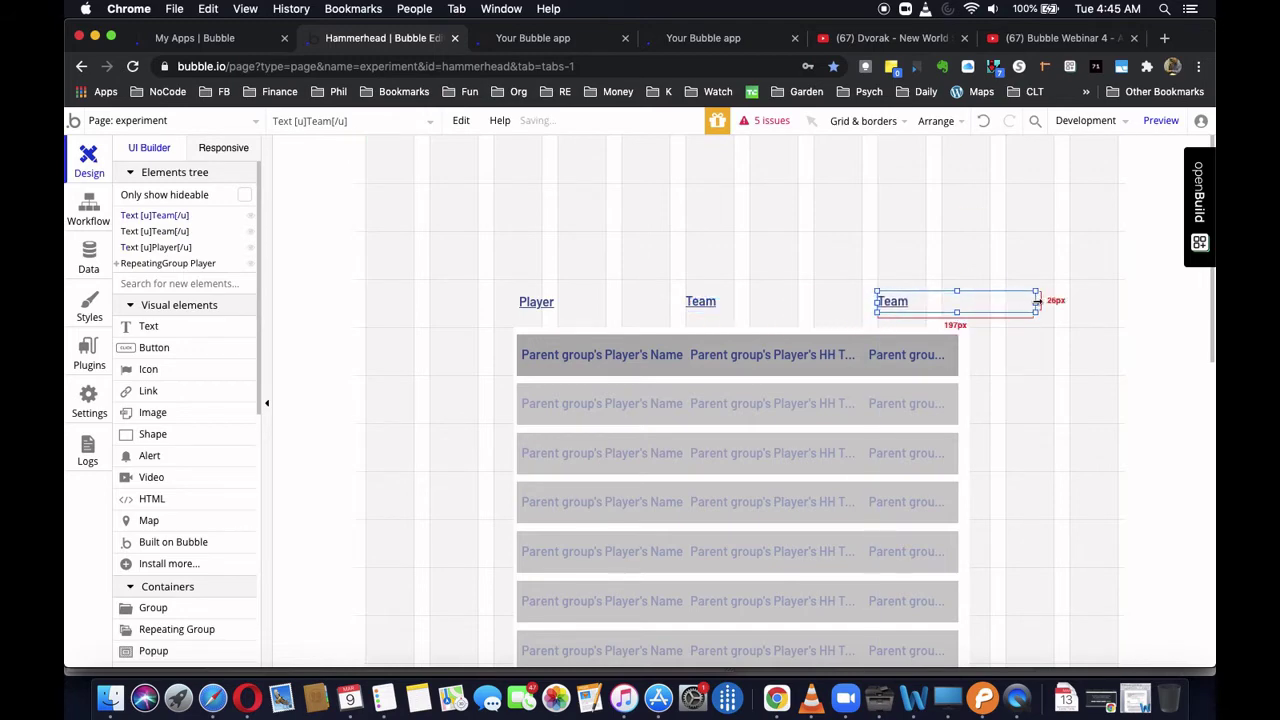
pyautogui.moveTo(1037, 301); pyautogui.dragTo(942, 301)
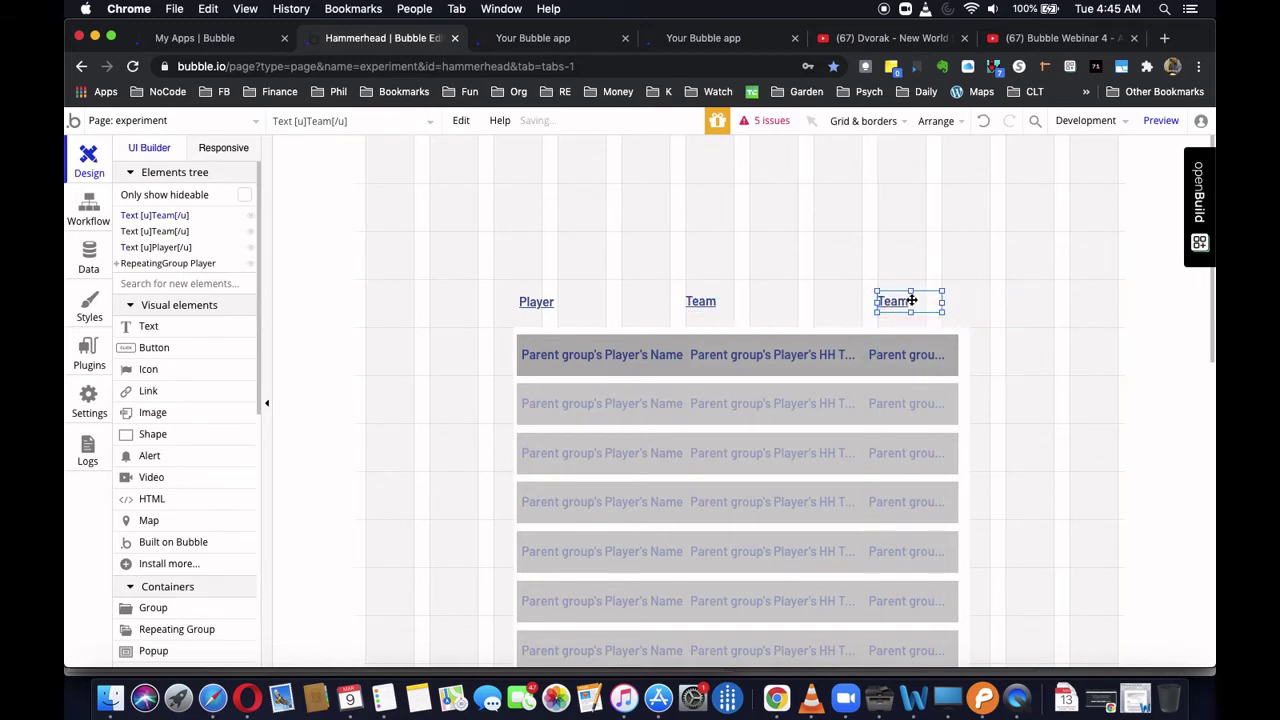
# - Change the content of the narrow heading copy to "[u]Points[/u]"
pyautogui.doubleClick(911, 300)
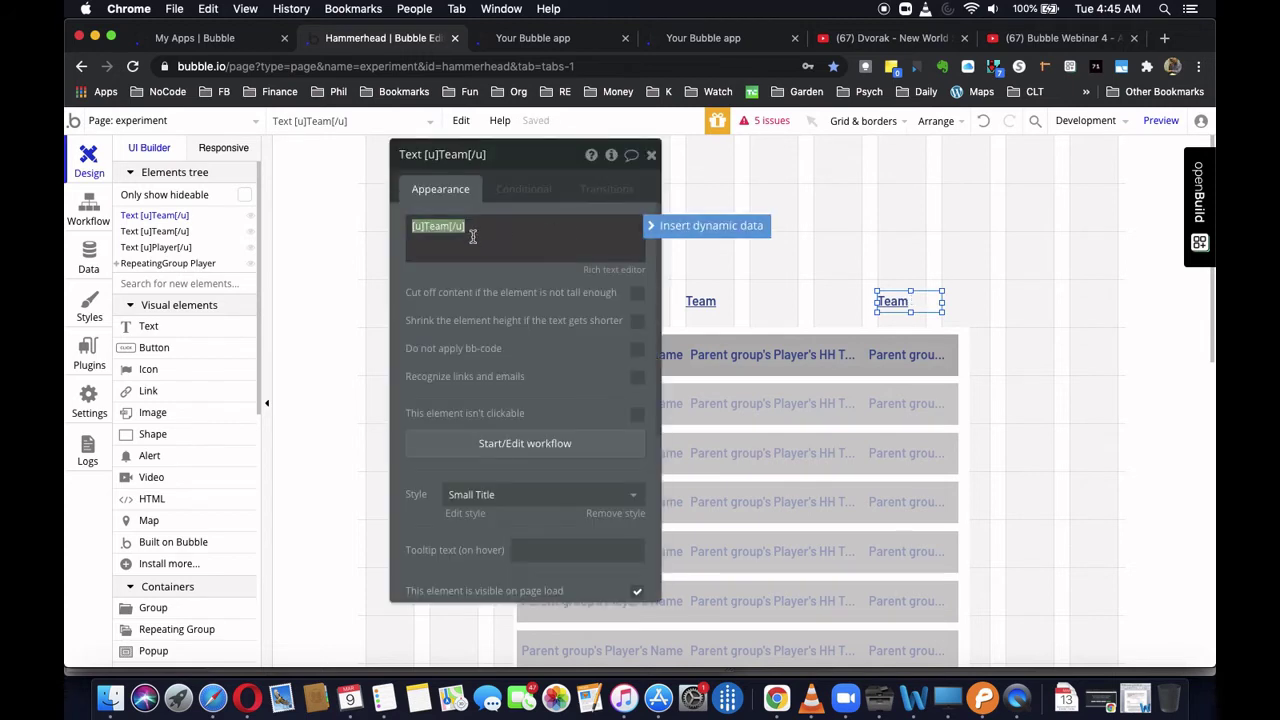
pyautogui.doubleClick(436, 222)
pyautogui.write('Poin')
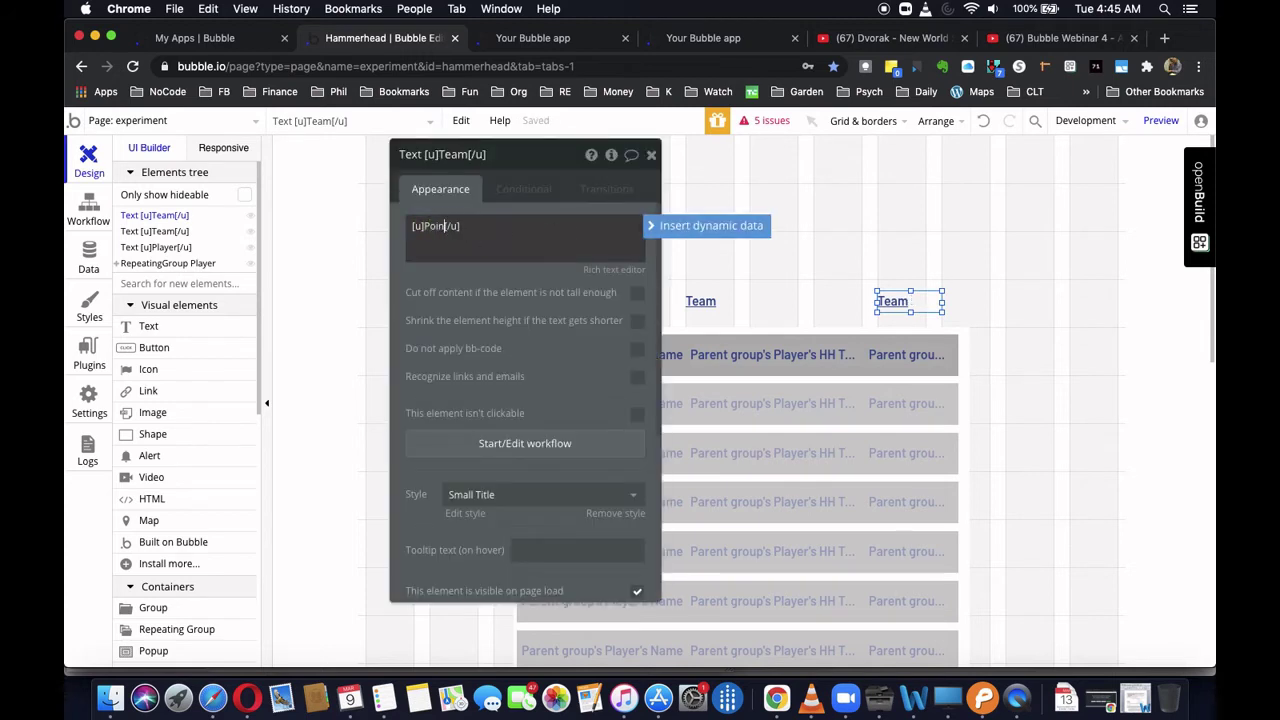
pyautogui.write('ts')
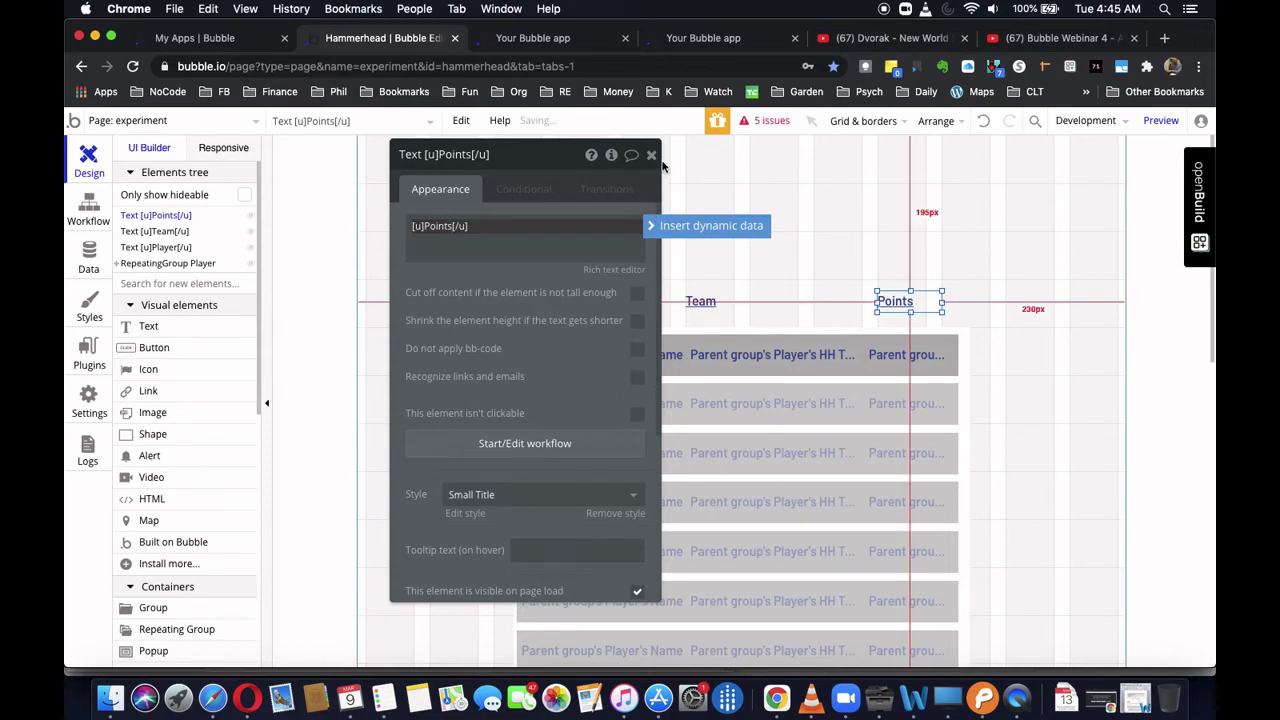
pyautogui.click(652, 156)
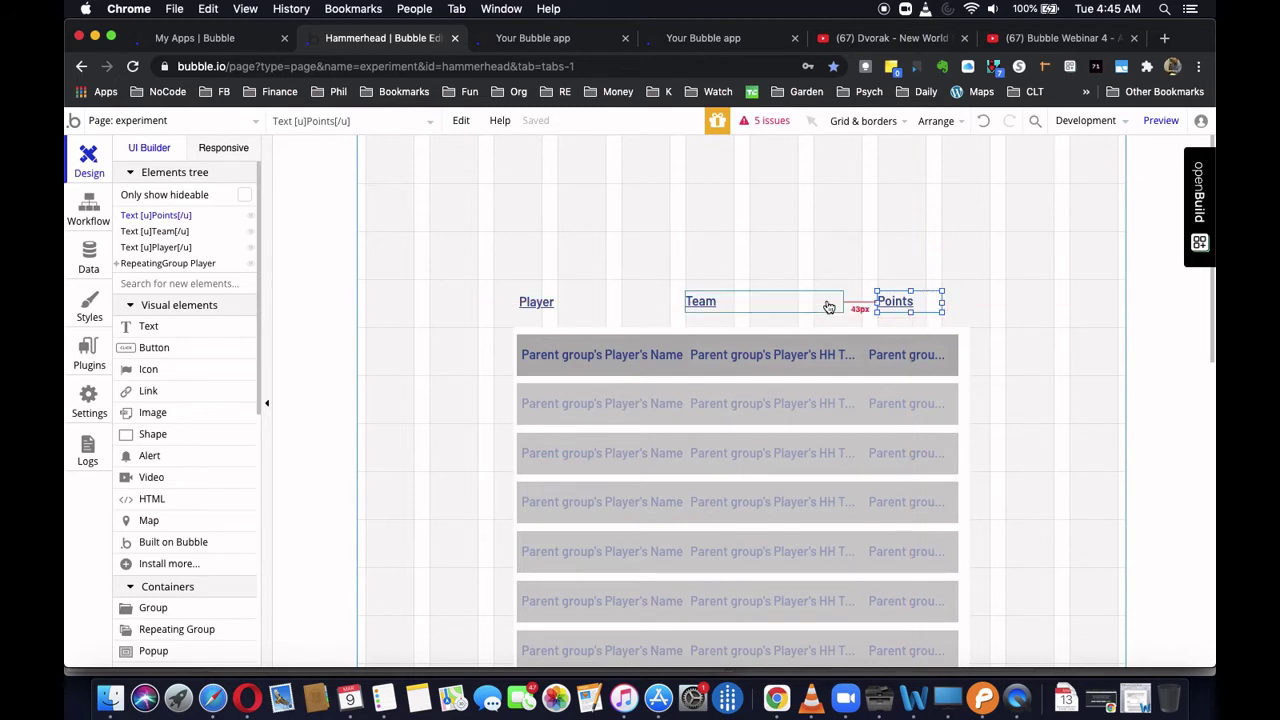
# - Nudge the Player heading up so that it is level with the Team and Points headings
pyautogui.click(757, 295)
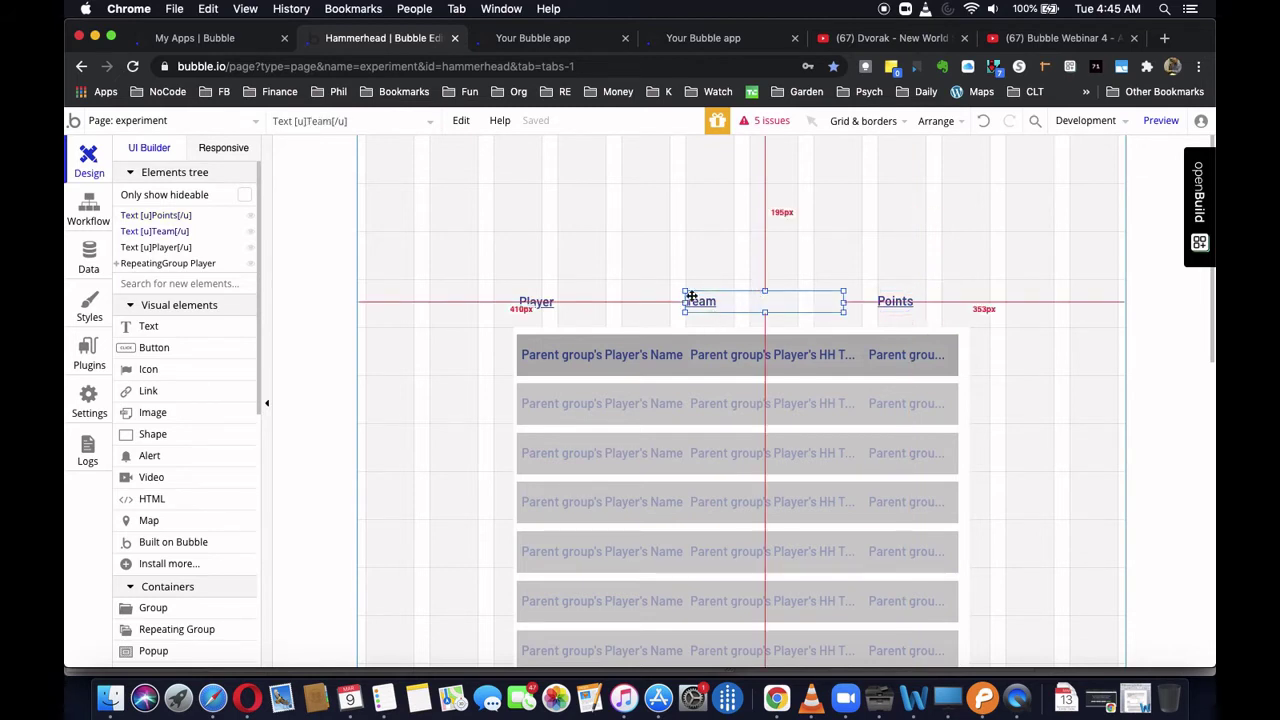
pyautogui.click(566, 303)
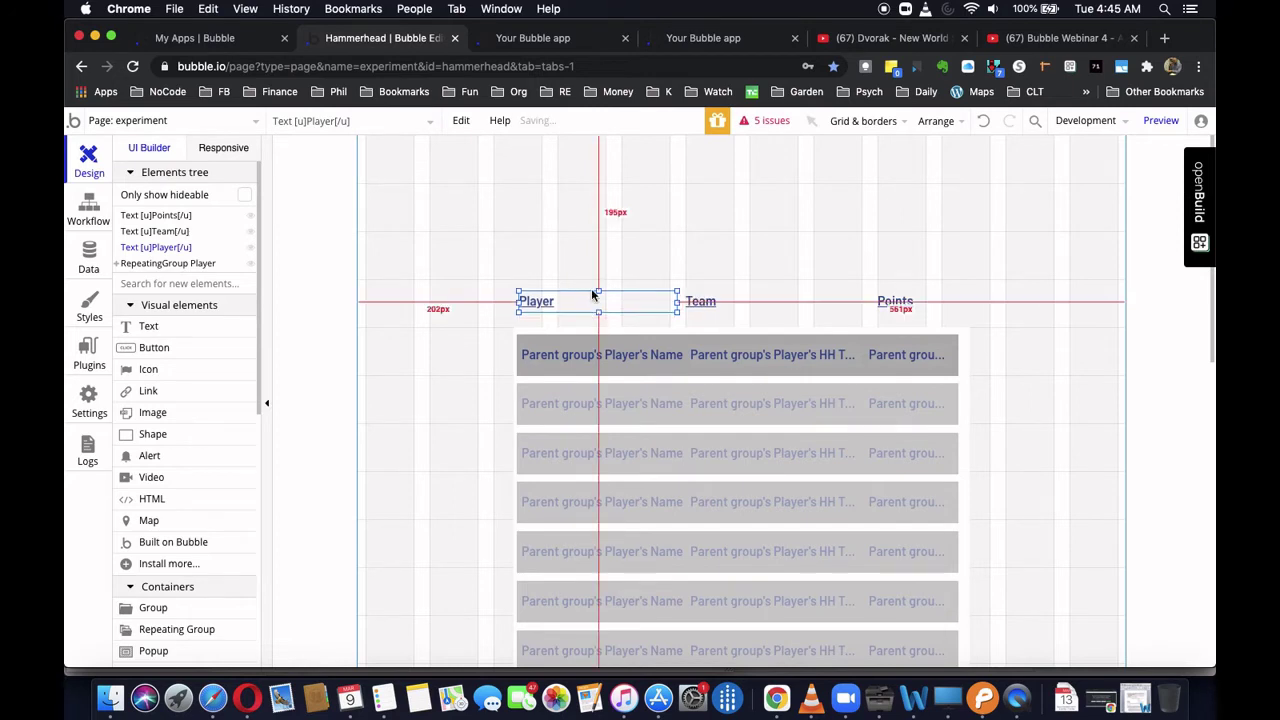
pyautogui.click(1043, 366)
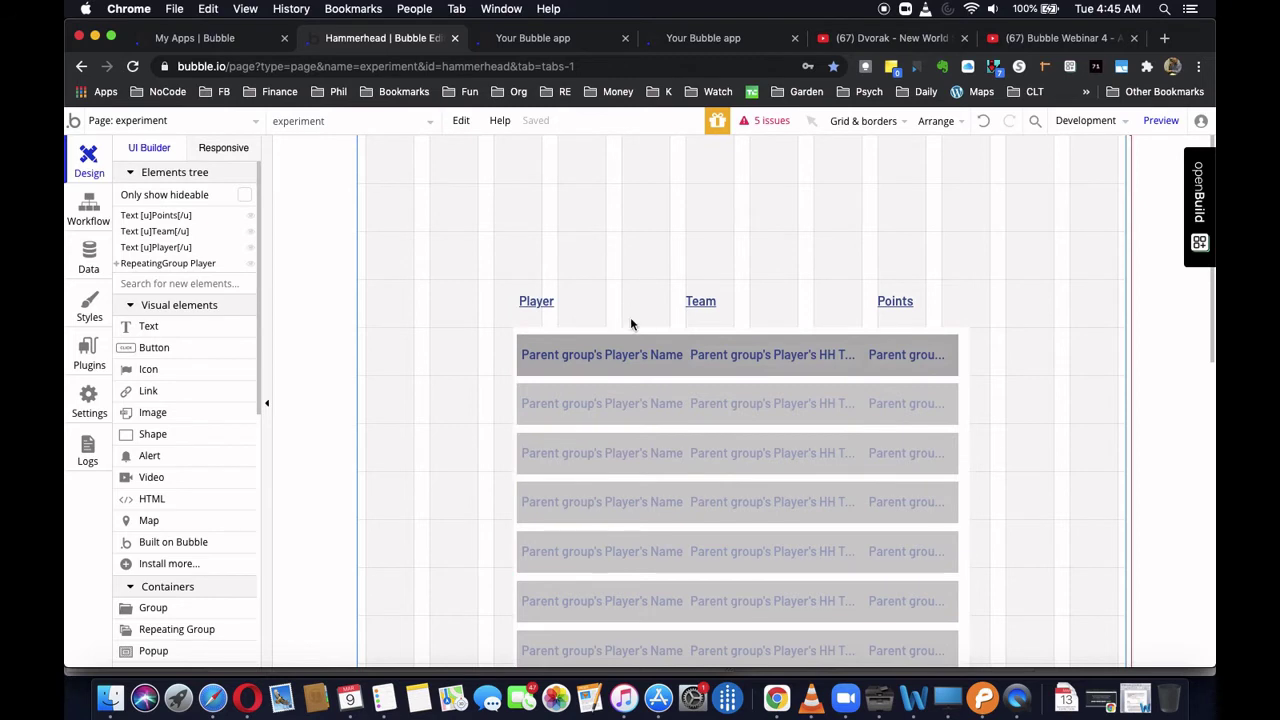
# - Nudge the Points heading left and the Team heading slightly right to line up with their columns, and preview the page
pyautogui.click(893, 301)
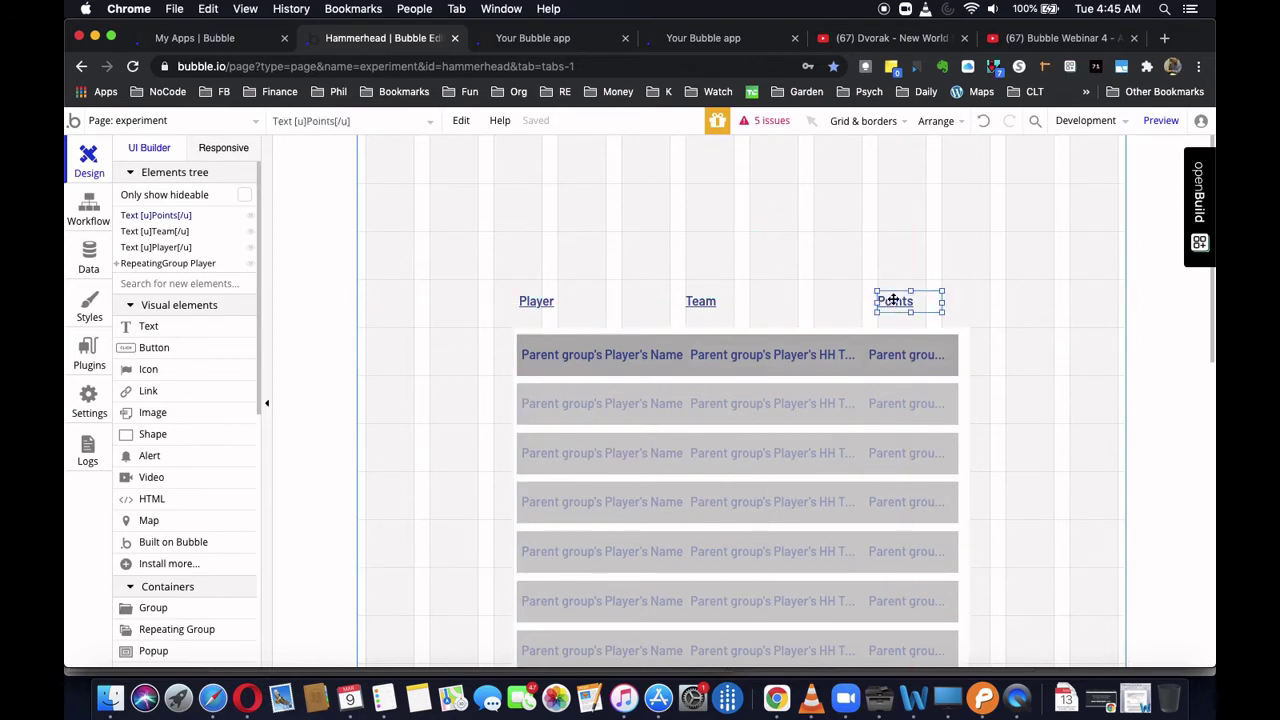
pyautogui.press('Left')
pyautogui.press('Left')
pyautogui.press('Left')
pyautogui.press('Left')
pyautogui.press('Left')
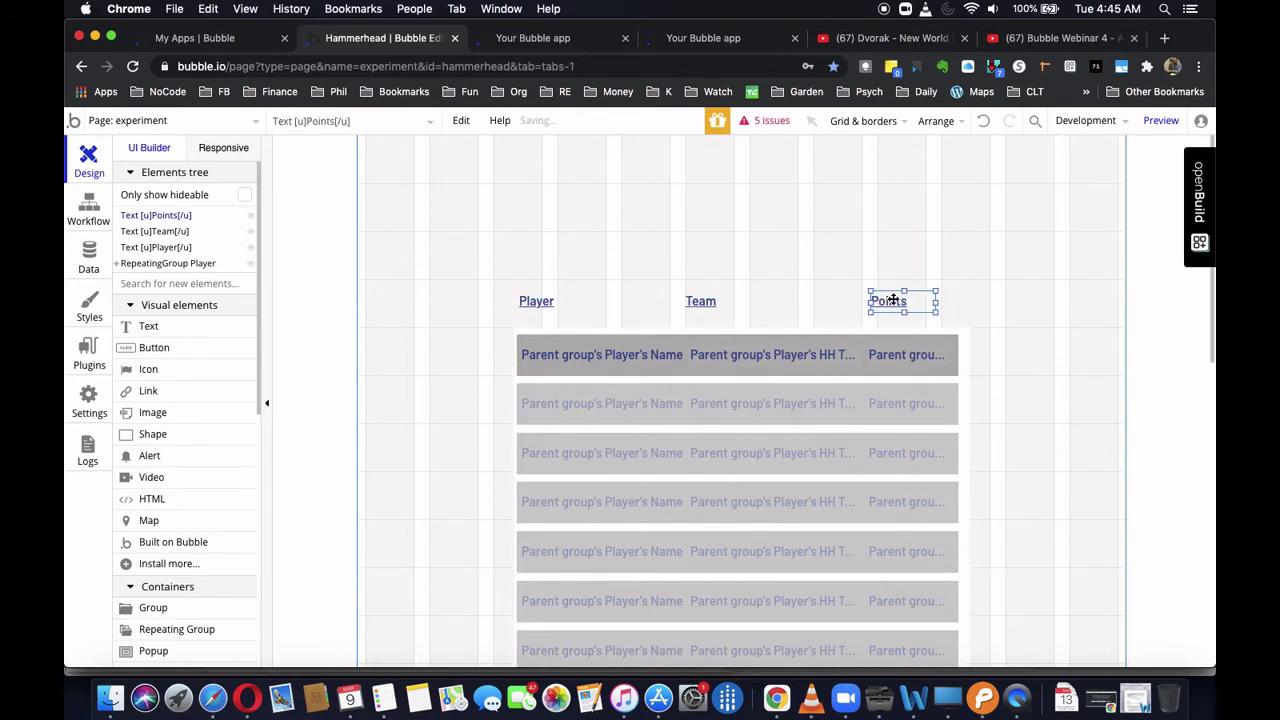
pyautogui.press('Left')
pyautogui.click(699, 300)
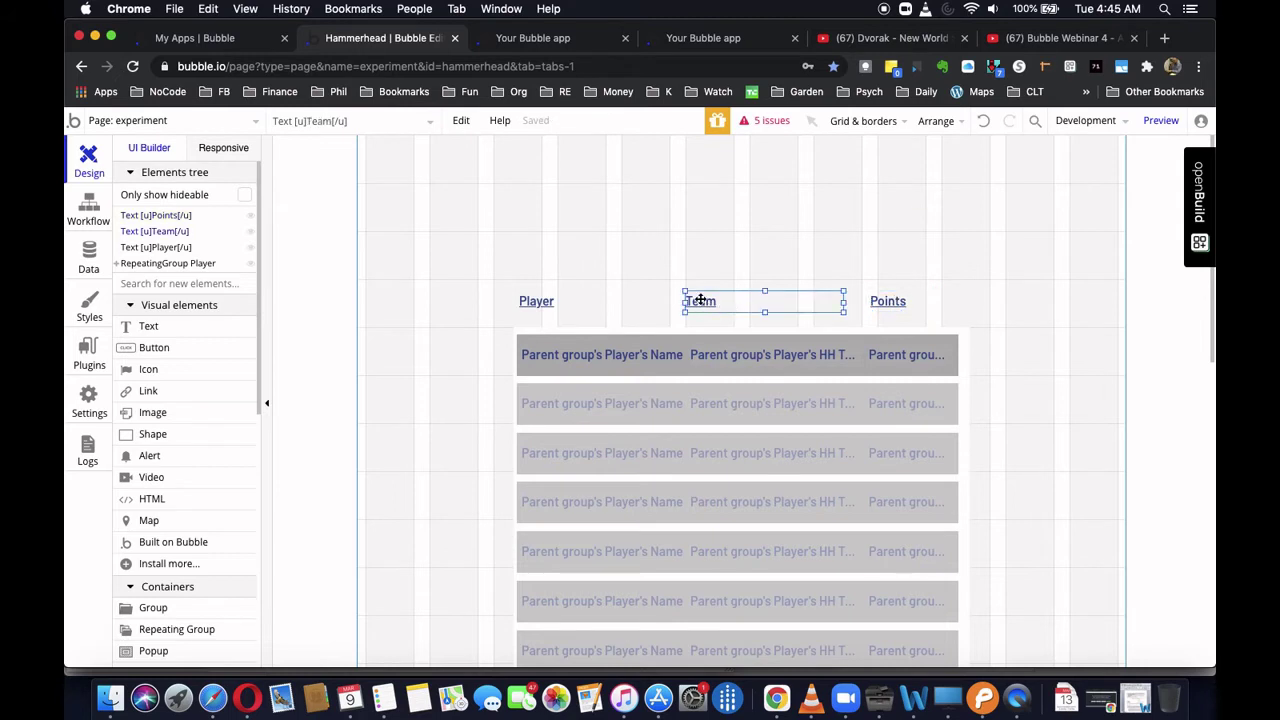
pyautogui.click(1162, 122)
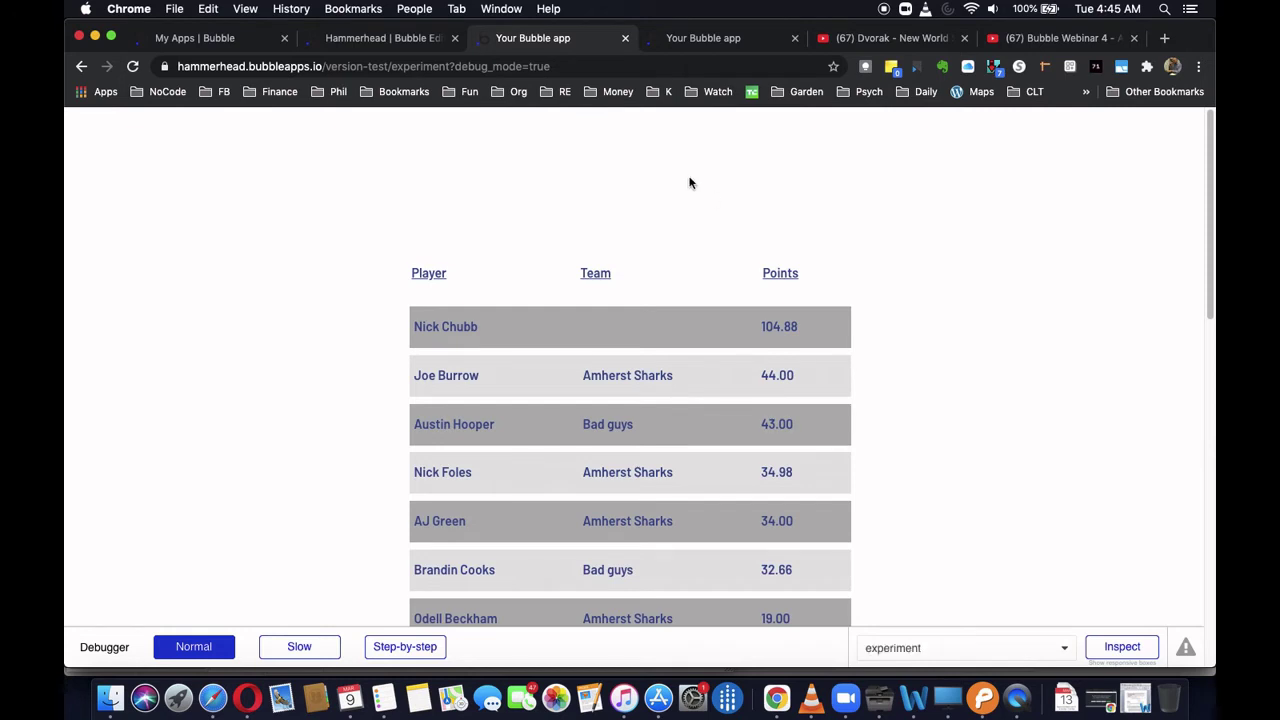
# - Back in the editor, move the Player, Team and Points headings down together, closer to the repeating group
pyautogui.click(414, 45)
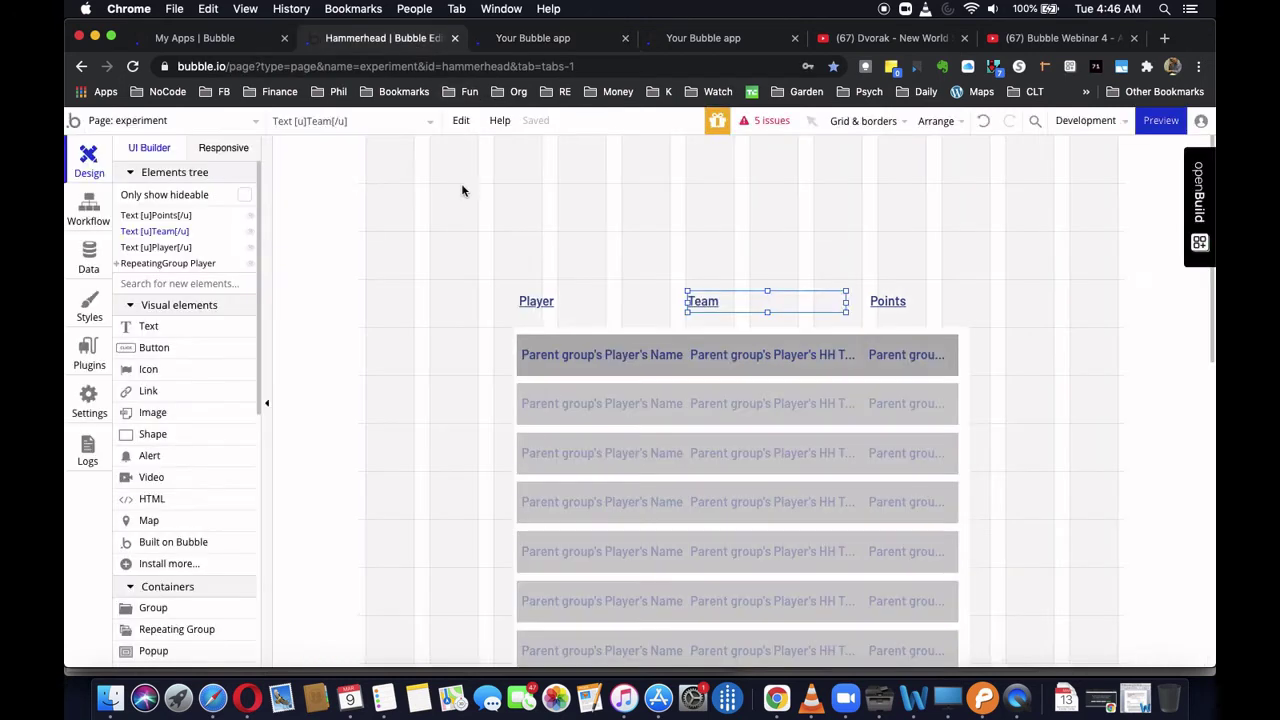
pyautogui.click(572, 305)
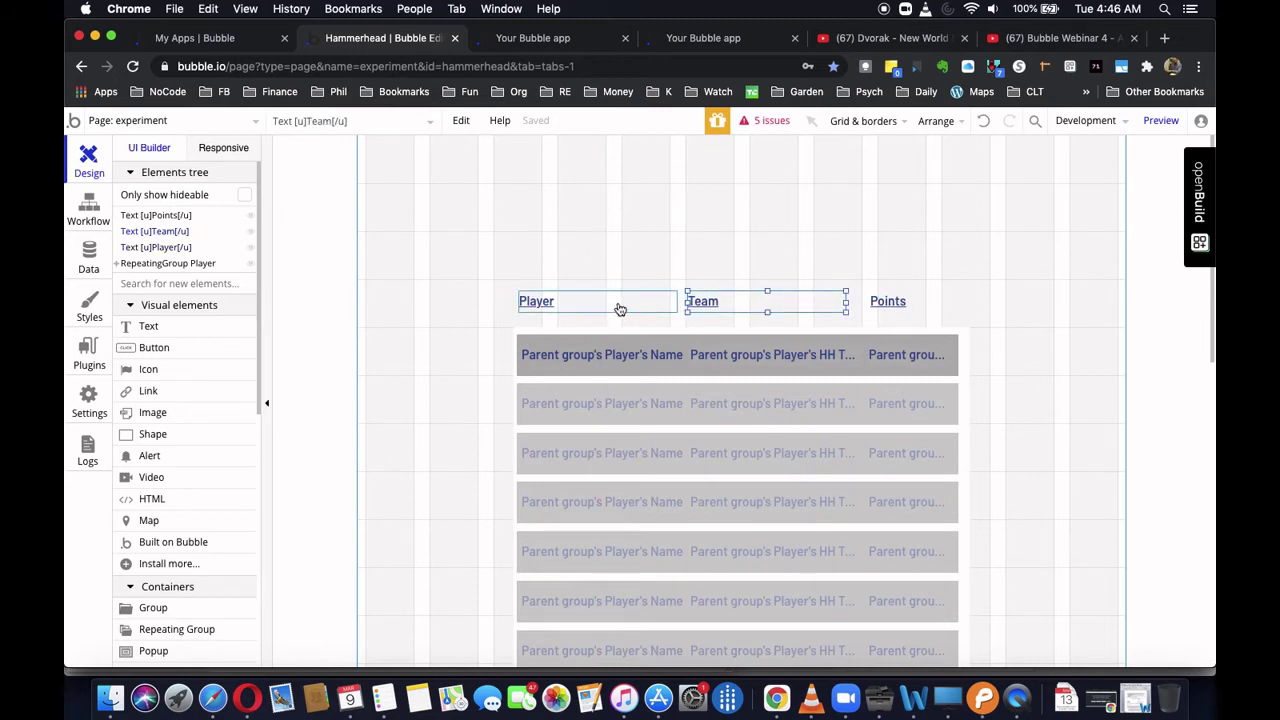
pyautogui.keyDown('shift'); pyautogui.click(803, 309); pyautogui.keyUp('shift')
pyautogui.keyDown('shift'); pyautogui.click(920, 305); pyautogui.keyUp('shift')
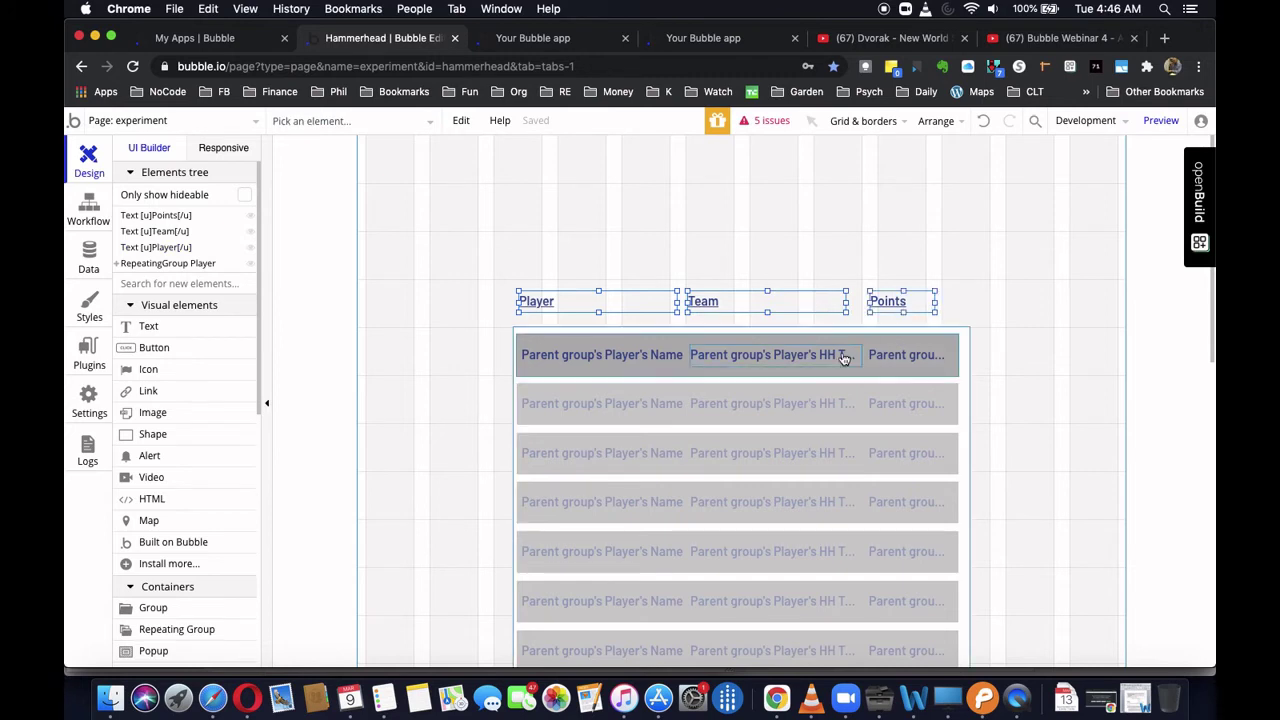
pyautogui.press('Down')
pyautogui.press('Down')
pyautogui.press('Down')
pyautogui.press('Down')
pyautogui.press('Down')
pyautogui.press('Down')
pyautogui.press('Down')
pyautogui.press('Down')
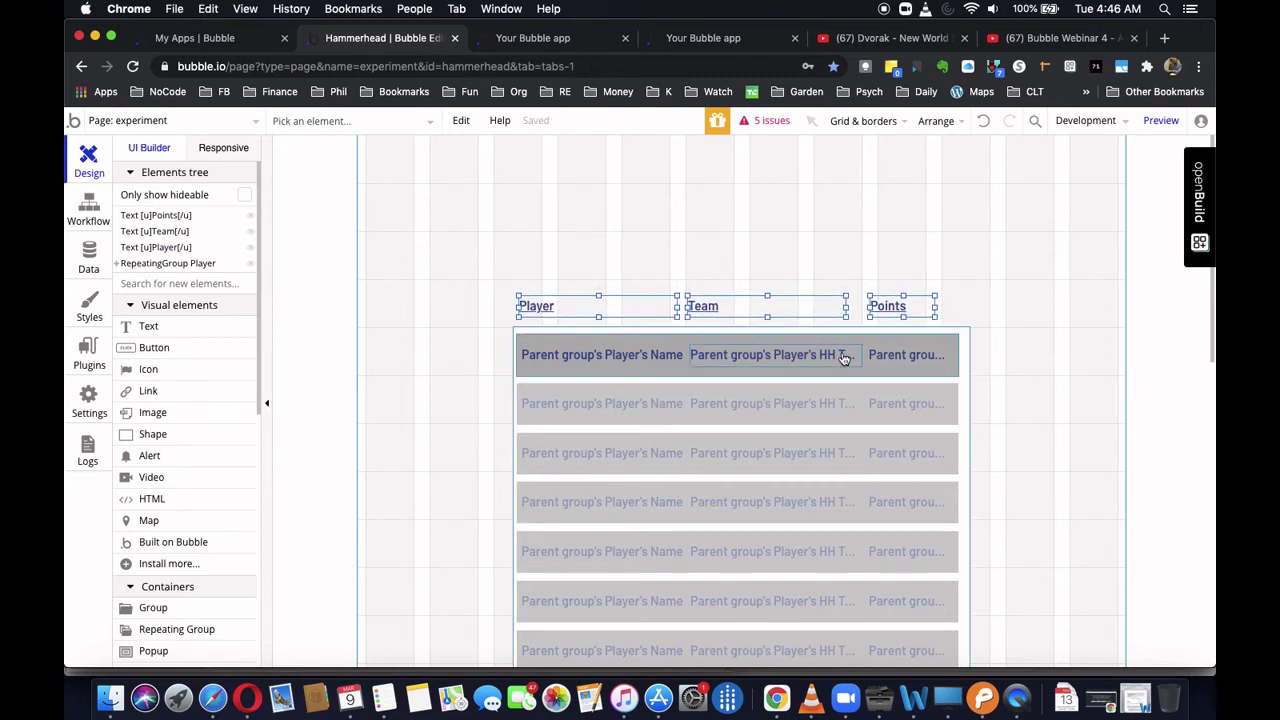
# - Draw an empty group about 537 by 38 px above the Player, Team and Points headings
pyautogui.click(680, 246)
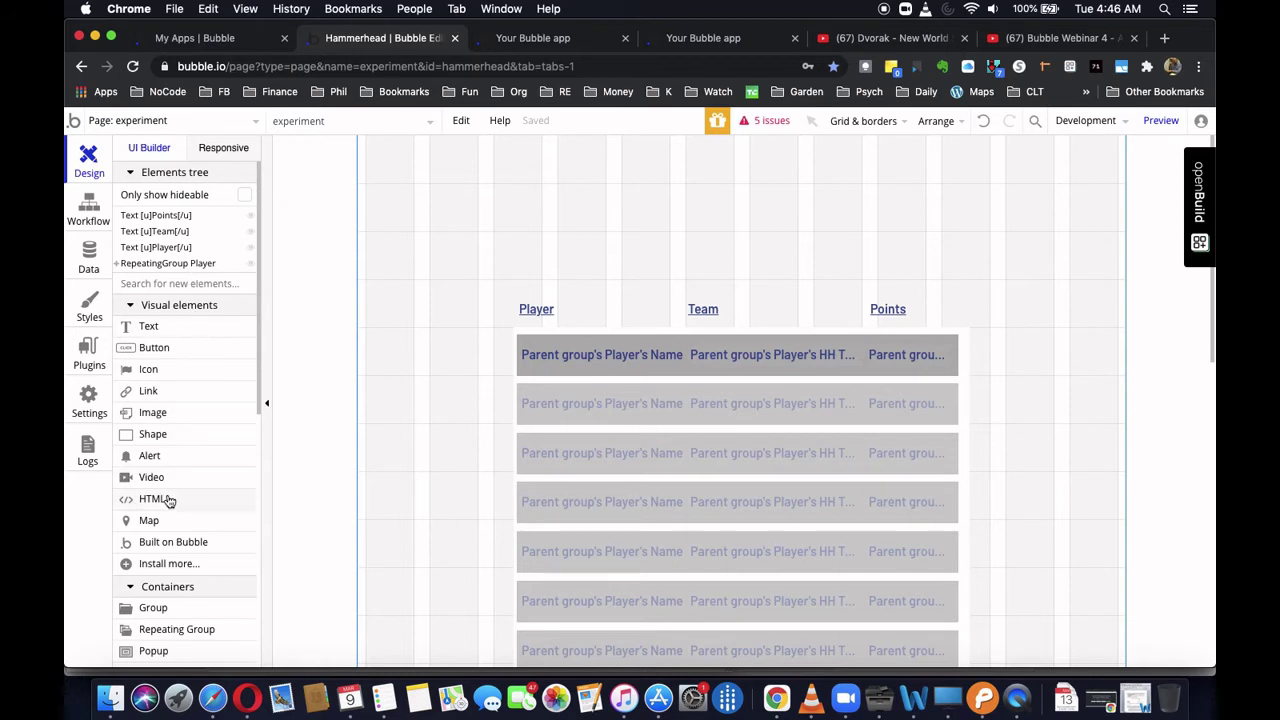
pyautogui.click(153, 608)
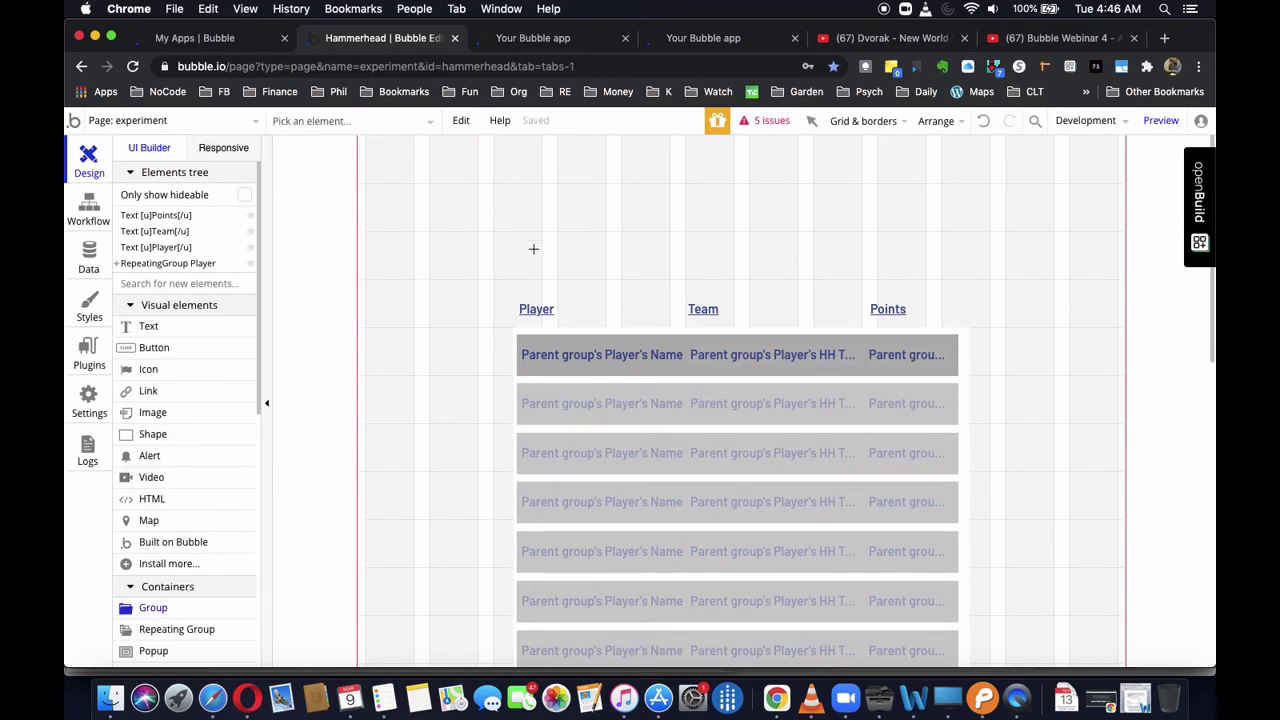
pyautogui.moveTo(520, 234)
pyautogui.mouseDown()
pyautogui.moveTo(816, 240)
pyautogui.moveTo(966, 270)
pyautogui.moveTo(949, 264)
pyautogui.mouseUp()
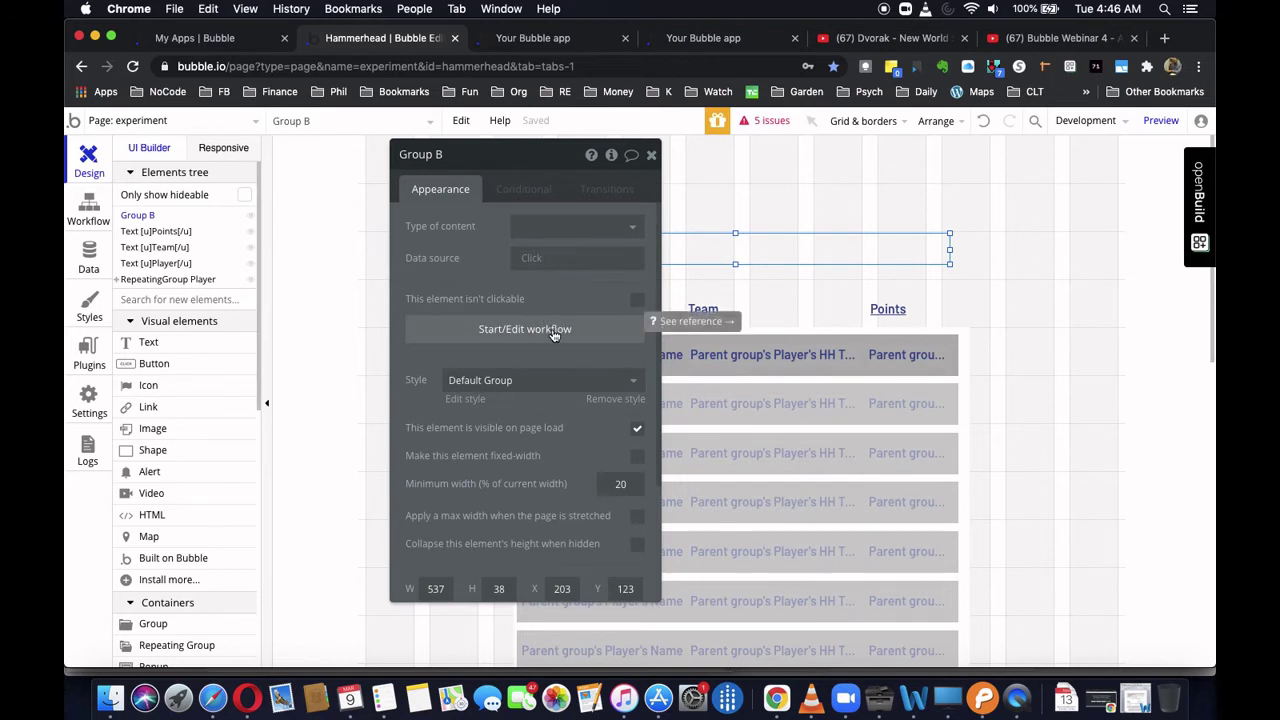
# - Remove the style from the new group above the headings and give all its borders a Solid style
pyautogui.scroll(-3, 541, 531)
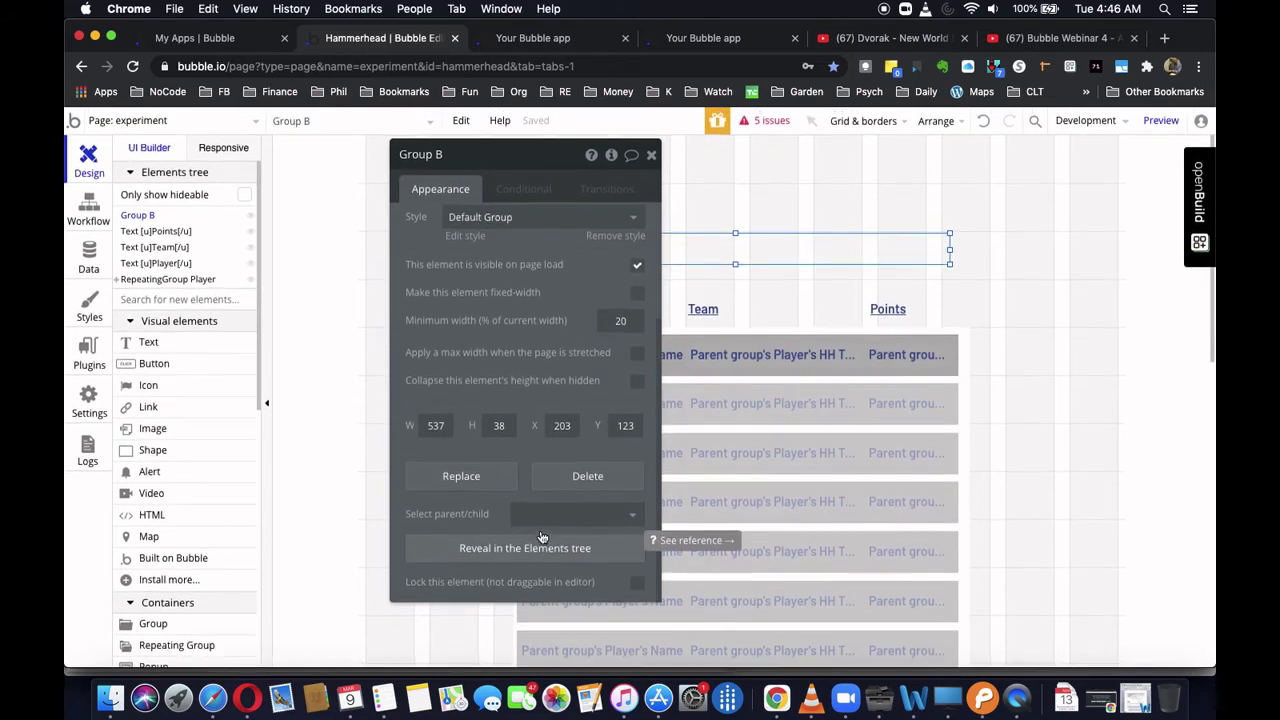
pyautogui.scroll(3, 541, 533)
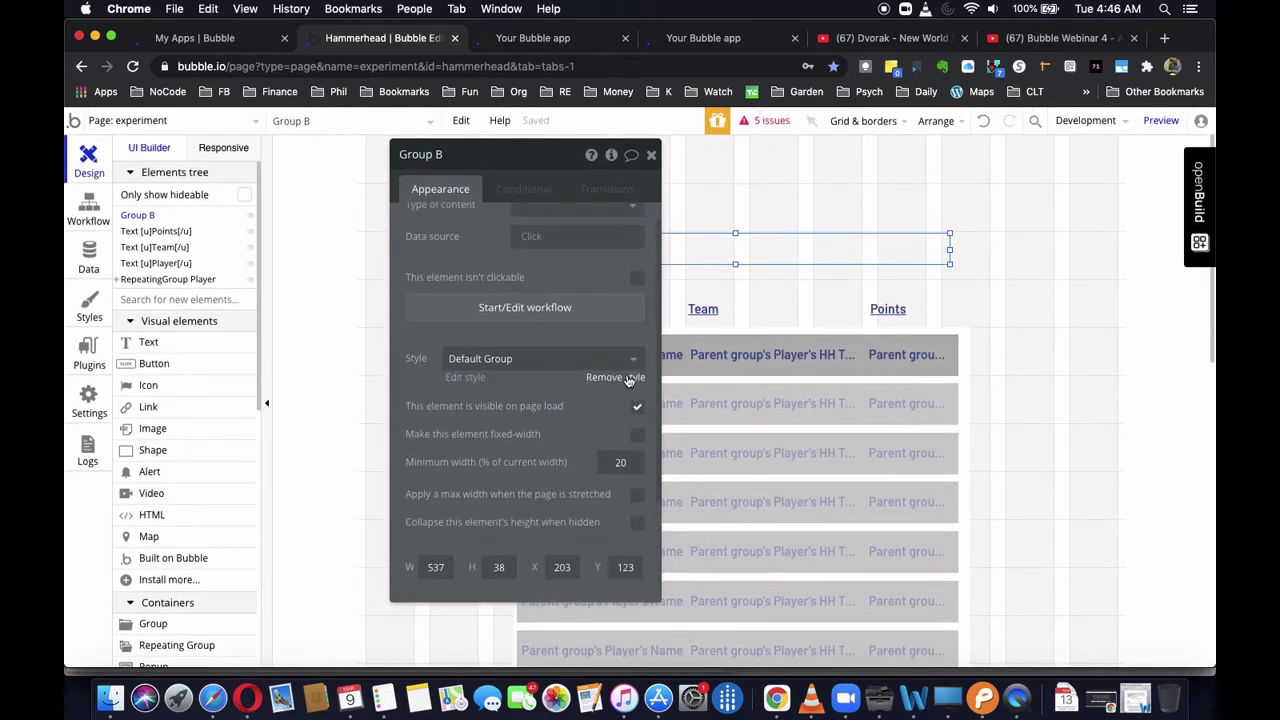
pyautogui.click(628, 373)
pyautogui.scroll(-2, 491, 468)
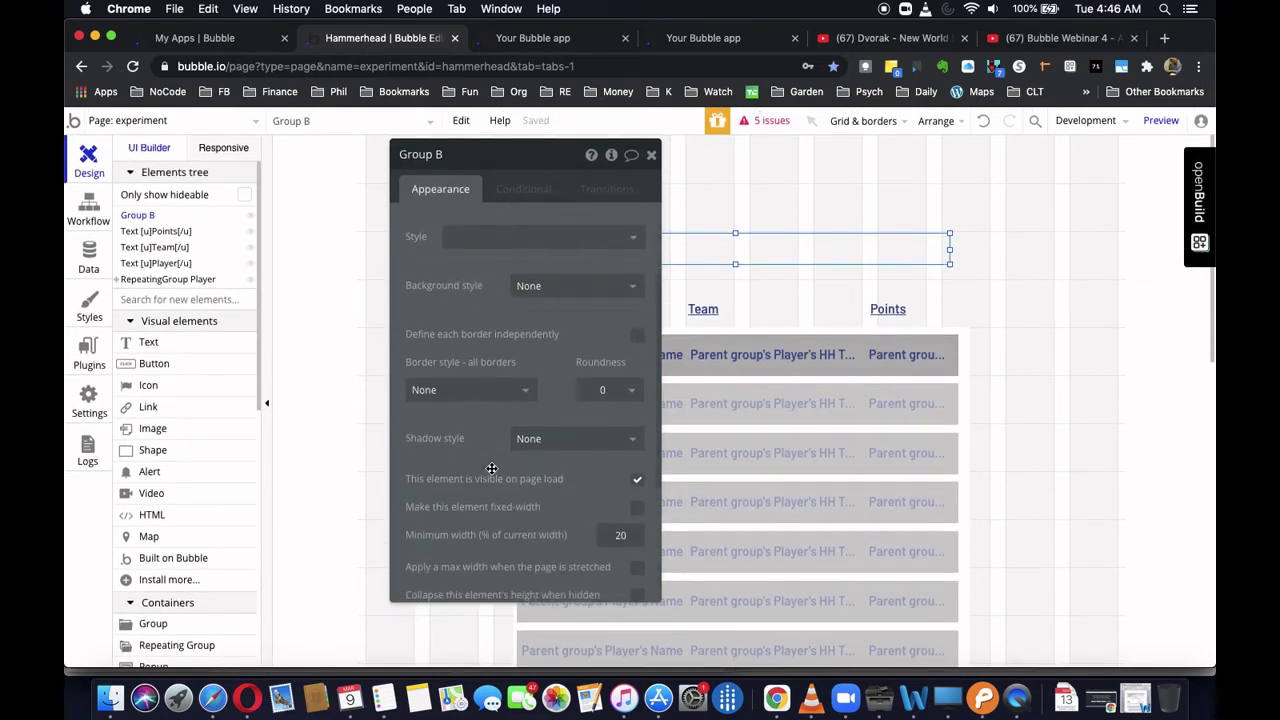
pyautogui.click(522, 391)
pyautogui.click(437, 438)
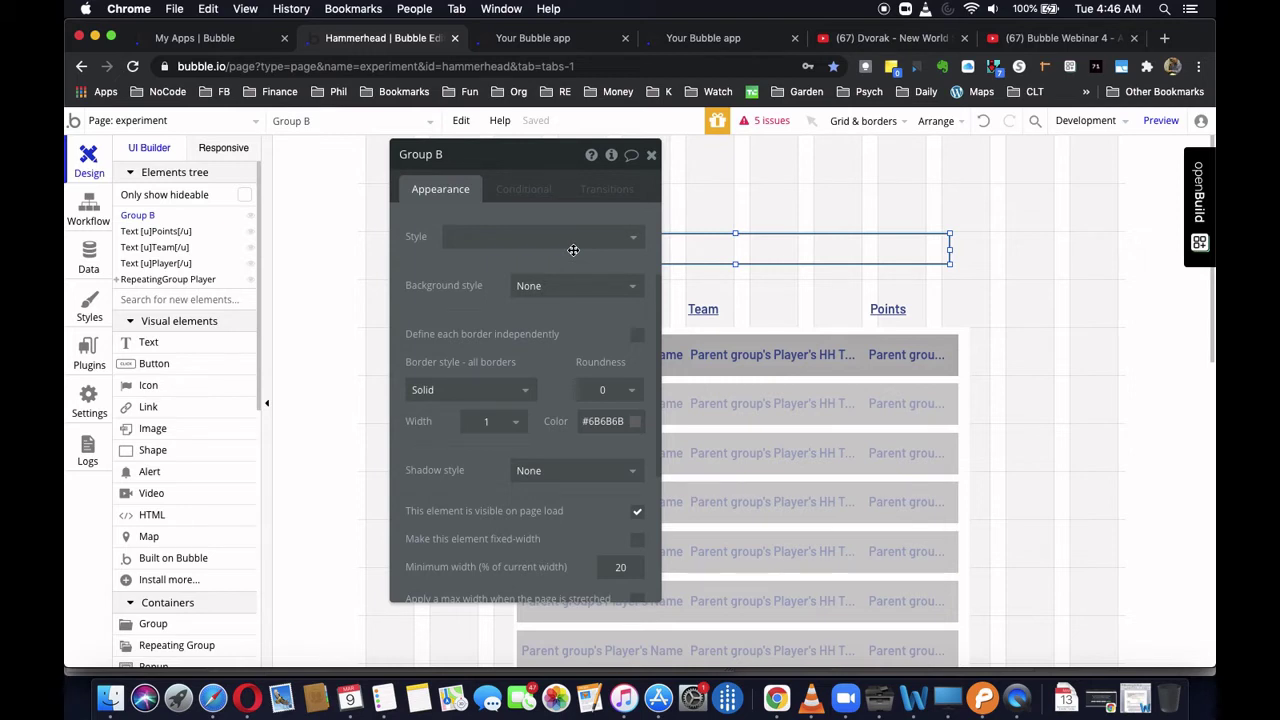
# - Set the bordered group's height to 40 px and close its properties
pyautogui.scroll(-5, 522, 501)
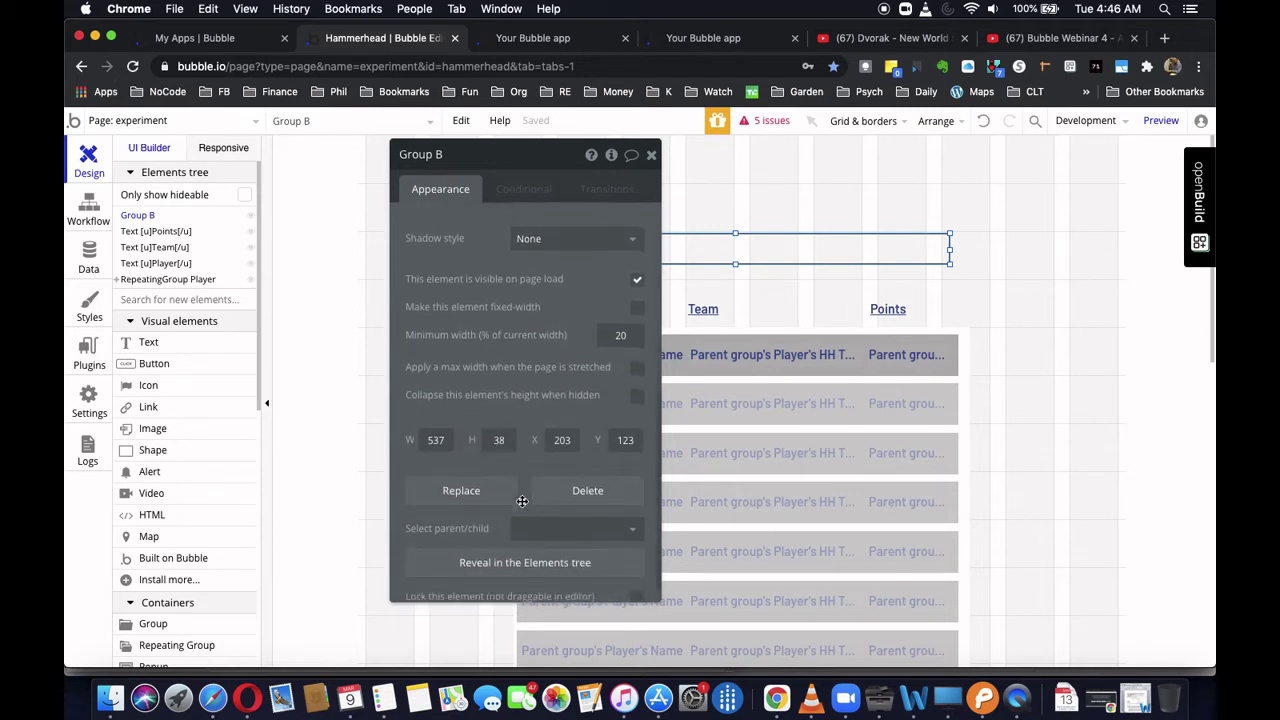
pyautogui.scroll(-1, 522, 501)
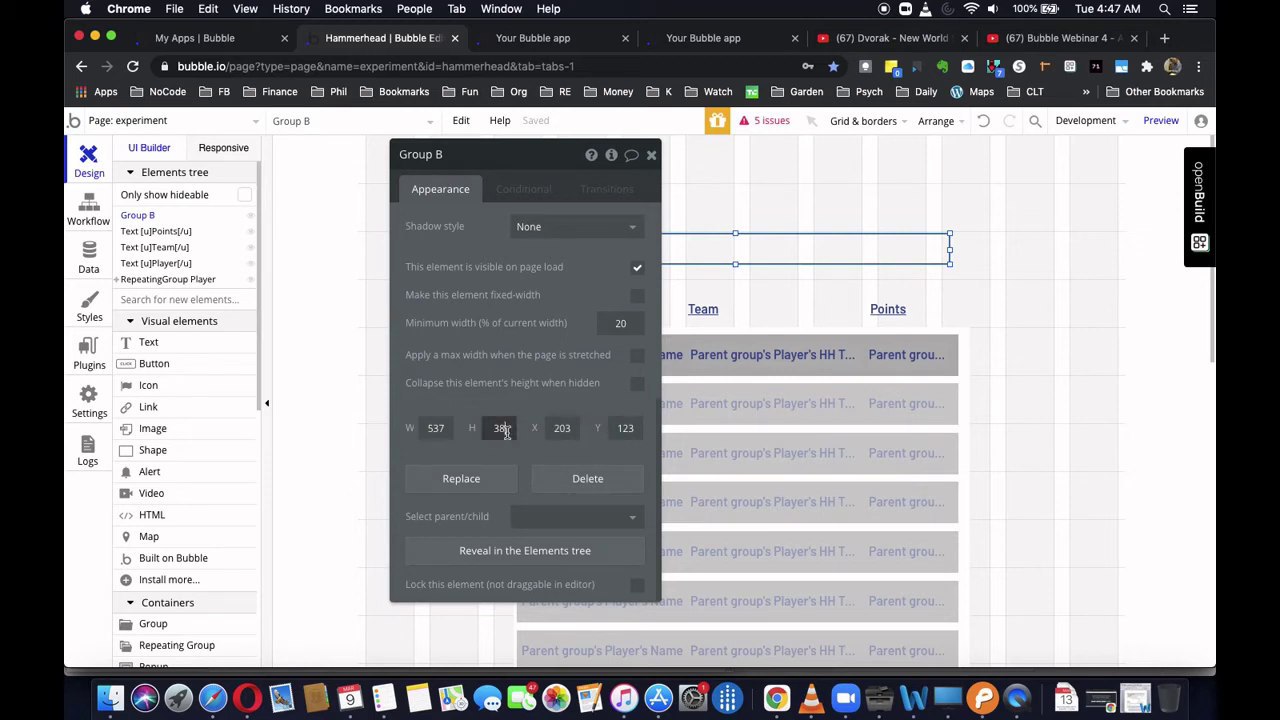
pyautogui.doubleClick(501, 428)
pyautogui.write('340')
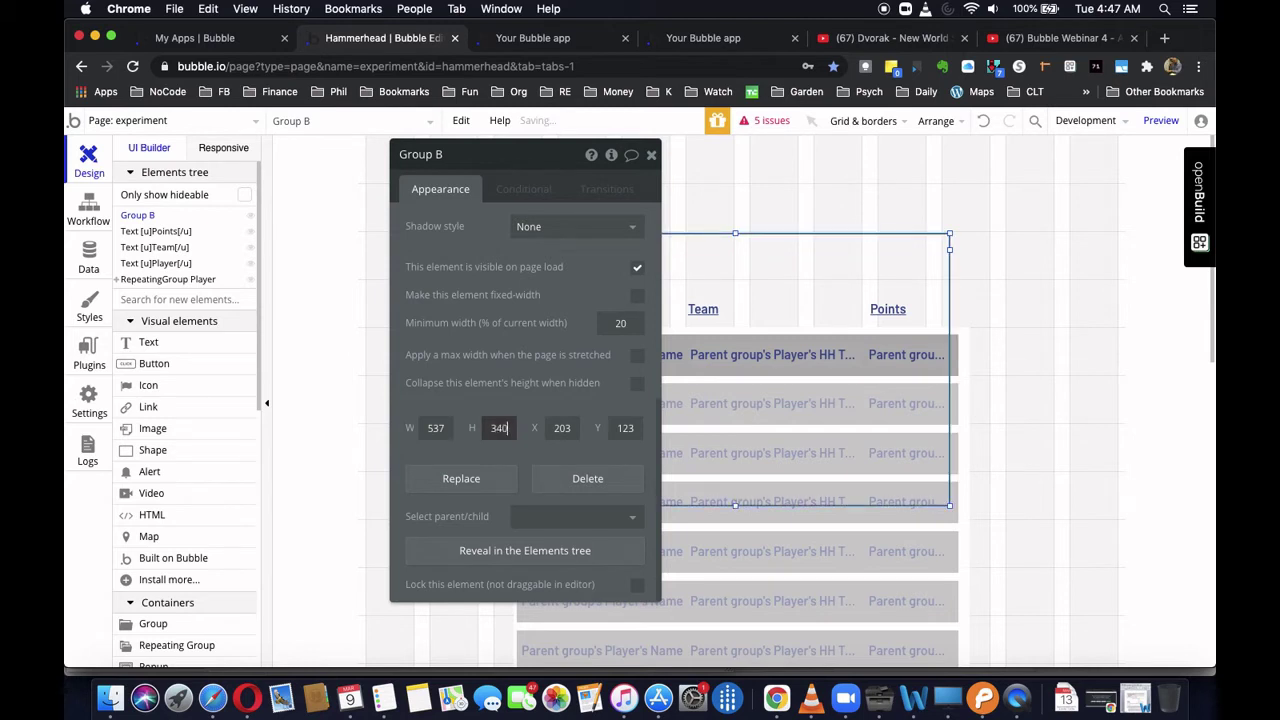
pyautogui.doubleClick(499, 428)
pyautogui.write('40')
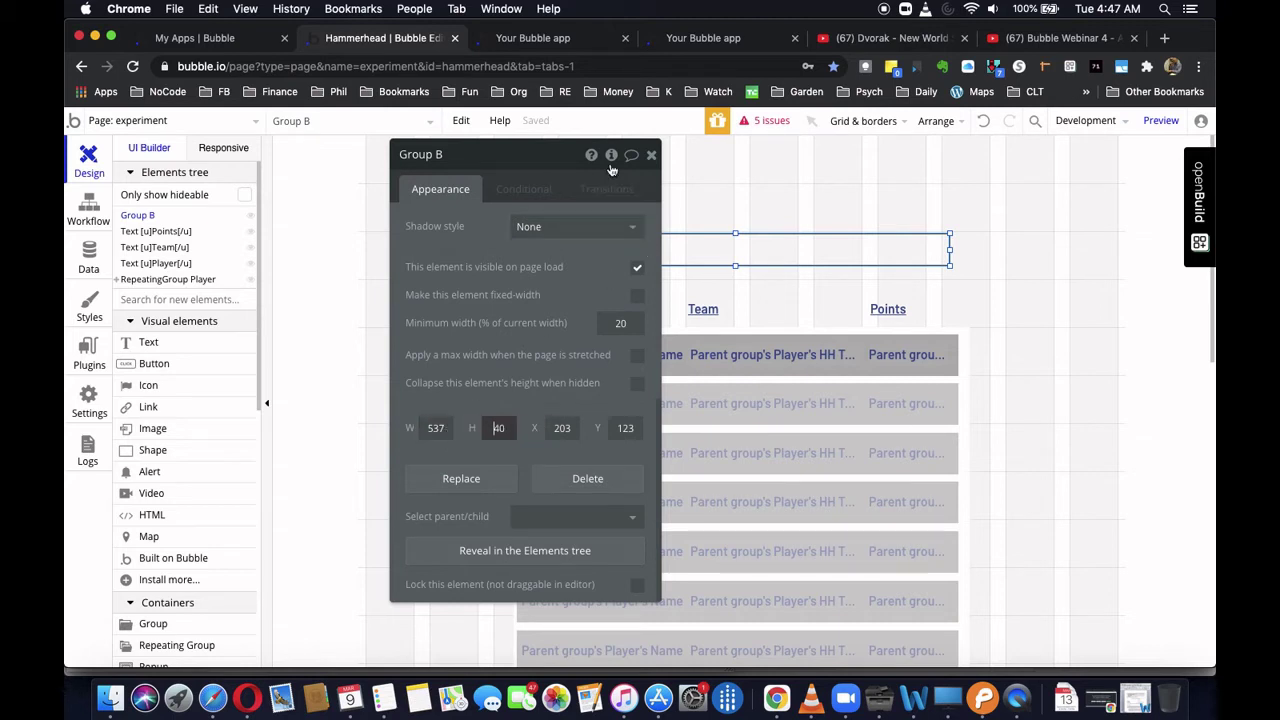
pyautogui.click(651, 156)
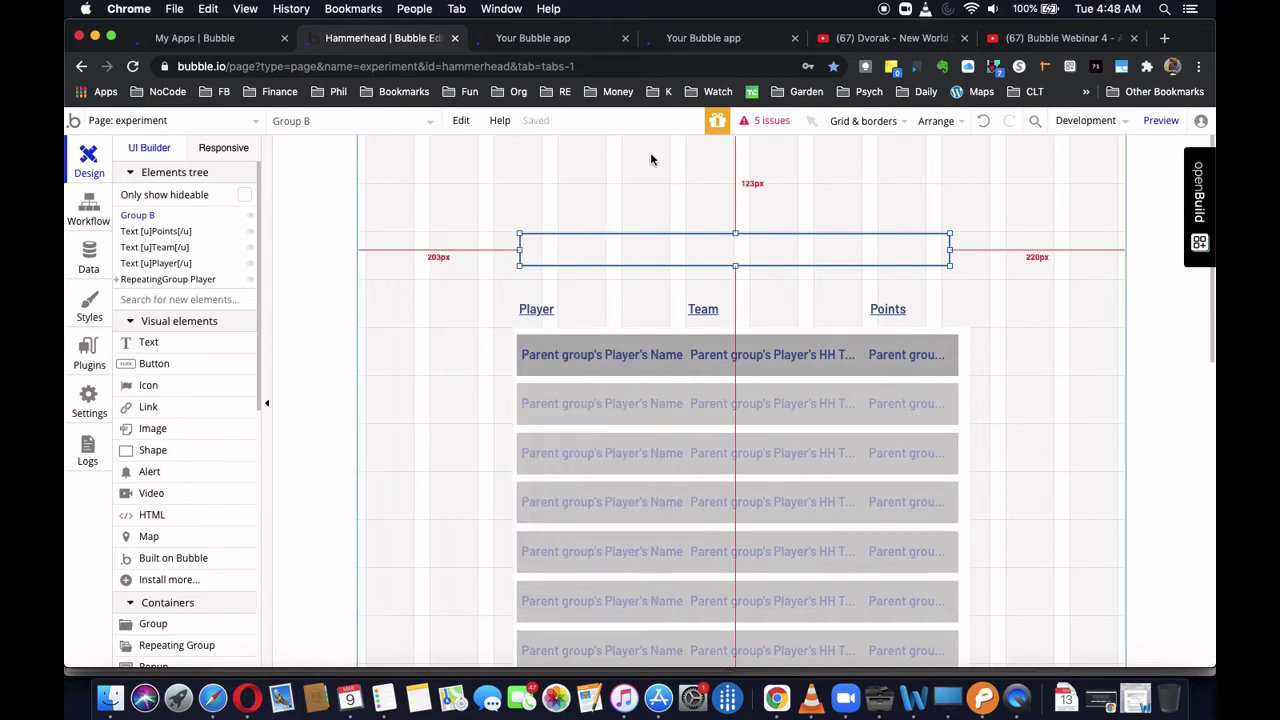
# - Draw a text element about 147 by 23 px at the left end inside the bordered group and apply the Small Title style
pyautogui.click(164, 342)
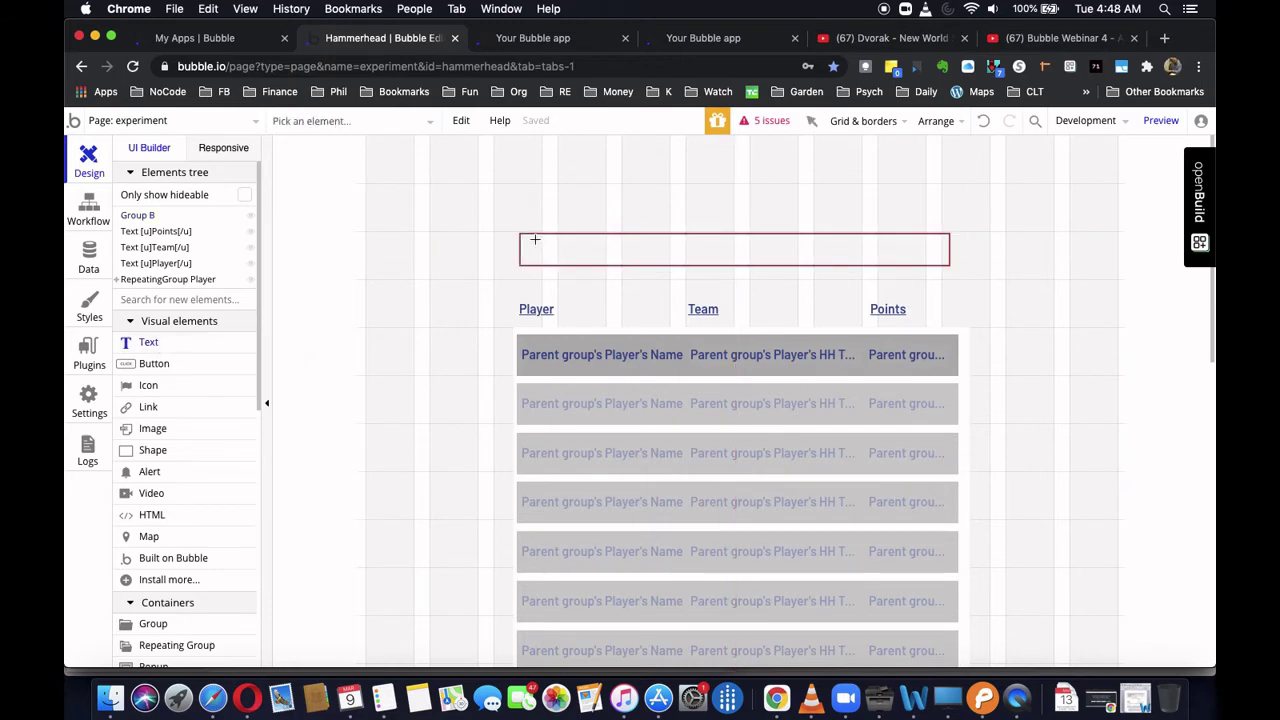
pyautogui.moveTo(535, 240); pyautogui.dragTo(652, 258)
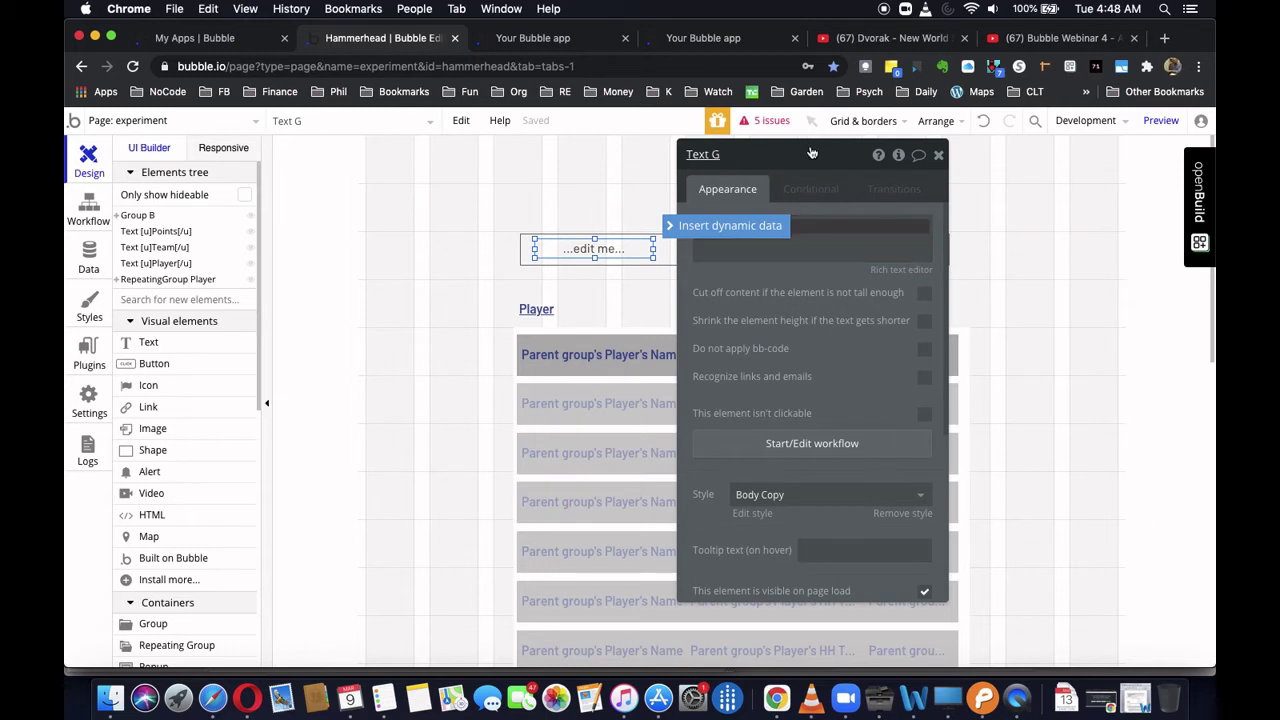
pyautogui.moveTo(809, 169); pyautogui.dragTo(704, 192)
pyautogui.tripleClick(627, 250)
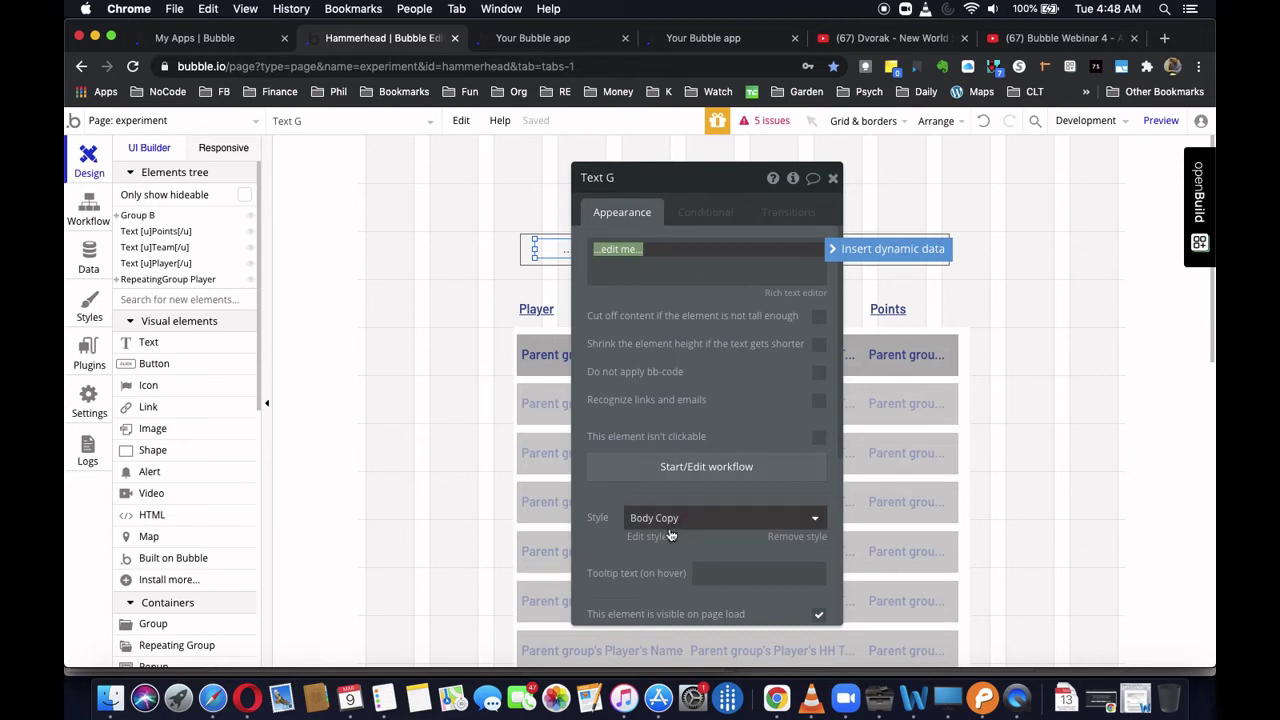
pyautogui.click(792, 524)
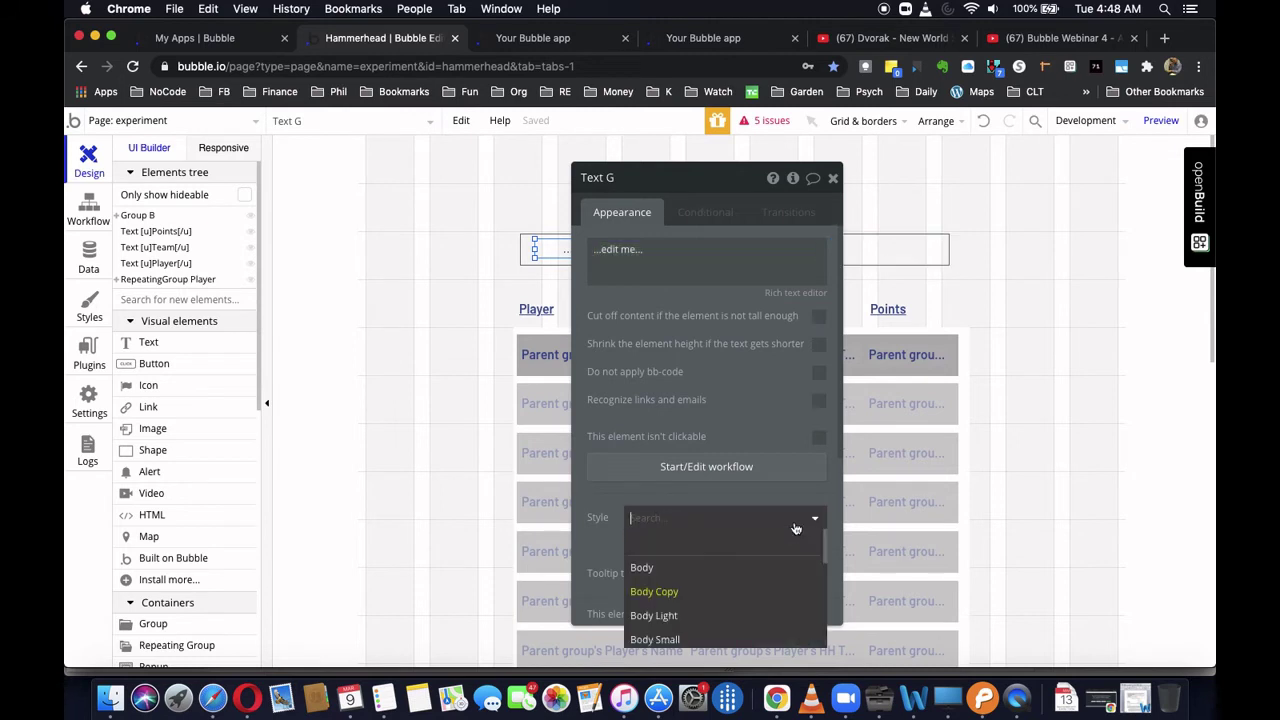
pyautogui.scroll(-3, 720, 580)
pyautogui.click(688, 563)
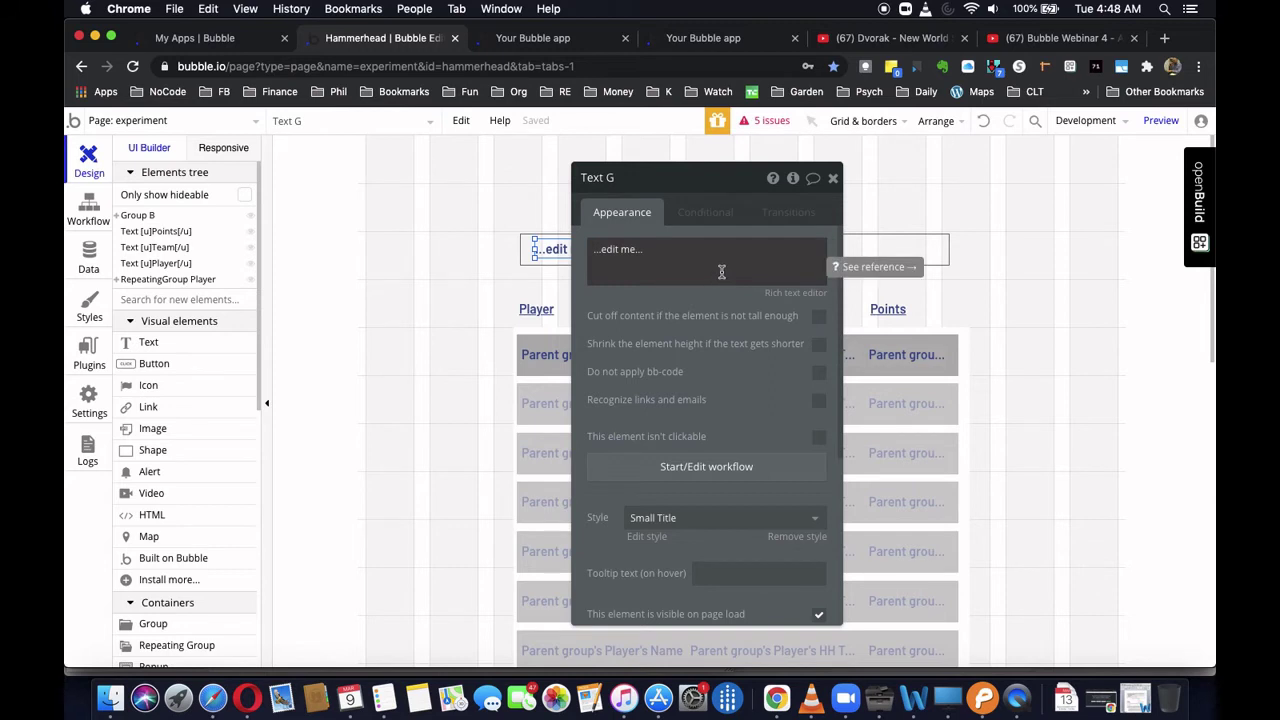
# - Detach the new text element from its style and give all its borders a Solid style
pyautogui.scroll(-3, 711, 431)
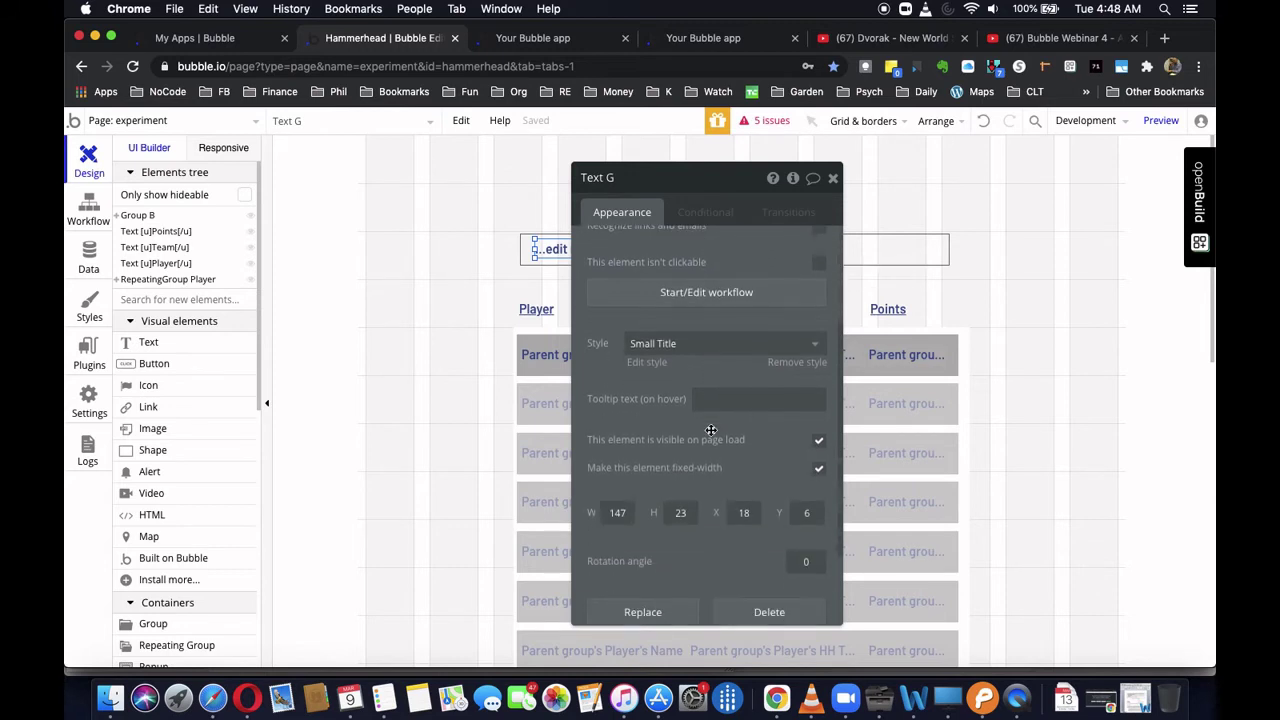
pyautogui.click(797, 362)
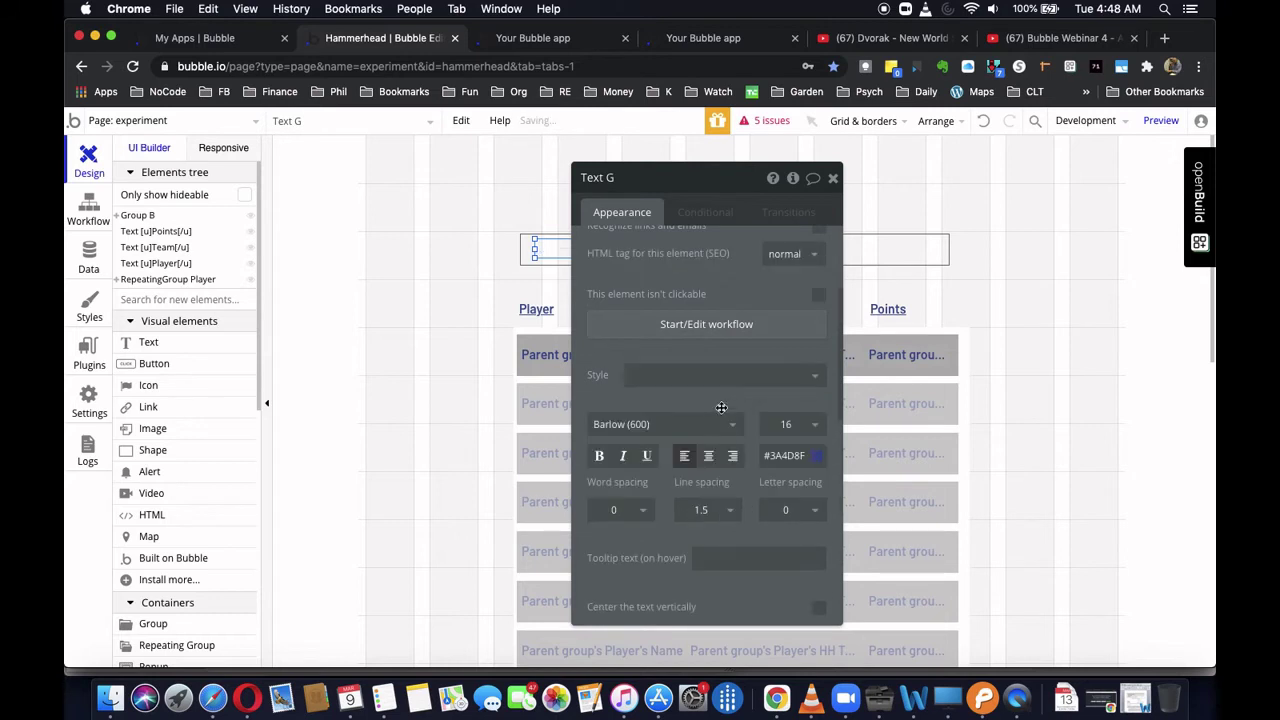
pyautogui.scroll(-4, 668, 485)
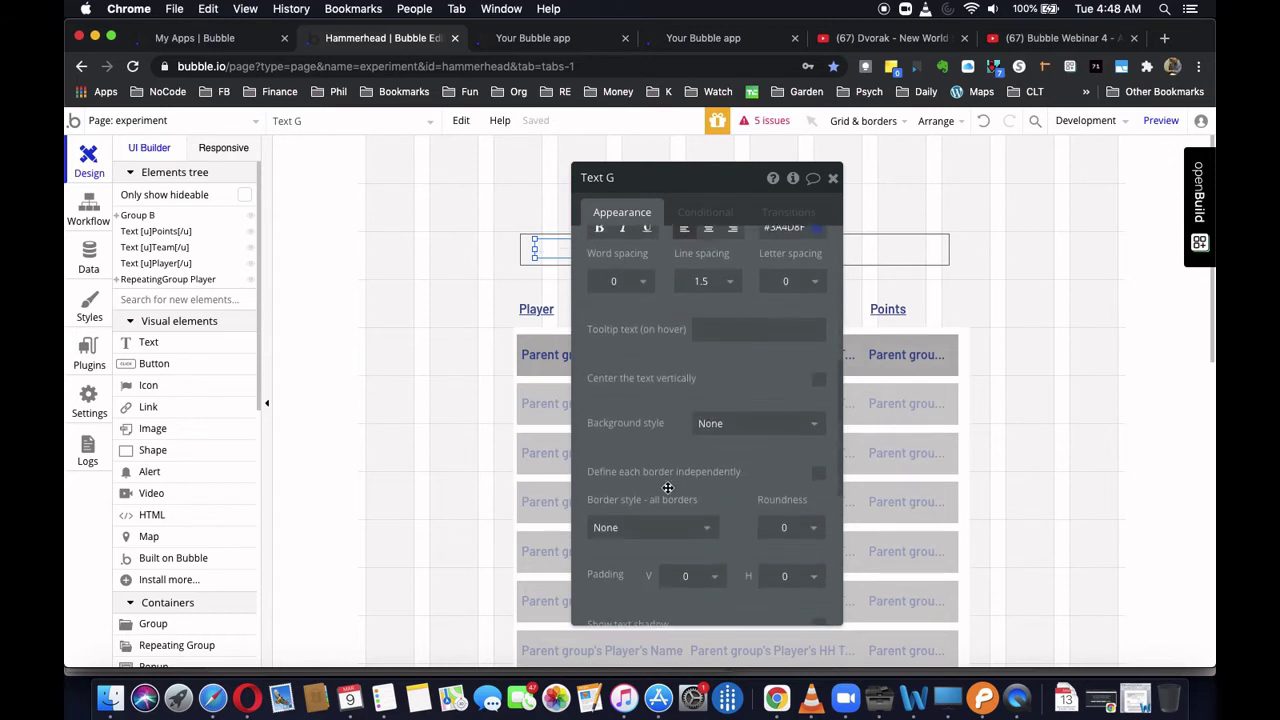
pyautogui.scroll(4, 668, 487)
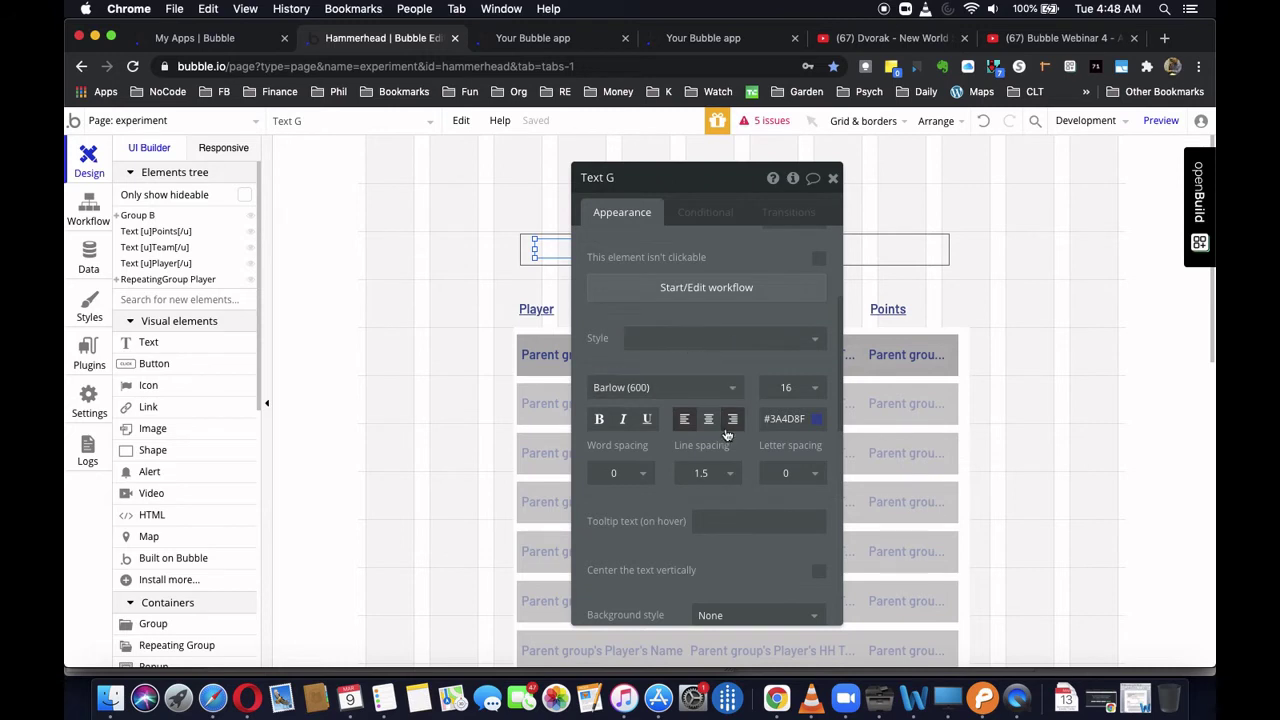
pyautogui.scroll(-4, 727, 435)
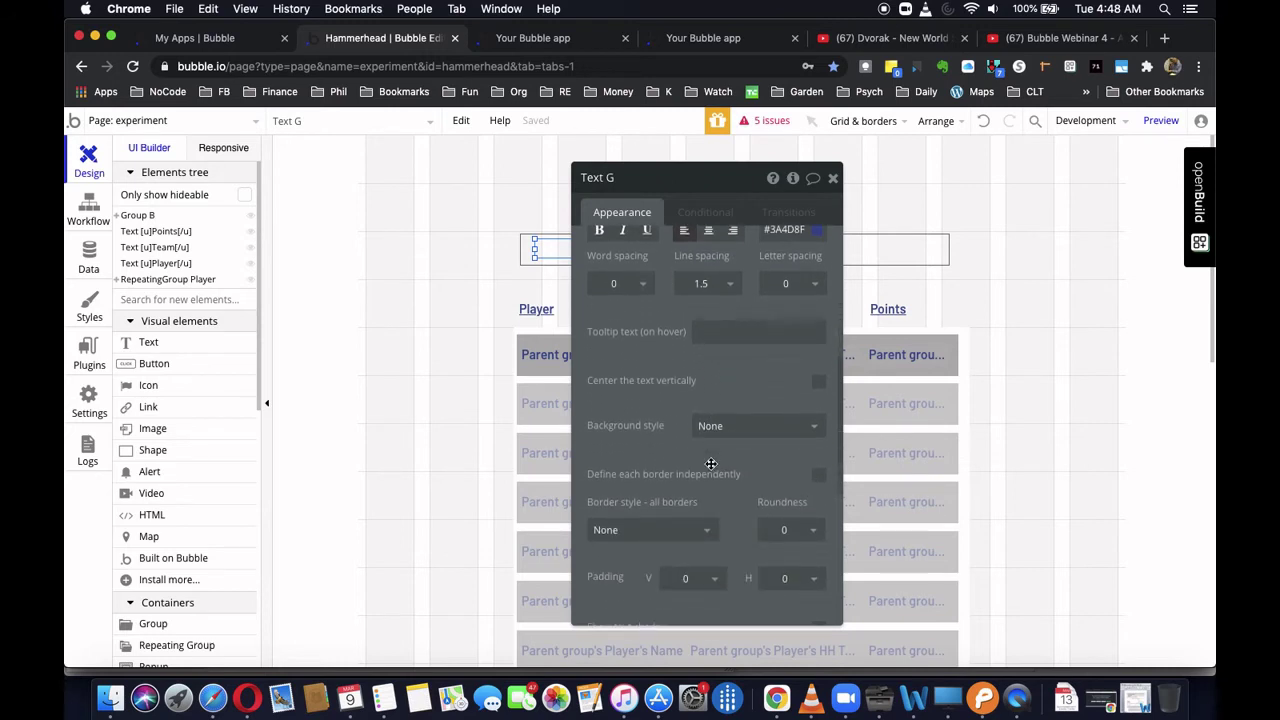
pyautogui.scroll(-1, 711, 464)
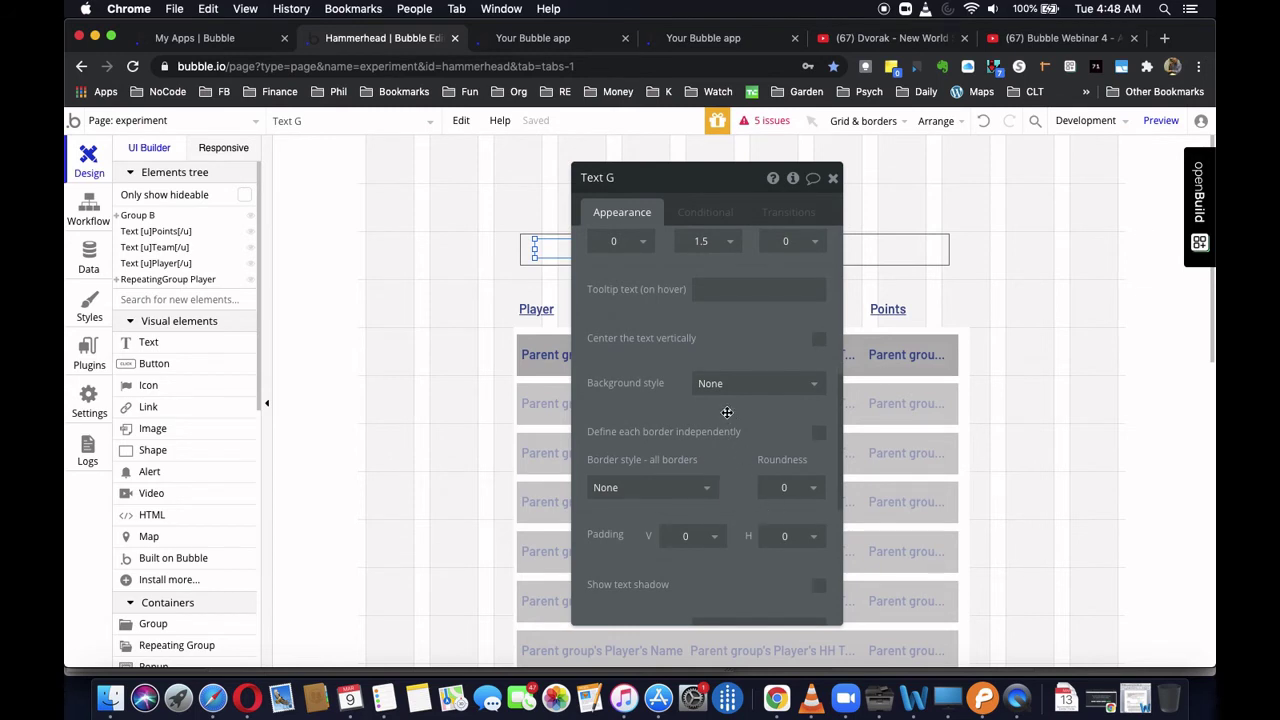
pyautogui.click(680, 490)
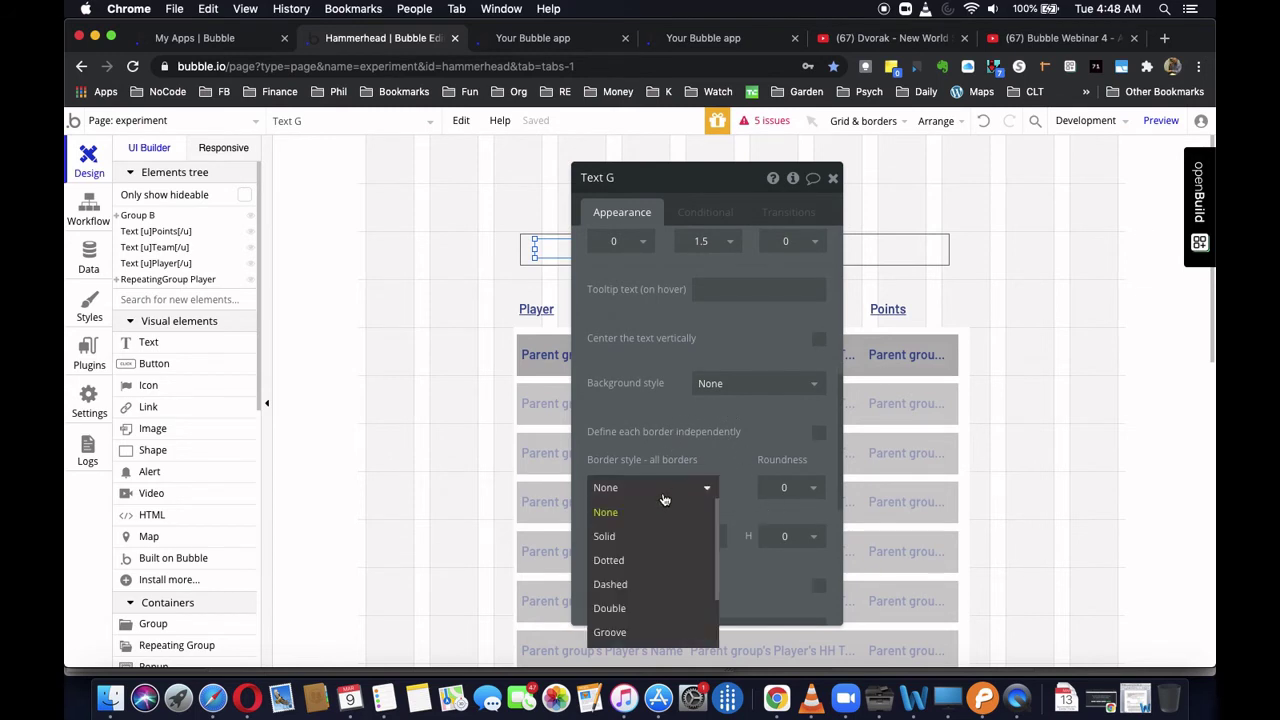
pyautogui.click(606, 537)
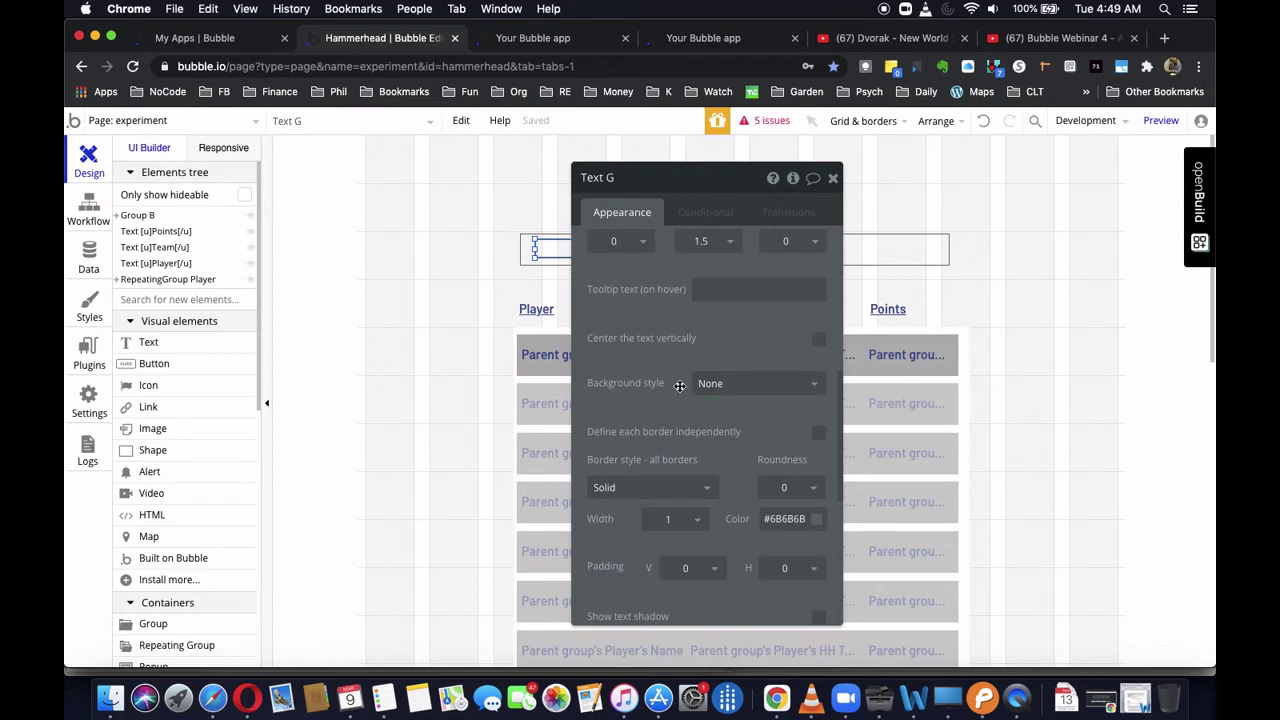
# - Replace the placeholder content of the bordered text element with "All players"
pyautogui.scroll(5, 680, 385)
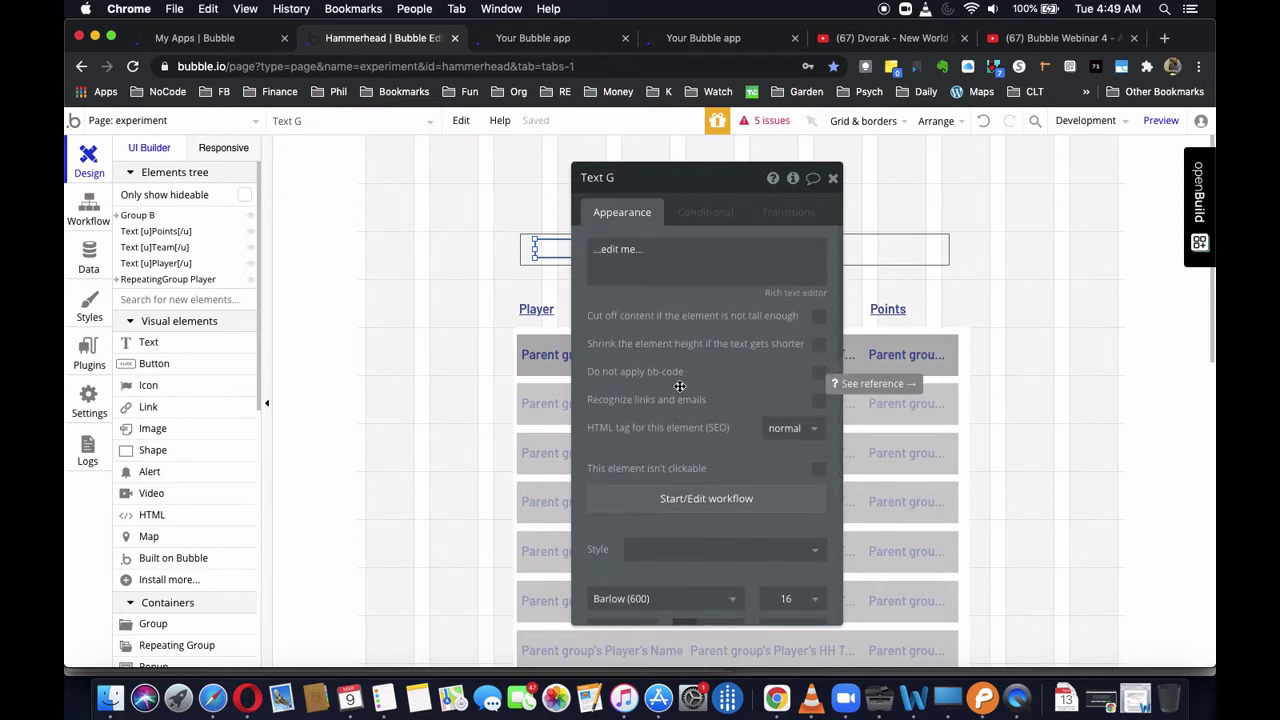
pyautogui.click(625, 250)
pyautogui.write('Al')
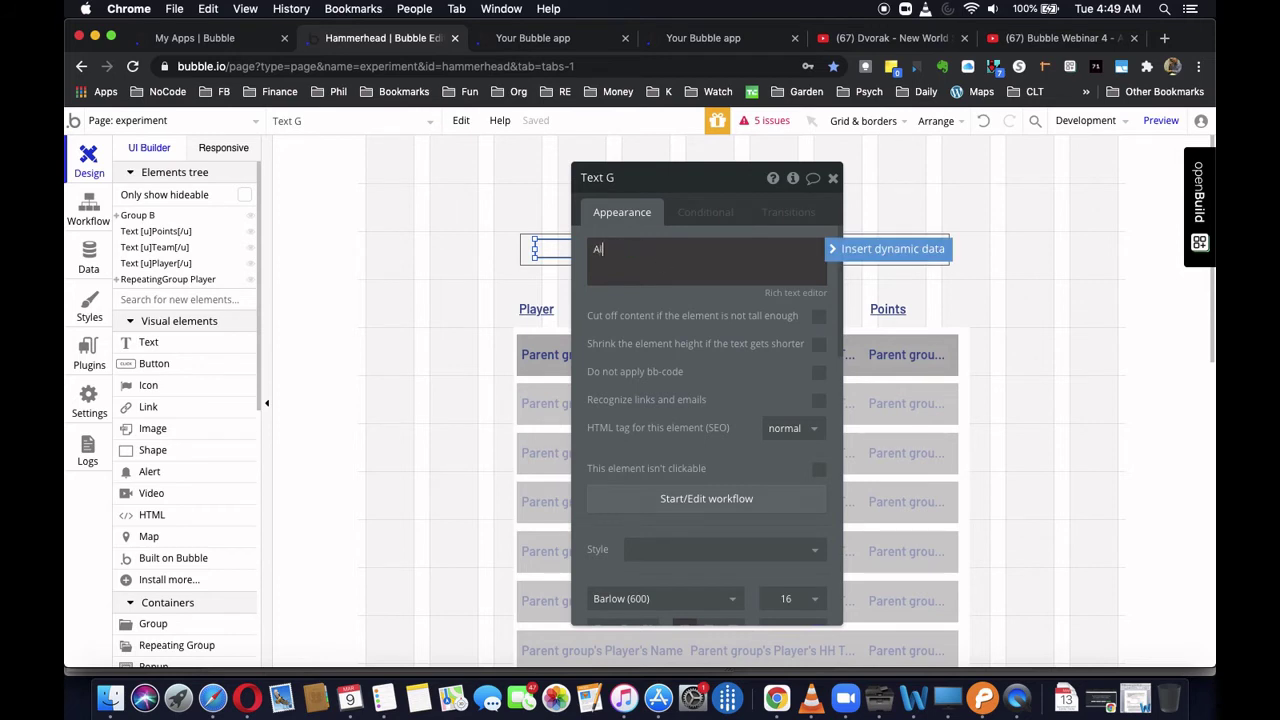
pyautogui.write('l players')
pyautogui.click(693, 228)
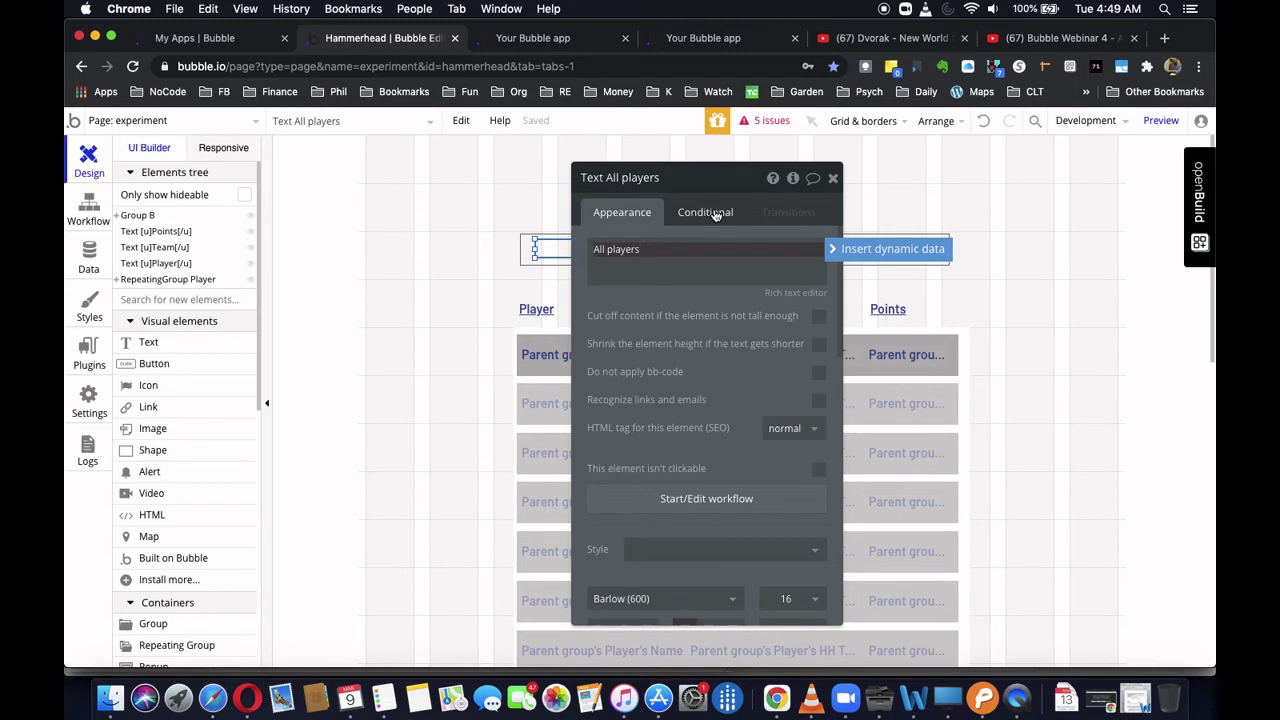
# - Add a blank condition to the All players text, leaving its expression undefined, and close its properties
pyautogui.click(715, 213)
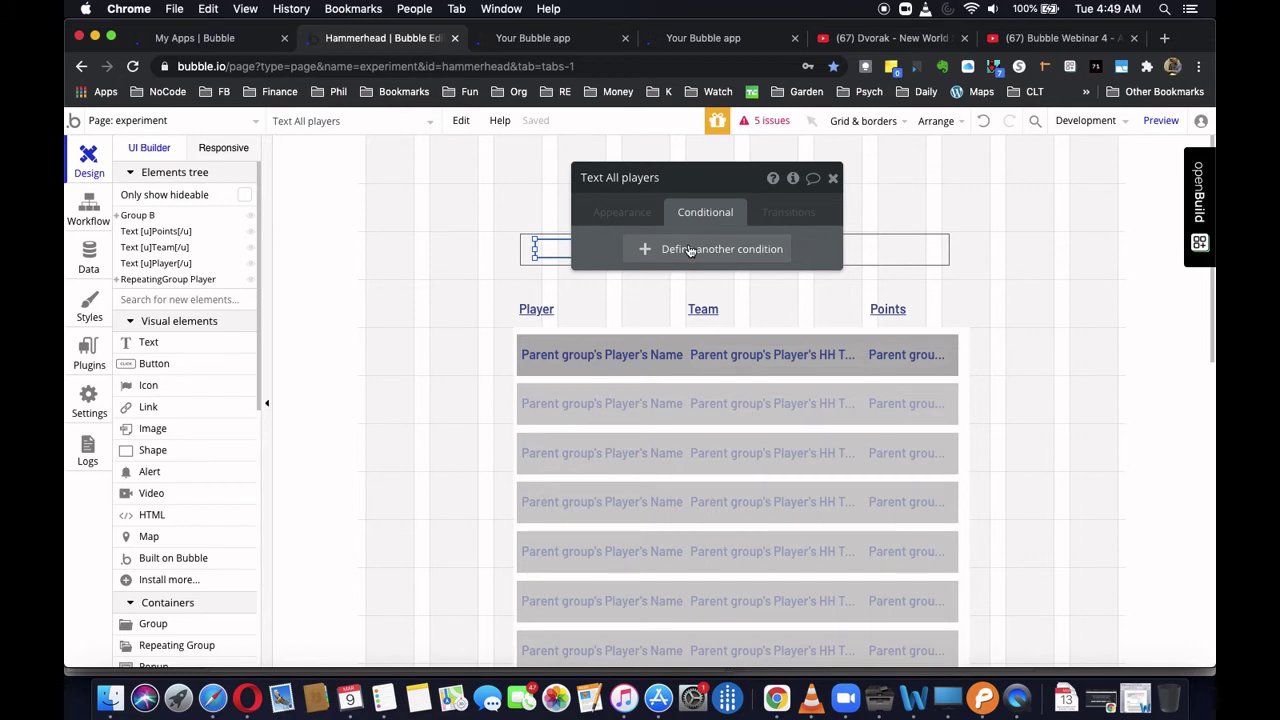
pyautogui.click(689, 251)
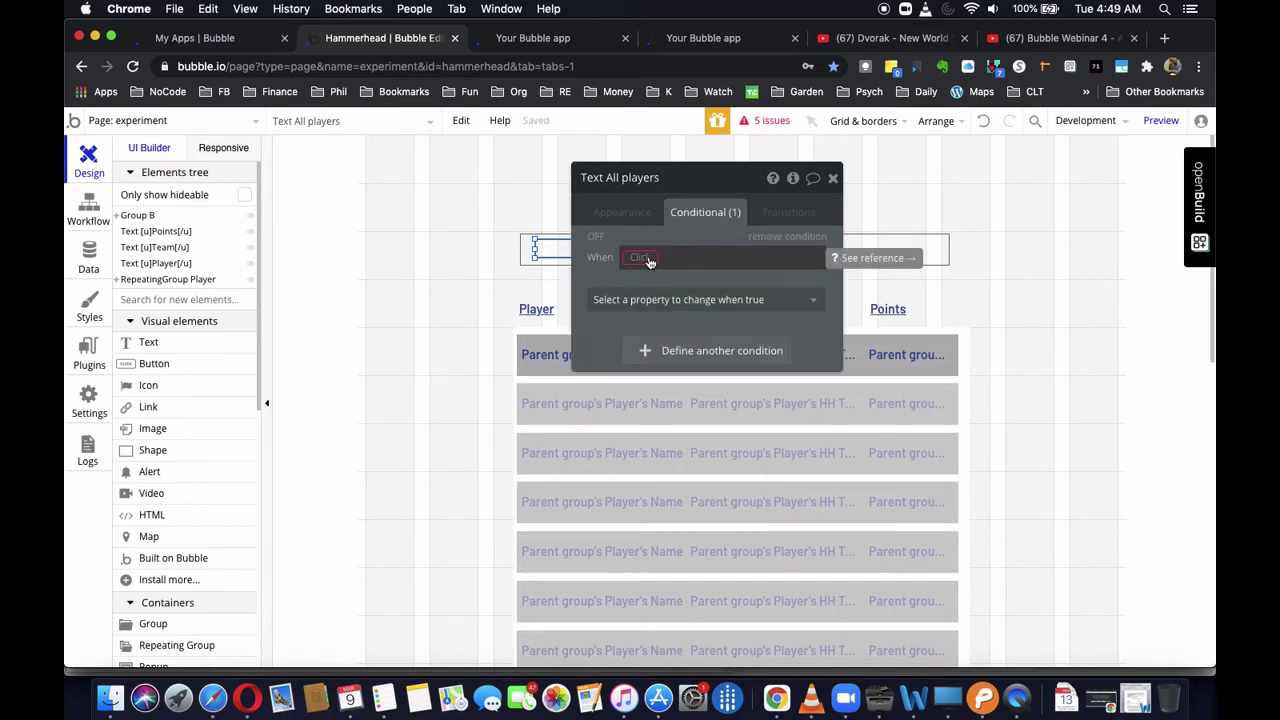
pyautogui.click(645, 258)
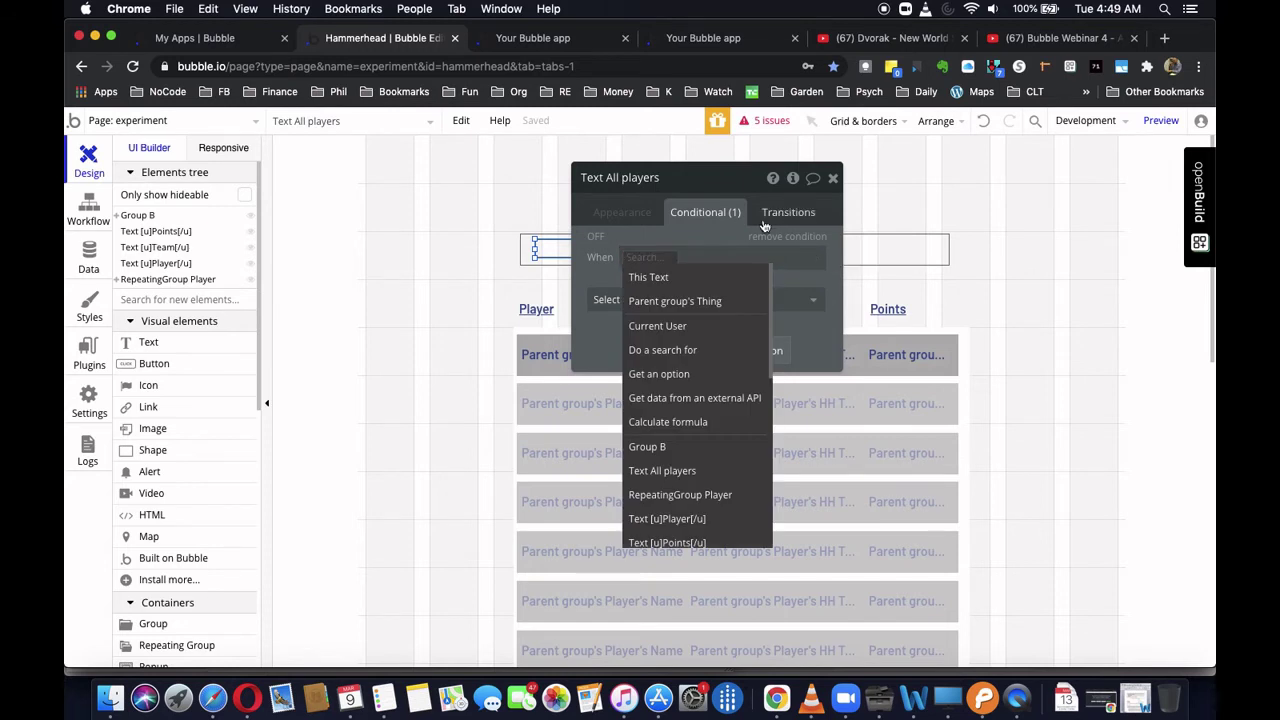
pyautogui.click(727, 229)
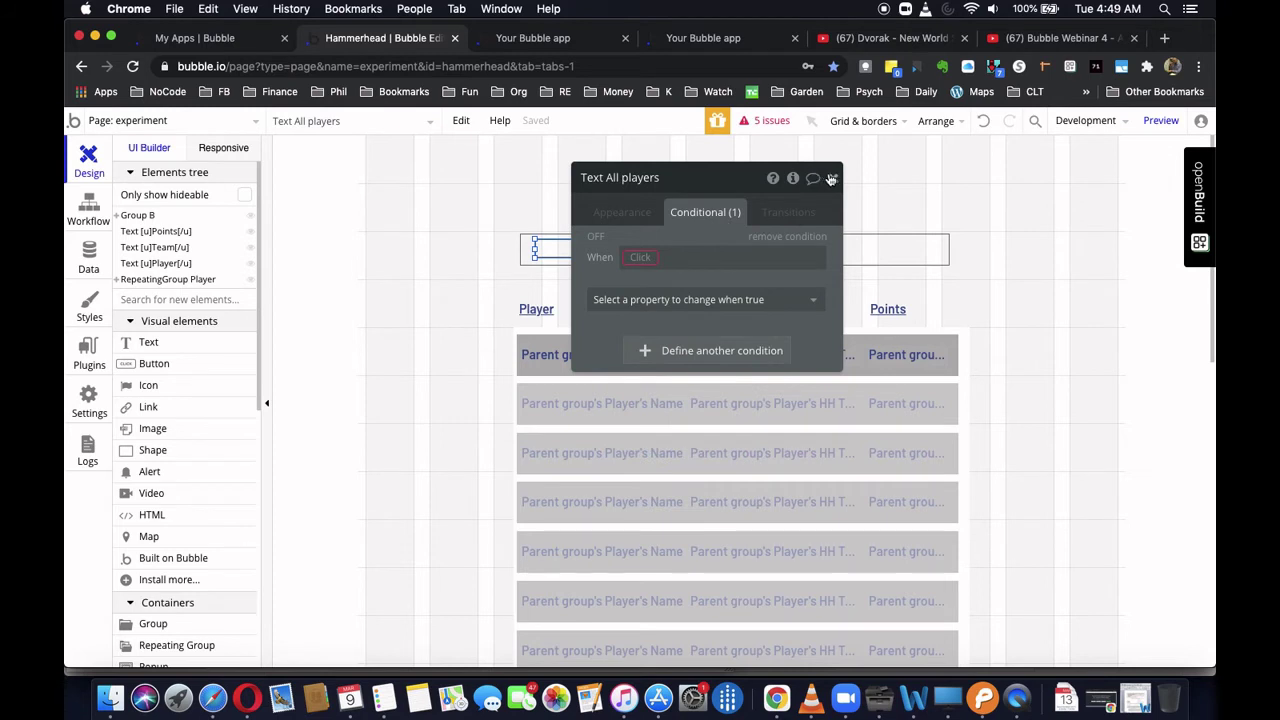
pyautogui.click(833, 178)
# - Create a custom state named Filter on the experiment page, with filter selection as its type
pyautogui.doubleClick(443, 178)
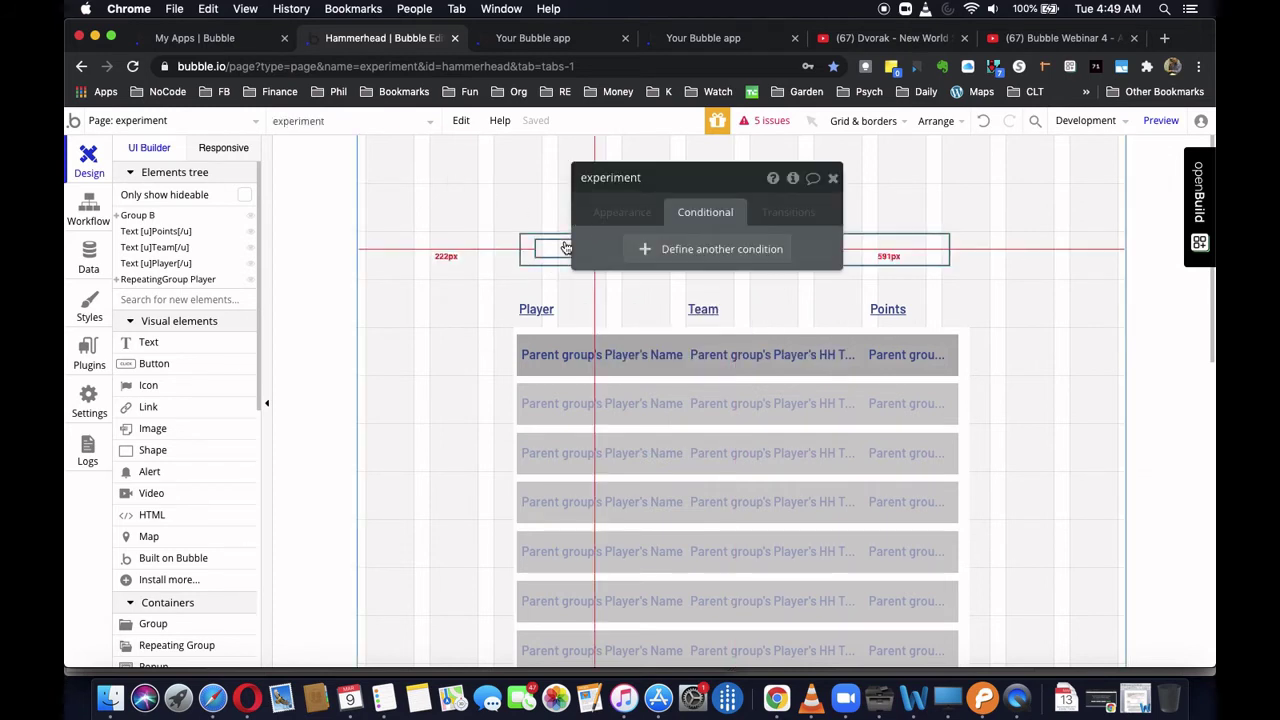
pyautogui.click(632, 212)
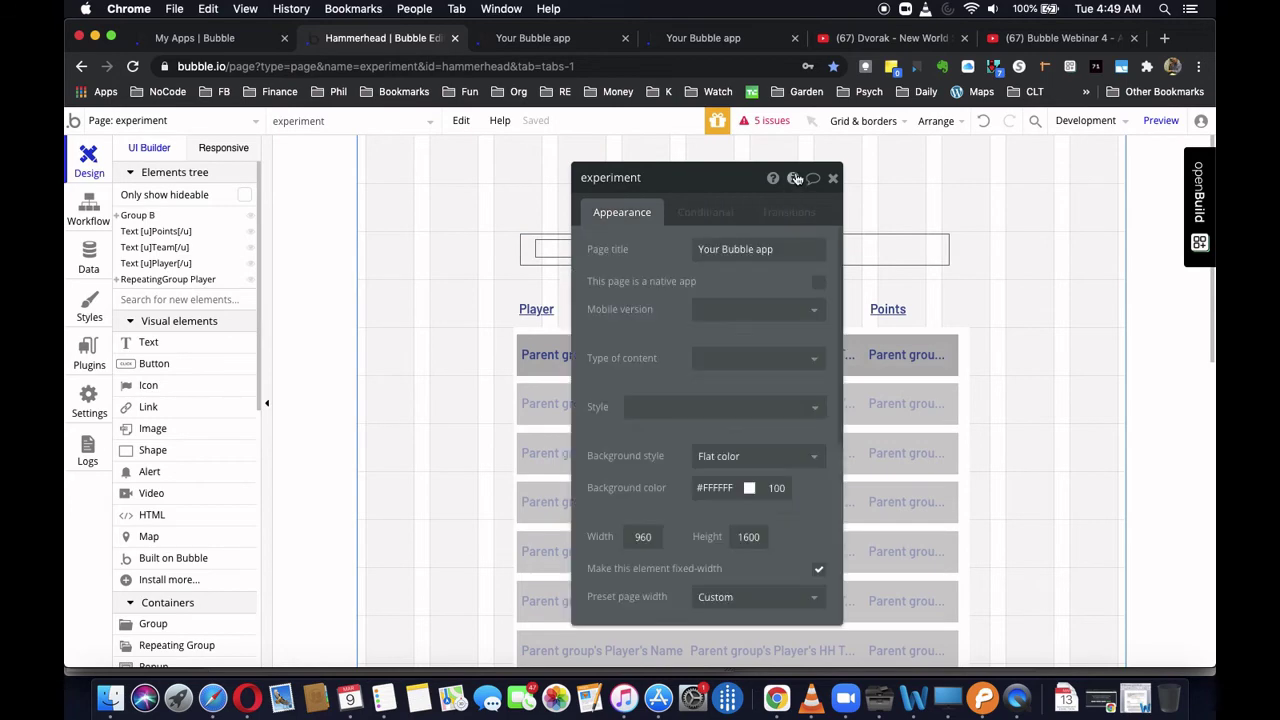
pyautogui.click(793, 180)
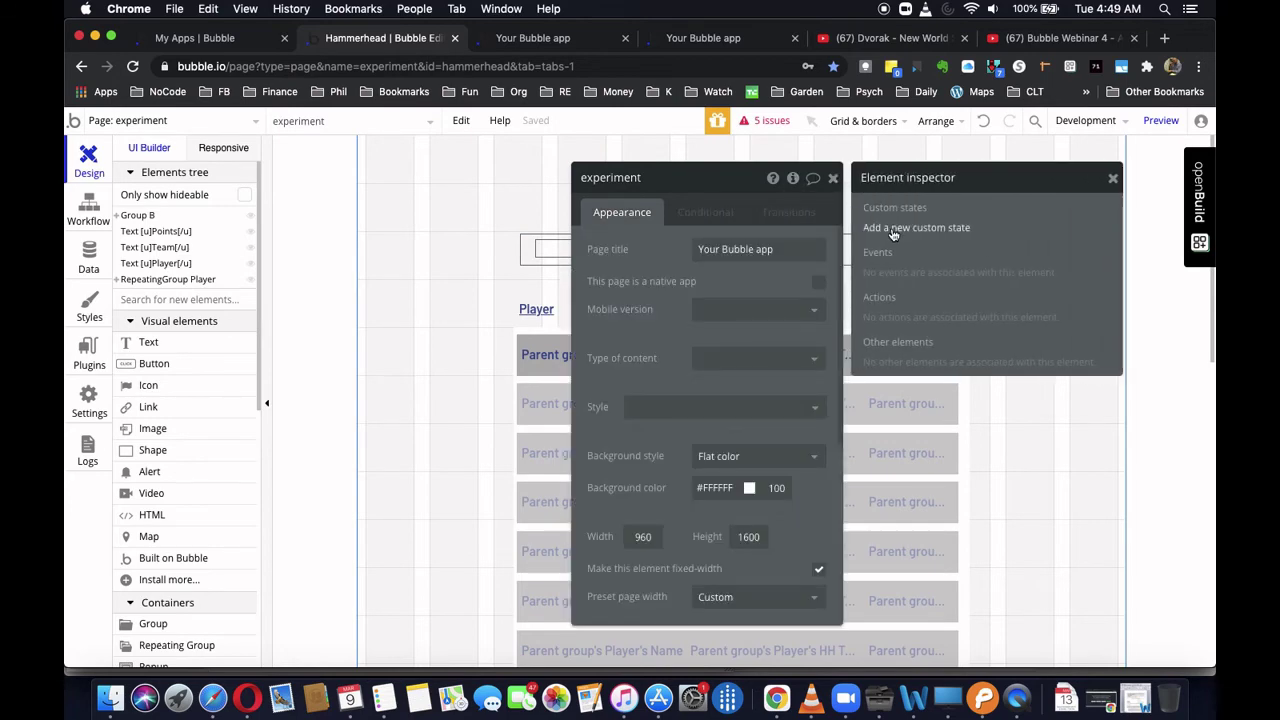
pyautogui.click(891, 227)
pyautogui.write('Filter')
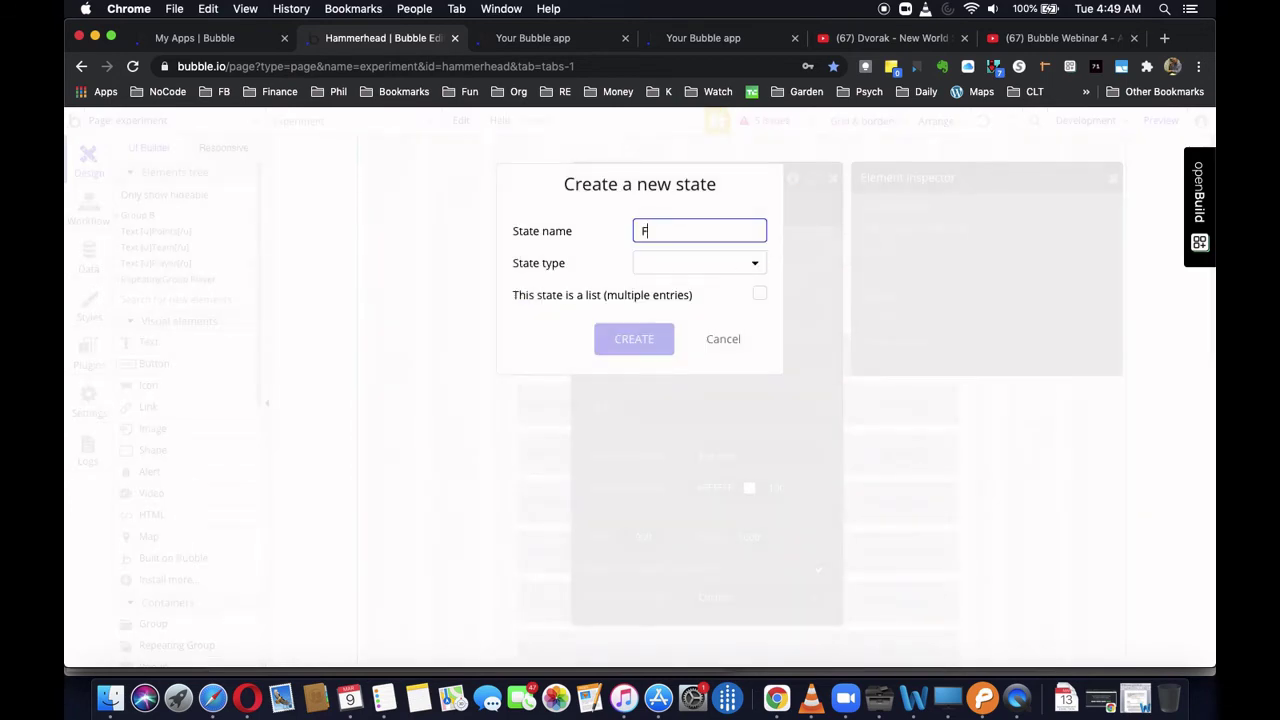
pyautogui.click(716, 270)
pyautogui.scroll(-5, 726, 466)
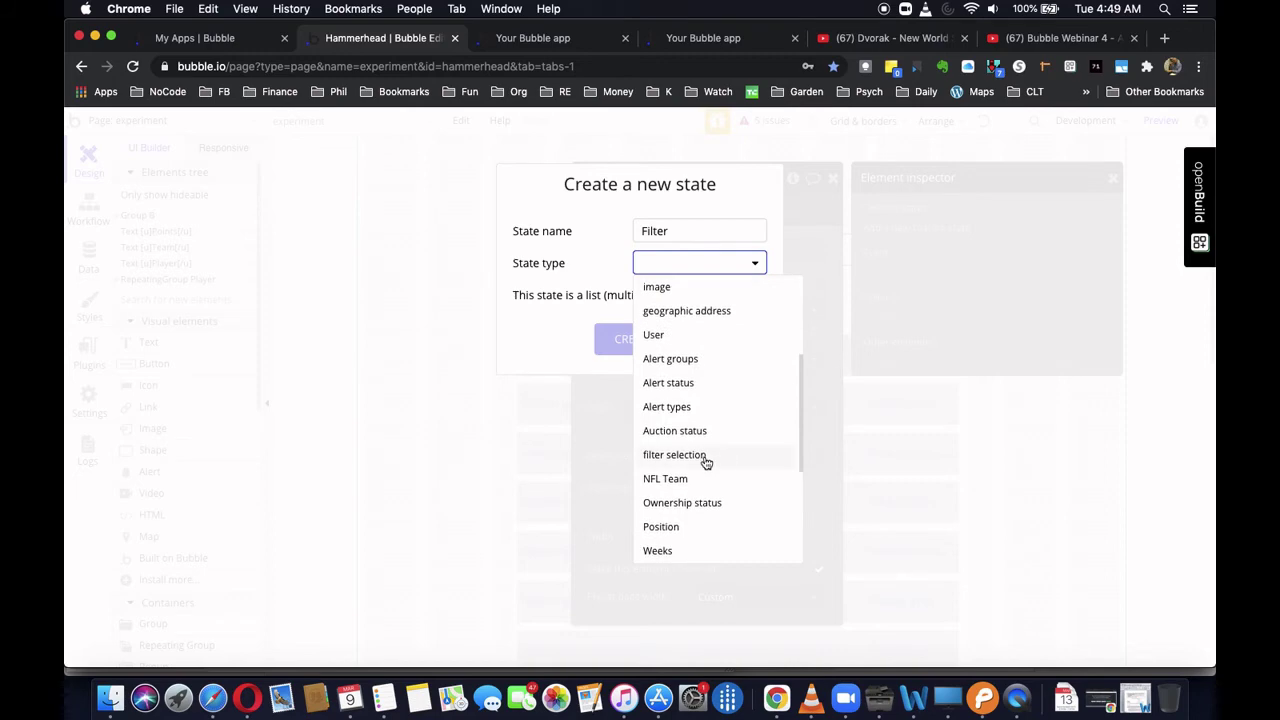
pyautogui.click(704, 457)
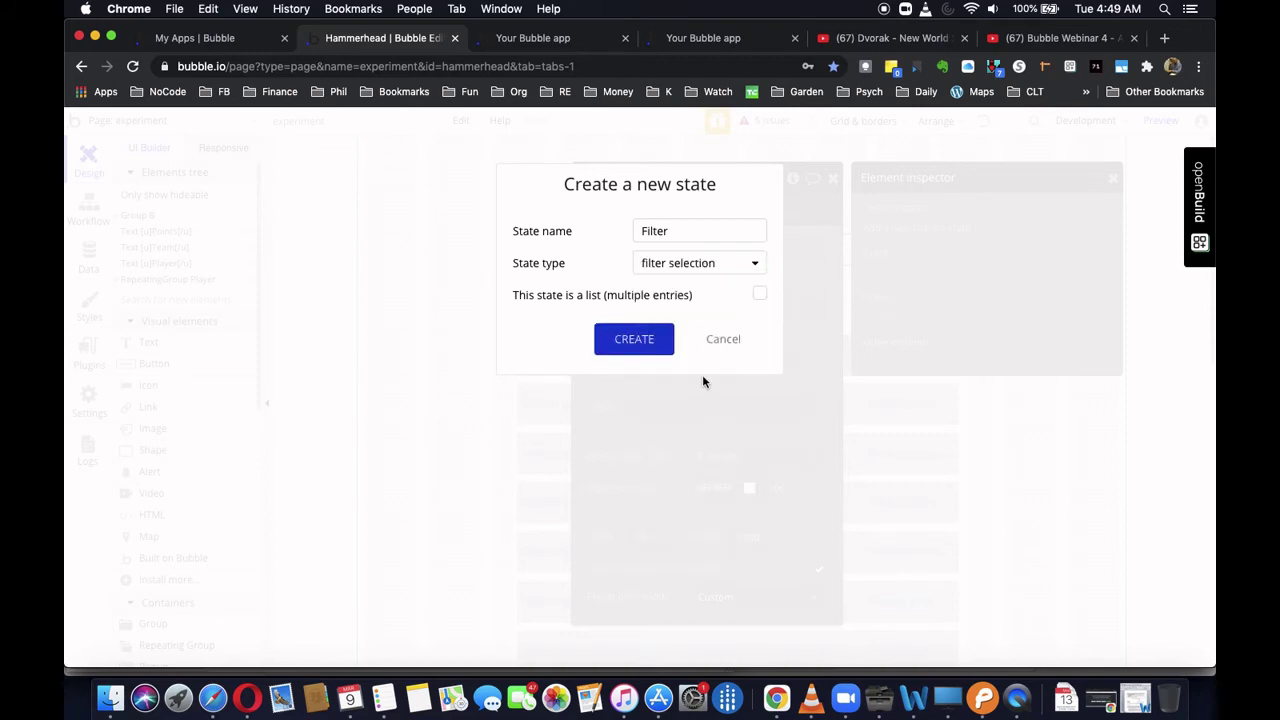
pyautogui.click(653, 341)
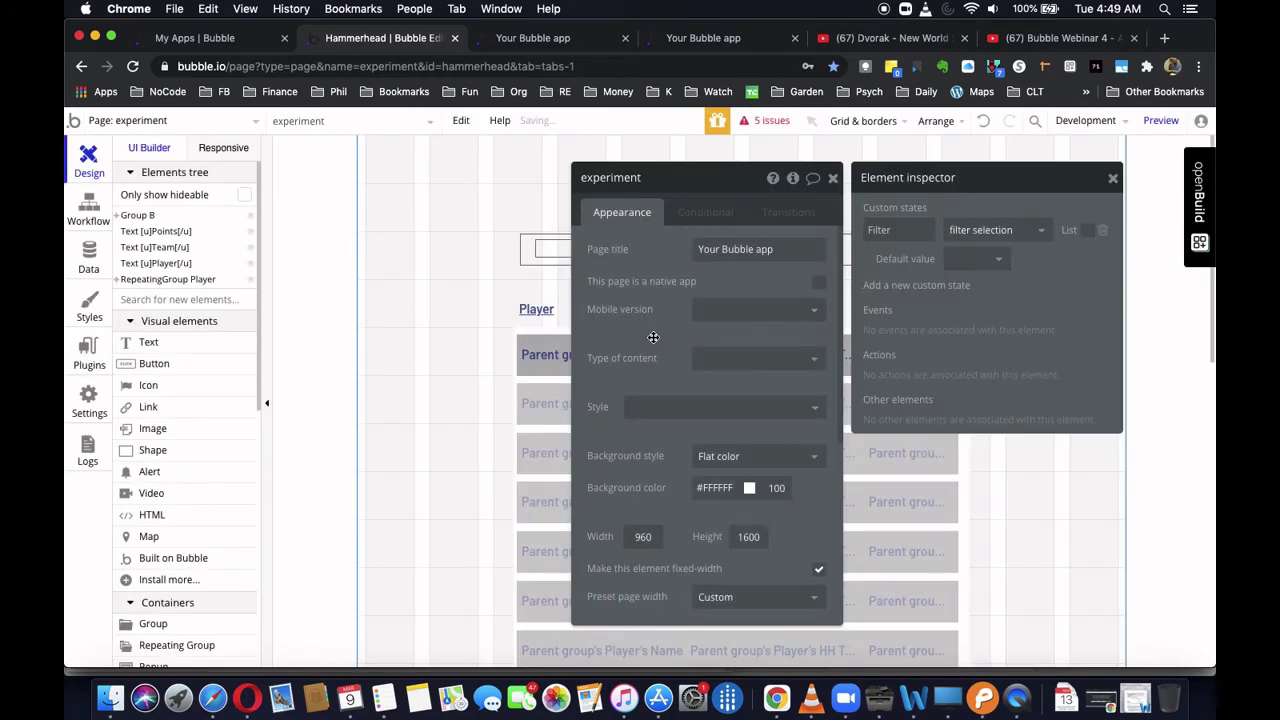
# - Set the default value of the page's Filter state to all players and close the element inspector
pyautogui.click(996, 259)
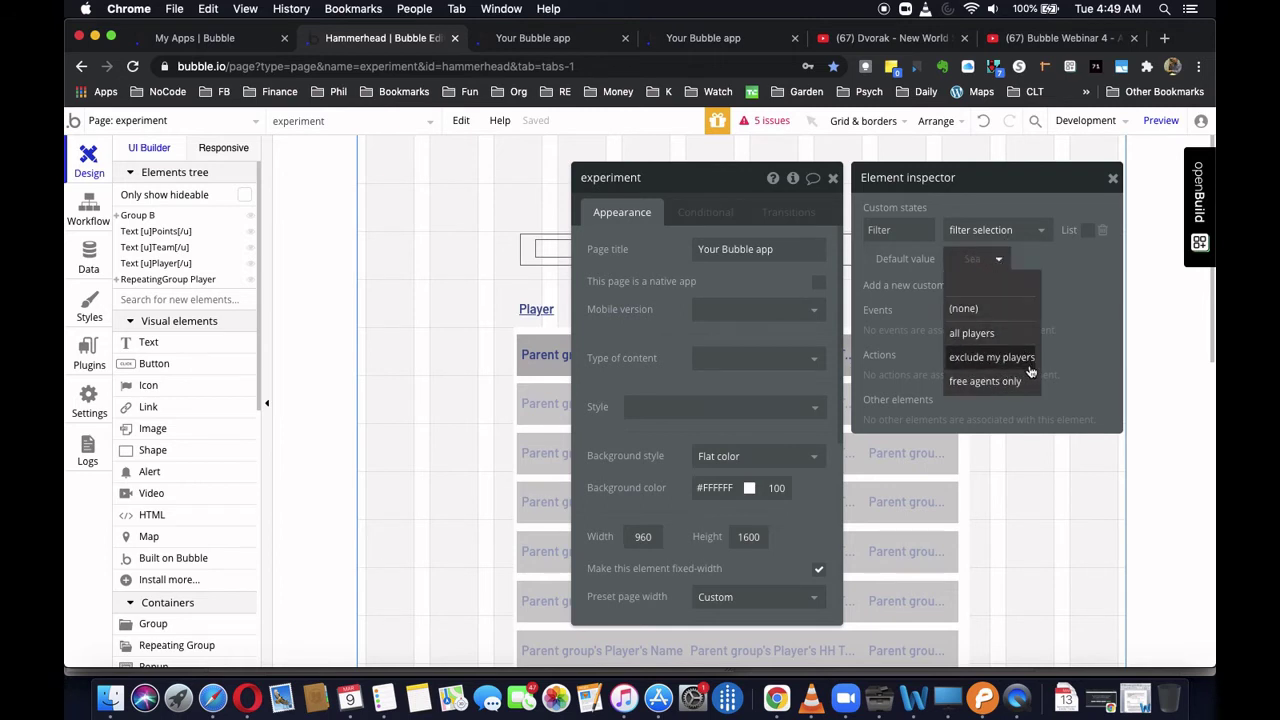
pyautogui.click(987, 335)
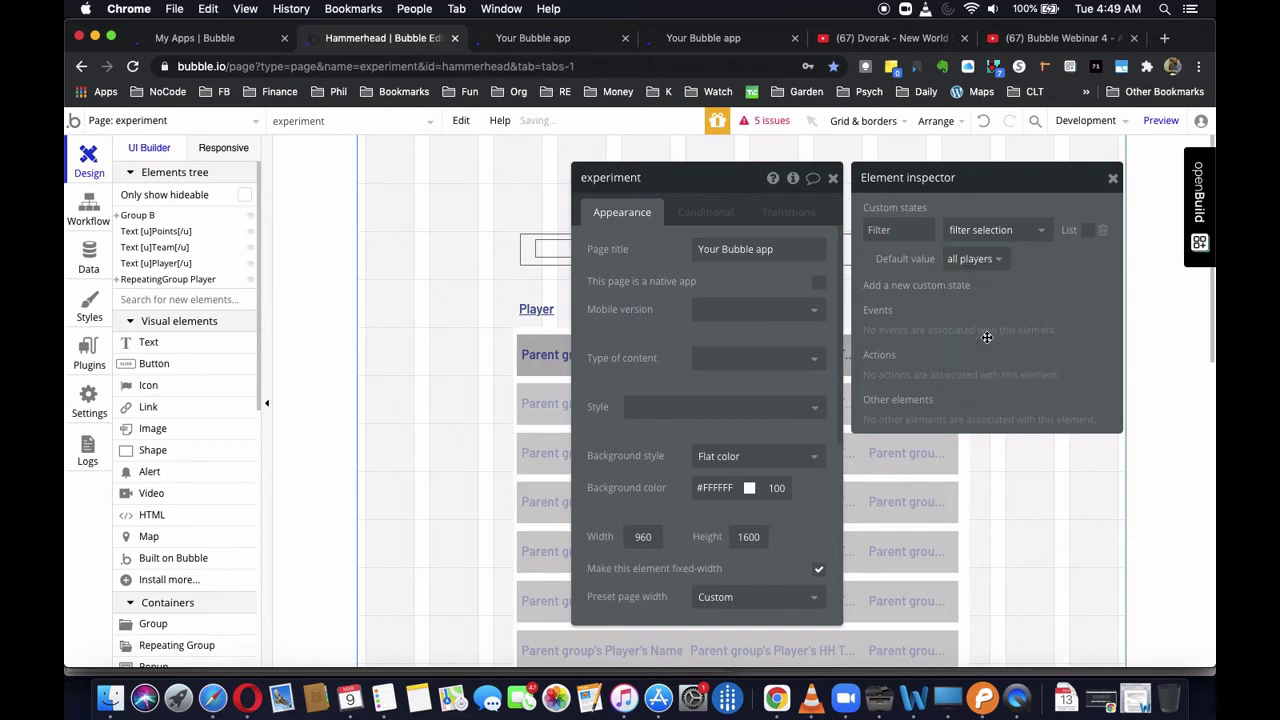
pyautogui.click(1113, 180)
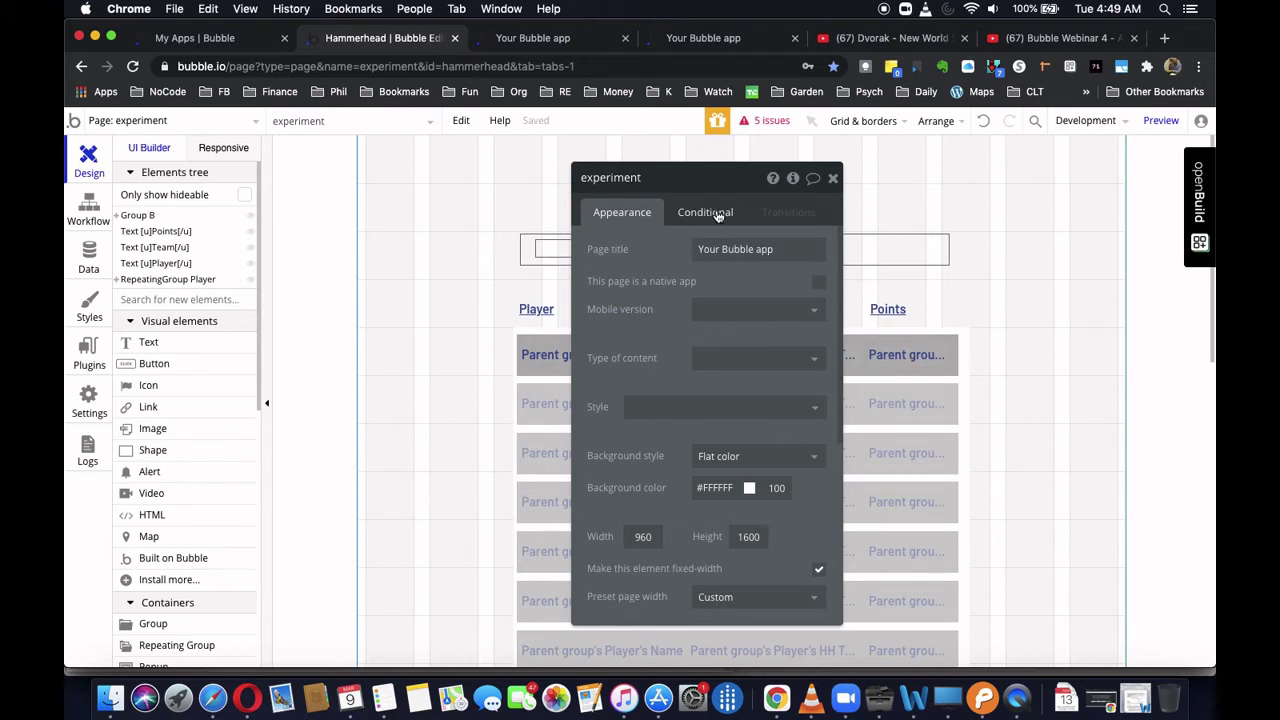
pyautogui.click(718, 214)
pyautogui.click(707, 252)
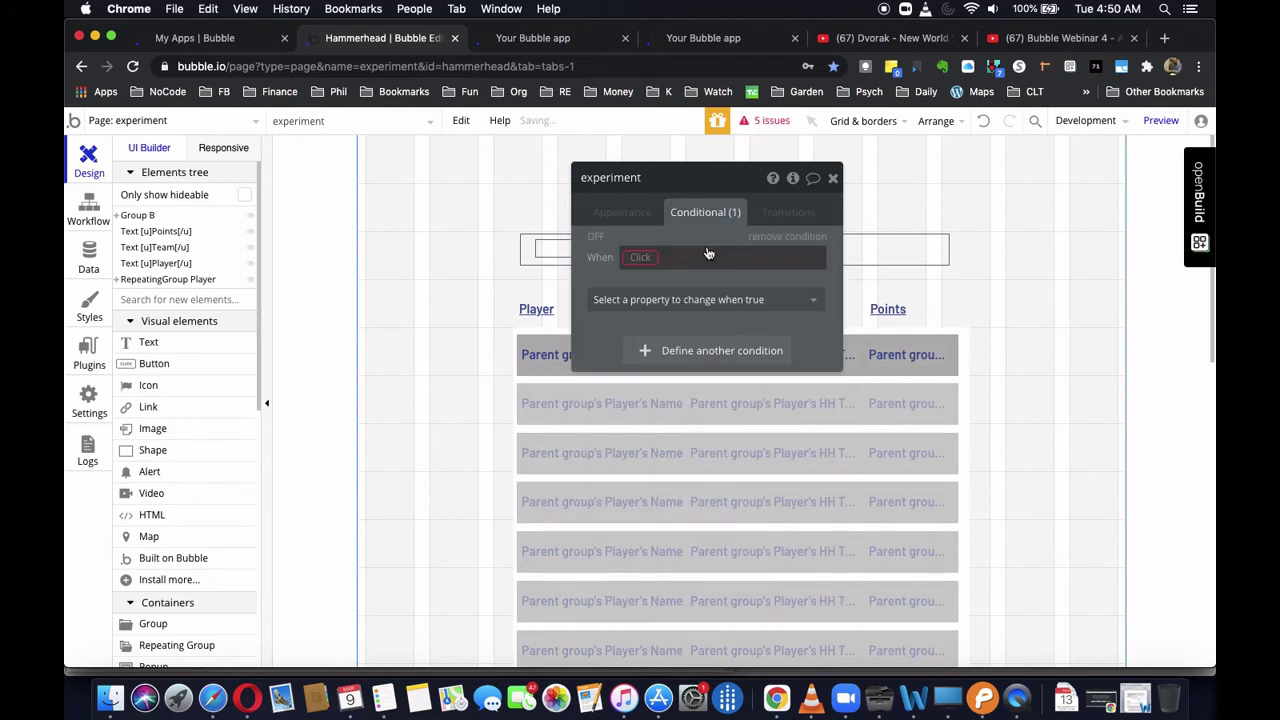
pyautogui.click(652, 258)
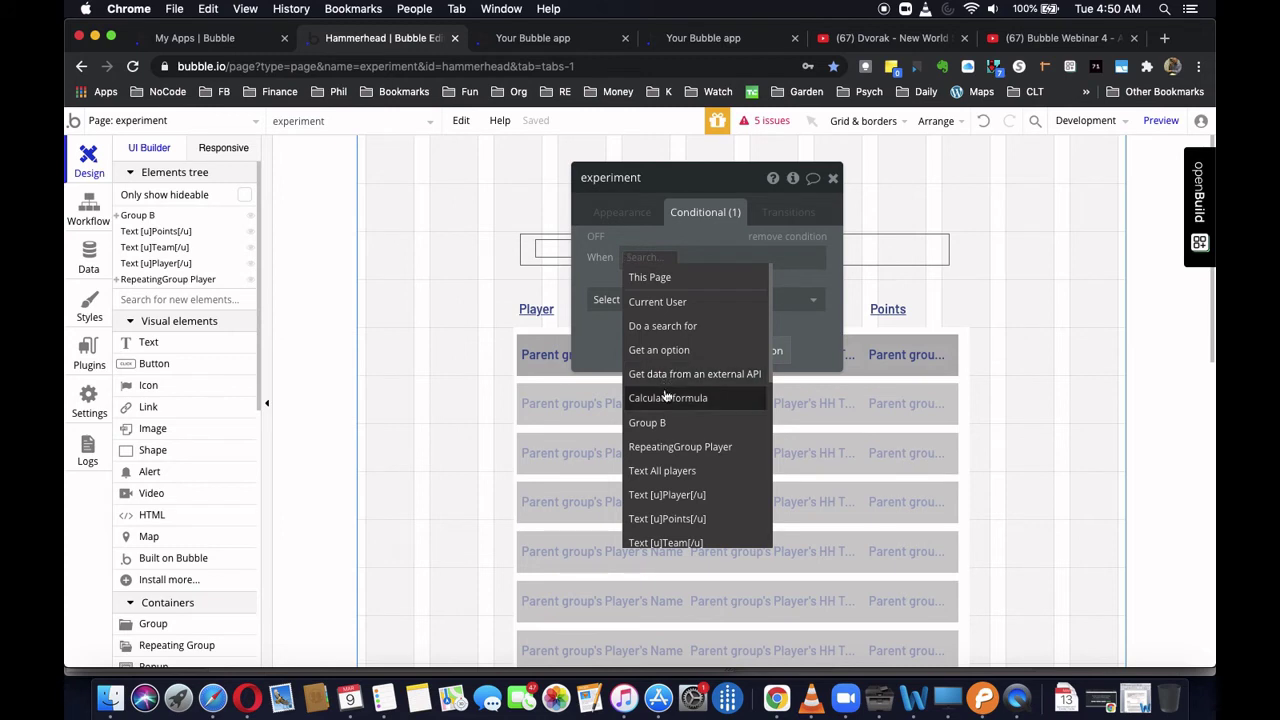
pyautogui.click(648, 277)
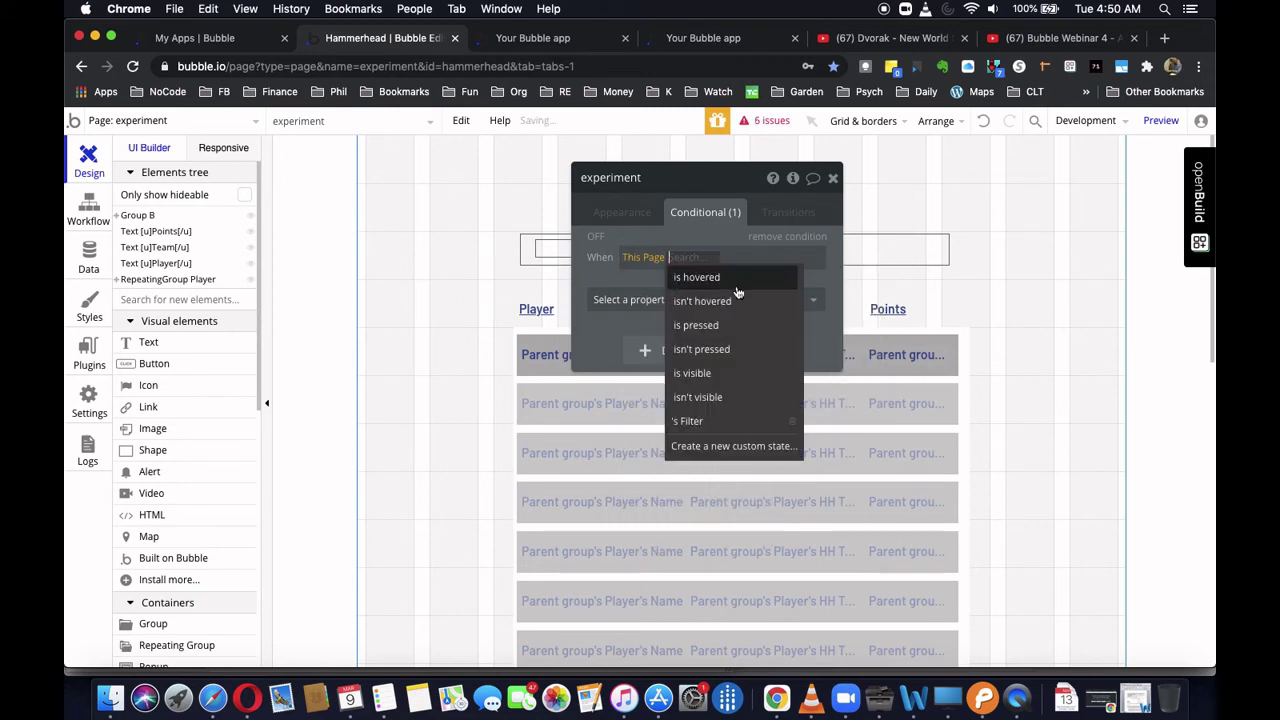
pyautogui.click(706, 421)
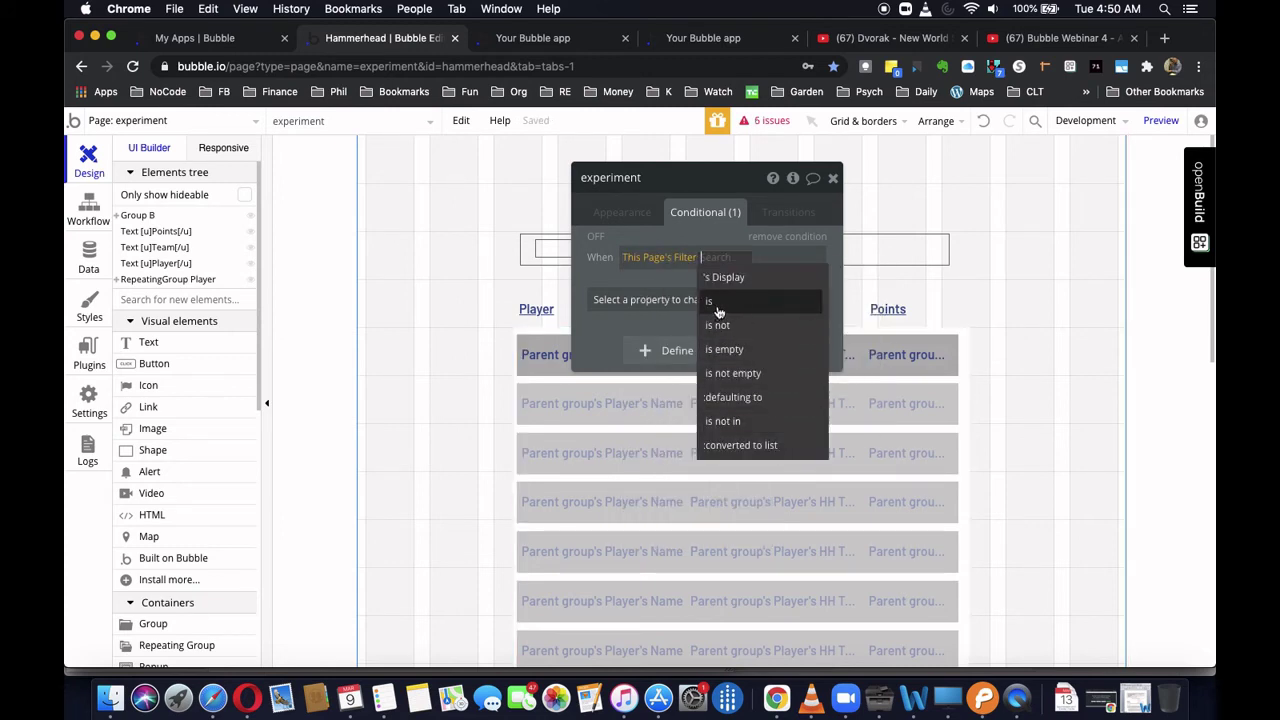
pyautogui.click(714, 304)
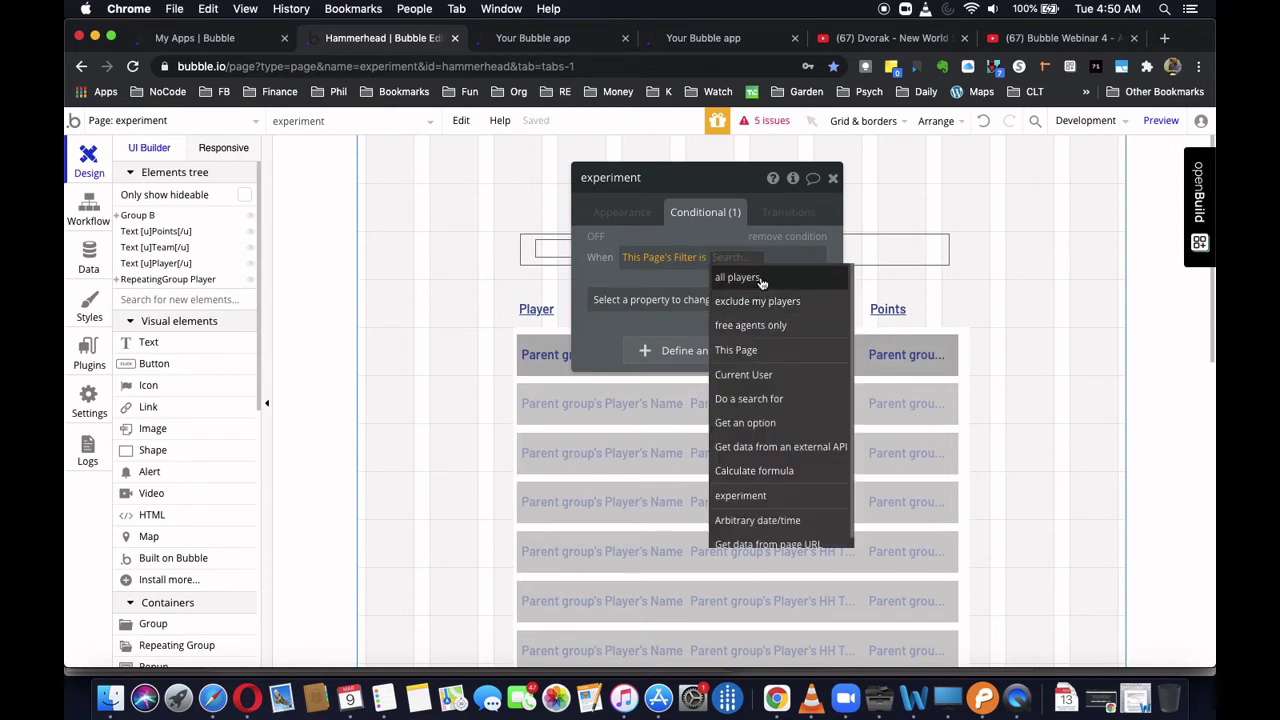
pyautogui.click(758, 279)
pyautogui.click(758, 304)
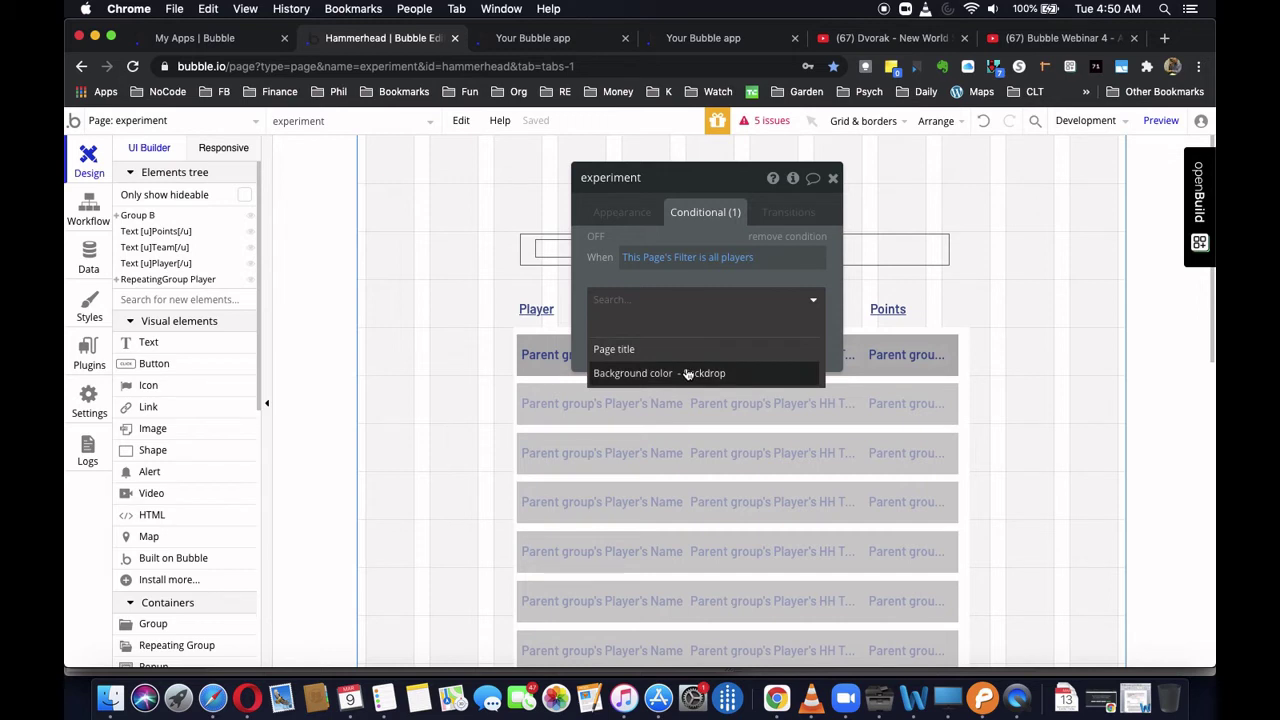
pyautogui.click(791, 240)
pyautogui.click(833, 177)
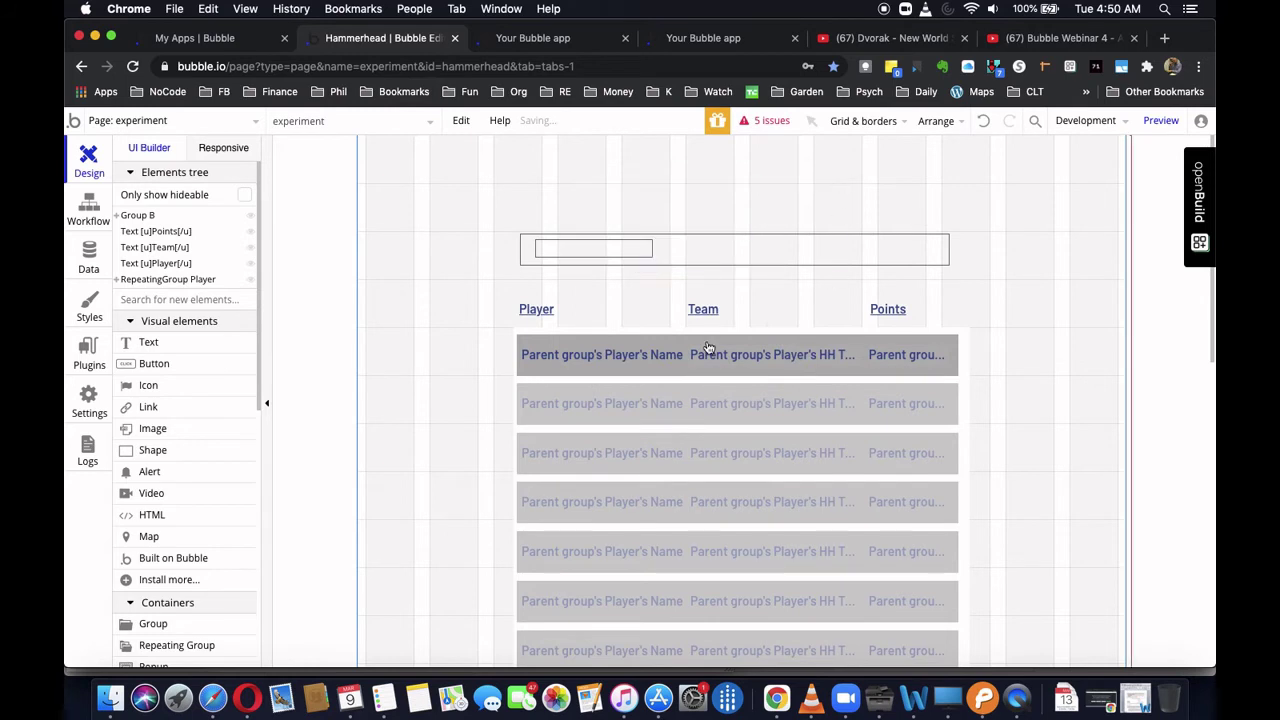
# - Set the height of the All players text in the filter bar to 32
pyautogui.moveTo(590, 250)
pyautogui.mouseDown()
pyautogui.moveTo(586, 266)
pyautogui.moveTo(577, 252)
pyautogui.mouseUp()
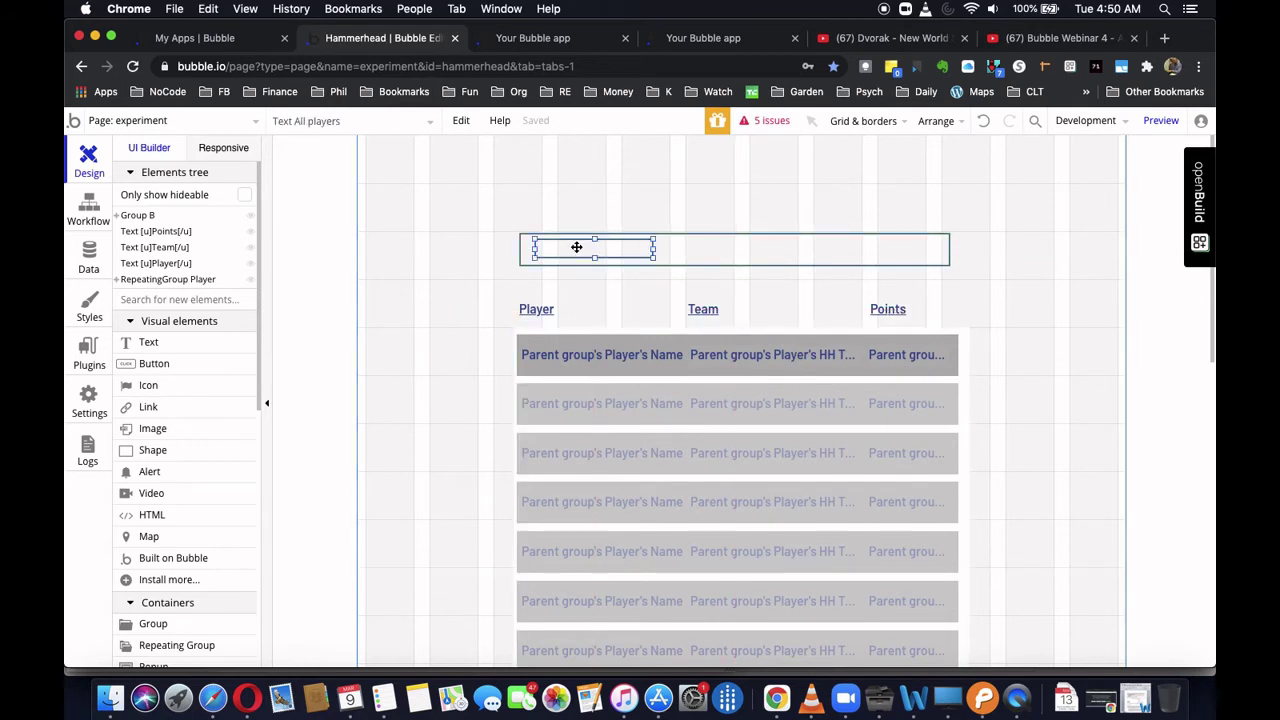
pyautogui.doubleClick(576, 247)
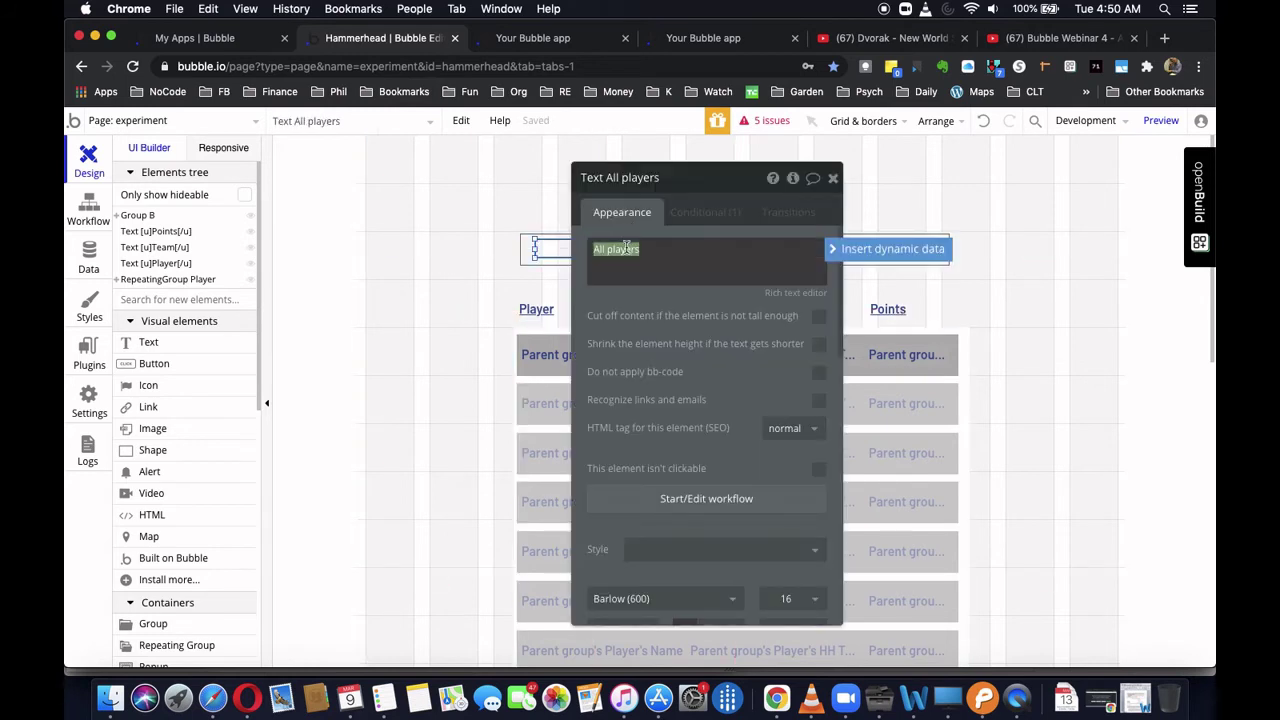
pyautogui.scroll(-10, 637, 371)
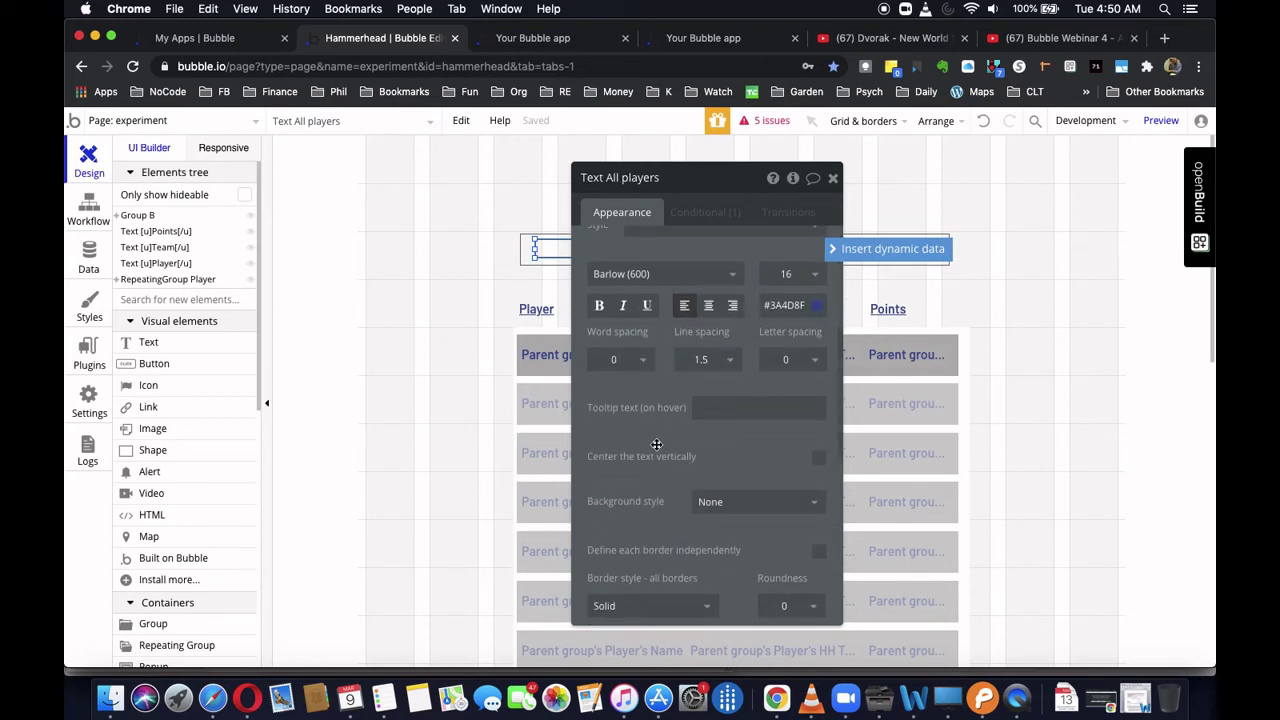
pyautogui.scroll(-1, 656, 444)
pyautogui.scroll(-5, 672, 540)
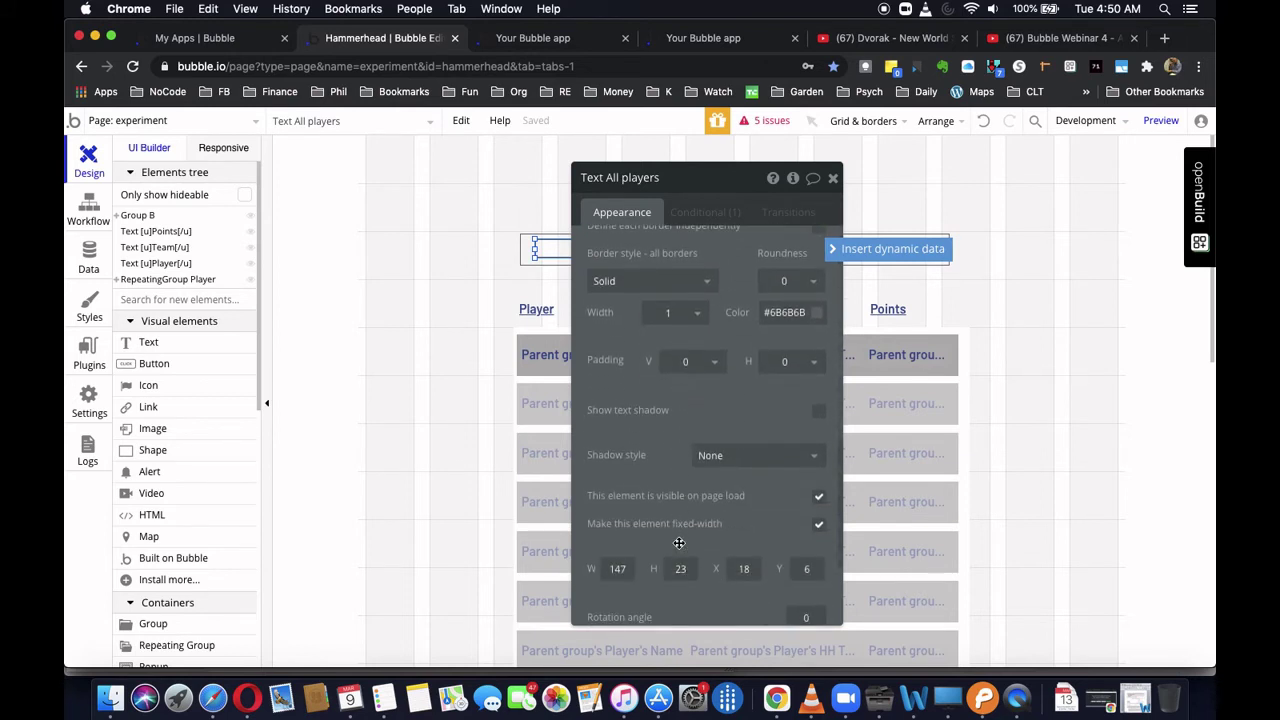
pyautogui.doubleClick(680, 568)
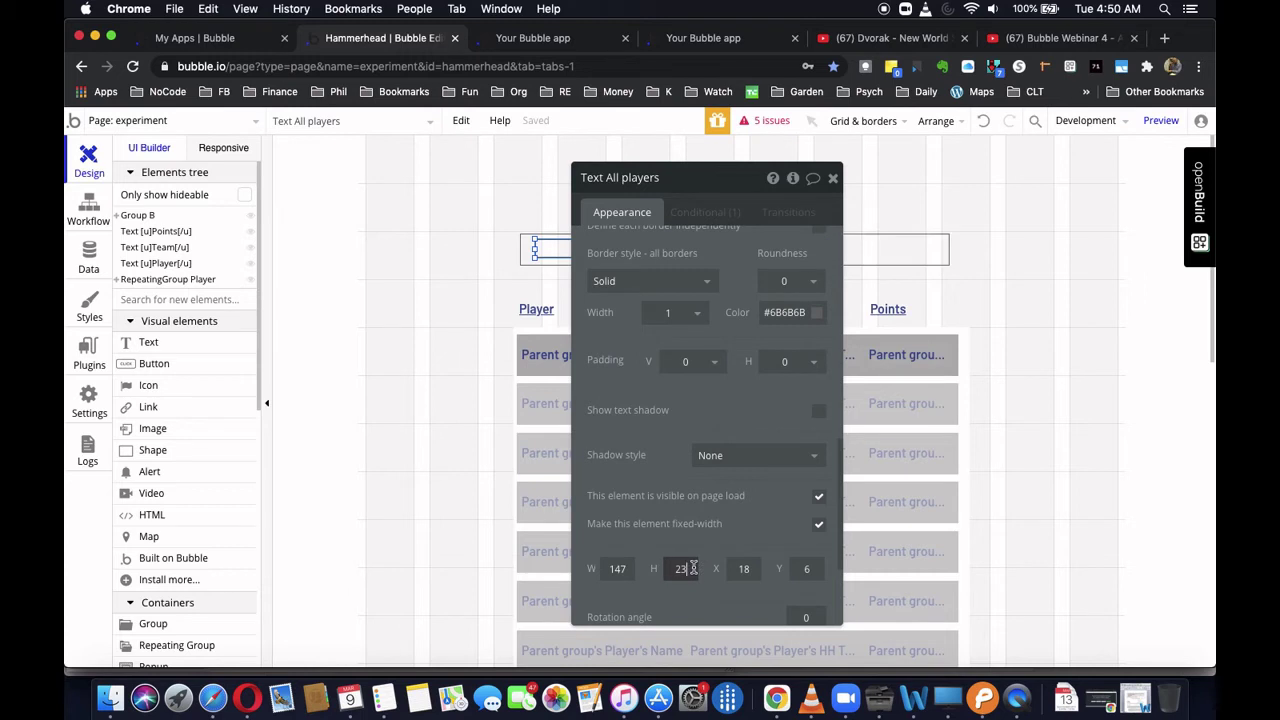
pyautogui.write('2')
pyautogui.press('BackSpace')
pyautogui.write('30')
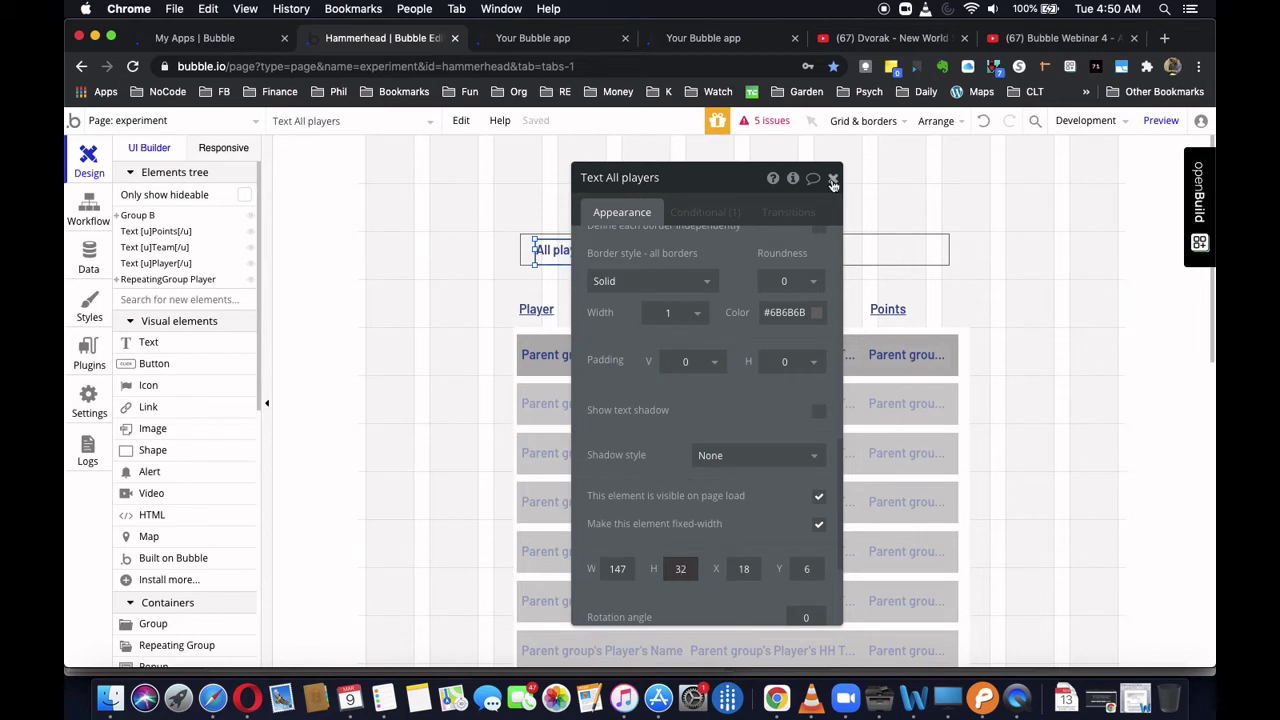
# - Define the blank condition on the All players text as experiment's Filter is all players
pyautogui.click(712, 214)
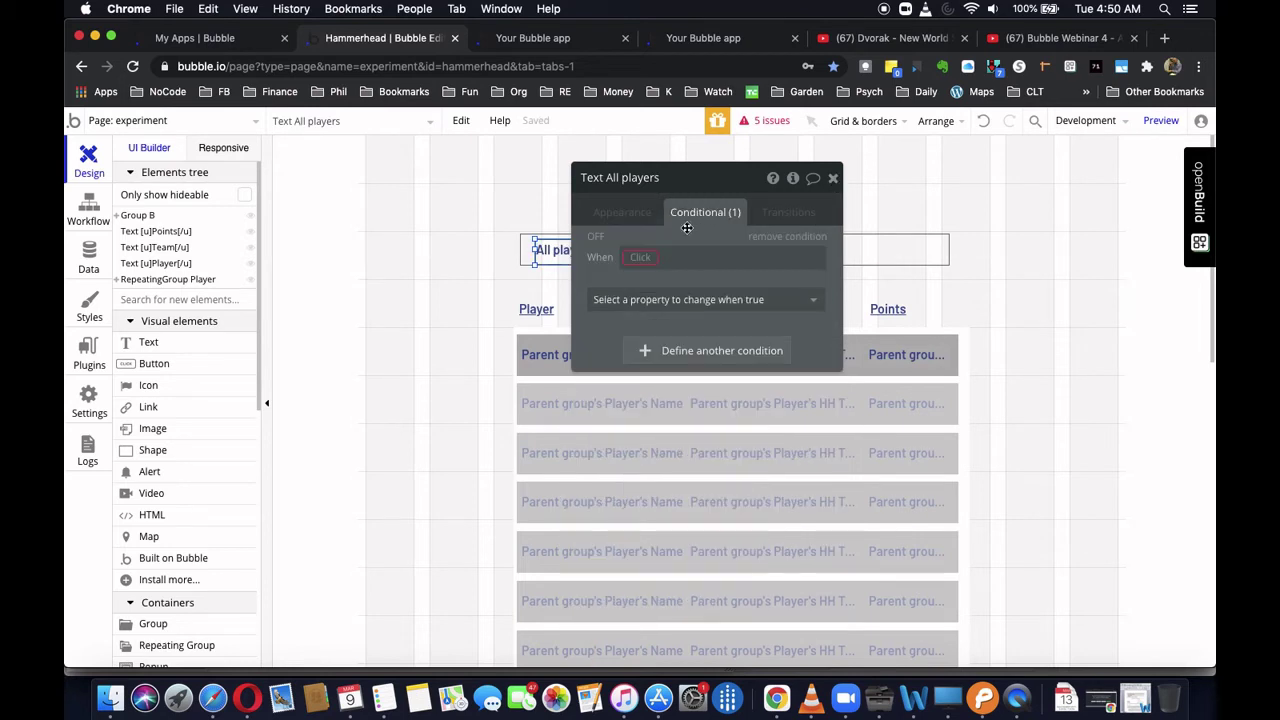
pyautogui.click(641, 258)
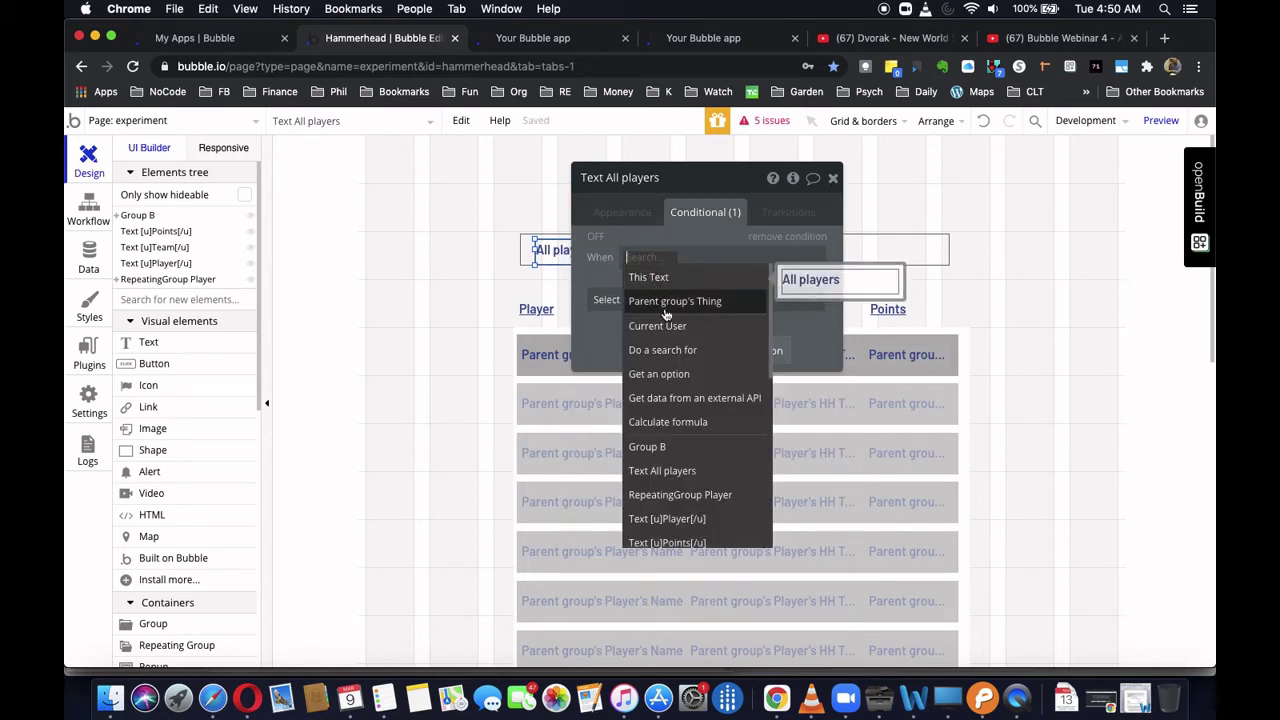
pyautogui.scroll(-3, 668, 425)
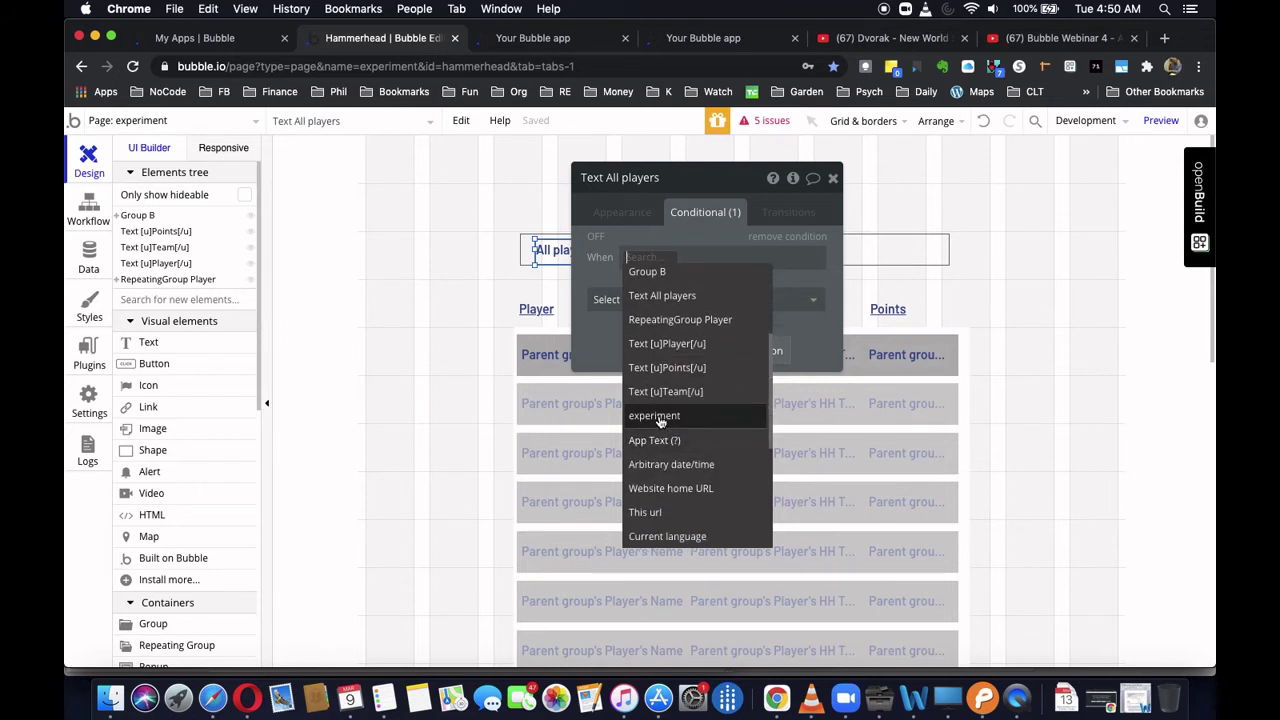
pyautogui.click(661, 421)
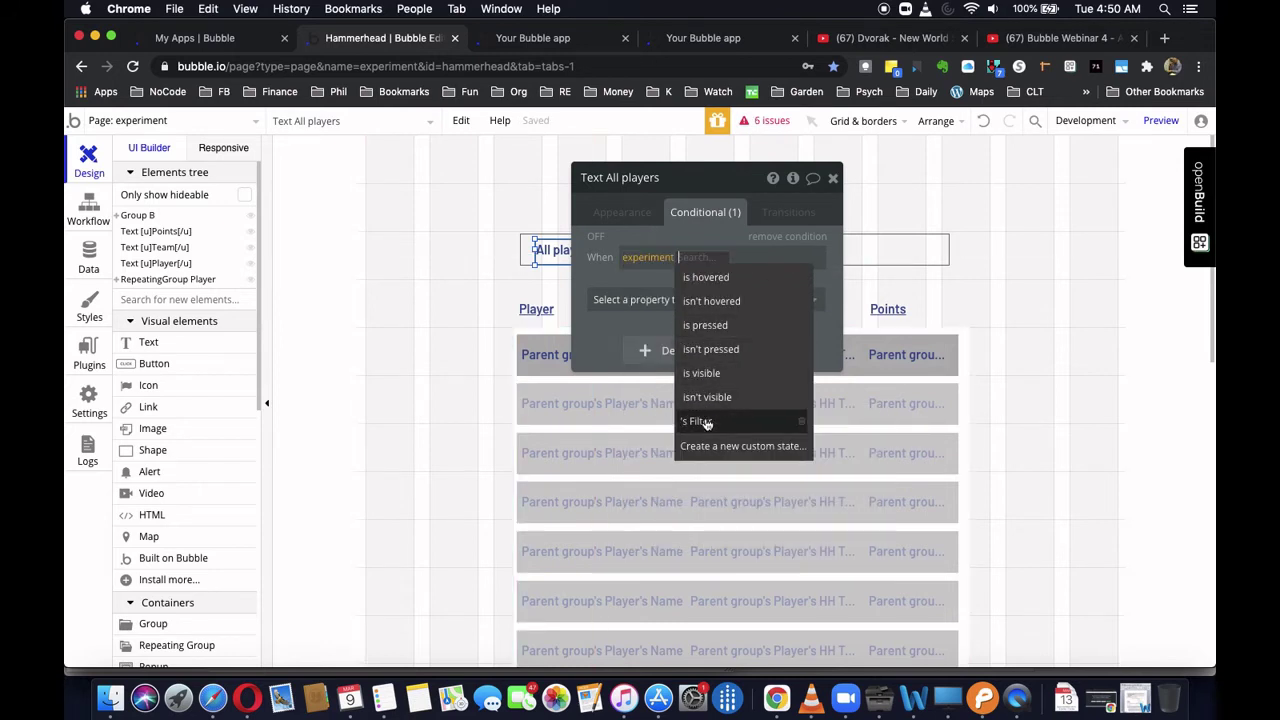
pyautogui.click(702, 422)
pyautogui.click(735, 302)
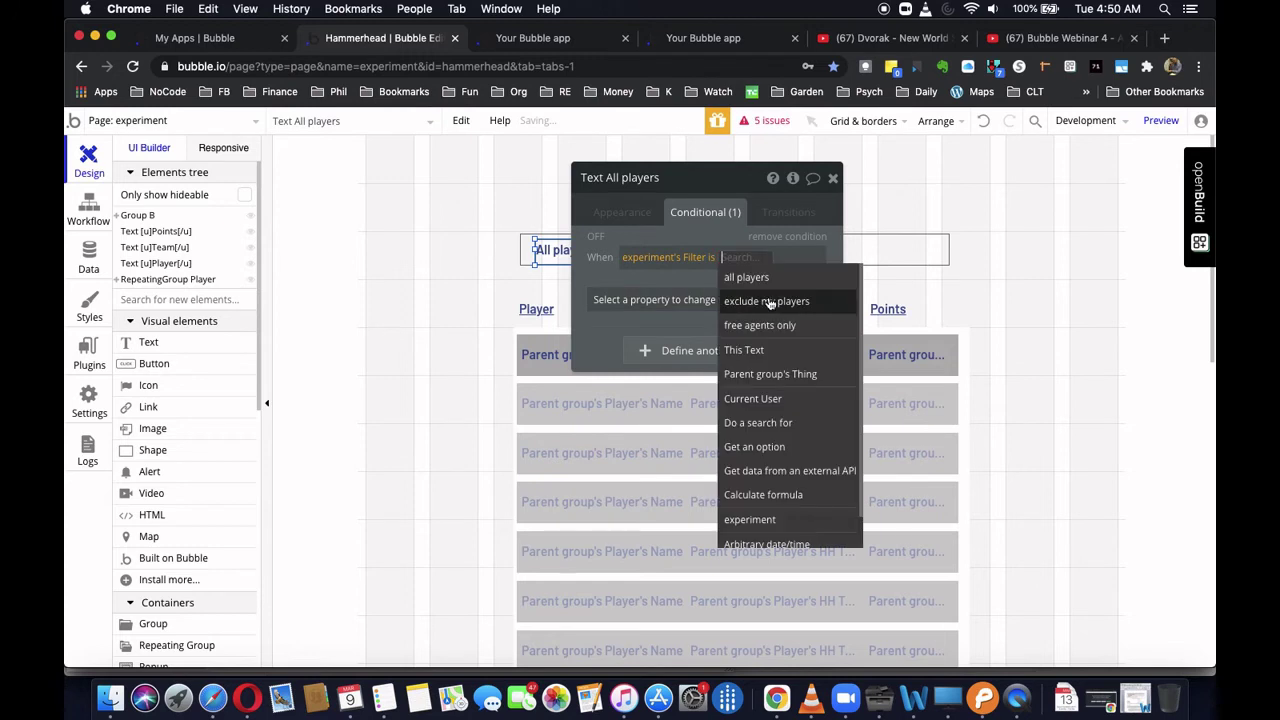
pyautogui.click(747, 278)
# - Make the All players condition change the background style to Flat color and add background color as a second property
pyautogui.click(749, 302)
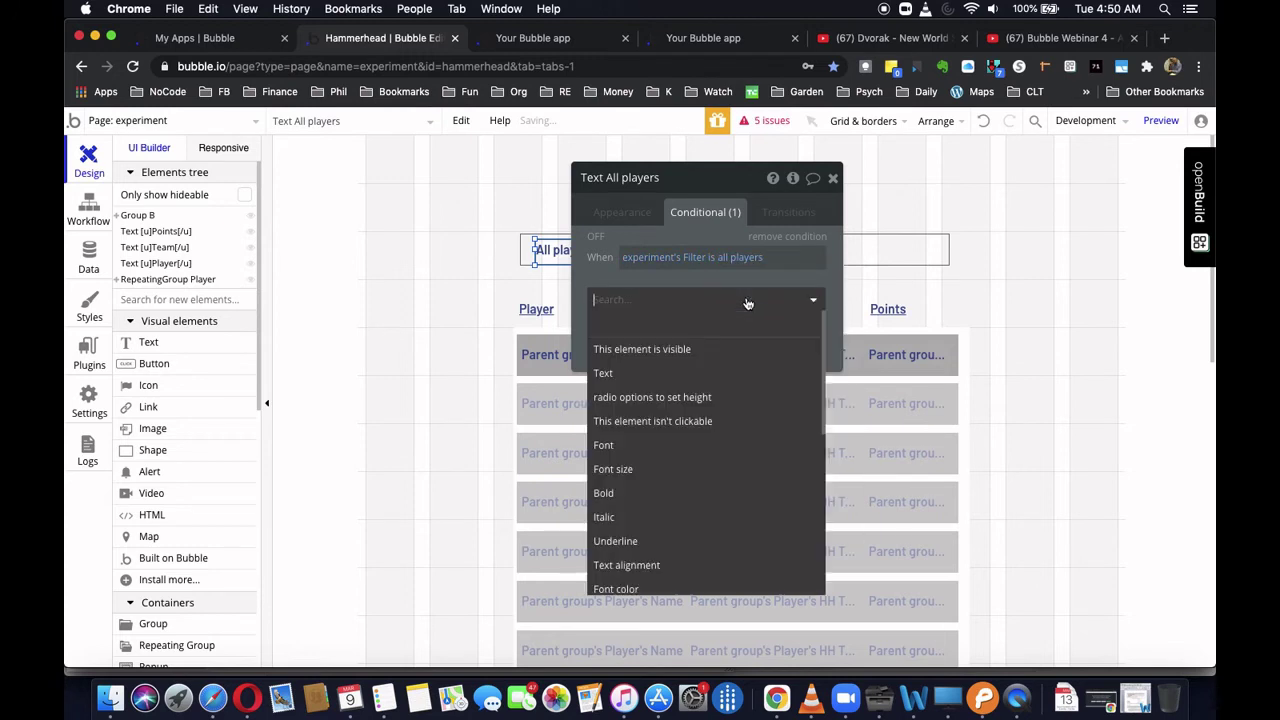
pyautogui.scroll(-4, 678, 470)
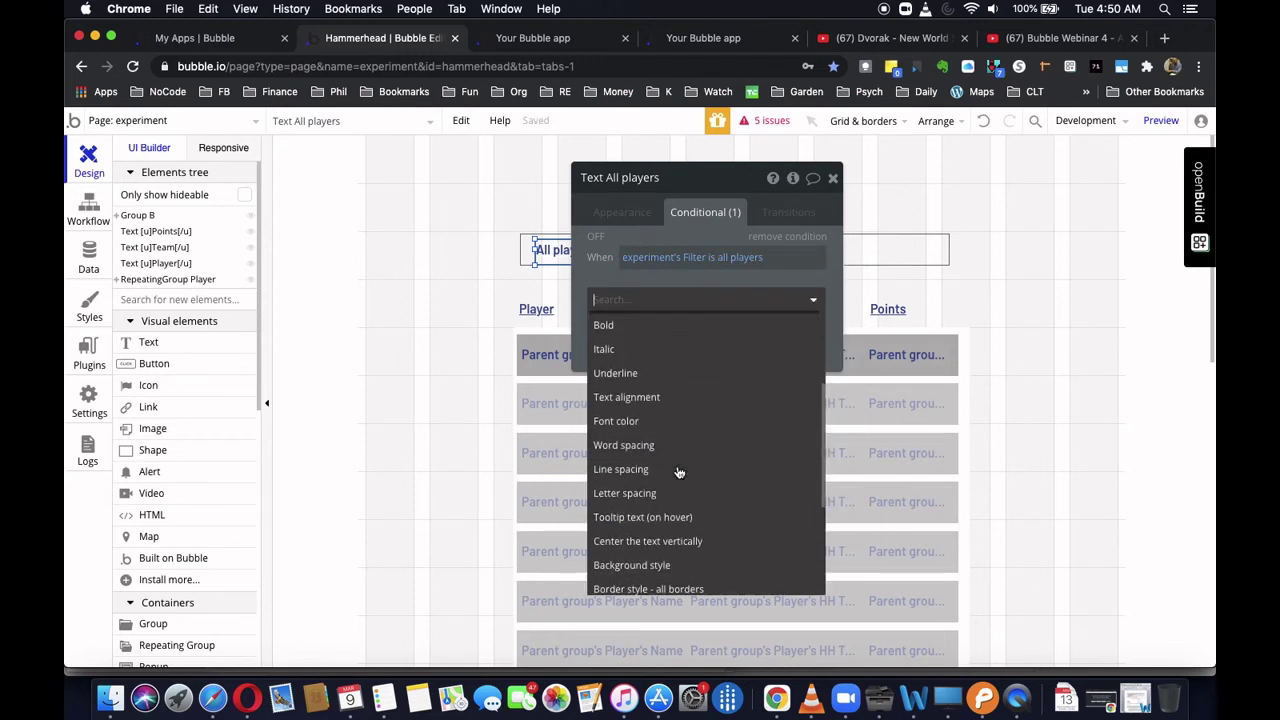
pyautogui.scroll(-2, 678, 472)
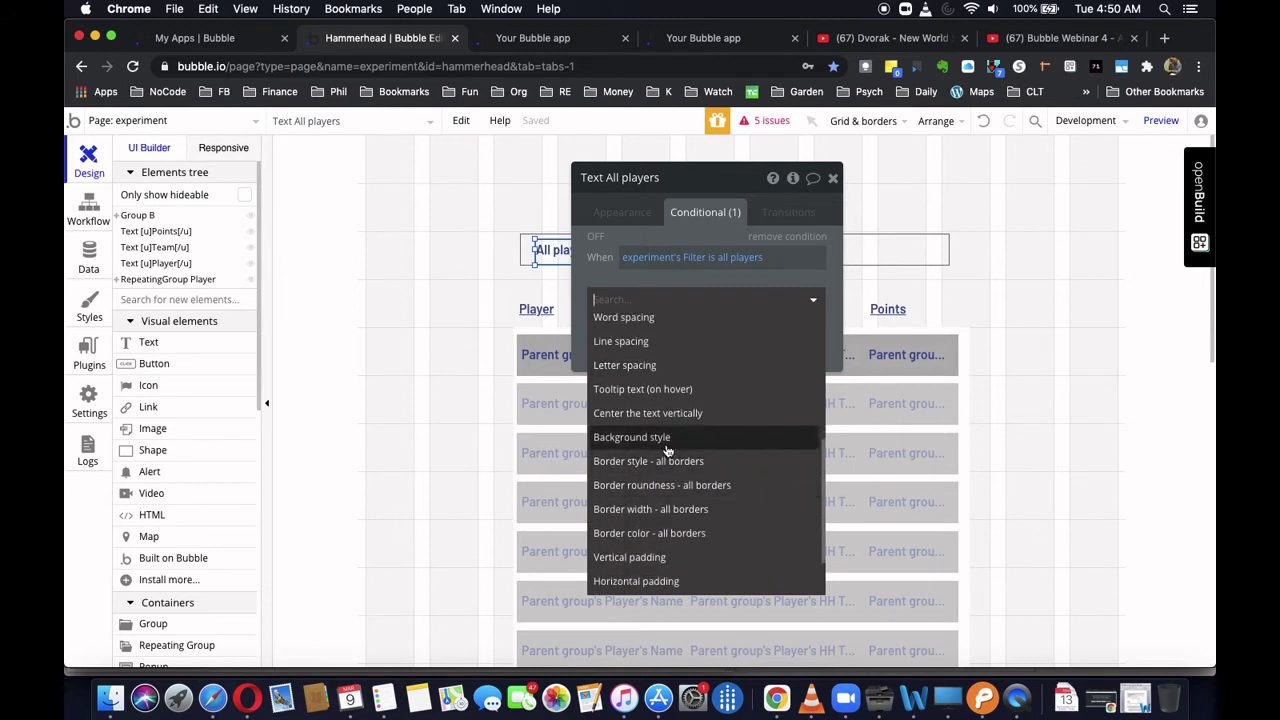
pyautogui.click(668, 449)
pyautogui.click(721, 296)
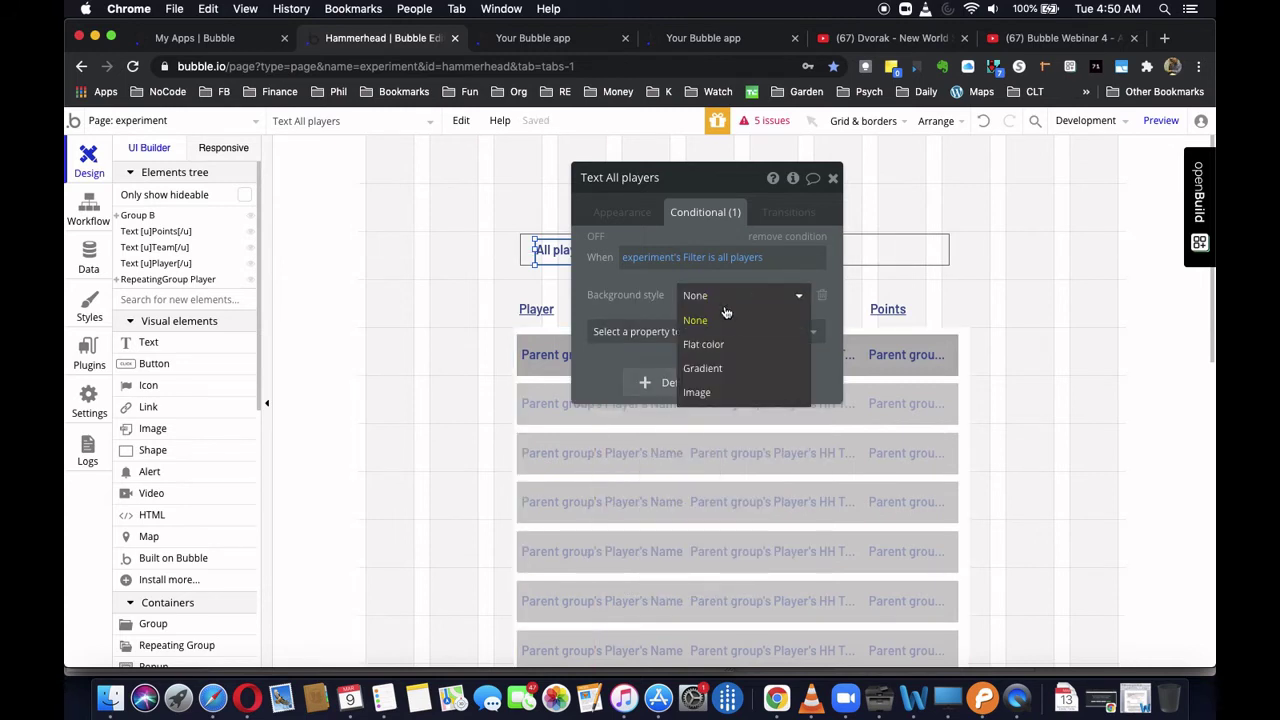
pyautogui.click(717, 344)
pyautogui.click(698, 340)
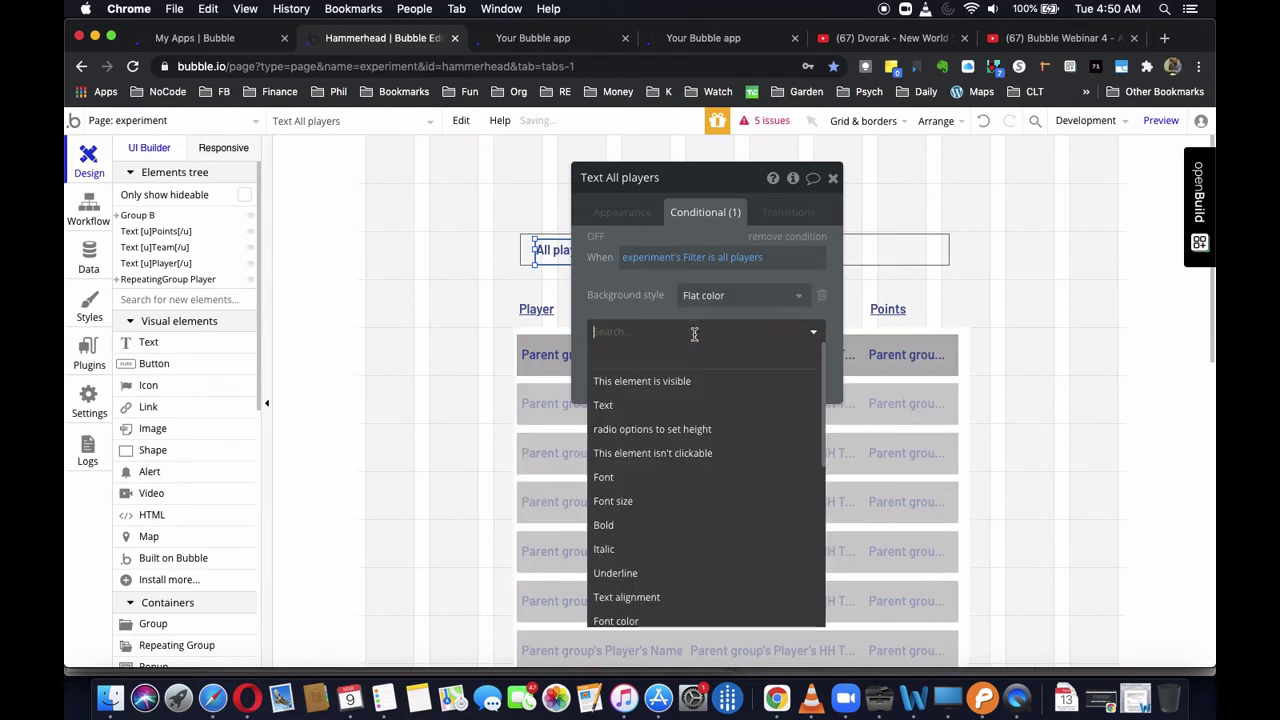
pyautogui.scroll(-5, 680, 505)
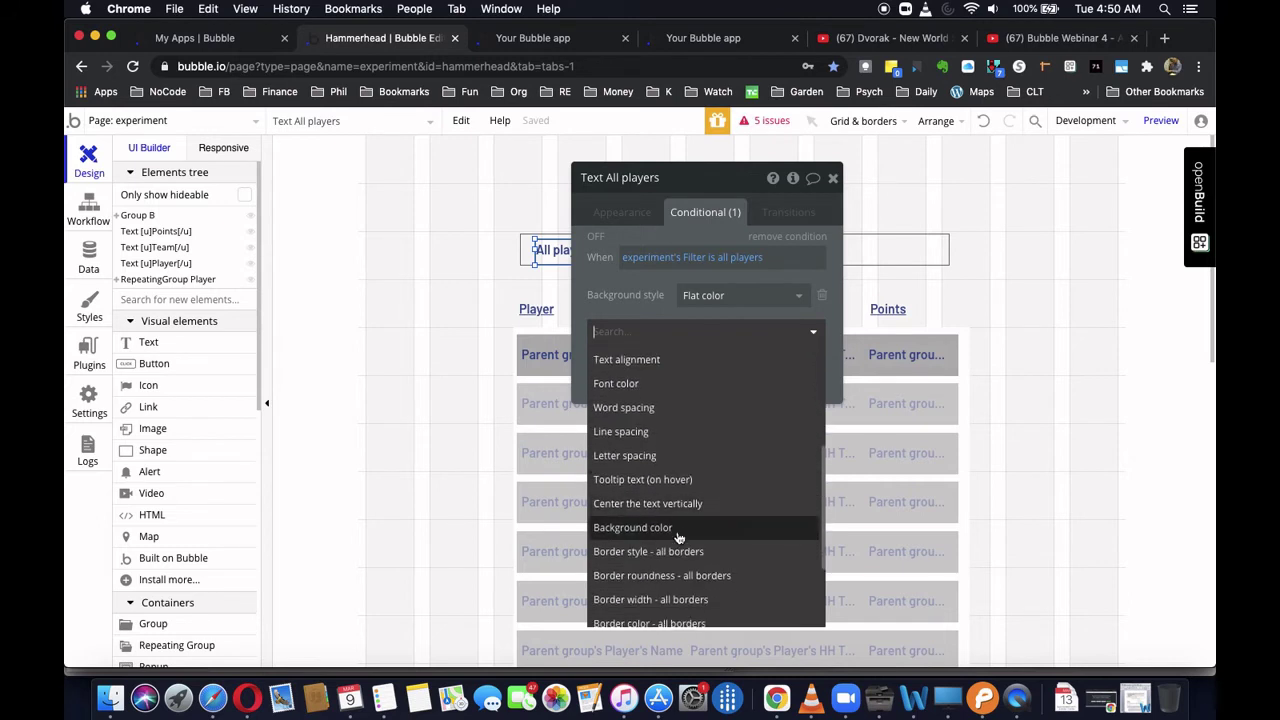
pyautogui.click(684, 530)
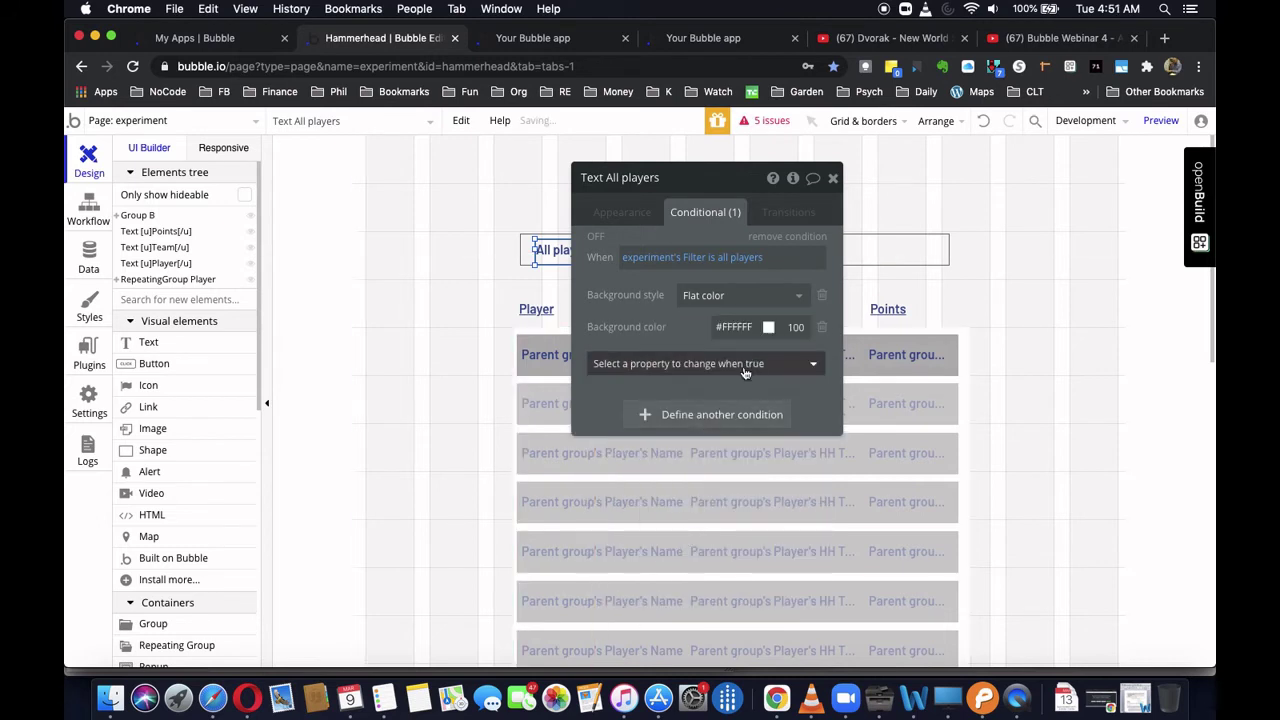
# - Set the background color in the All players condition to light green #A5E8AA
pyautogui.click(769, 331)
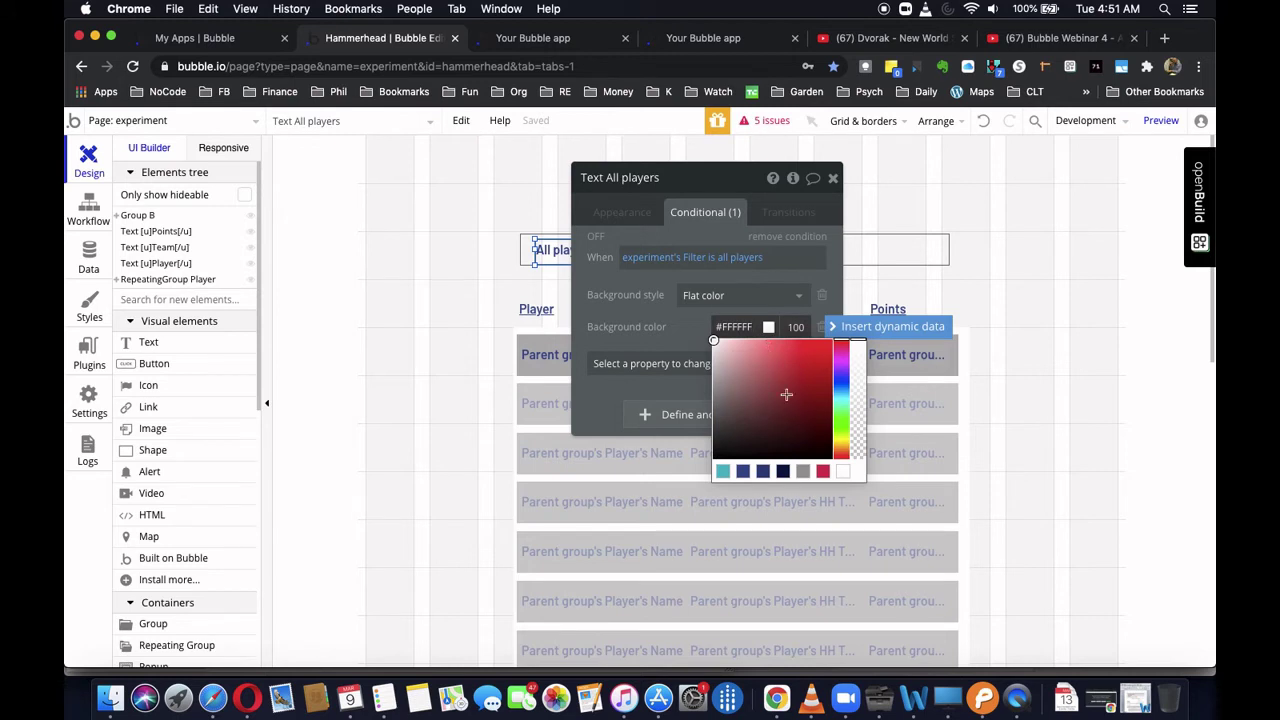
pyautogui.click(843, 418)
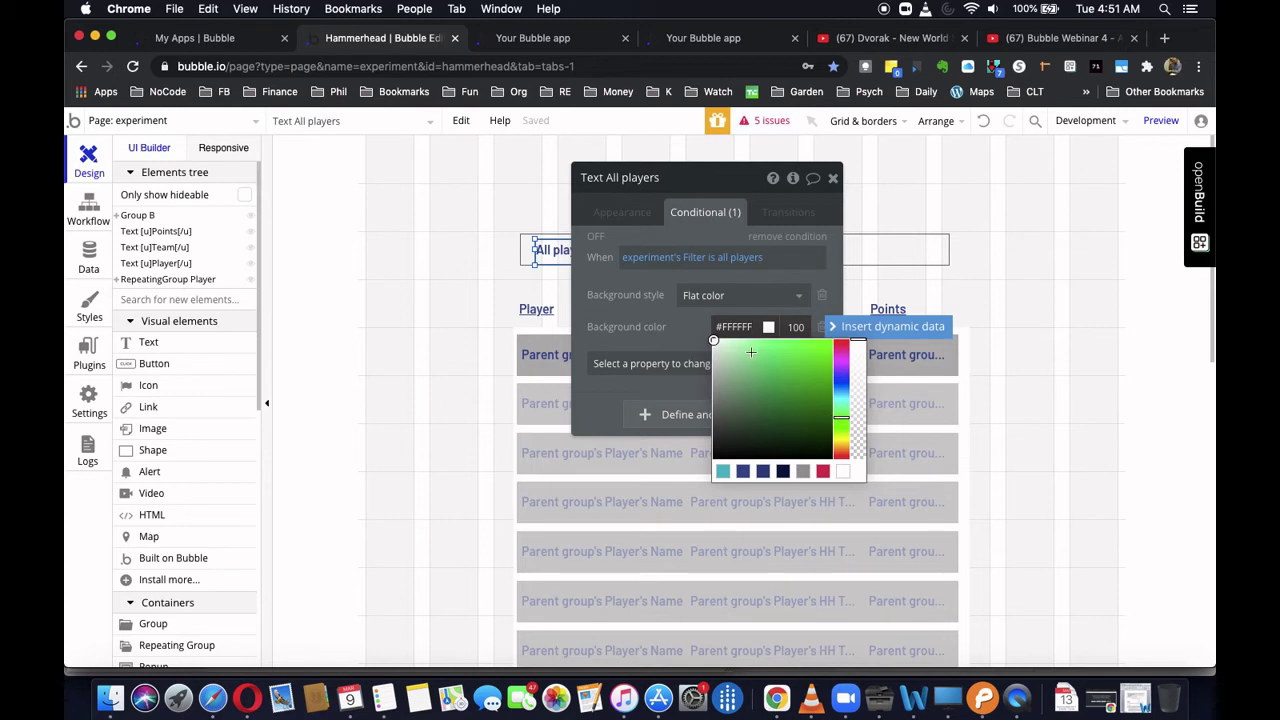
pyautogui.click(747, 350)
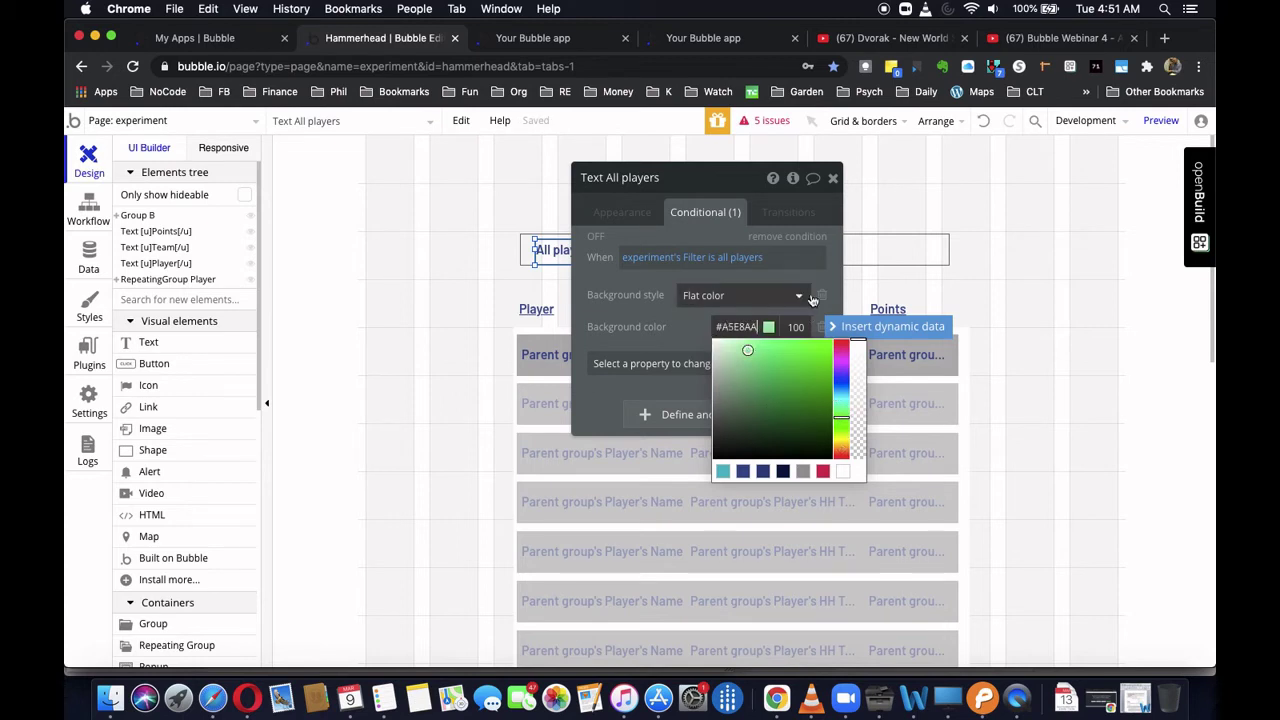
pyautogui.click(838, 251)
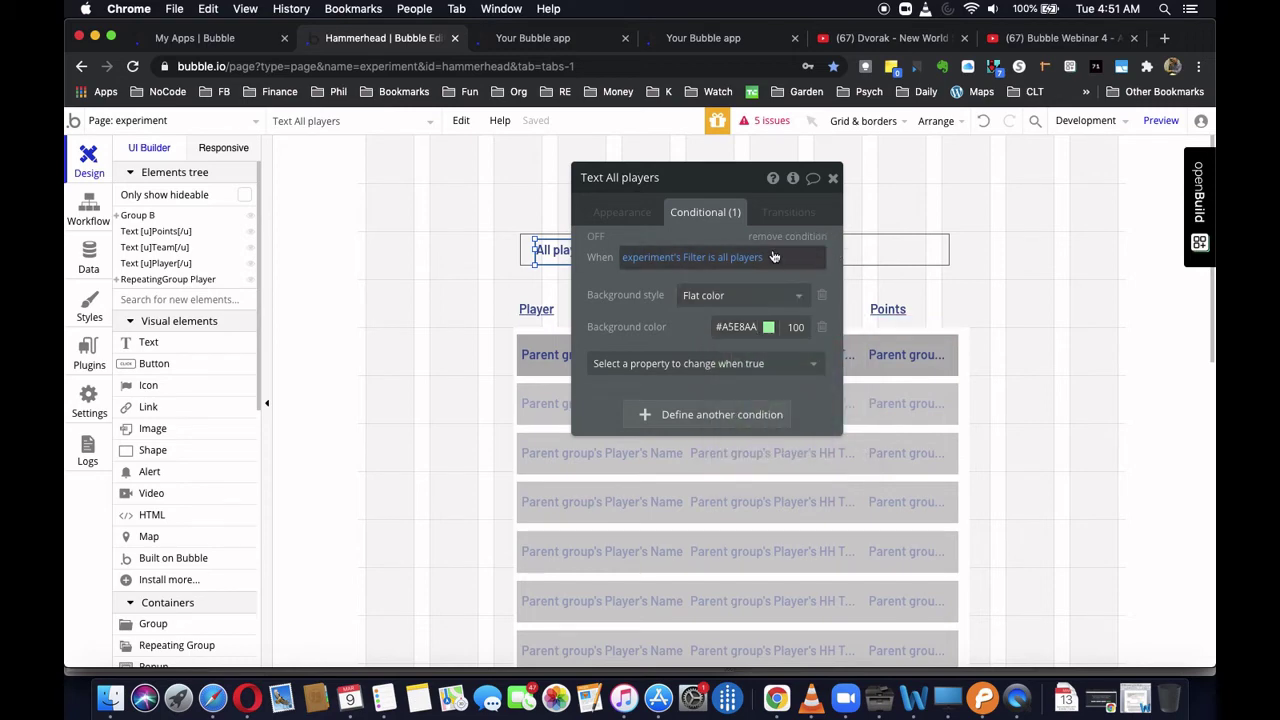
# - Create a click workflow for the All players text and add a Set state action to it
pyautogui.click(623, 211)
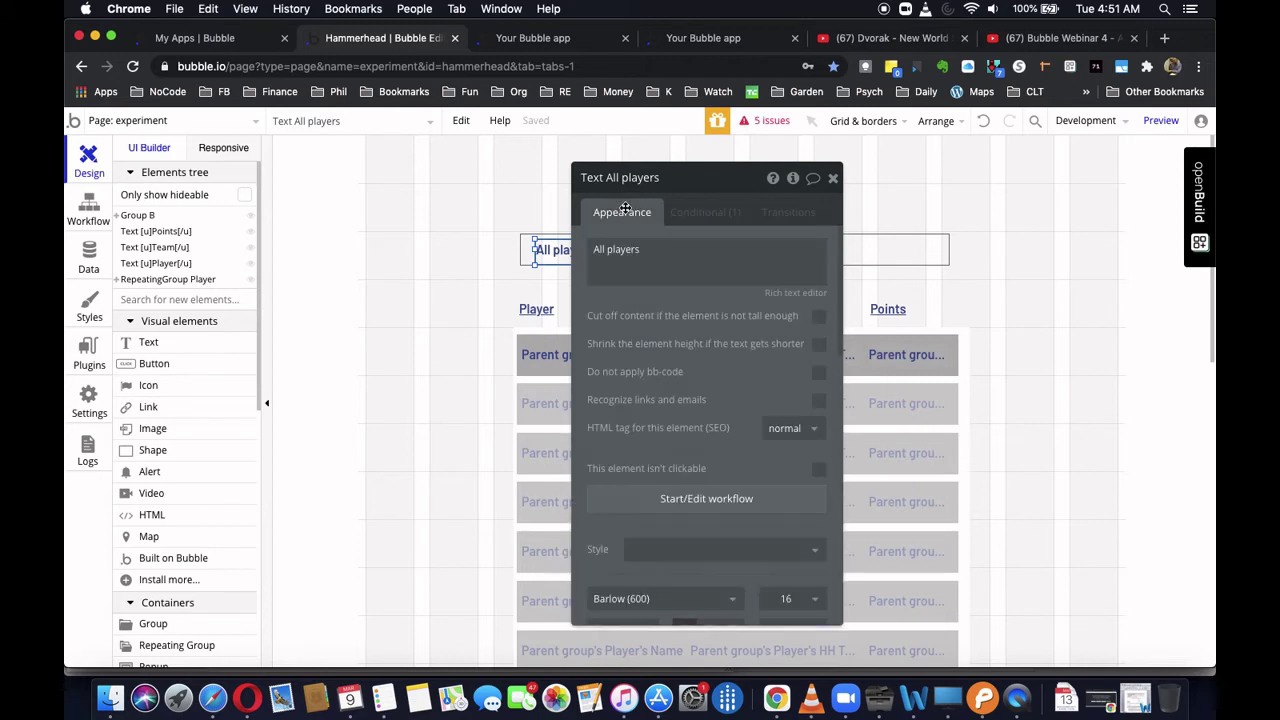
pyautogui.click(711, 500)
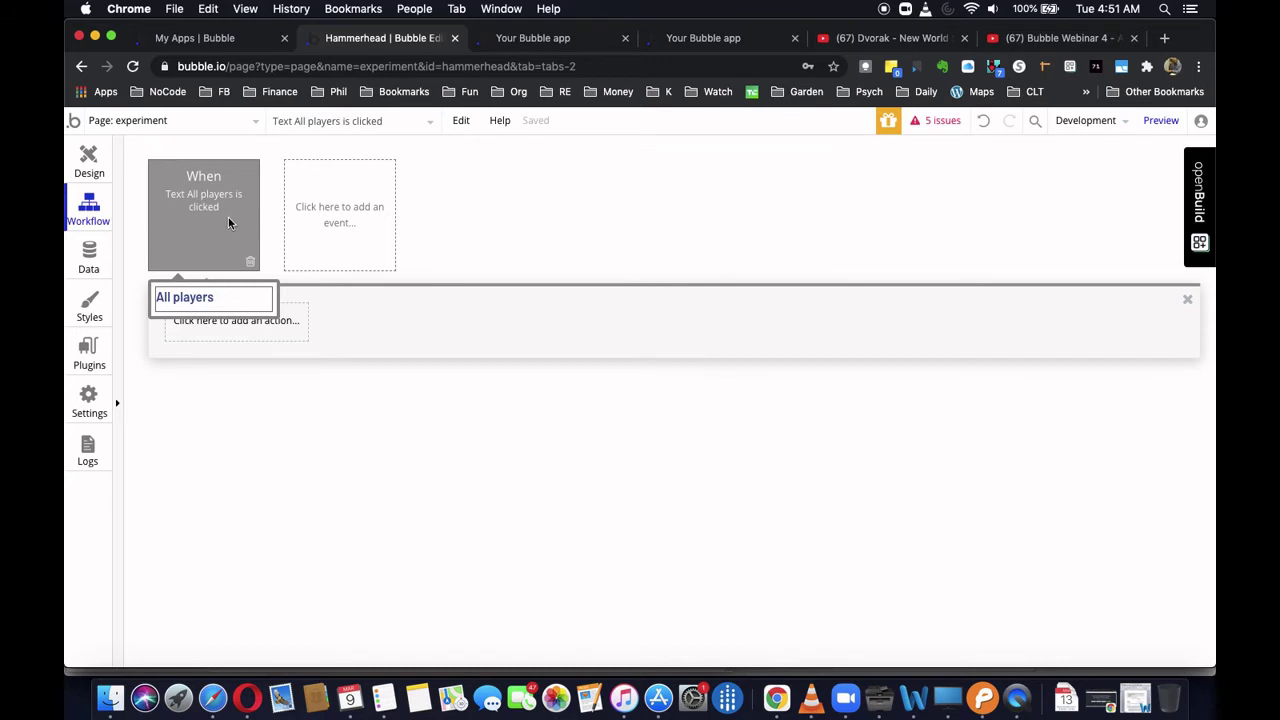
pyautogui.click(233, 322)
pyautogui.moveTo(243, 538)
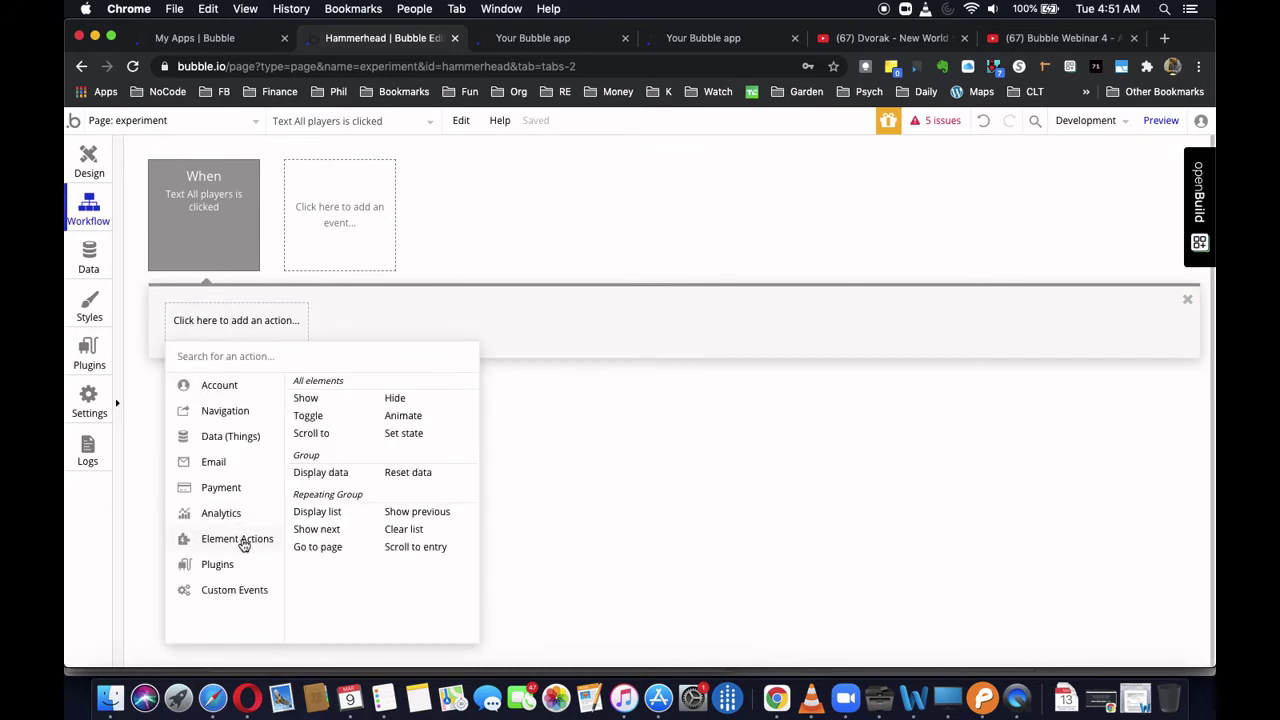
pyautogui.click(399, 438)
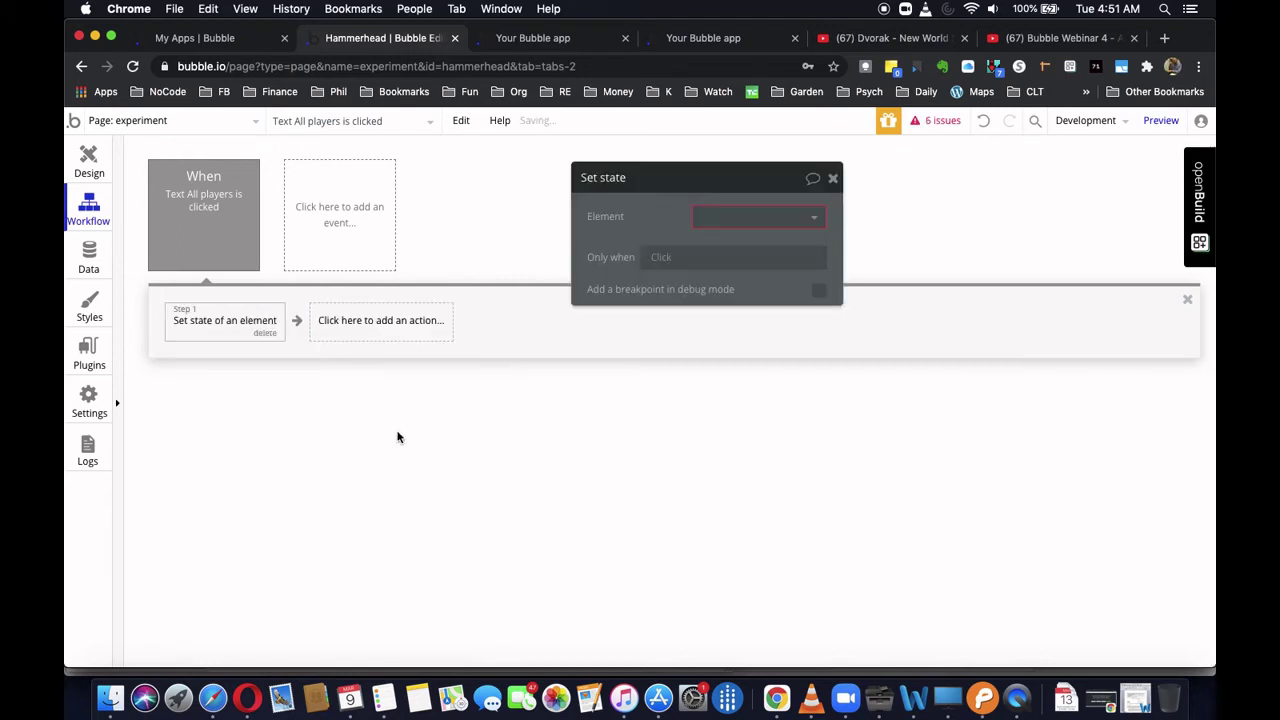
# - Configure the Set state action to set experiment's Filter custom state to all players, and close its properties
pyautogui.click(716, 216)
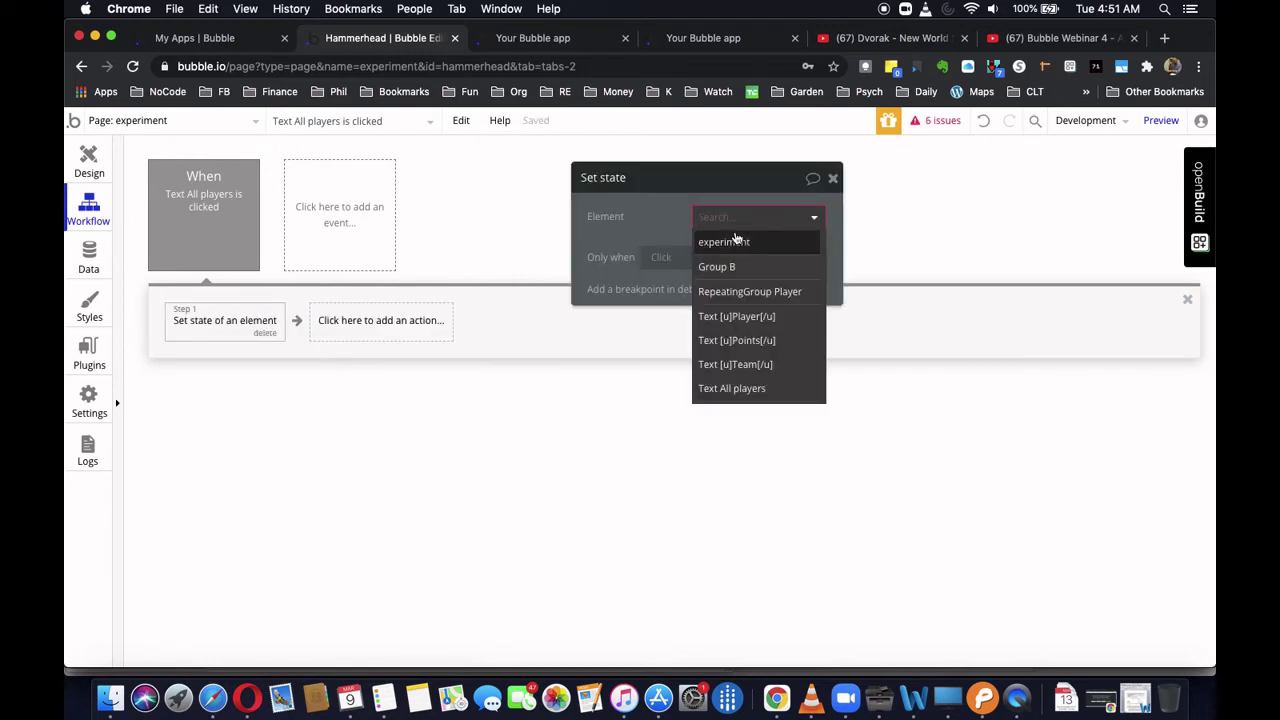
pyautogui.click(736, 245)
pyautogui.click(746, 251)
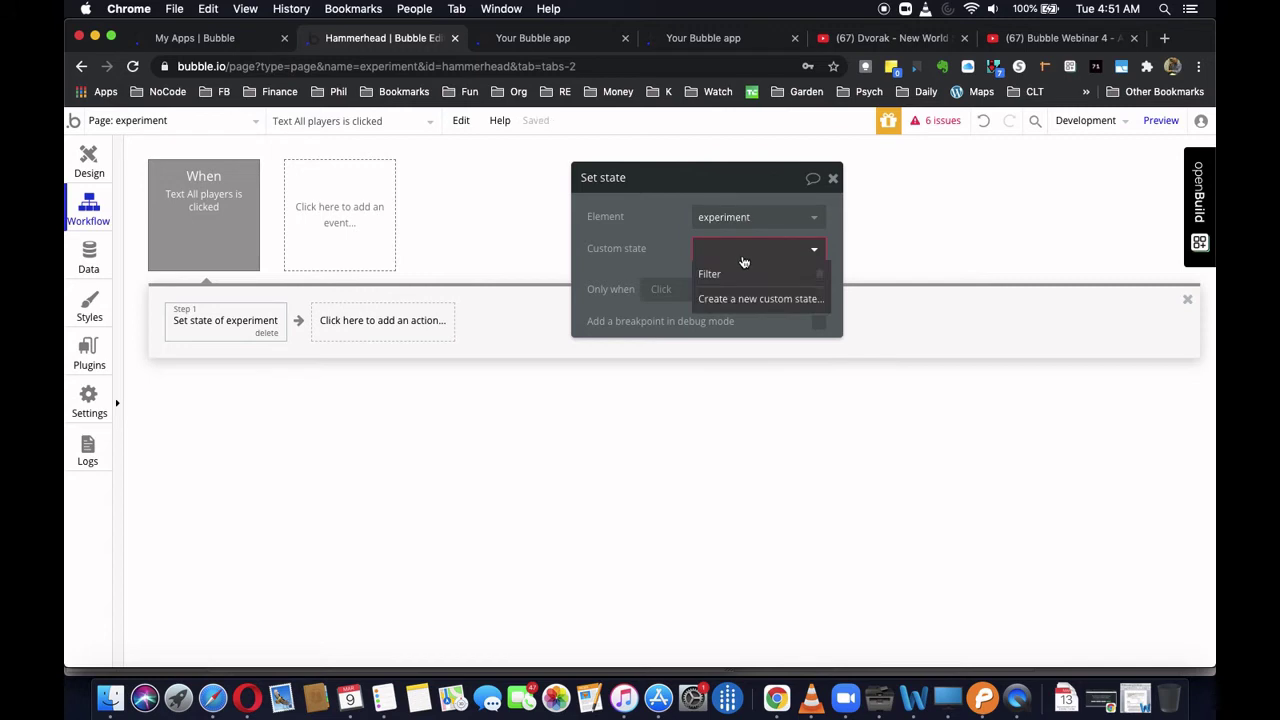
pyautogui.click(737, 271)
pyautogui.click(716, 281)
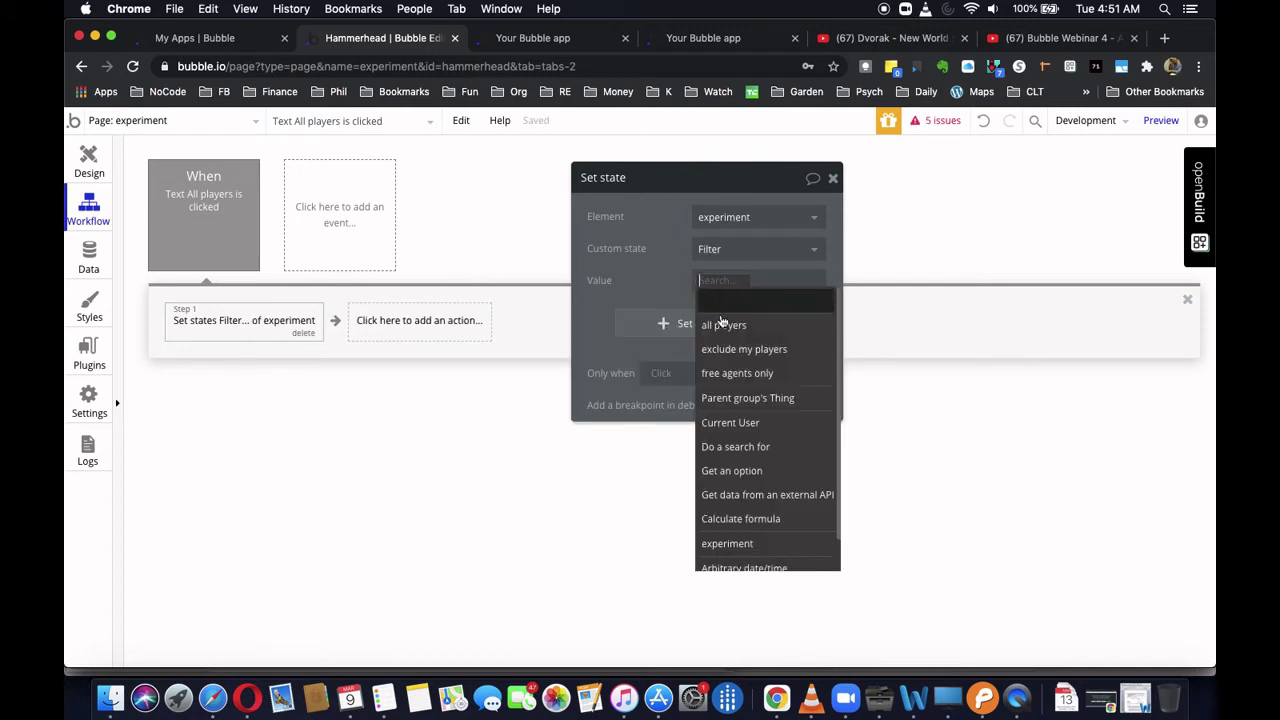
pyautogui.click(724, 326)
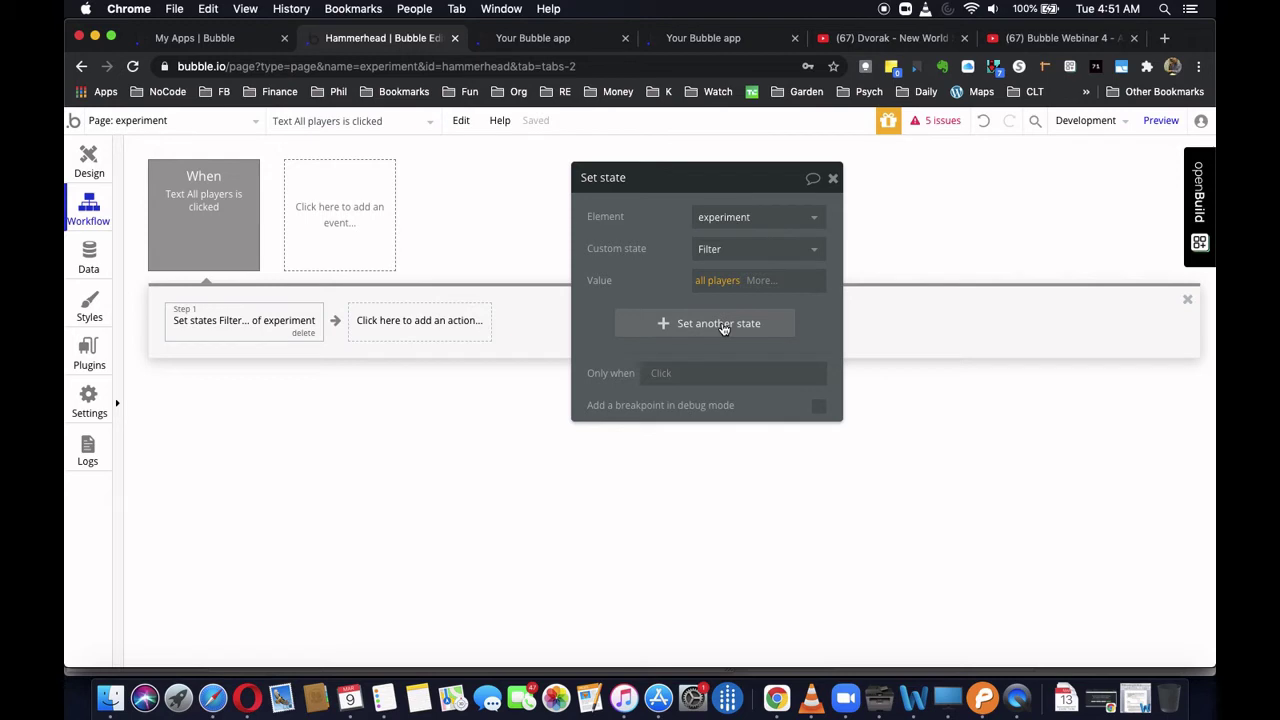
pyautogui.click(832, 178)
# - Place a copy of the All players text beside it in the filter bar and nudge the original into line with it
pyautogui.click(89, 165)
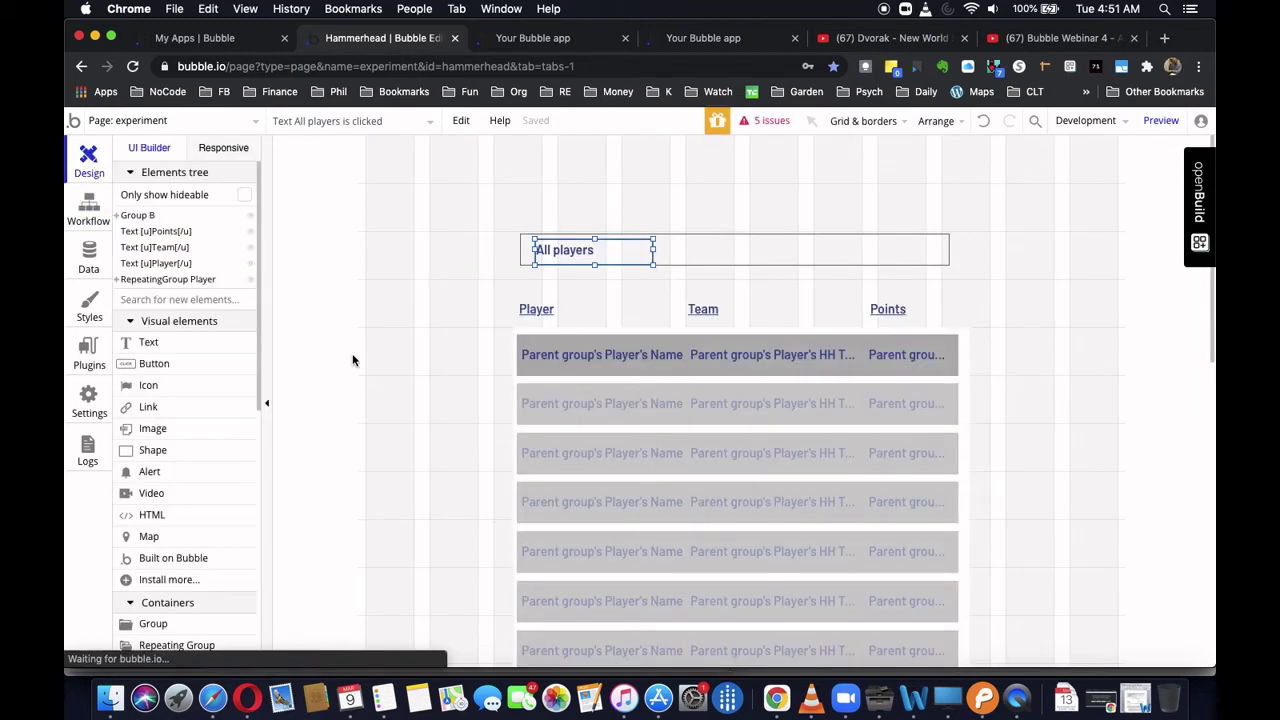
pyautogui.doubleClick(551, 250)
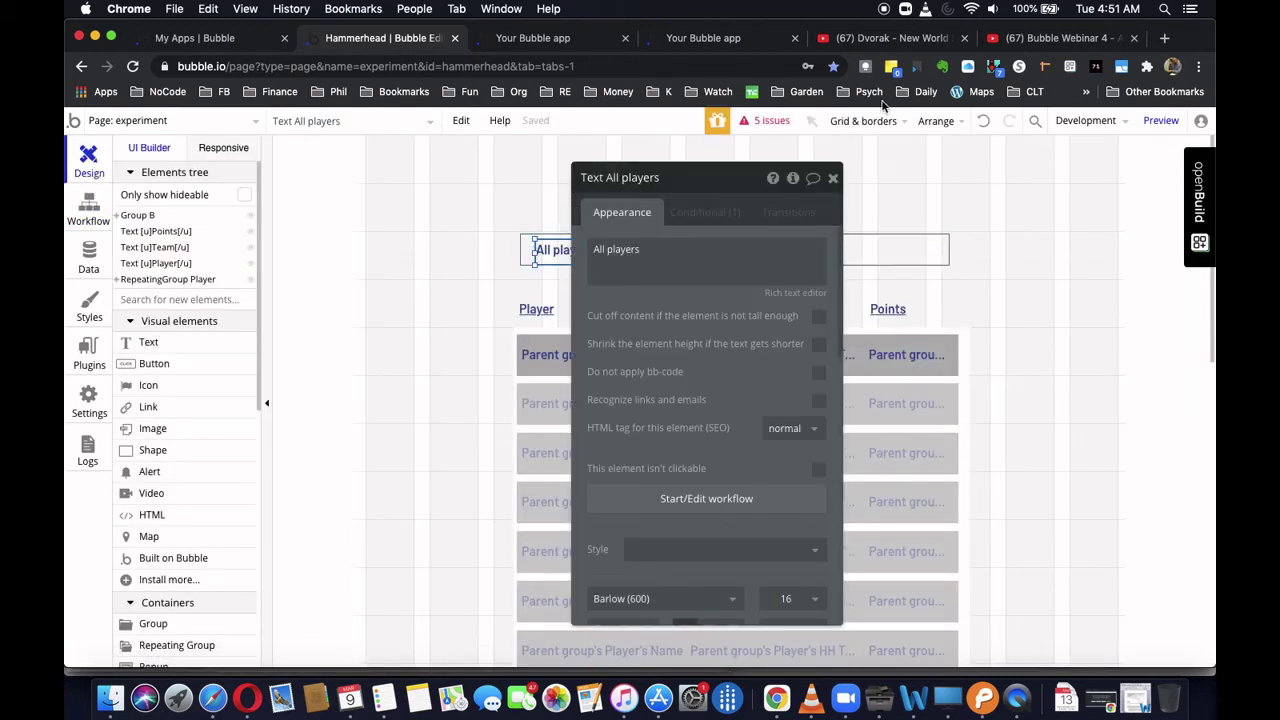
pyautogui.click(834, 179)
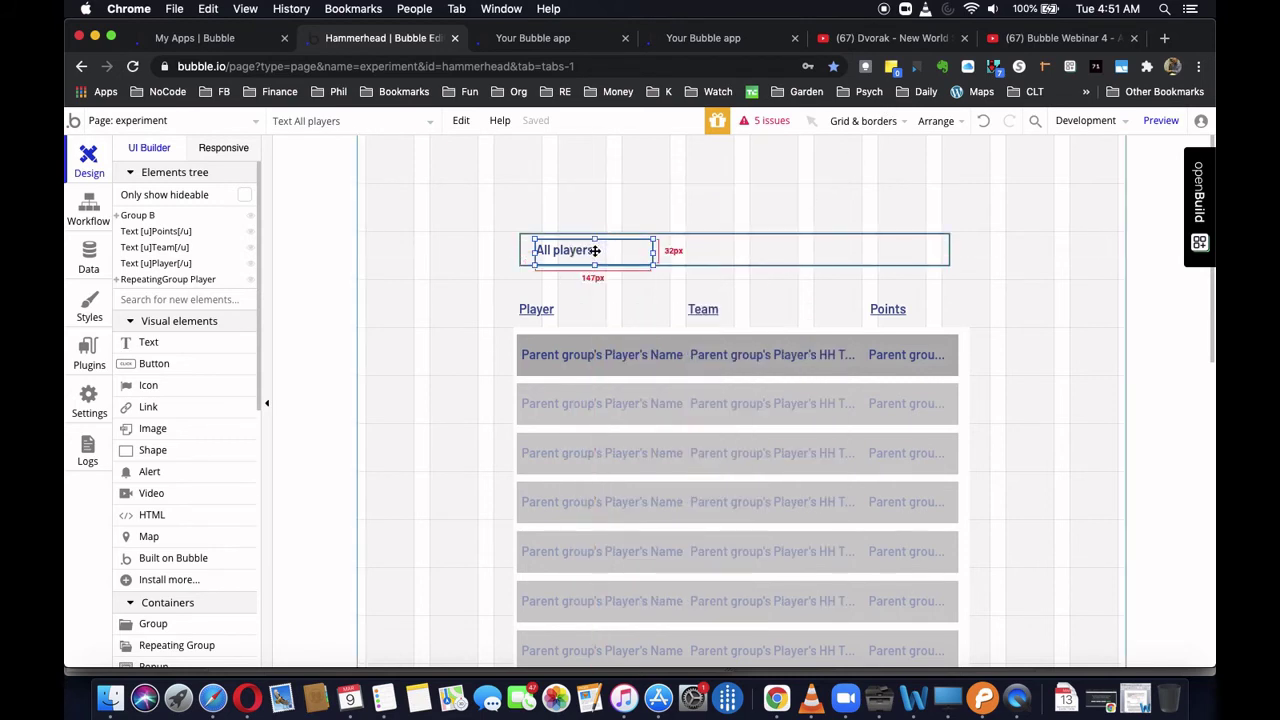
pyautogui.moveTo(595, 252); pyautogui.dragTo(727, 259)
pyautogui.click(645, 250)
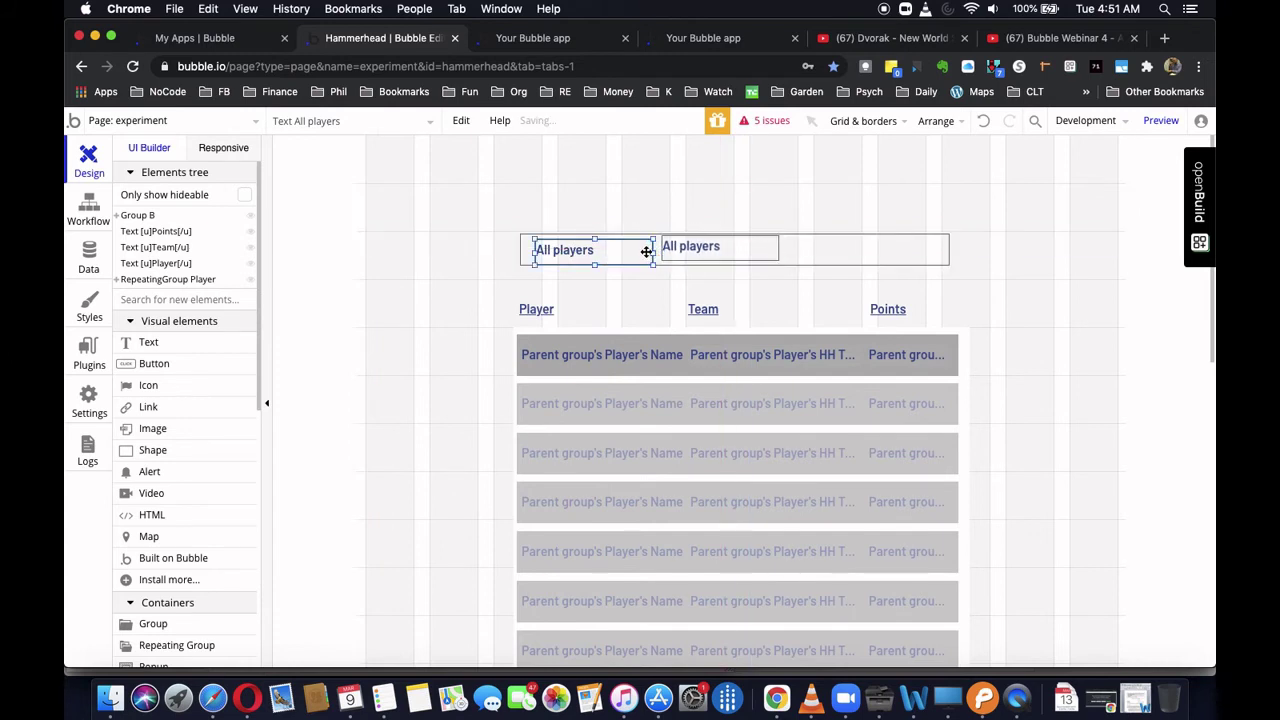
pyautogui.moveTo(645, 250); pyautogui.dragTo(641, 247)
# - Change the copied text to Exclude my players and its condition to experiment's Filter is exclude my players
pyautogui.click(690, 246)
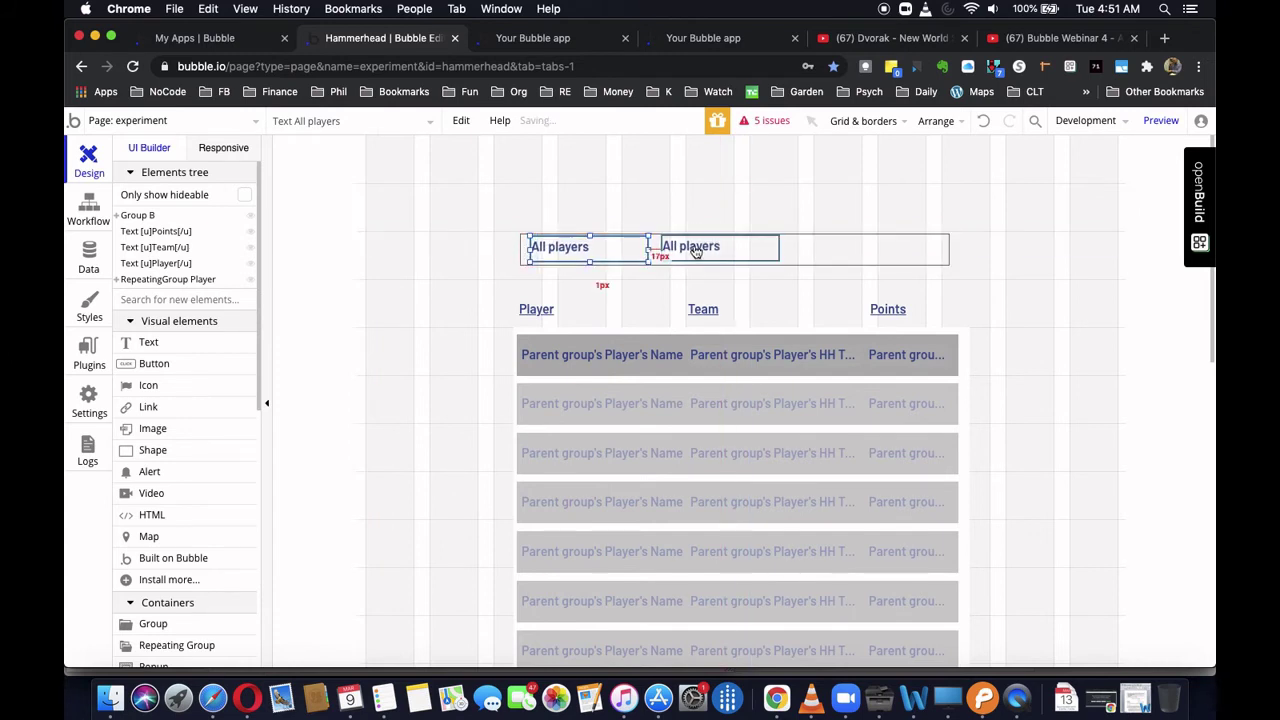
pyautogui.doubleClick(693, 246)
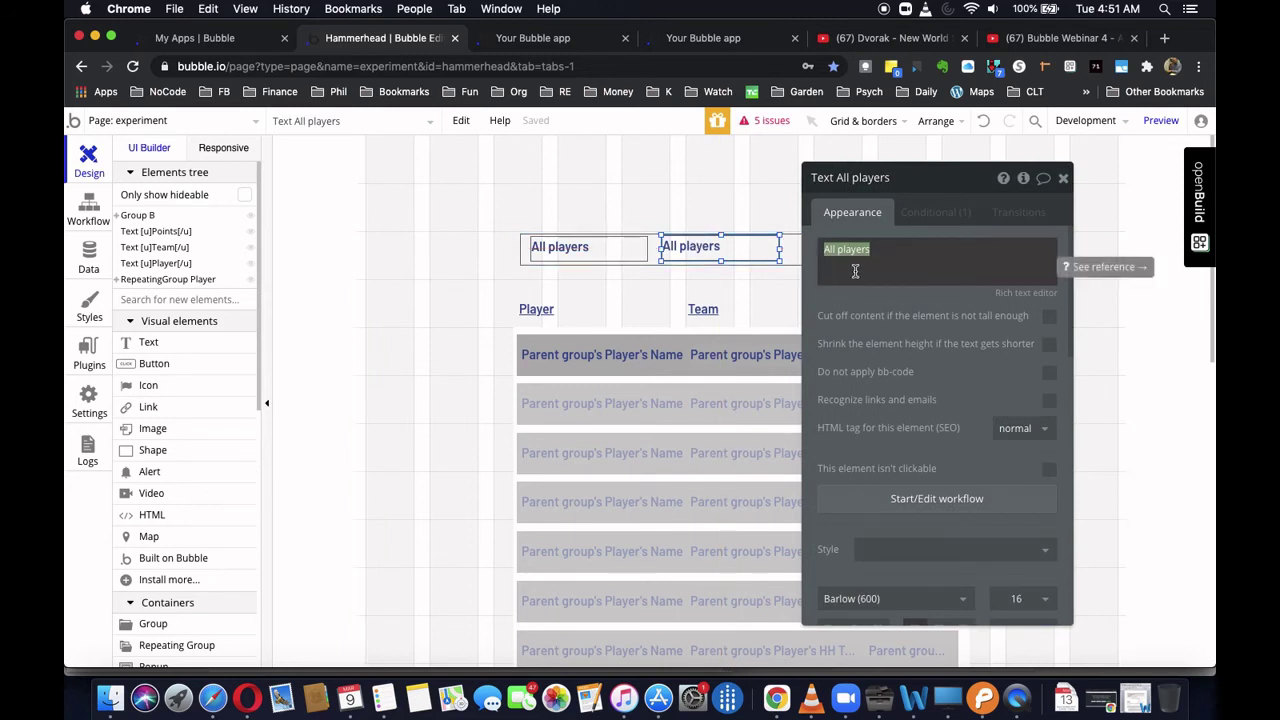
pyautogui.write('Exclude my')
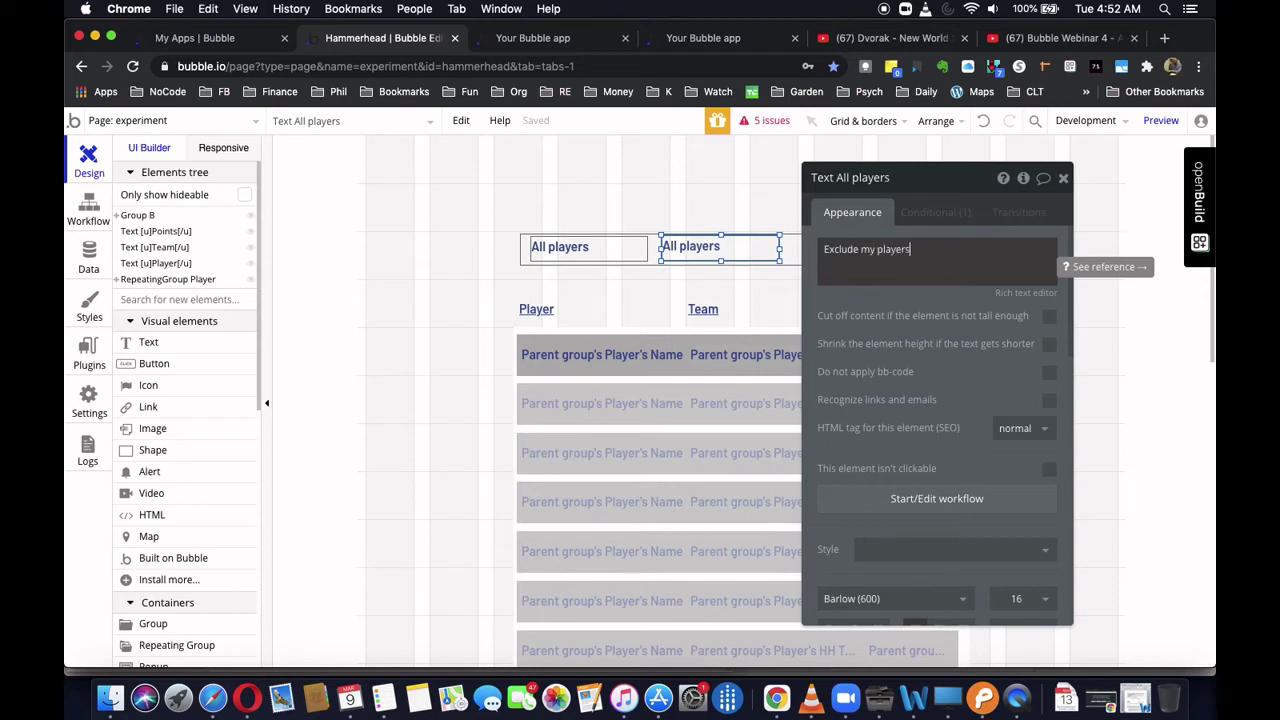
pyautogui.click(938, 213)
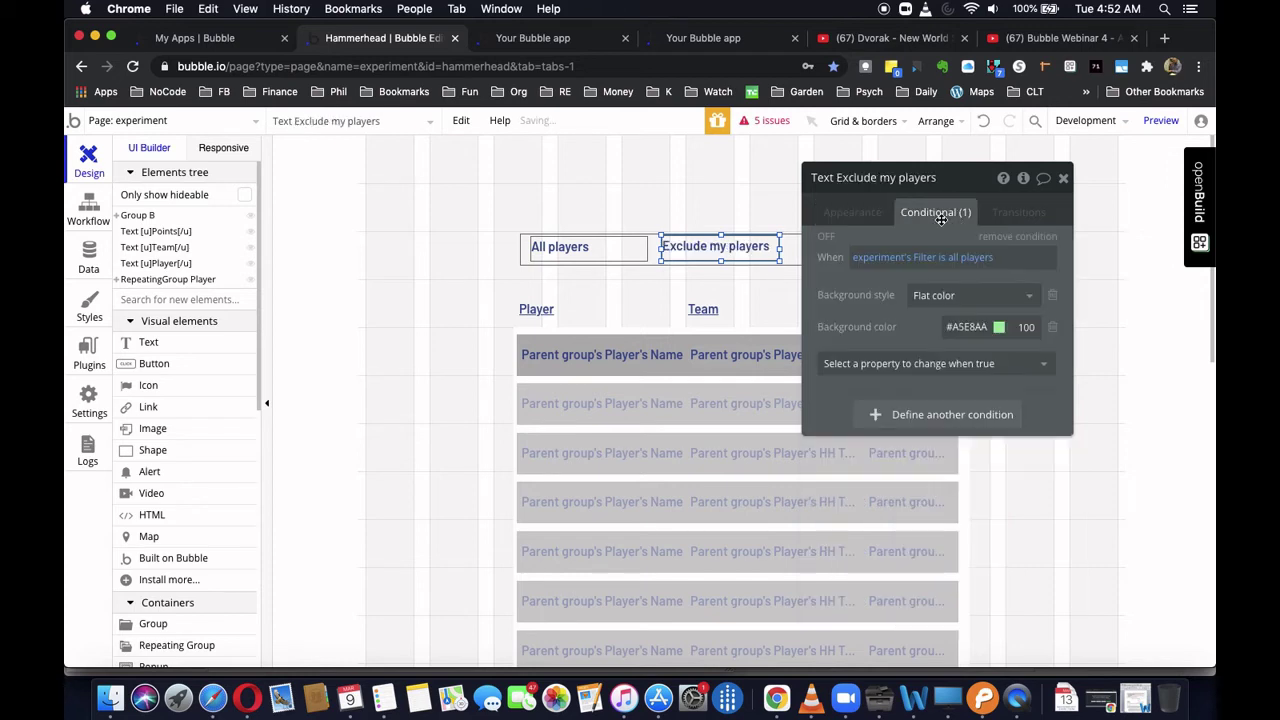
pyautogui.click(978, 262)
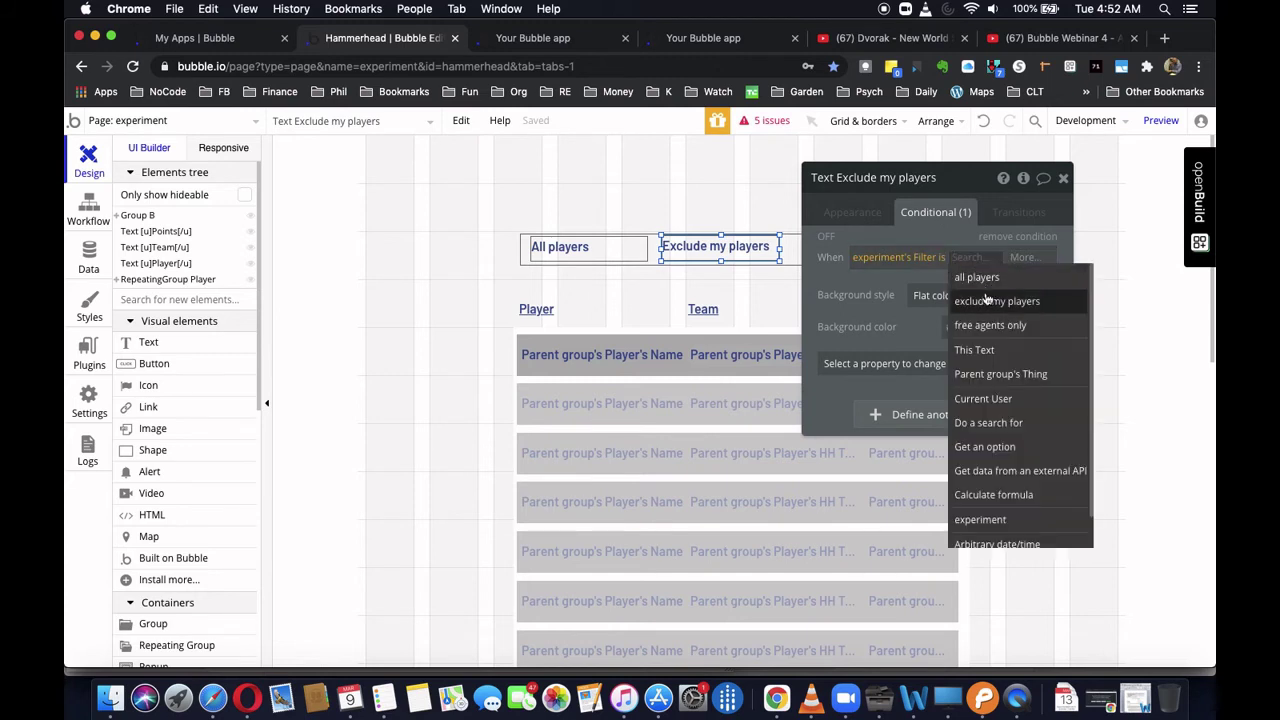
pyautogui.click(982, 298)
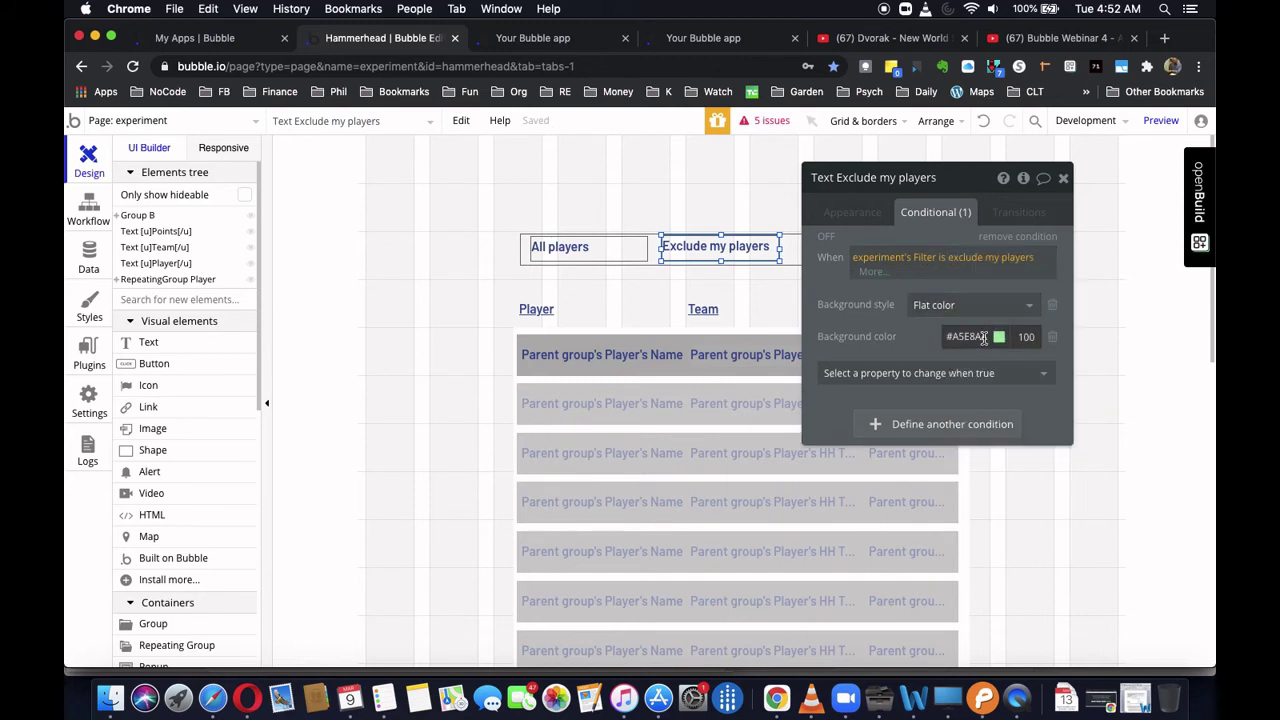
# - Create a click workflow for the Exclude my players text with a Set state action
pyautogui.click(855, 213)
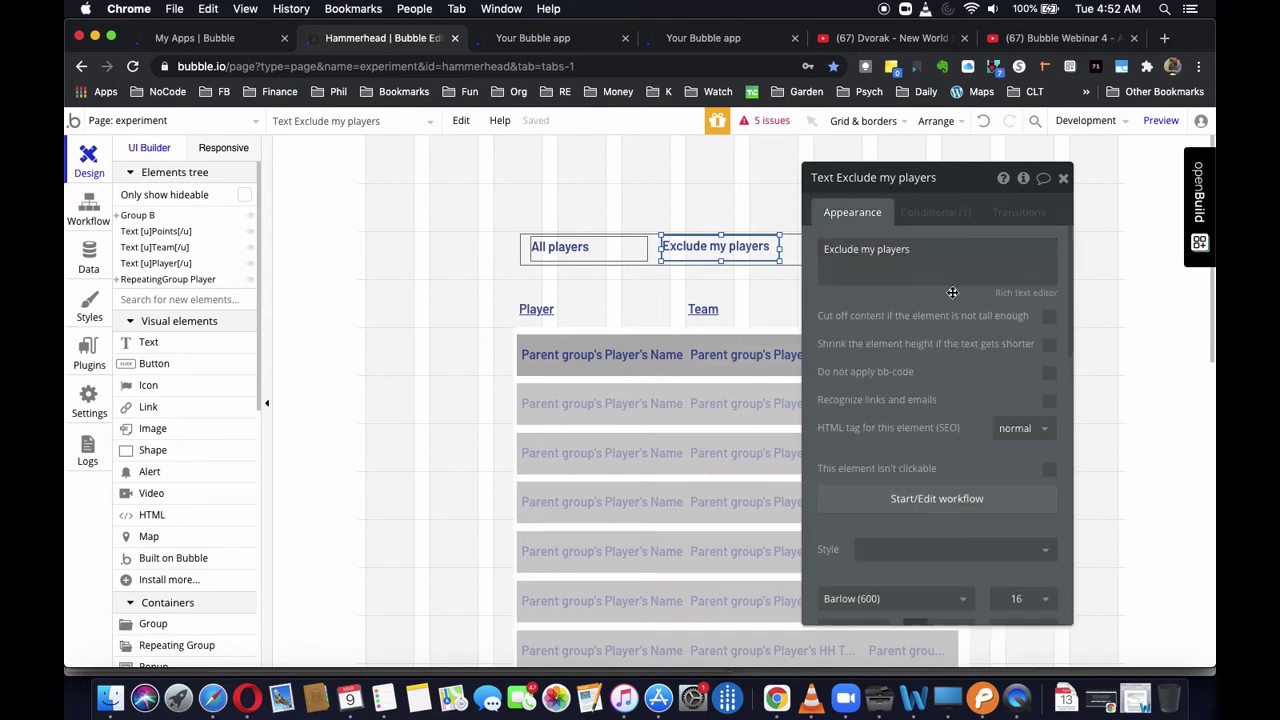
pyautogui.click(911, 500)
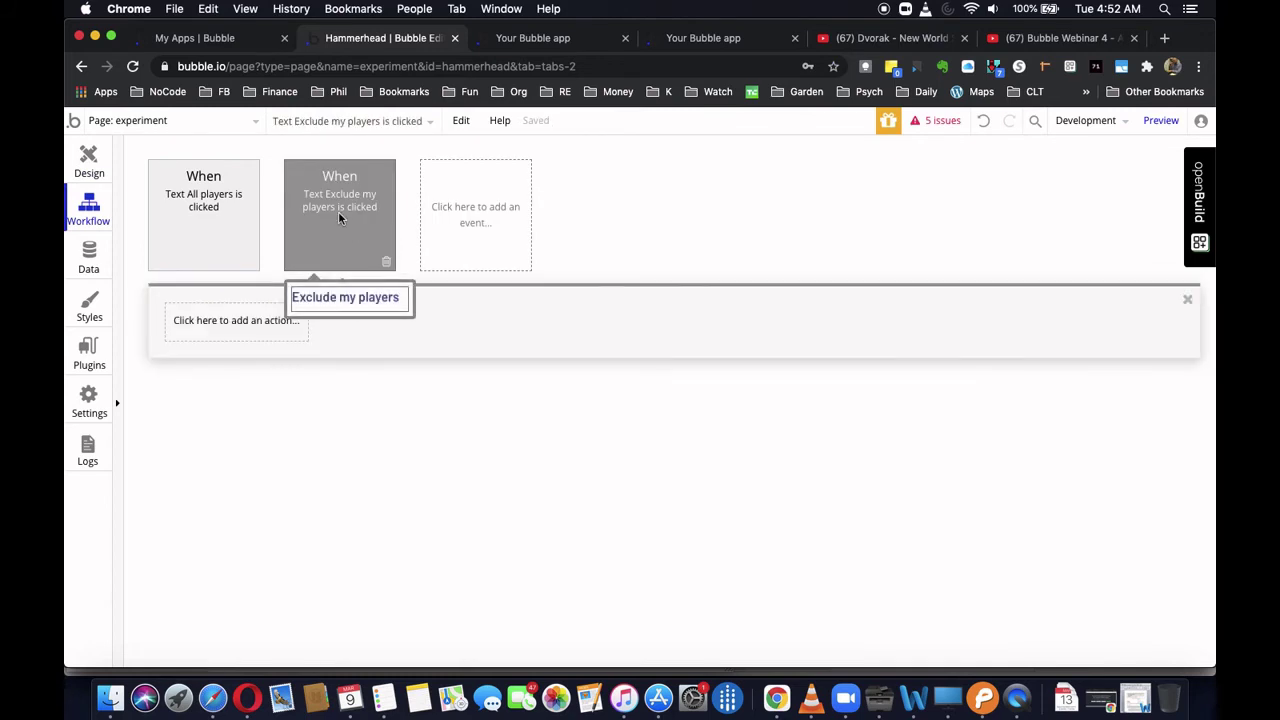
pyautogui.click(254, 338)
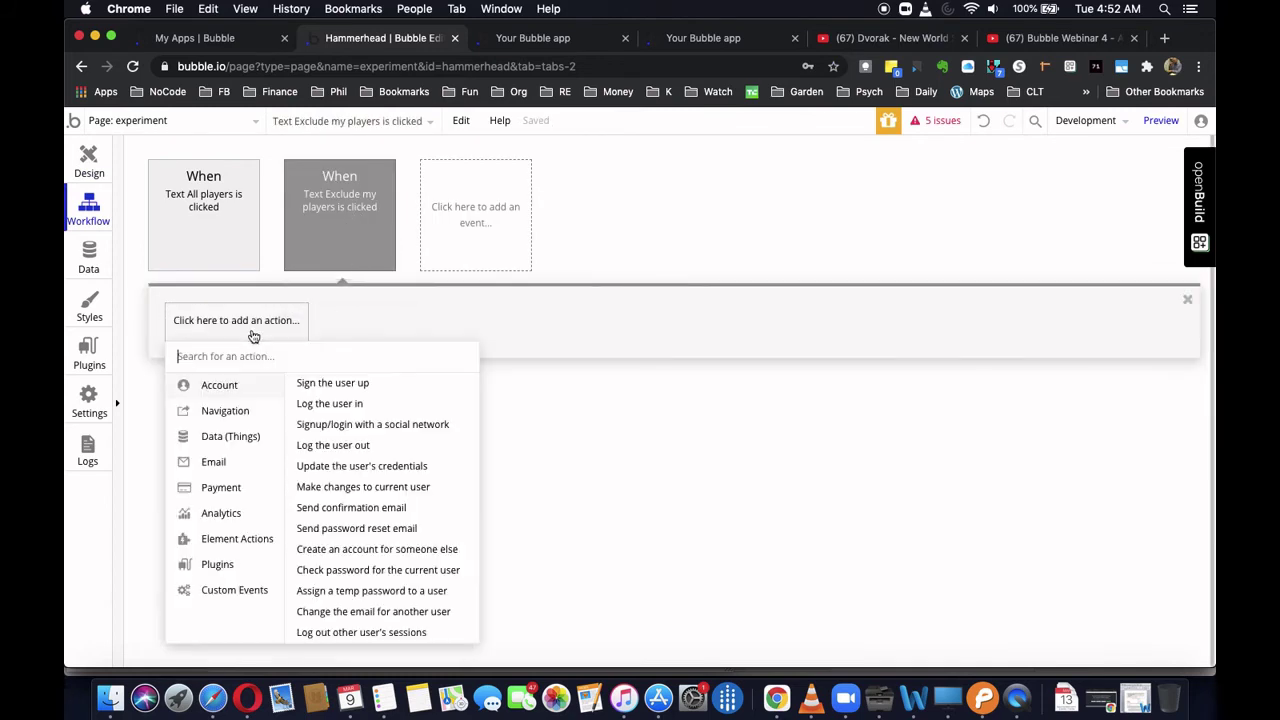
pyautogui.moveTo(239, 473)
pyautogui.moveTo(236, 540)
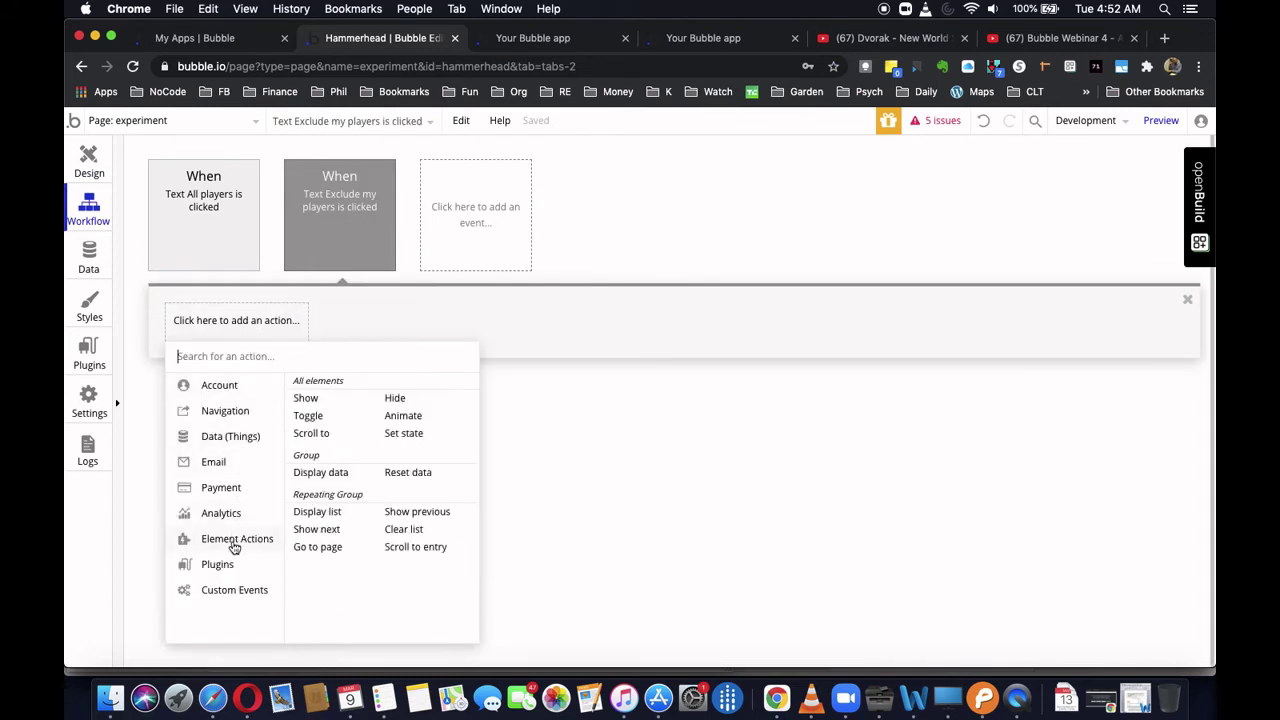
pyautogui.click(404, 437)
# - Make the Exclude my players workflow set experiment's Filter state to exclude my players, and close the action's properties
pyautogui.click(937, 217)
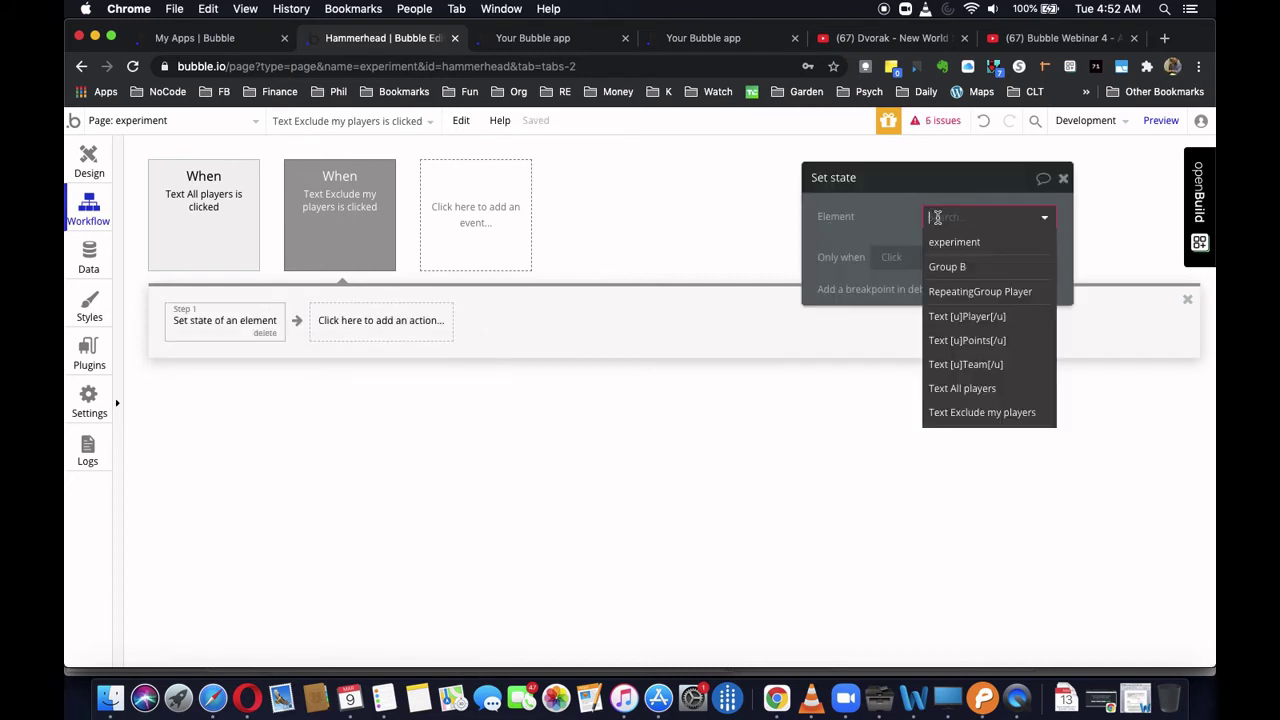
pyautogui.click(972, 254)
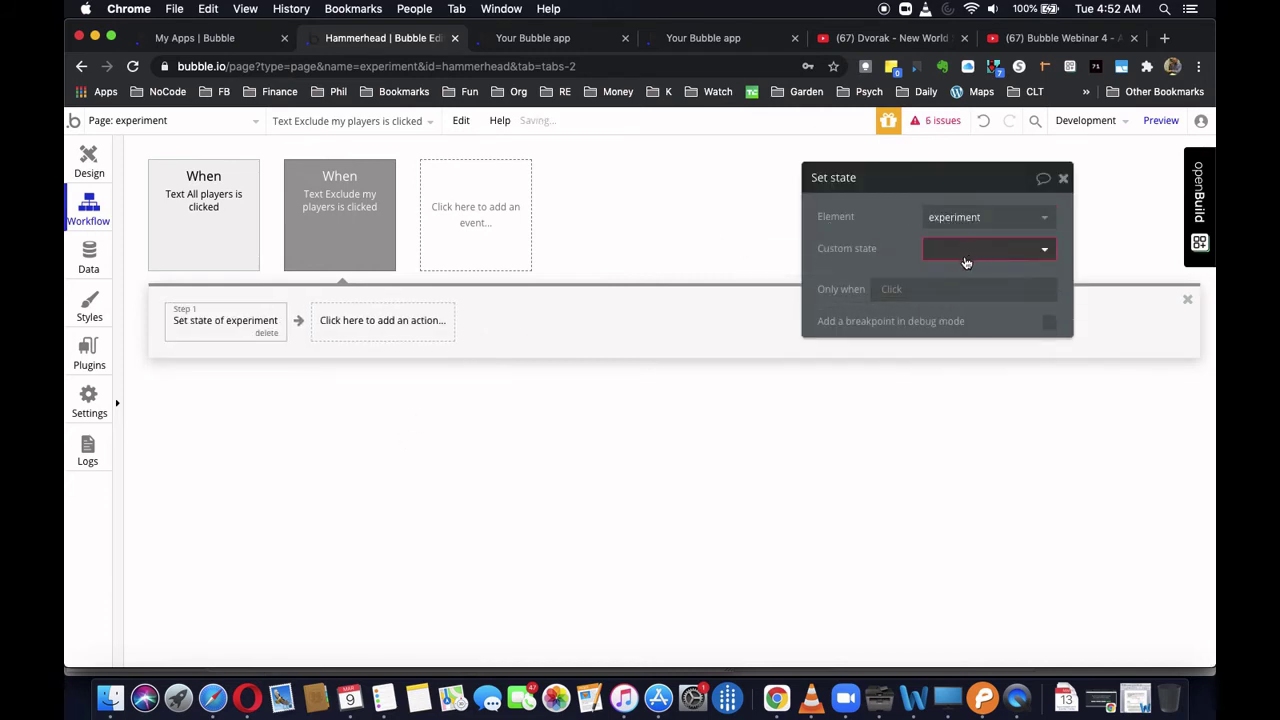
pyautogui.click(966, 250)
pyautogui.click(955, 275)
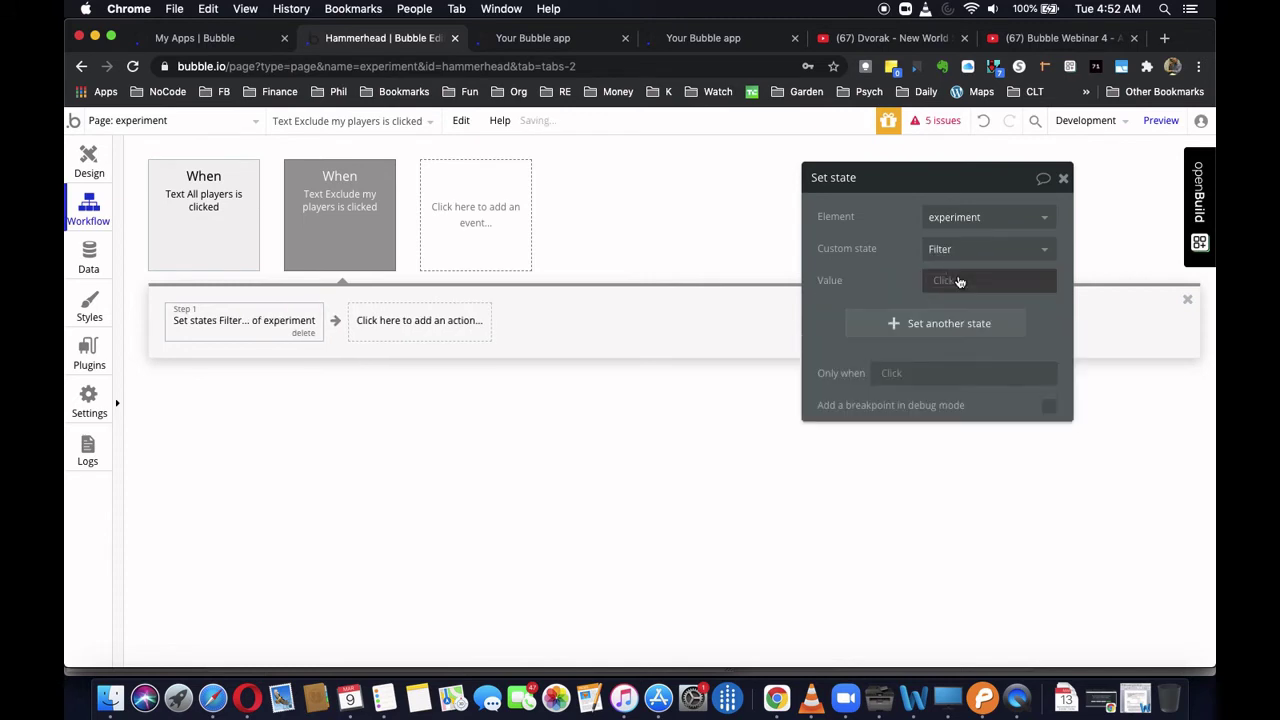
pyautogui.click(946, 280)
pyautogui.click(957, 348)
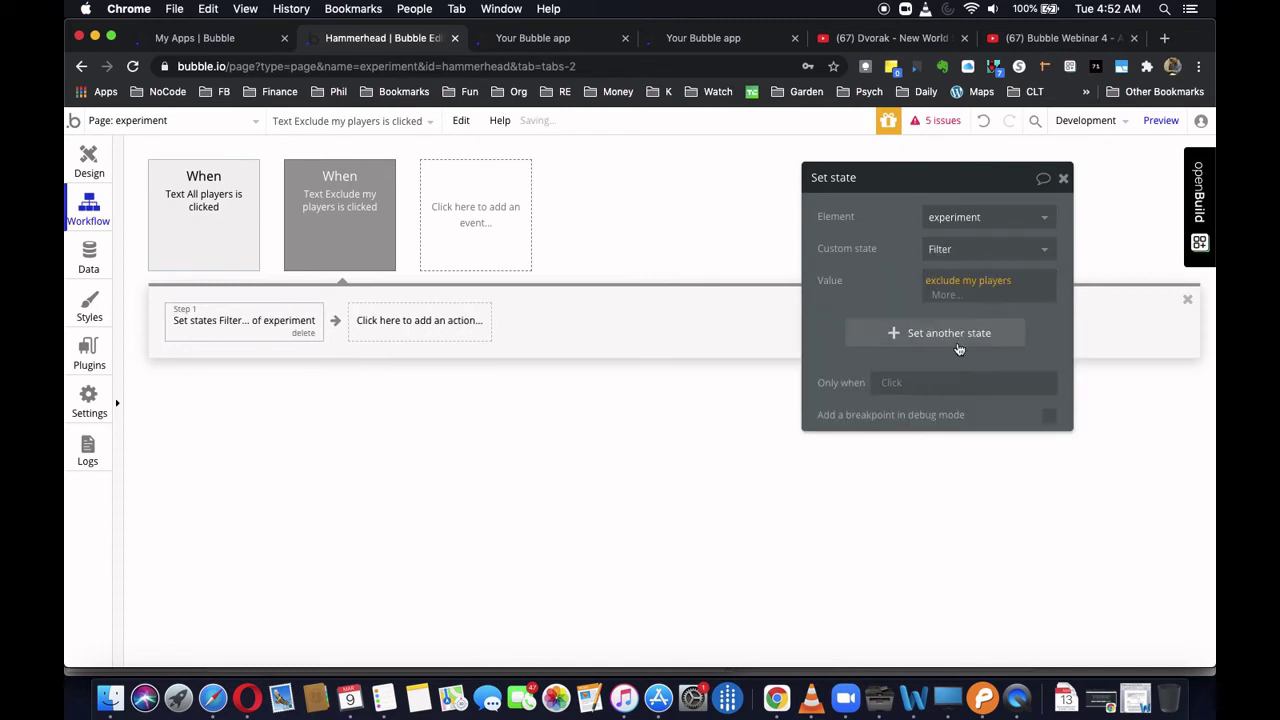
pyautogui.click(1063, 178)
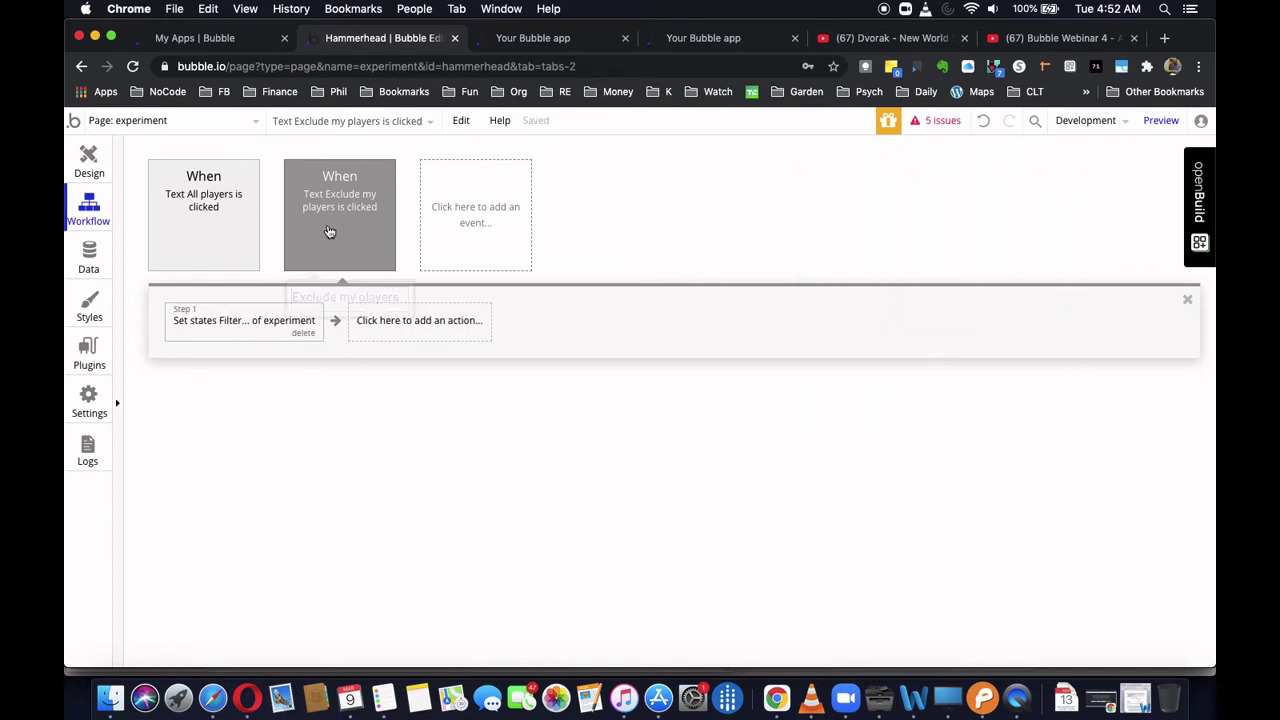
# - Place a copy of the Exclude my players text in the free space of the filter bar and open its text for editing
pyautogui.click(88, 162)
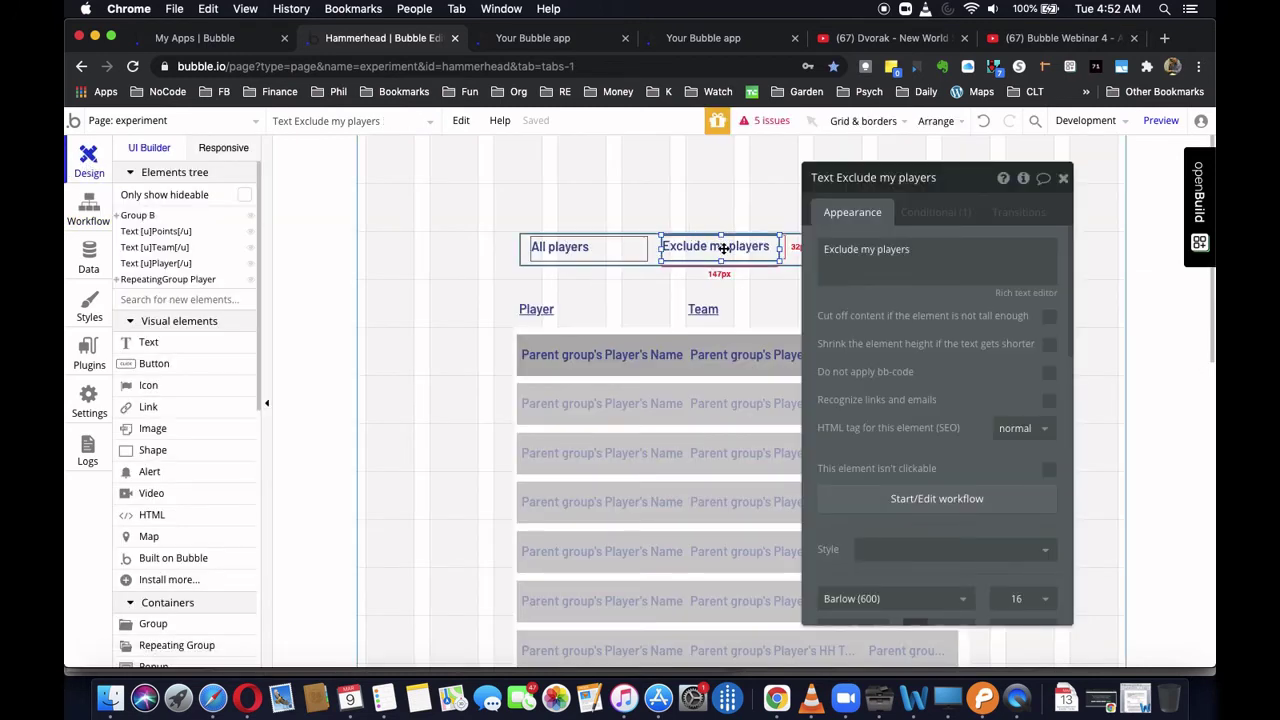
pyautogui.click(1063, 178)
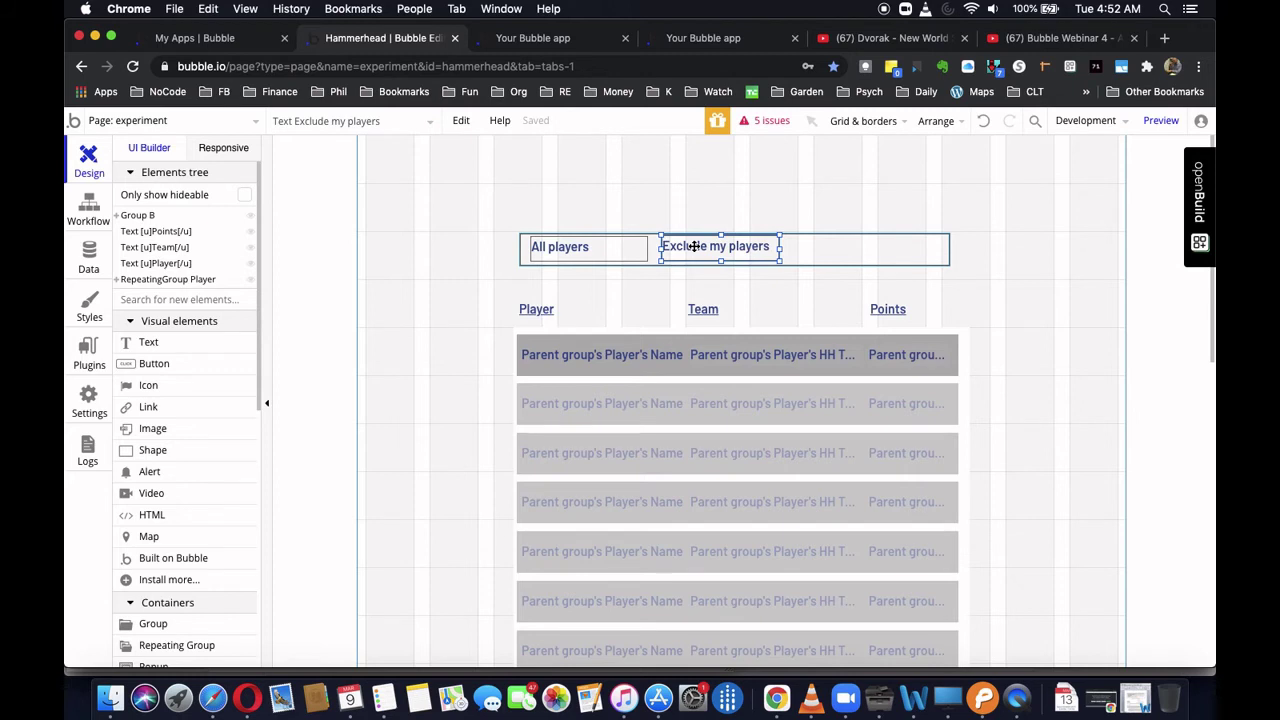
pyautogui.press('super+c')
pyautogui.press('super+v')
pyautogui.click(840, 249)
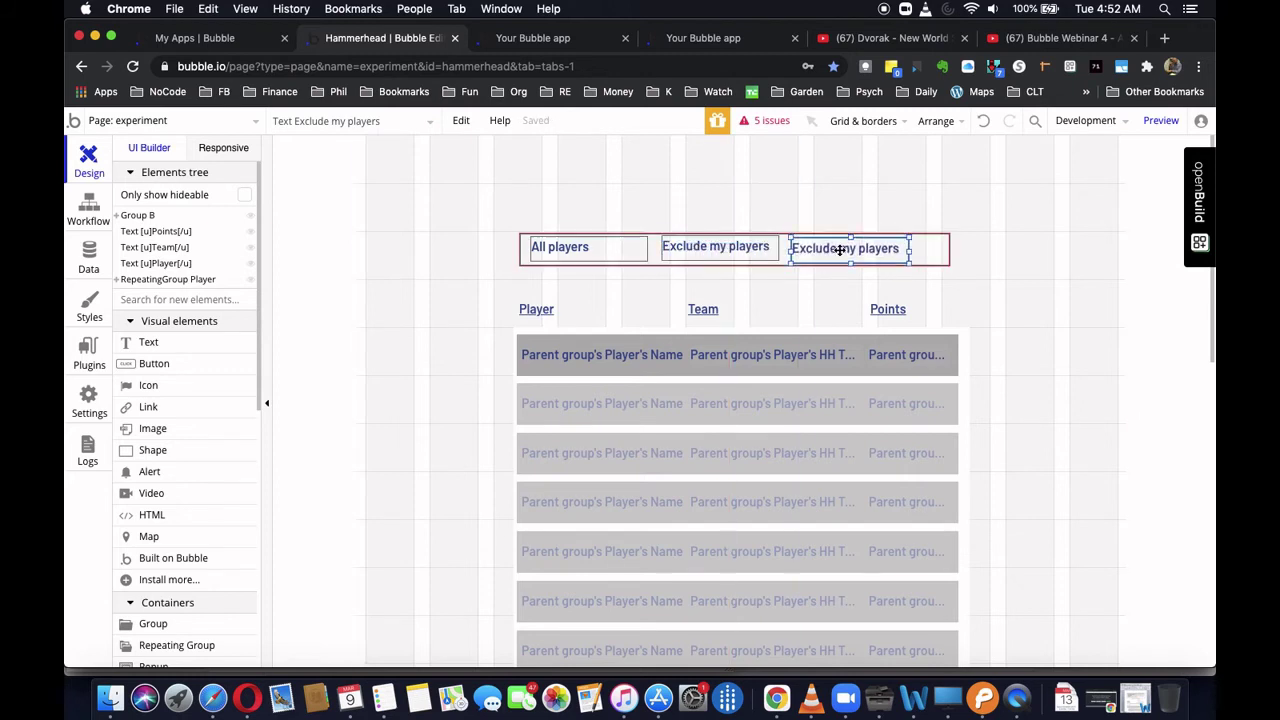
pyautogui.doubleClick(840, 249)
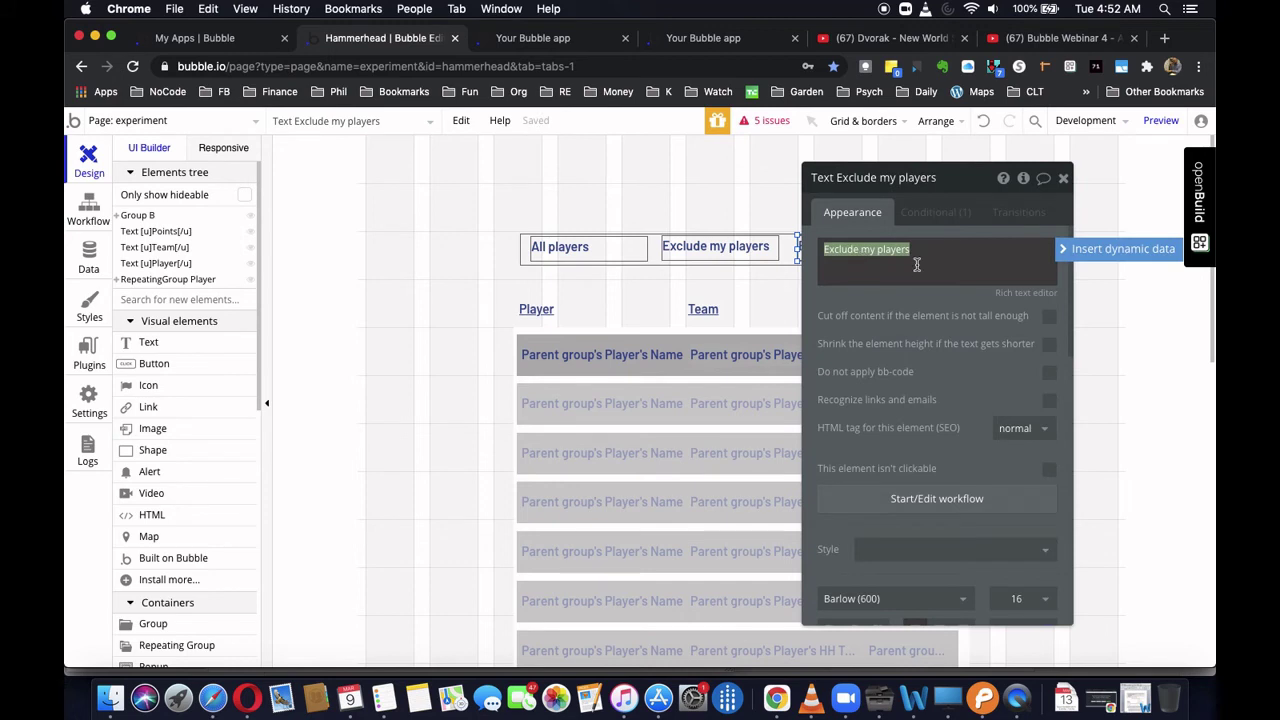
# - Change the copied text to Free Agents and its condition to experiment's Filter is free agents only
pyautogui.write('Free Agents')
pyautogui.click(950, 215)
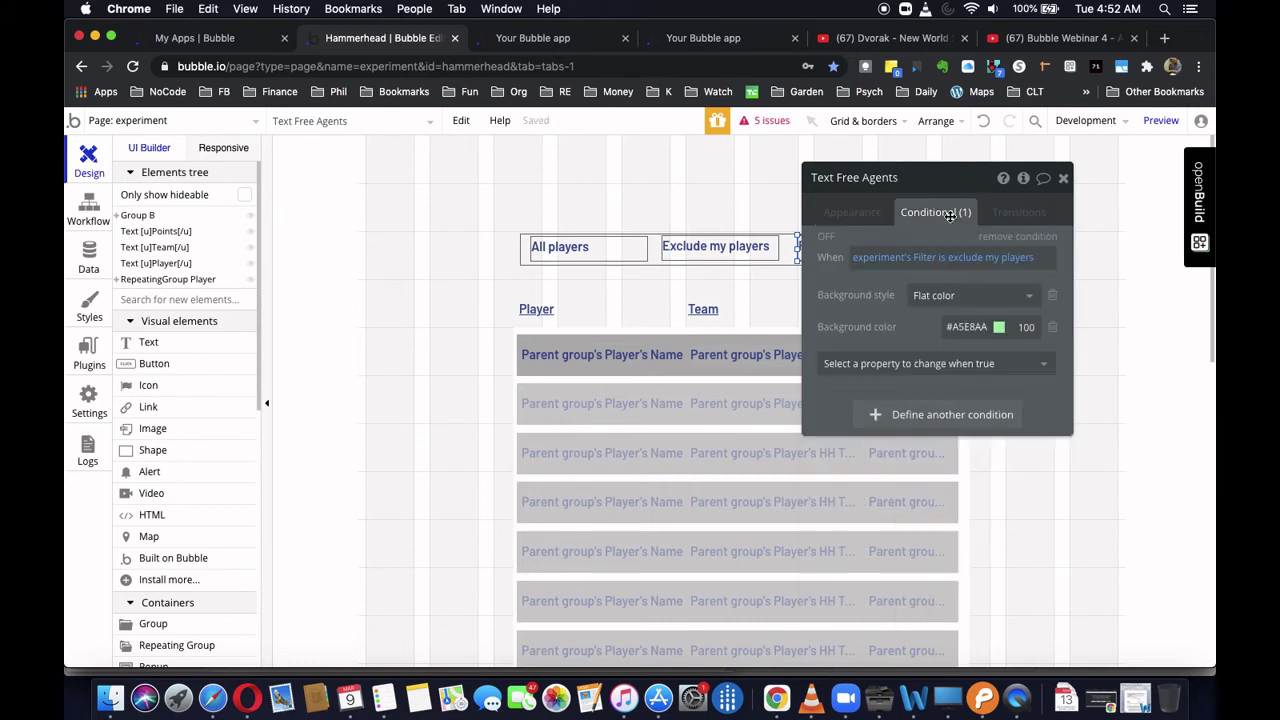
pyautogui.click(1004, 259)
pyautogui.click(1000, 325)
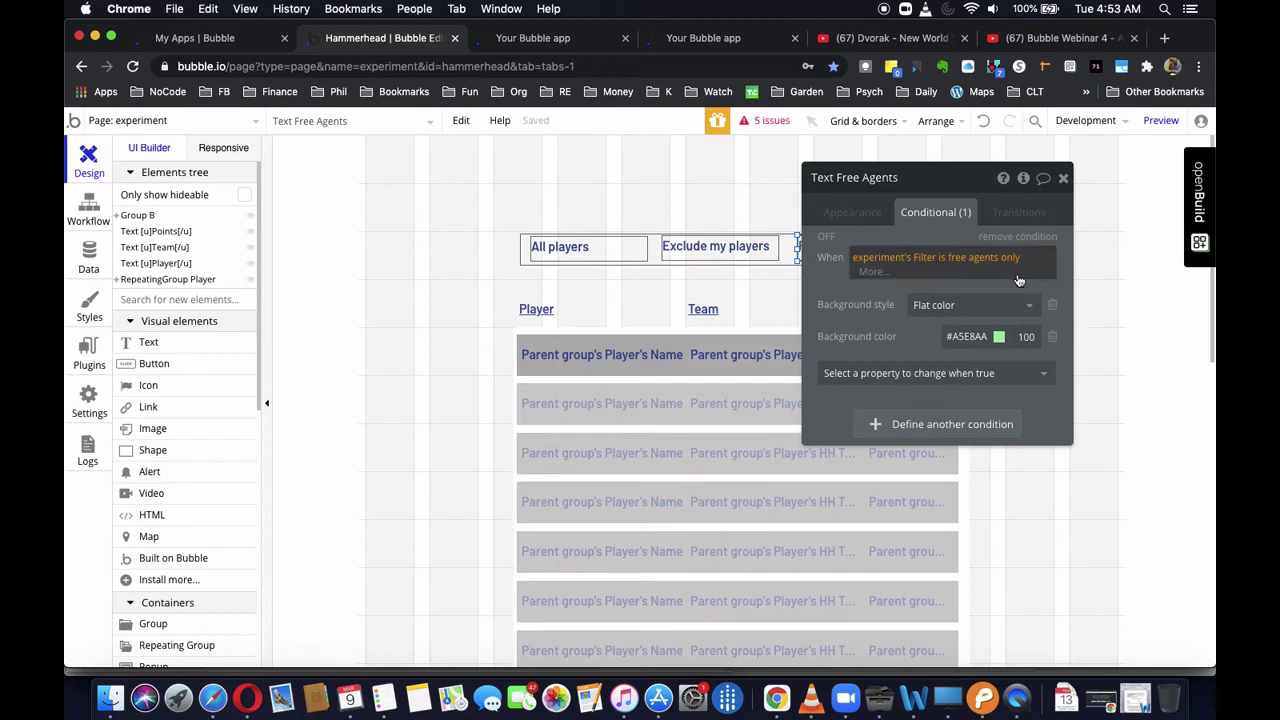
# - Create a click workflow for the Free Agents text with a Set state action
pyautogui.click(831, 214)
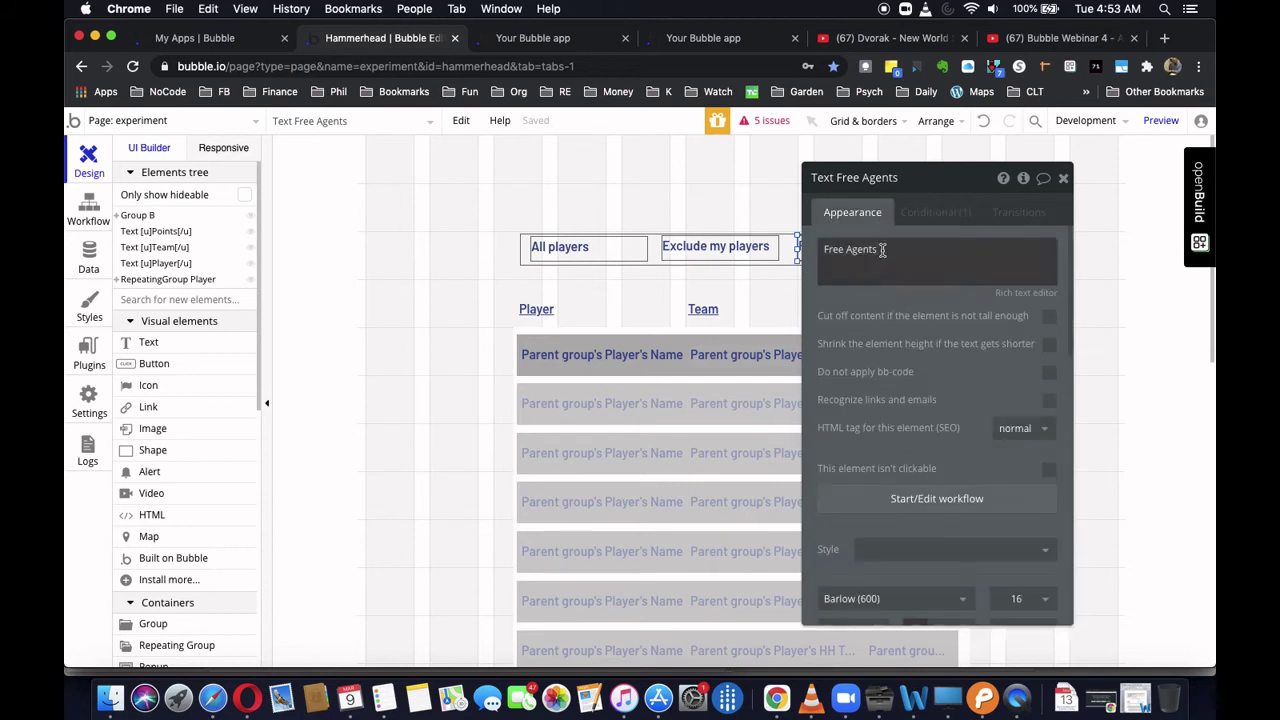
pyautogui.click(917, 498)
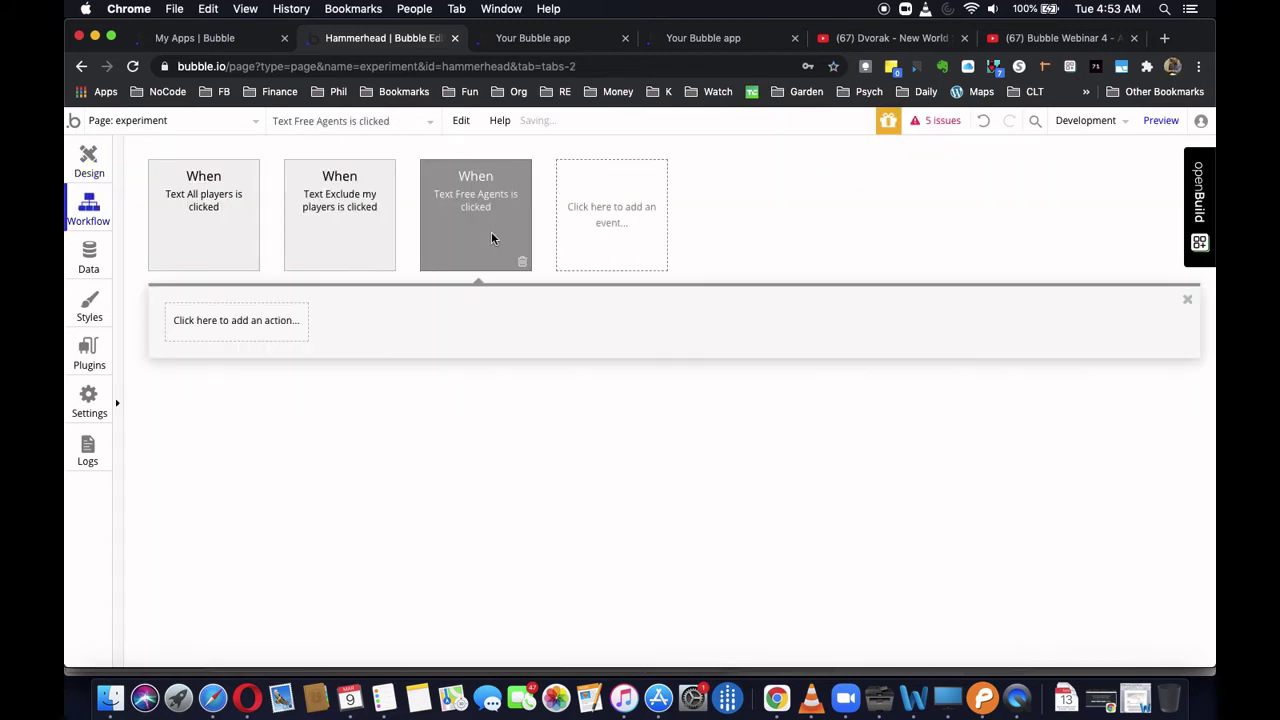
pyautogui.click(259, 325)
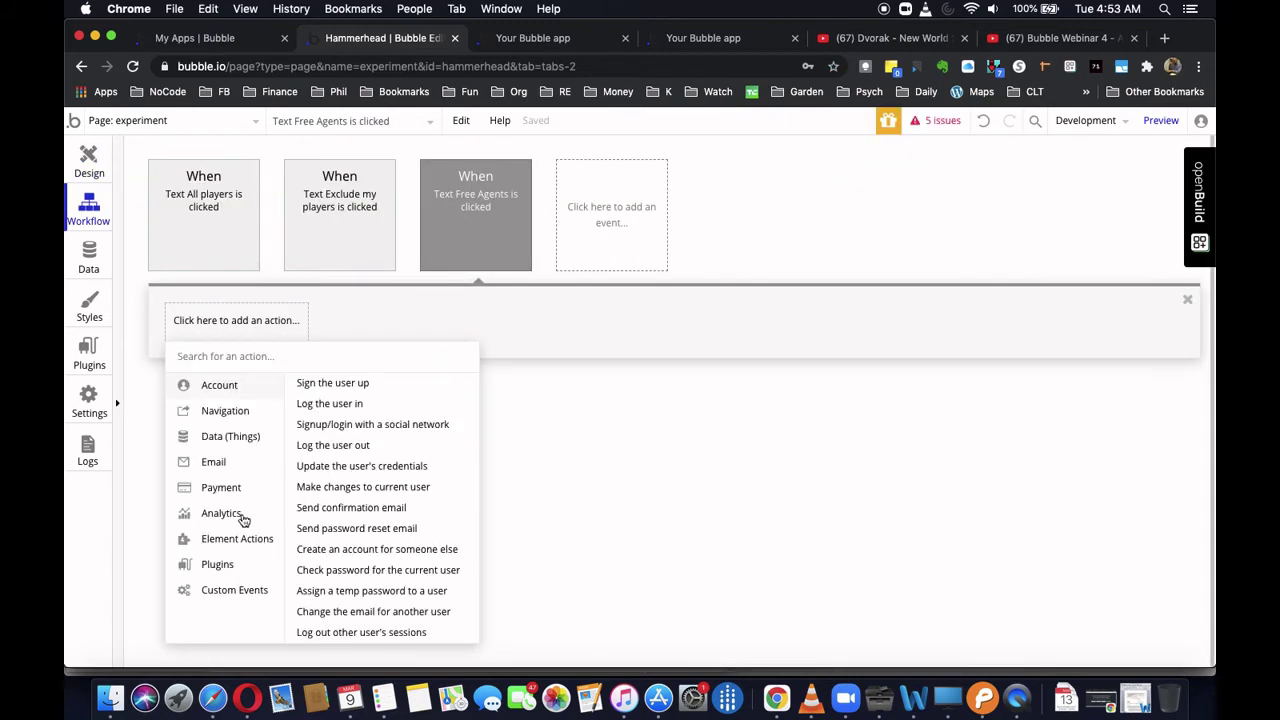
pyautogui.moveTo(243, 539)
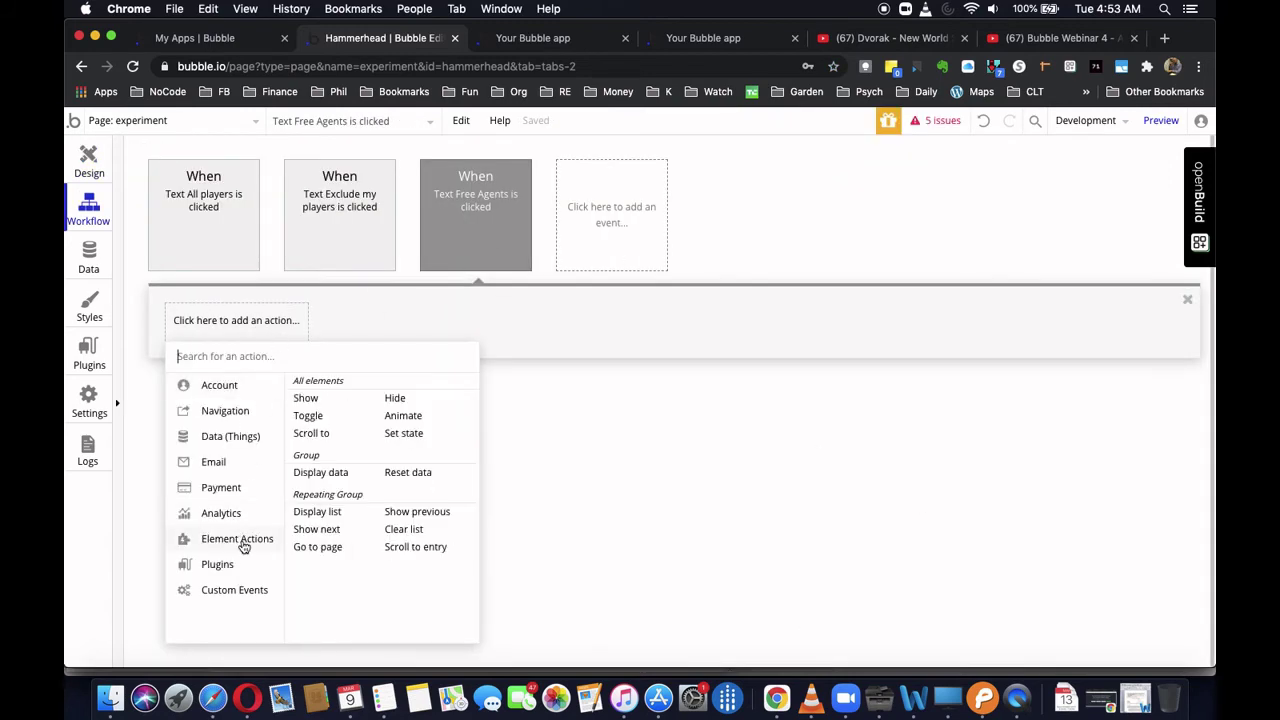
pyautogui.click(406, 434)
# - Make the Free Agents workflow set experiment's Filter state to free agents only, and close the action's properties
pyautogui.click(935, 222)
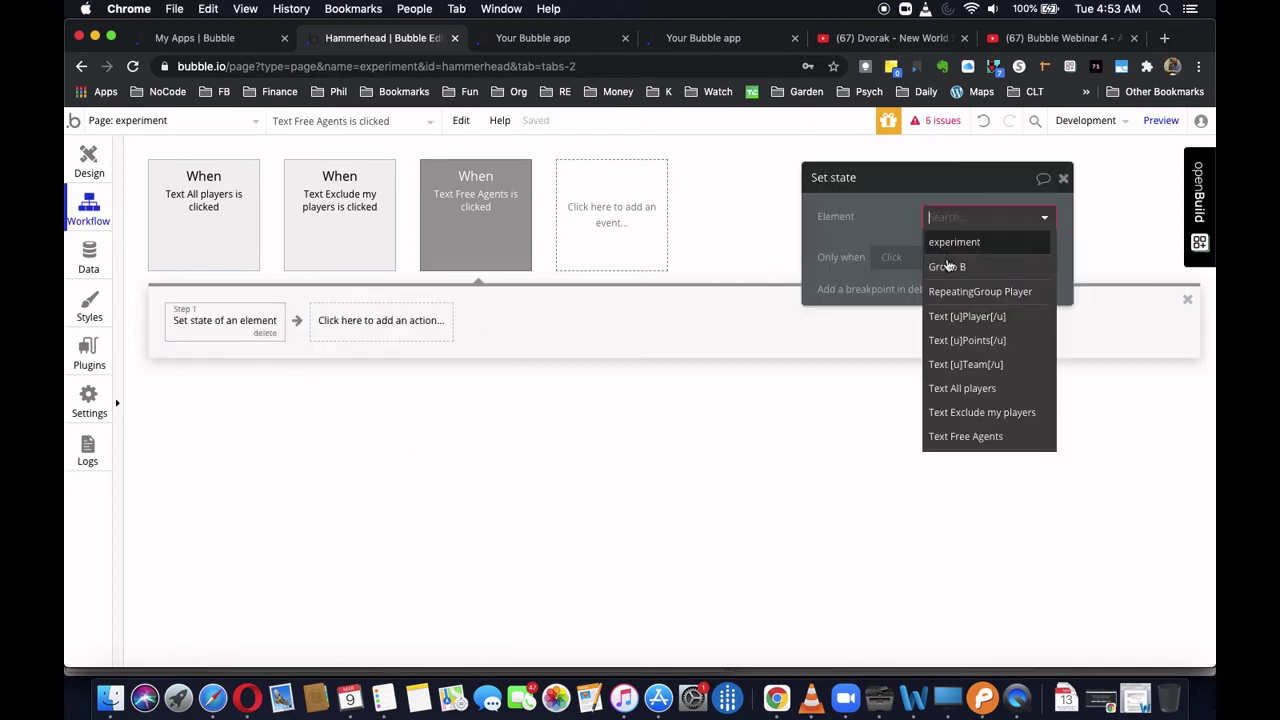
pyautogui.click(961, 251)
pyautogui.click(955, 251)
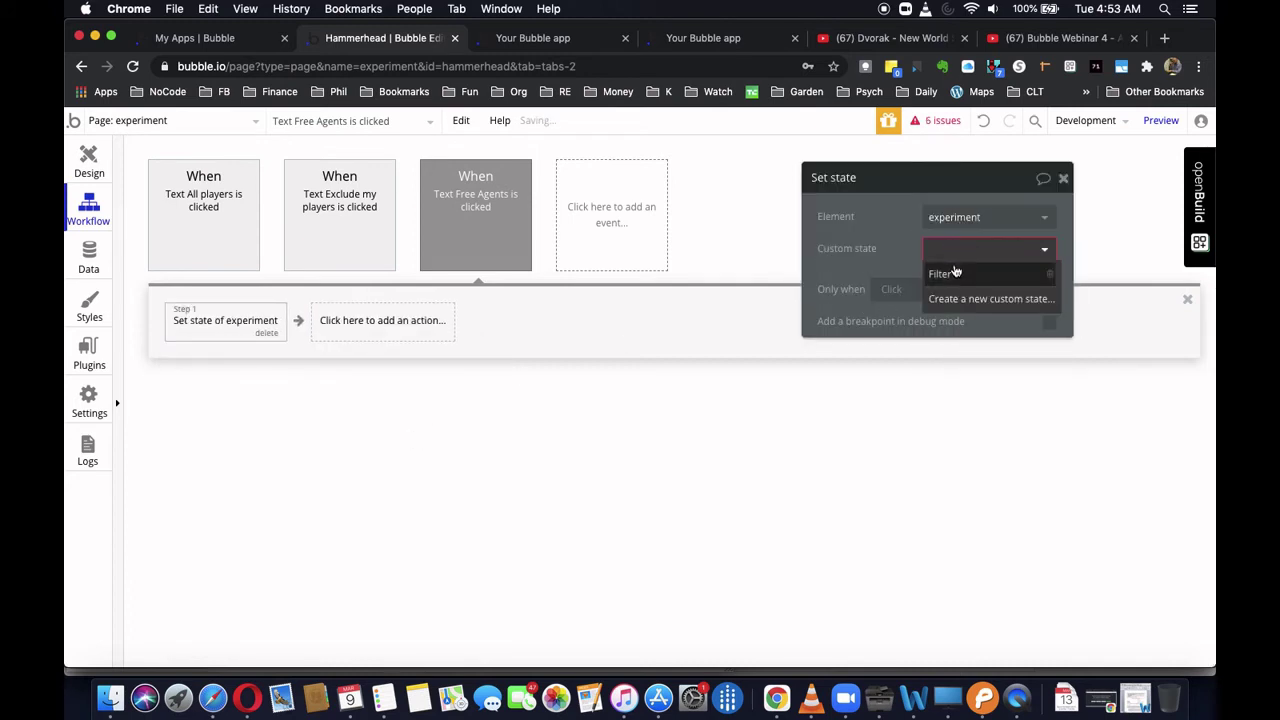
pyautogui.click(955, 270)
pyautogui.click(952, 280)
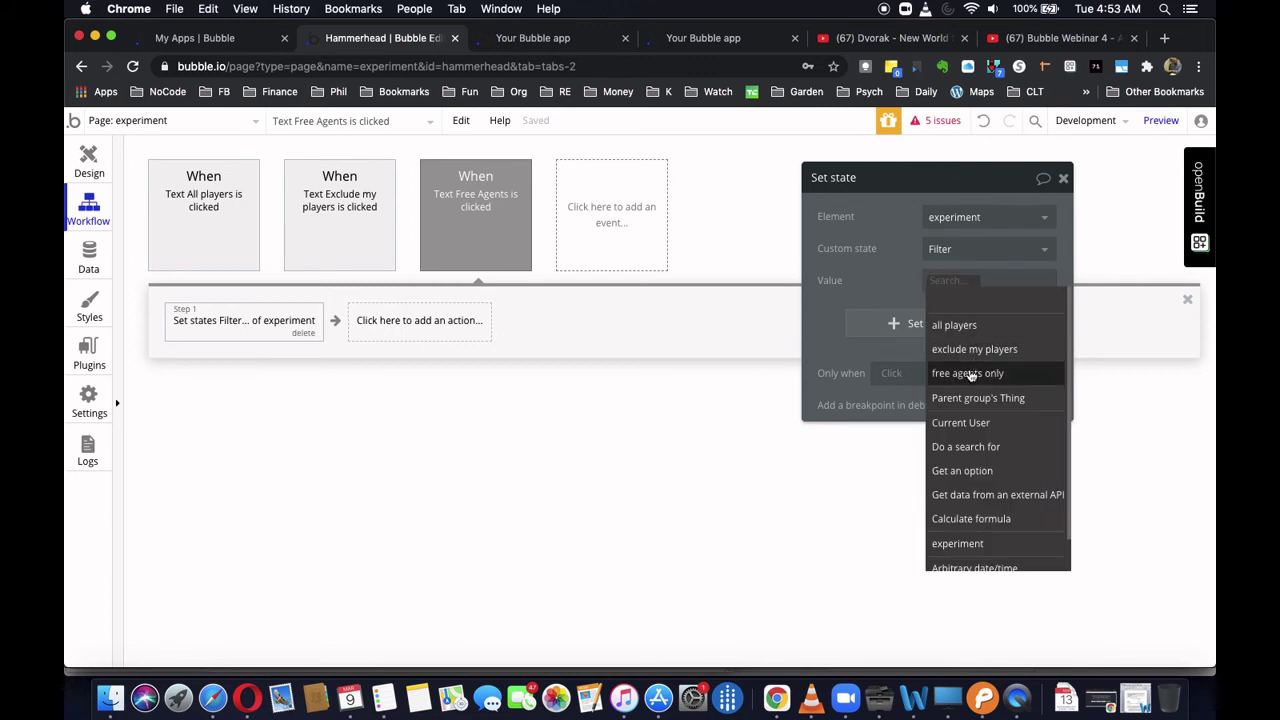
pyautogui.click(968, 373)
pyautogui.click(1063, 178)
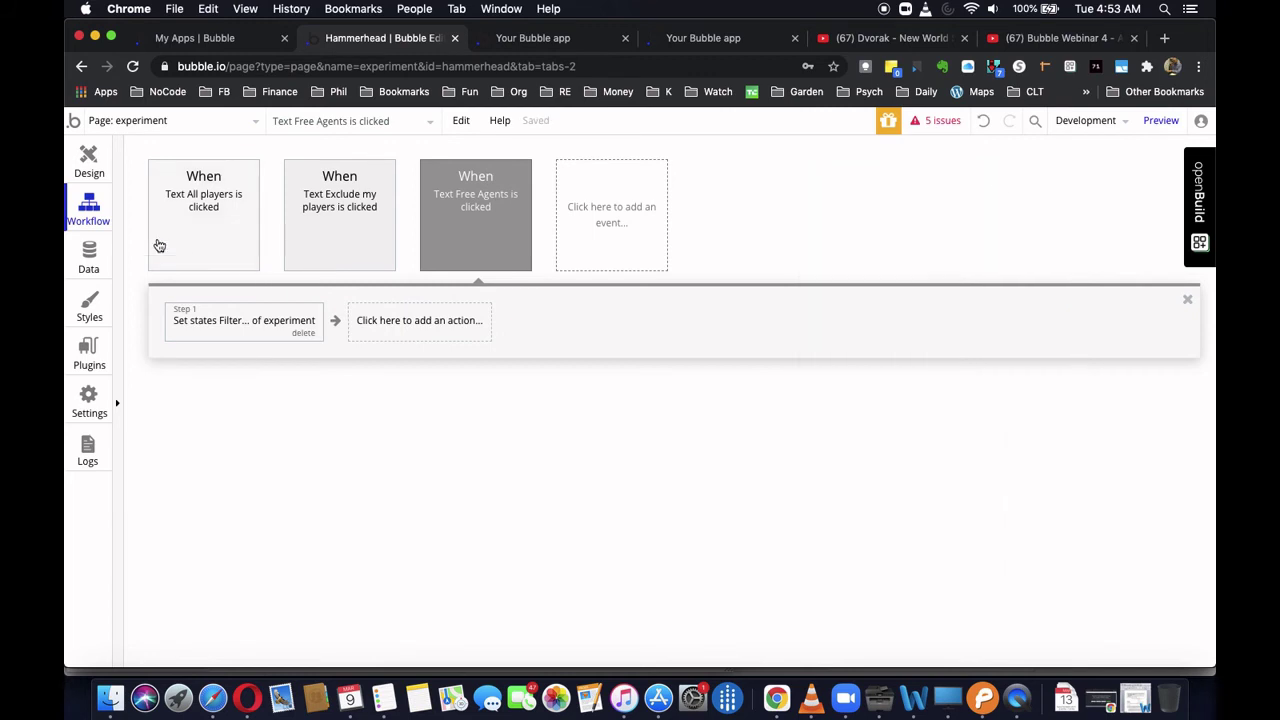
# - Preview the refreshed experiment page and try out the Exclude my players, Free Agents and All players filter options
pyautogui.click(92, 170)
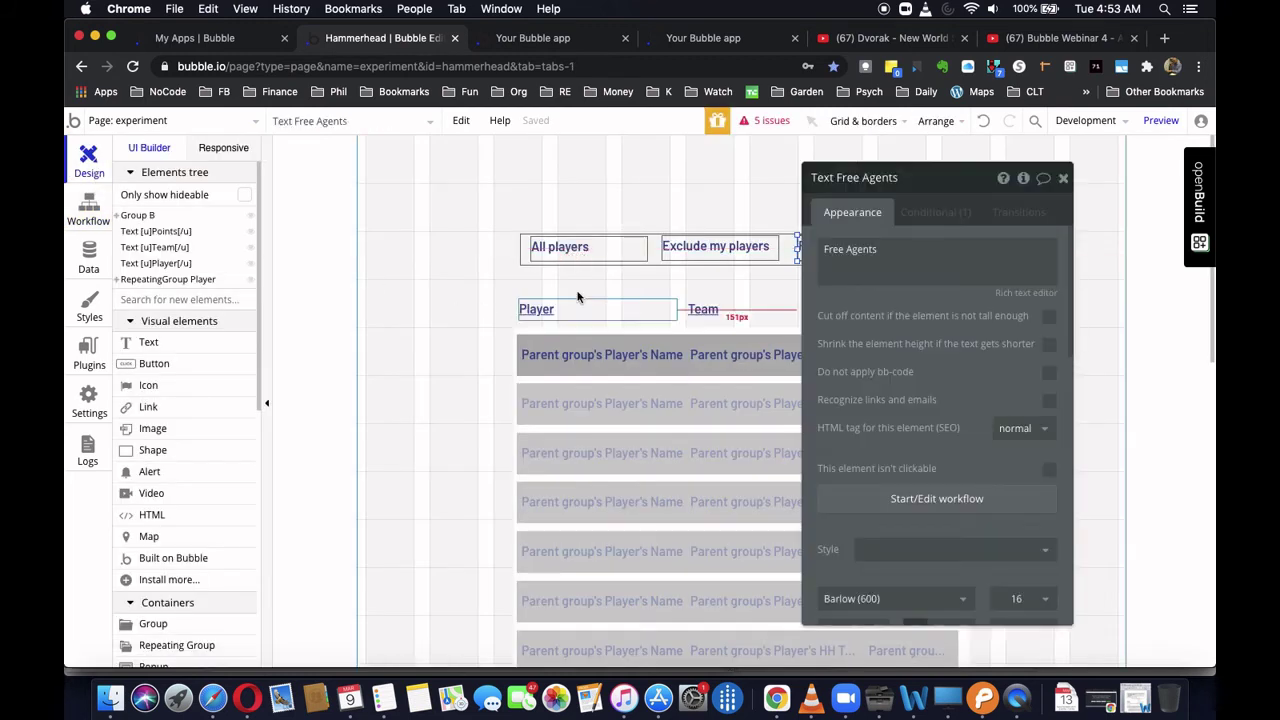
pyautogui.click(1165, 121)
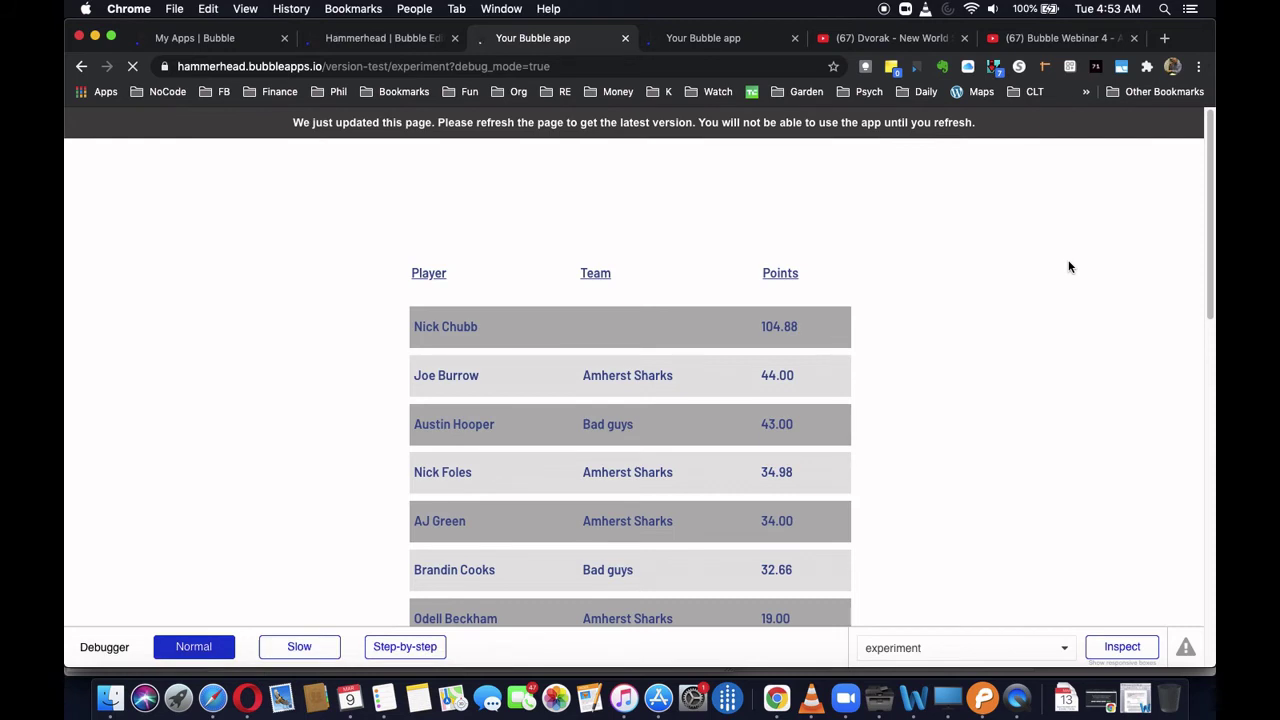
pyautogui.press('super+r')
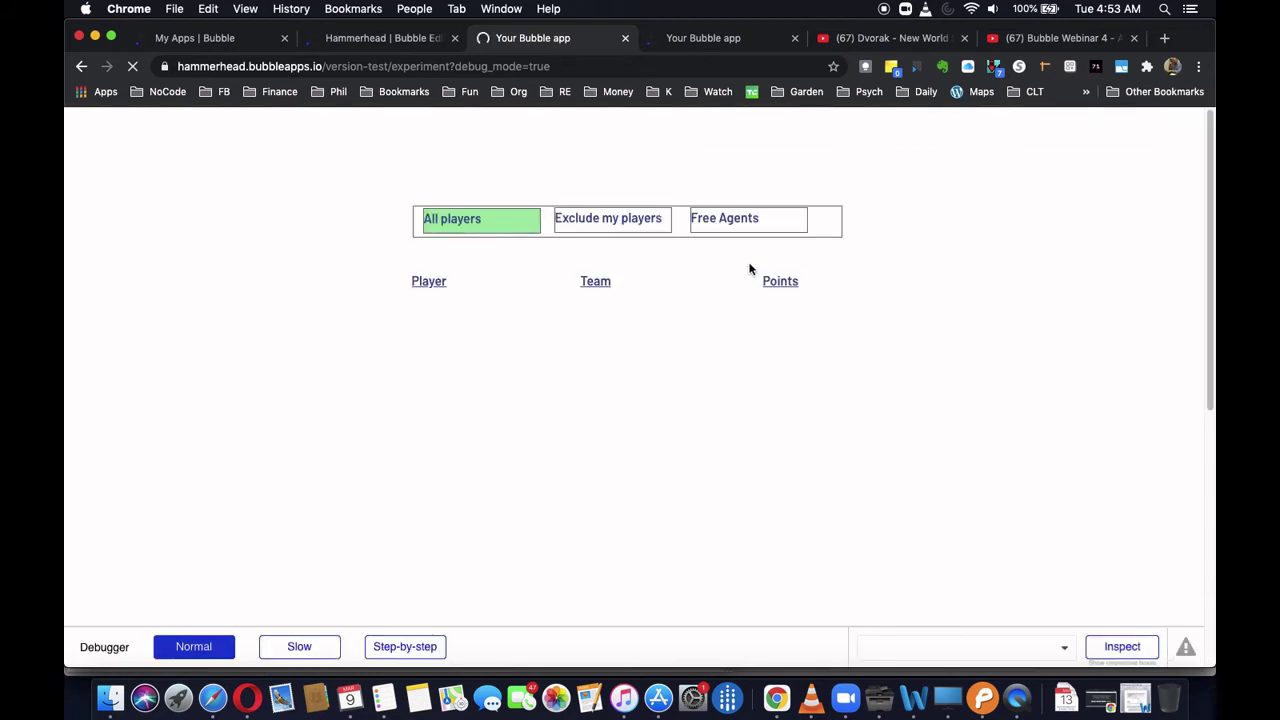
pyautogui.click(587, 222)
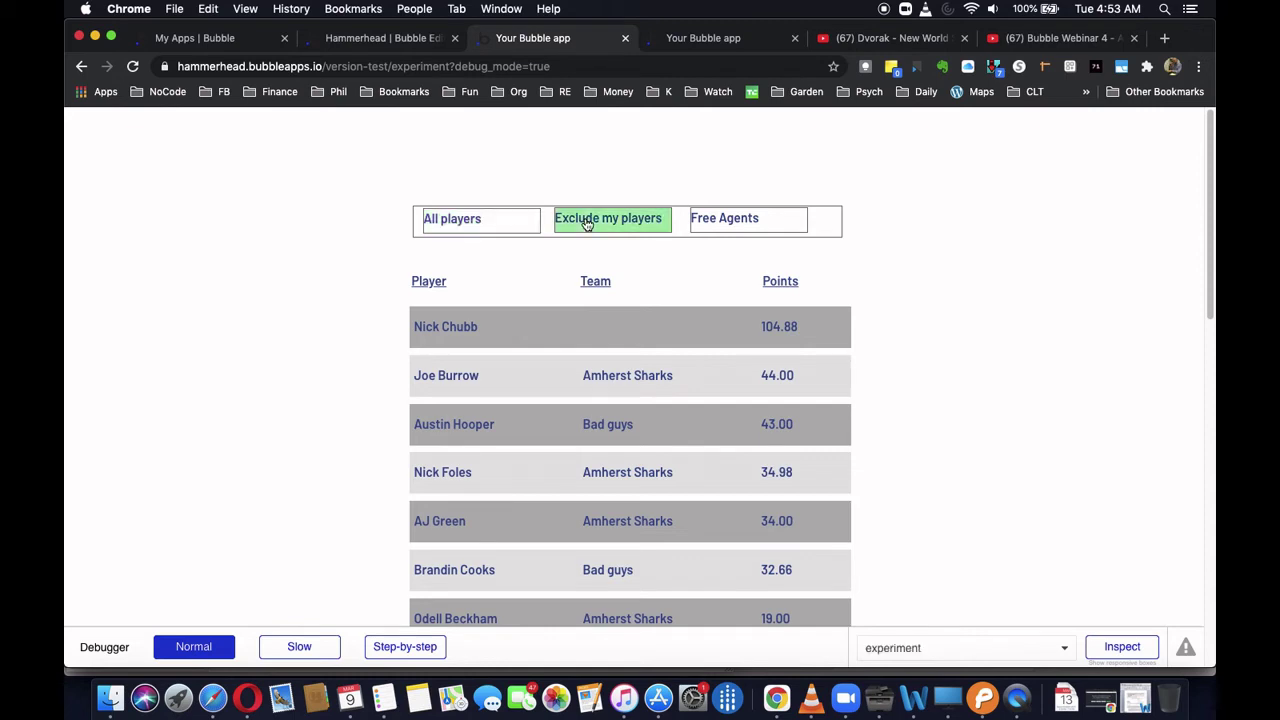
pyautogui.click(730, 222)
pyautogui.click(641, 230)
pyautogui.click(490, 222)
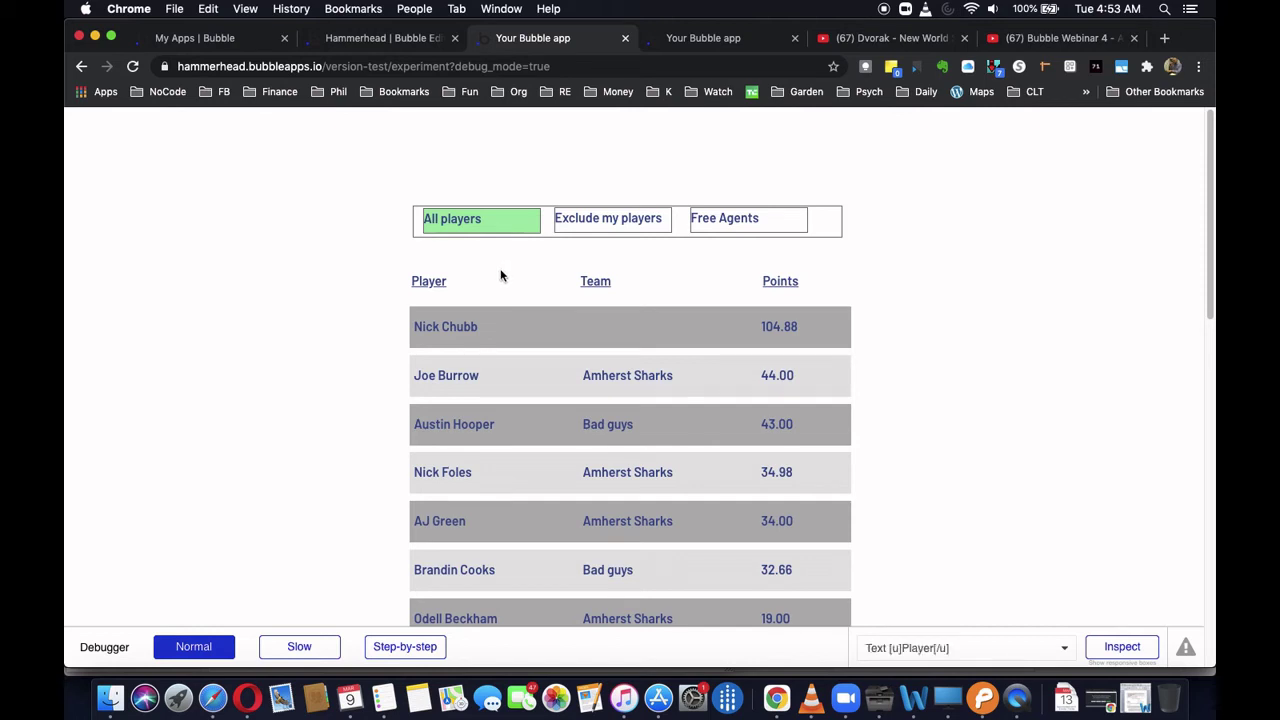
# - Back in the Bubble editor, check the filter bar group's dimensions and set the All players text's width to 179
pyautogui.click(357, 40)
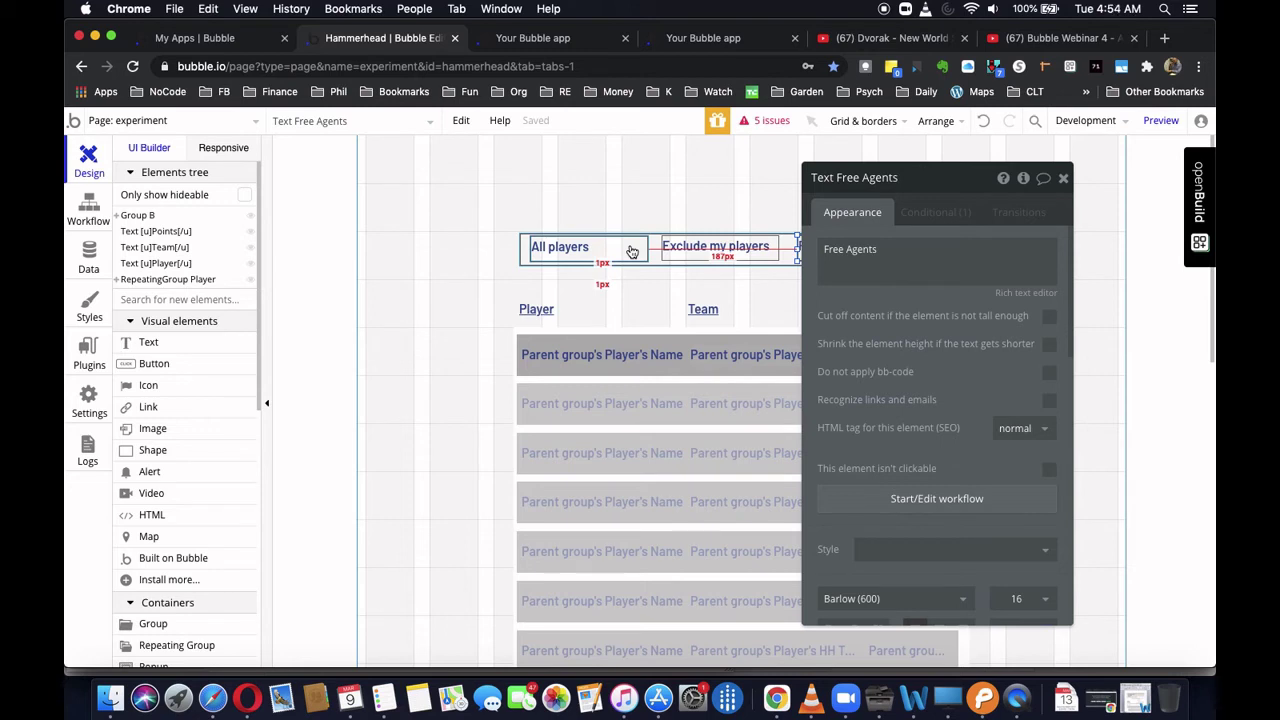
pyautogui.click(525, 262)
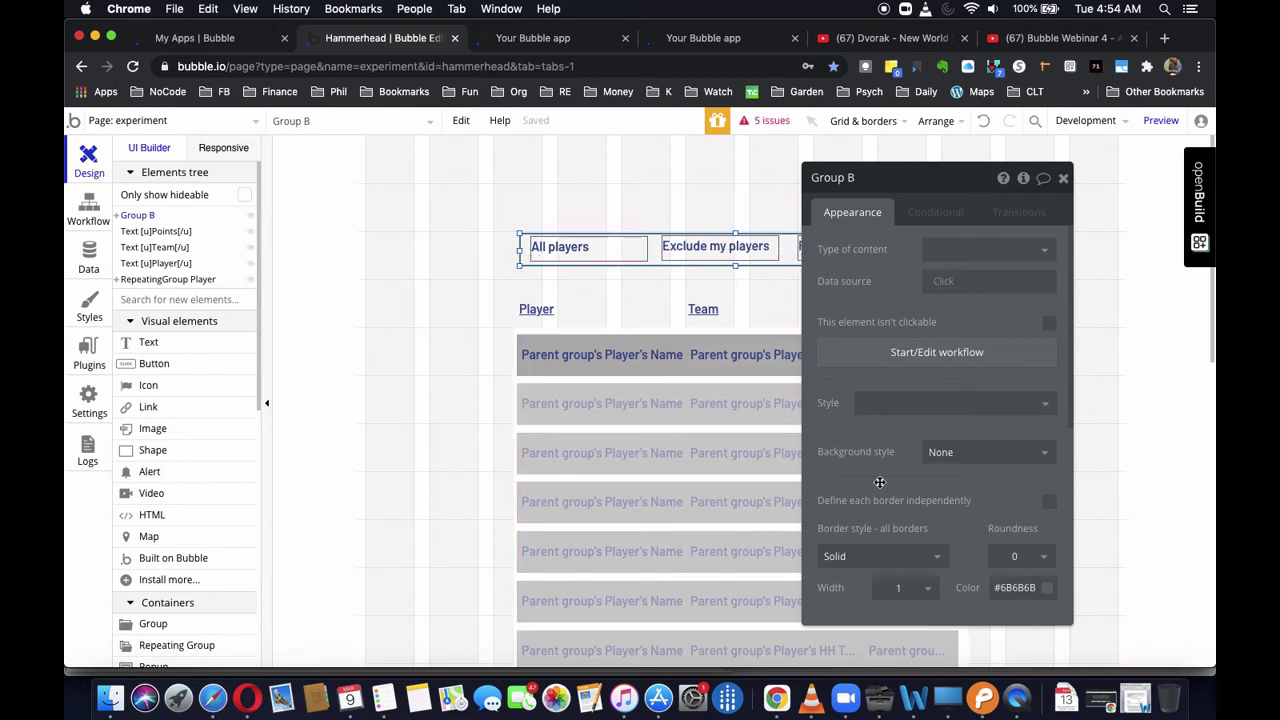
pyautogui.scroll(-10, 879, 483)
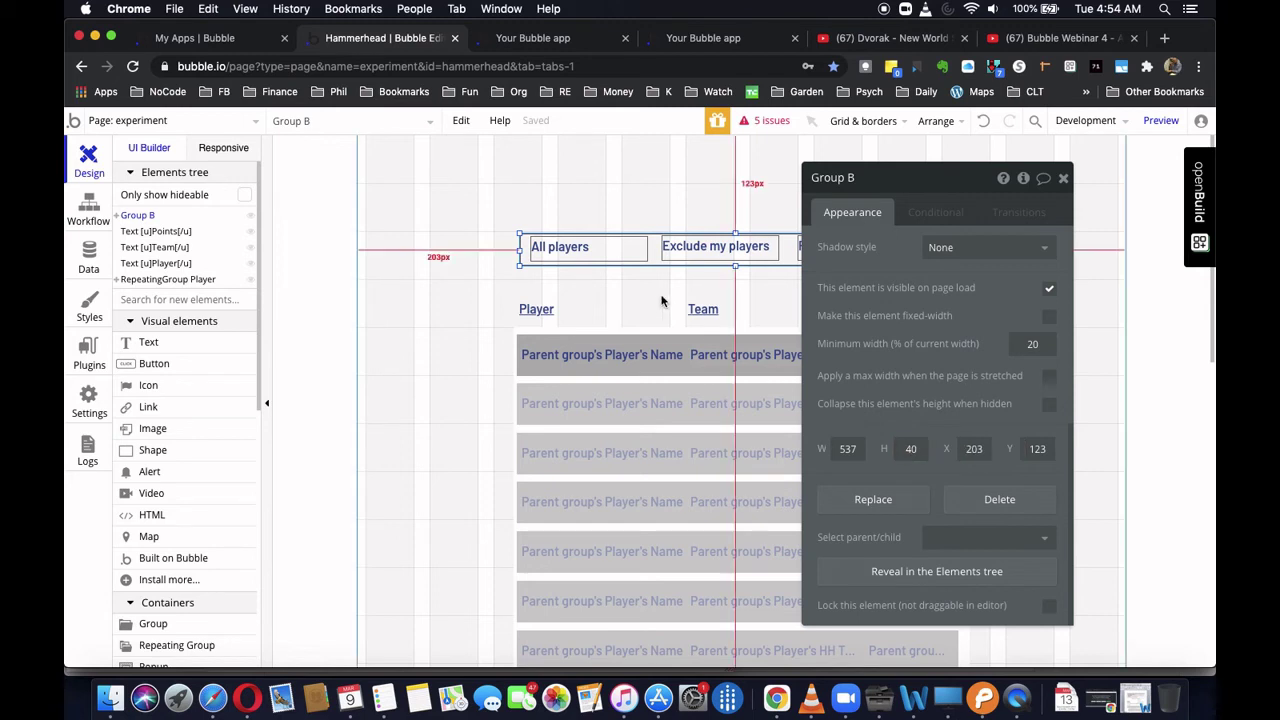
pyautogui.click(626, 258)
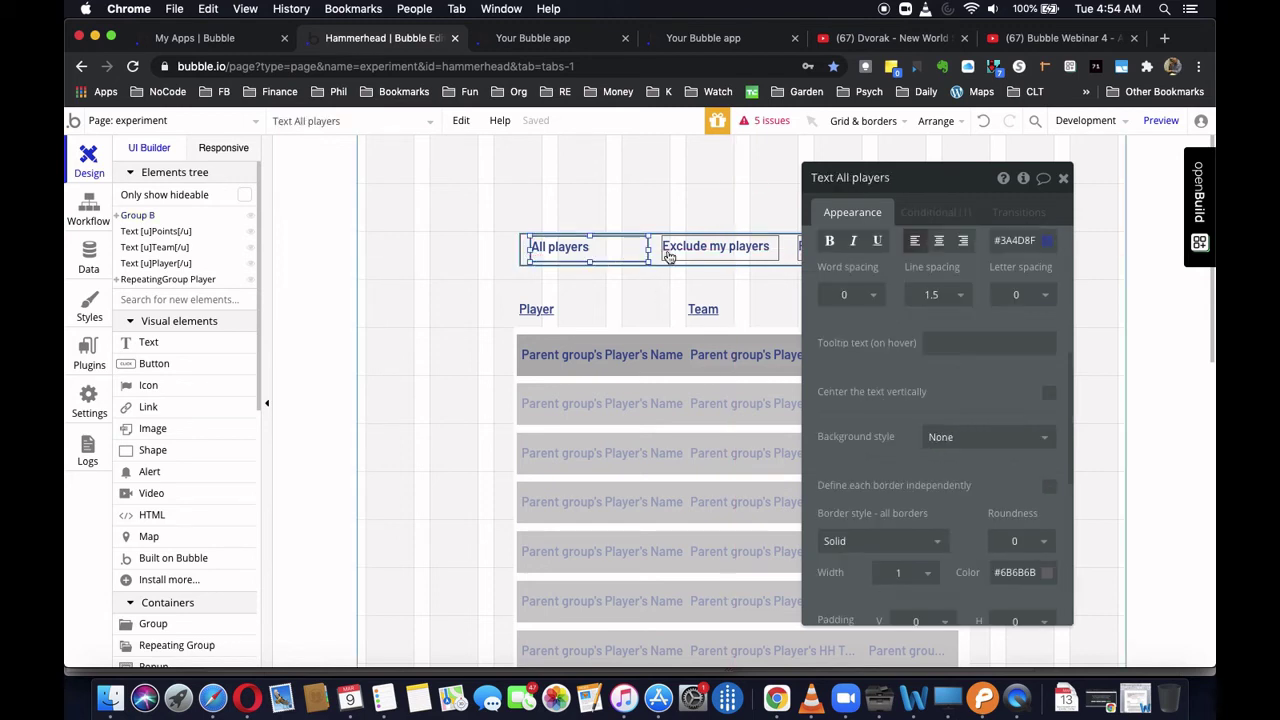
pyautogui.scroll(-10, 911, 461)
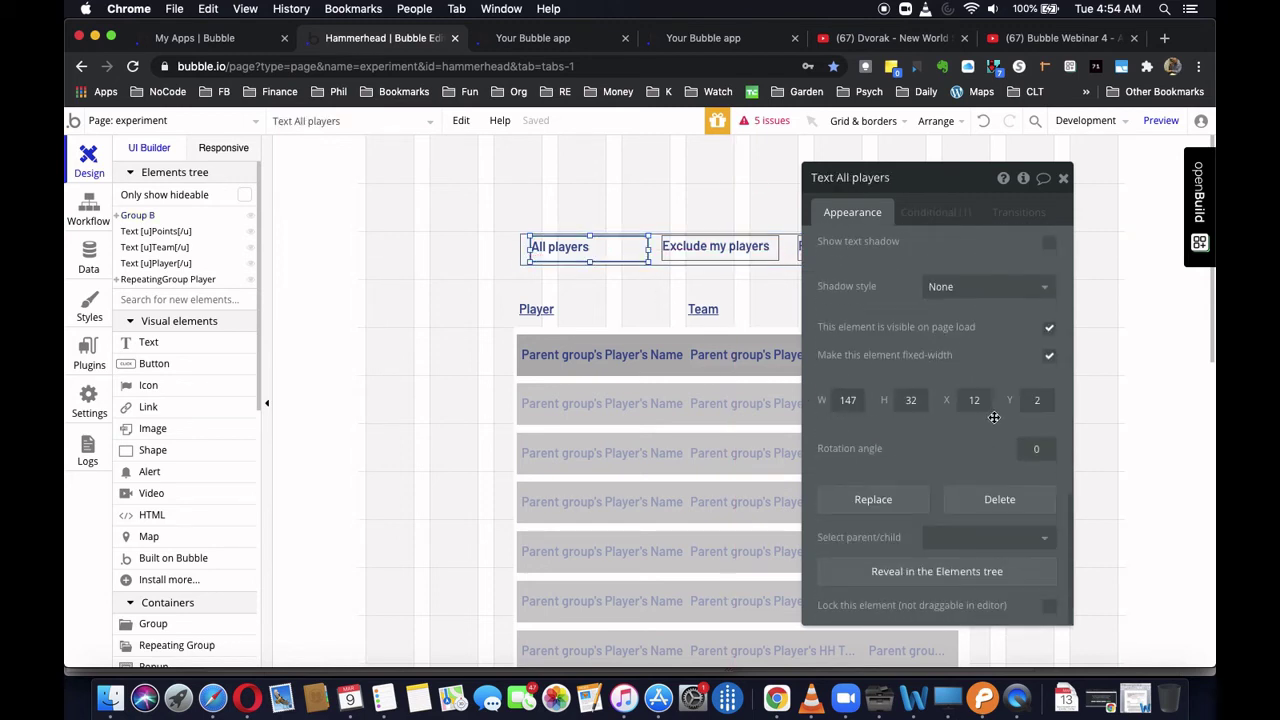
pyautogui.doubleClick(860, 399)
pyautogui.write('179')
pyautogui.press('Return')
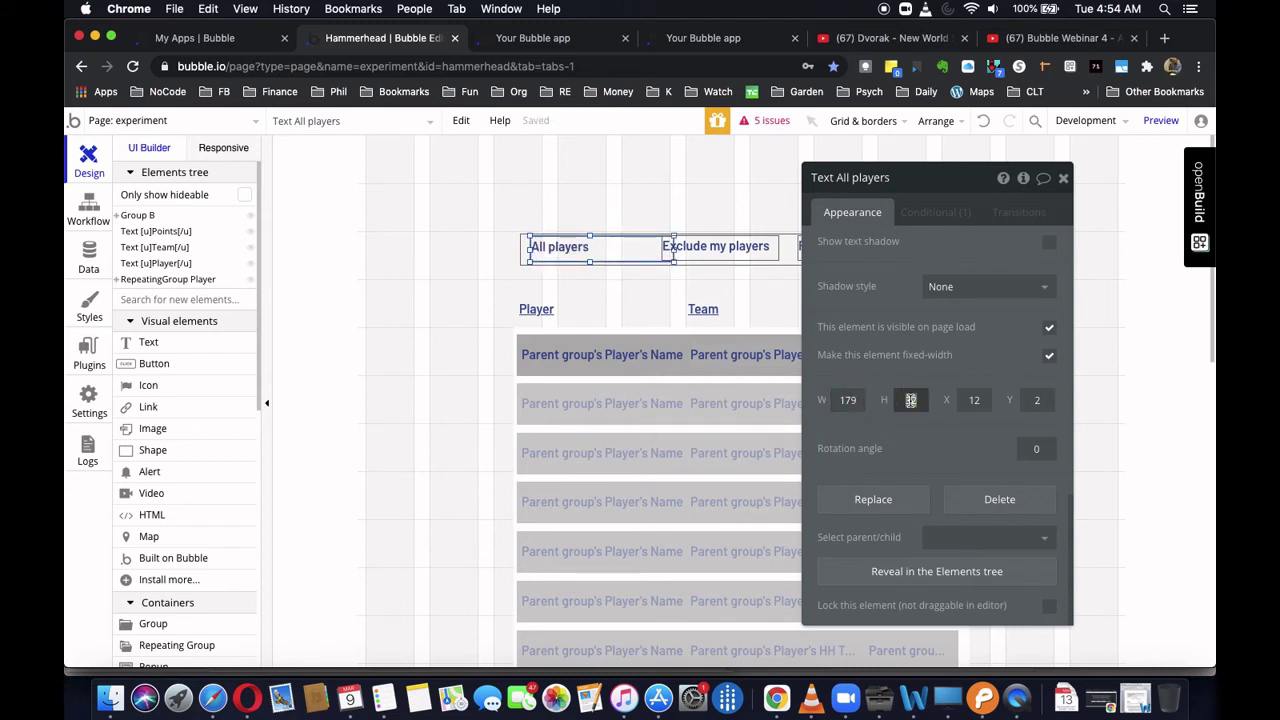
# - Set the All players text's height to 40 and its position to X 0, Y 0
pyautogui.write('40')
pyautogui.doubleClick(974, 400)
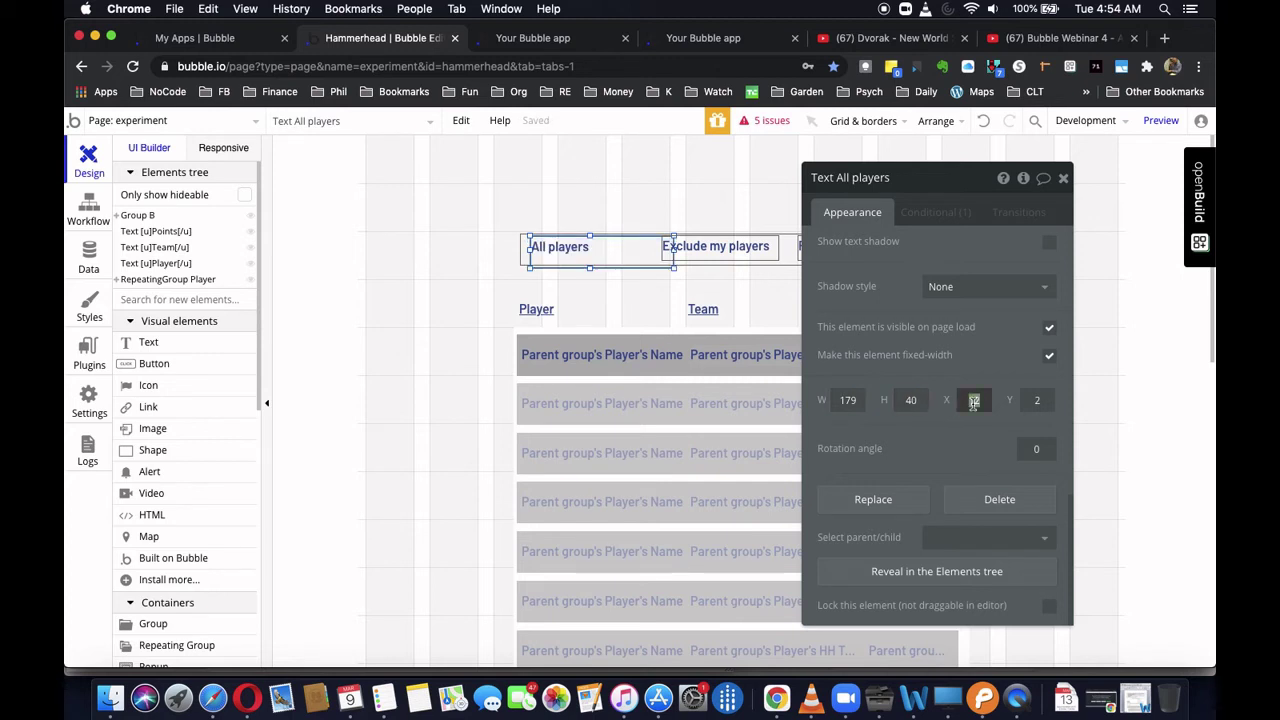
pyautogui.write('0')
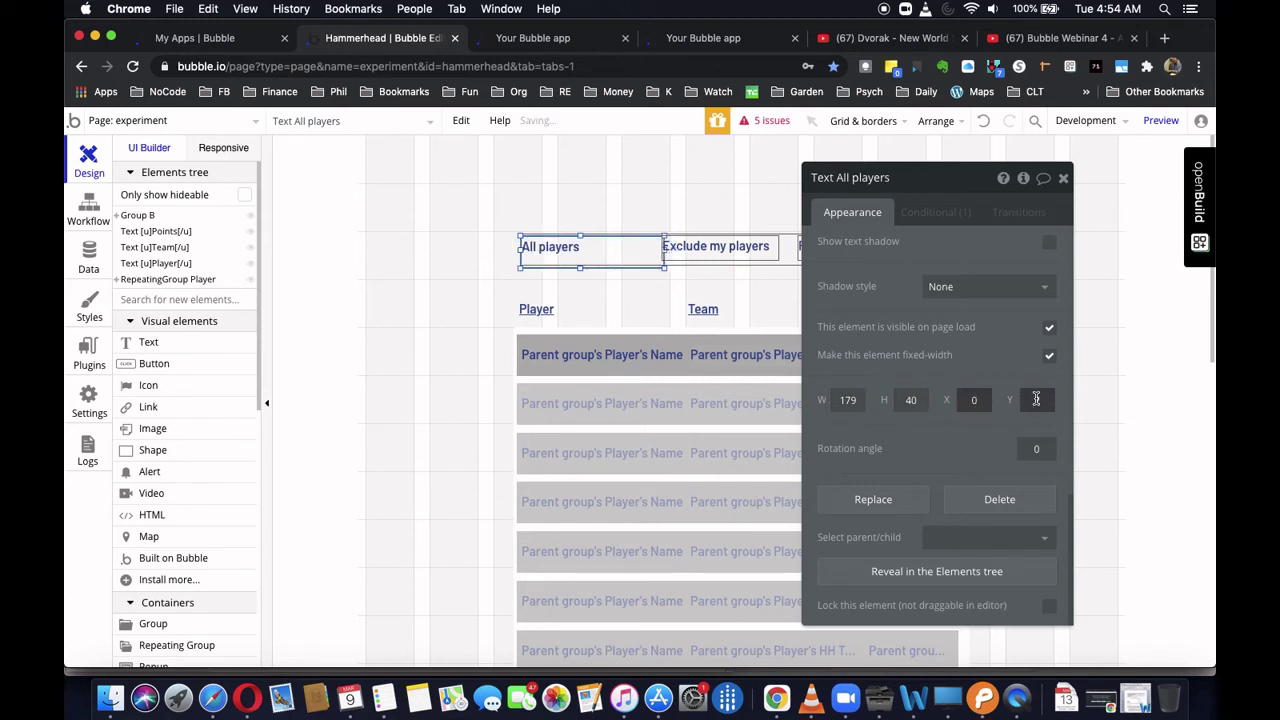
pyautogui.press('Tab')
pyautogui.write('0')
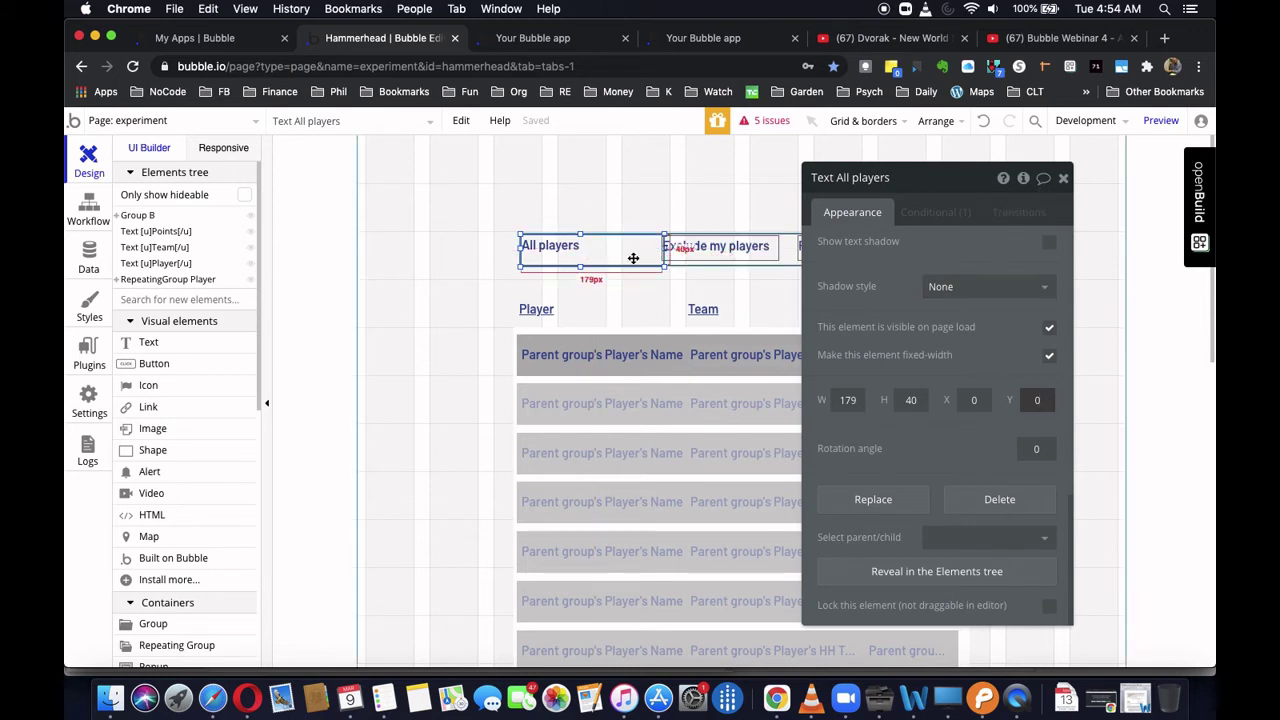
# - Set the Exclude my players text's width to 179 and height to 40
pyautogui.click(756, 257)
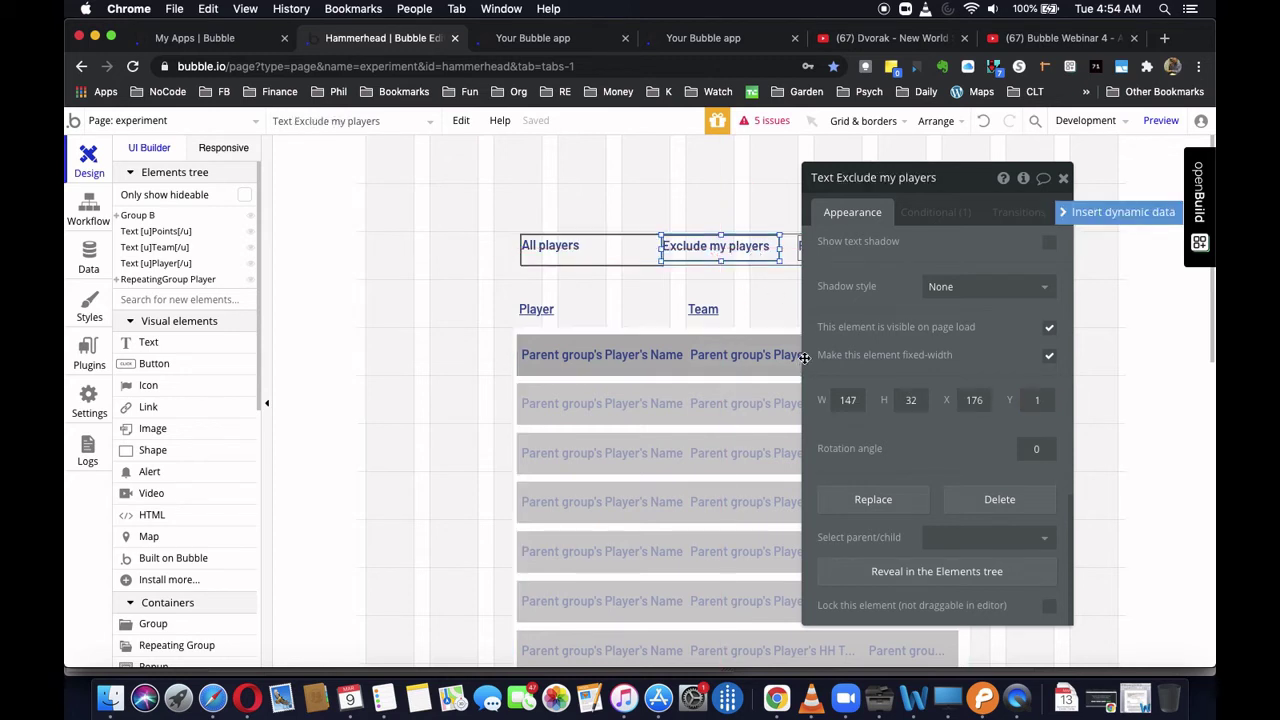
pyautogui.doubleClick(857, 401)
pyautogui.write('1')
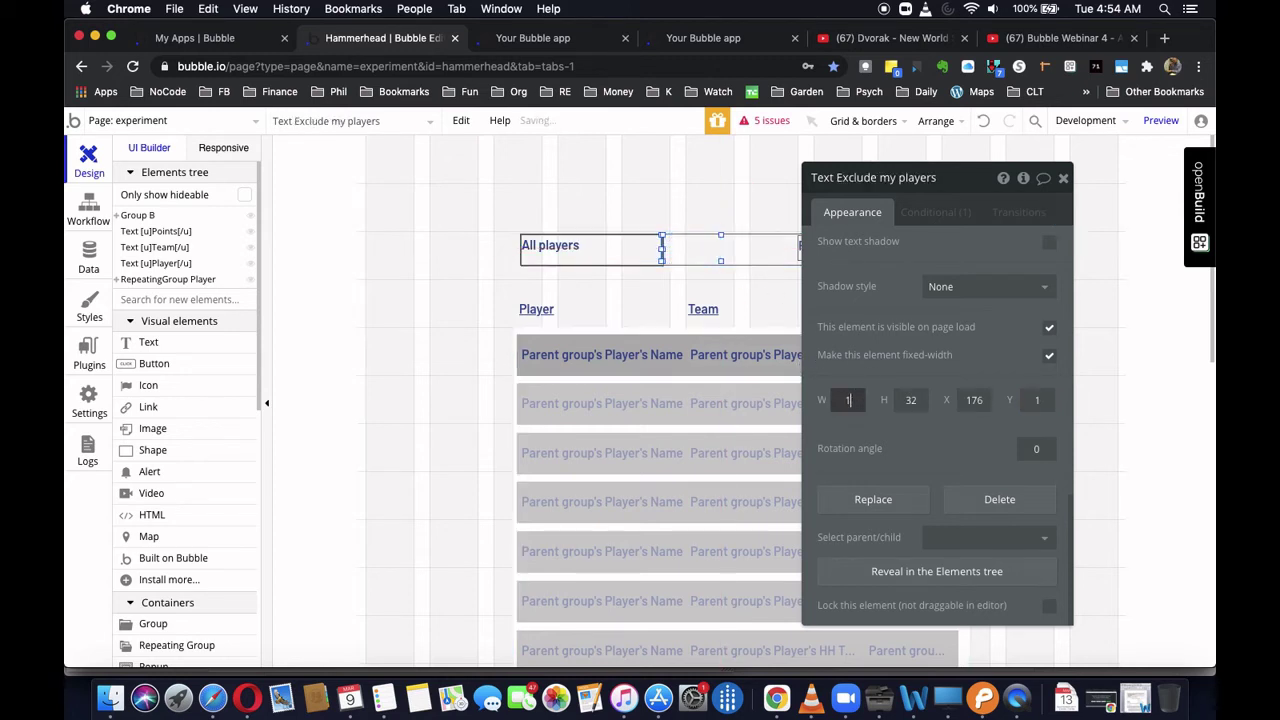
pyautogui.write('79')
pyautogui.click(909, 405)
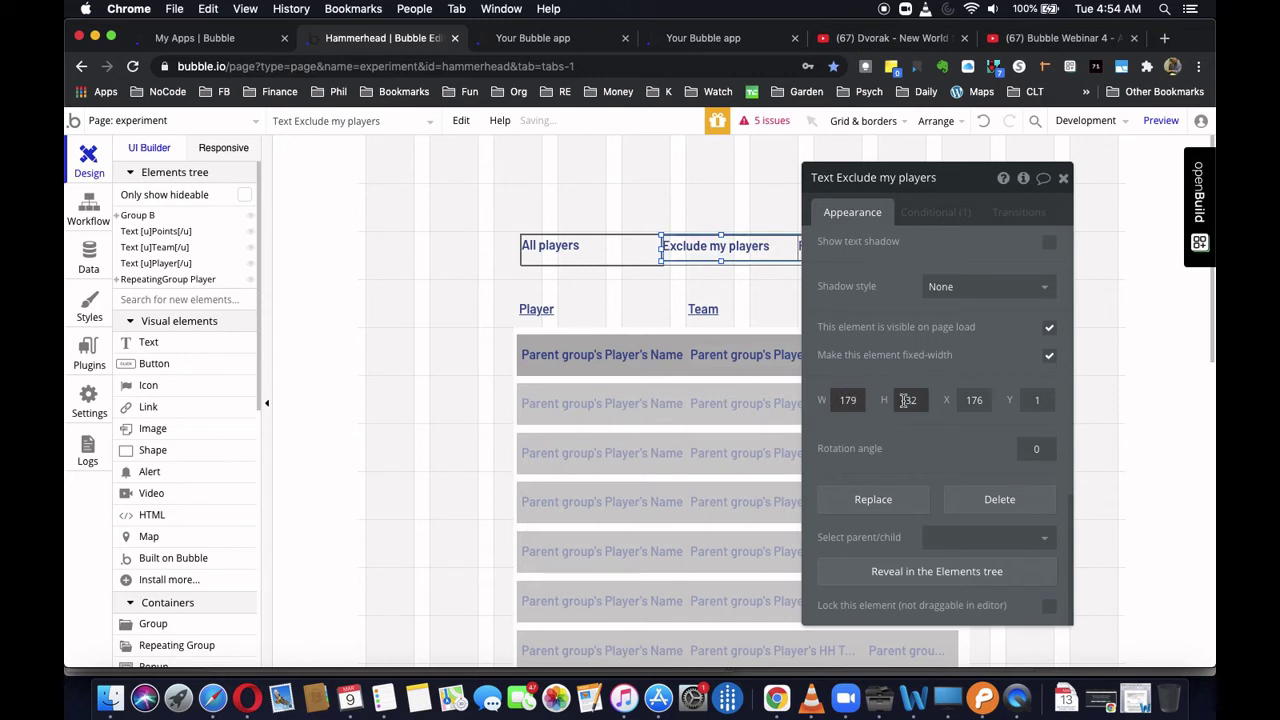
pyautogui.doubleClick(909, 401)
pyautogui.write('3')
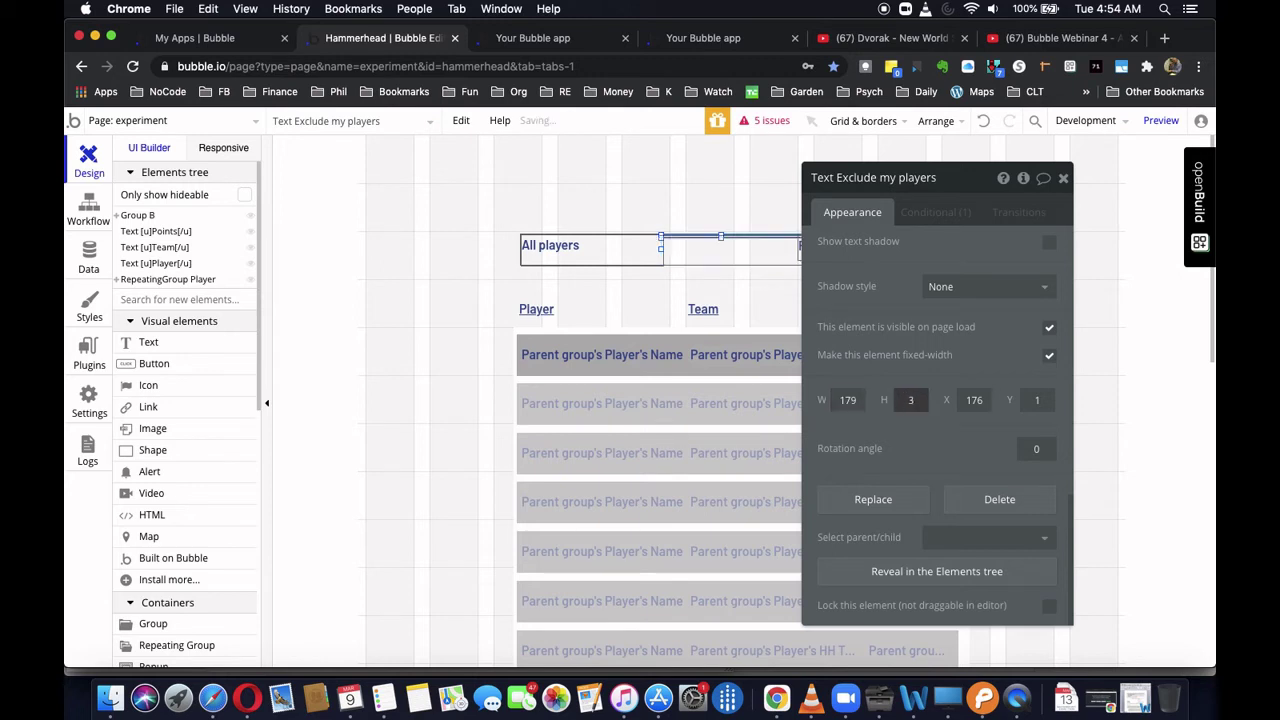
pyautogui.write('03')
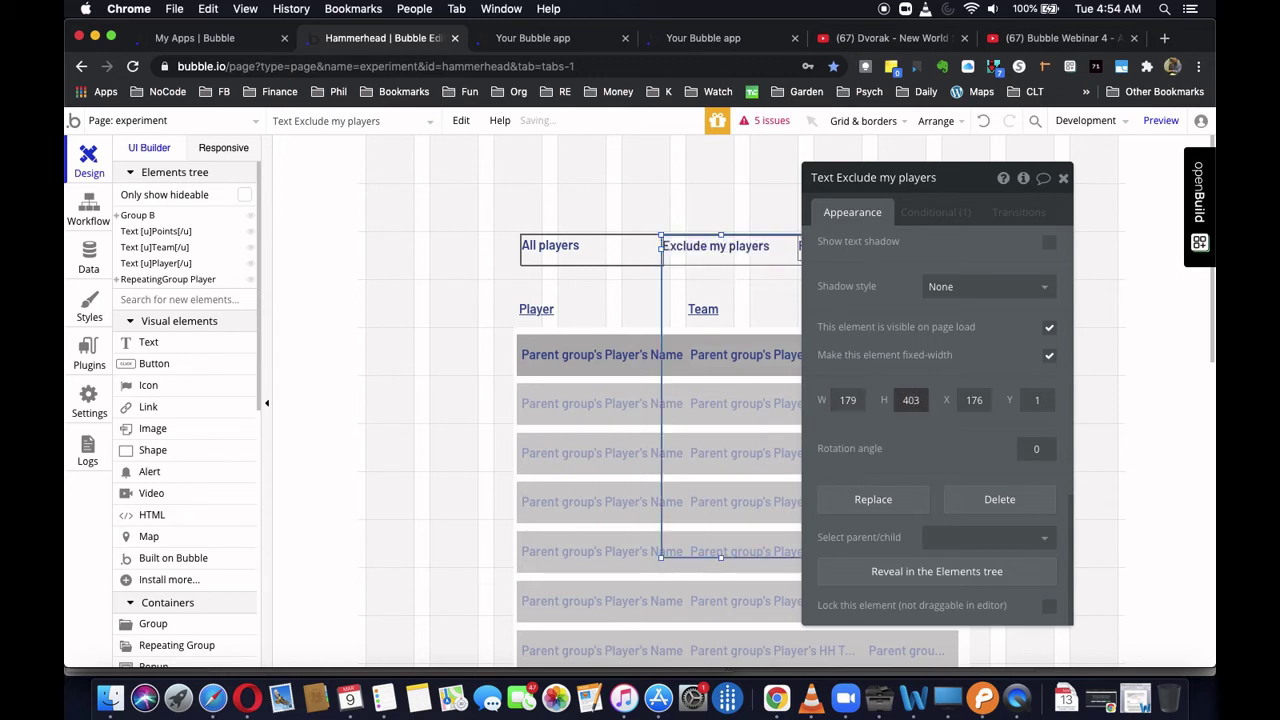
pyautogui.press('BackSpace')
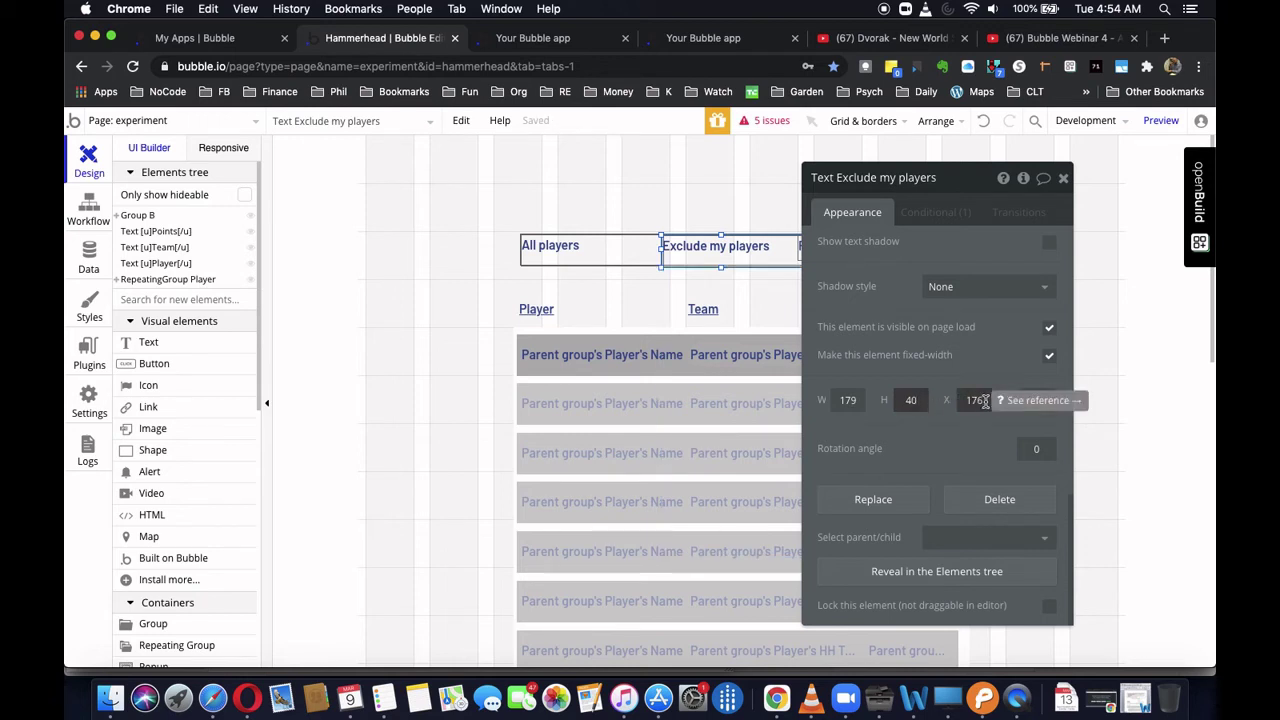
# - Position the Exclude my players text at X 179, Y 0 in the filter bar
pyautogui.click(977, 402)
pyautogui.press('BackSpace')
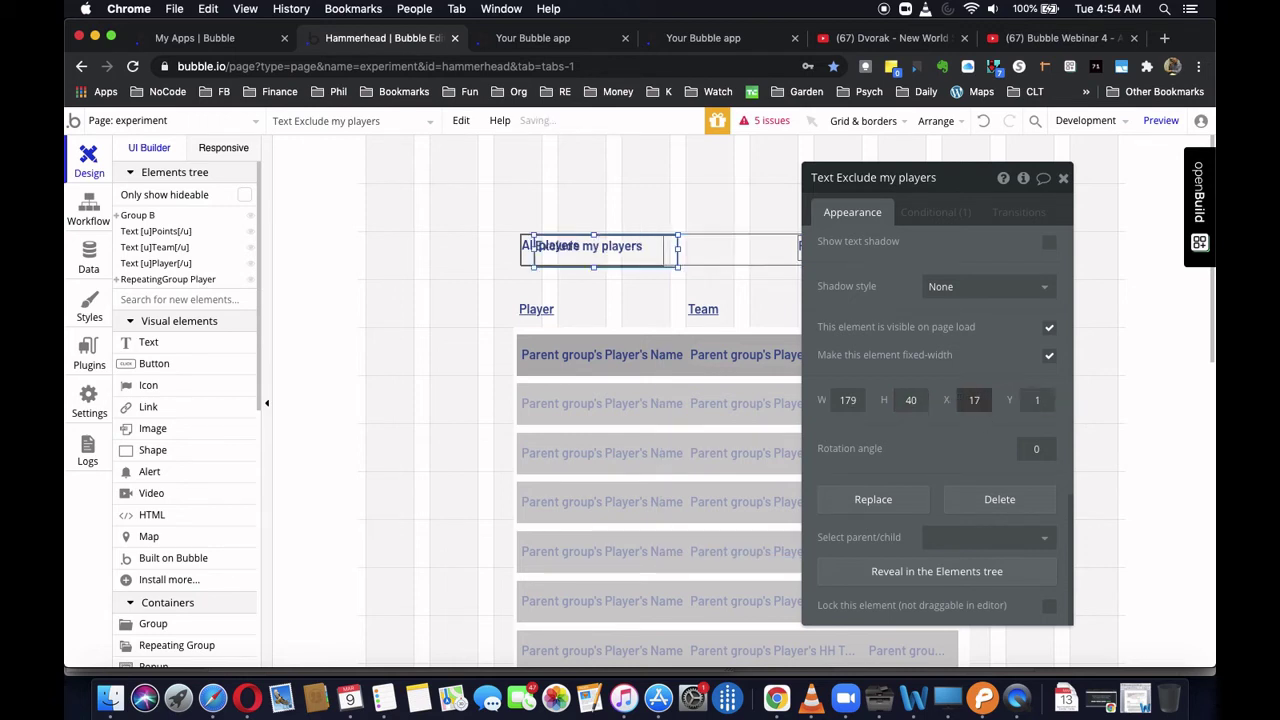
pyautogui.write('9')
pyautogui.click(1039, 403)
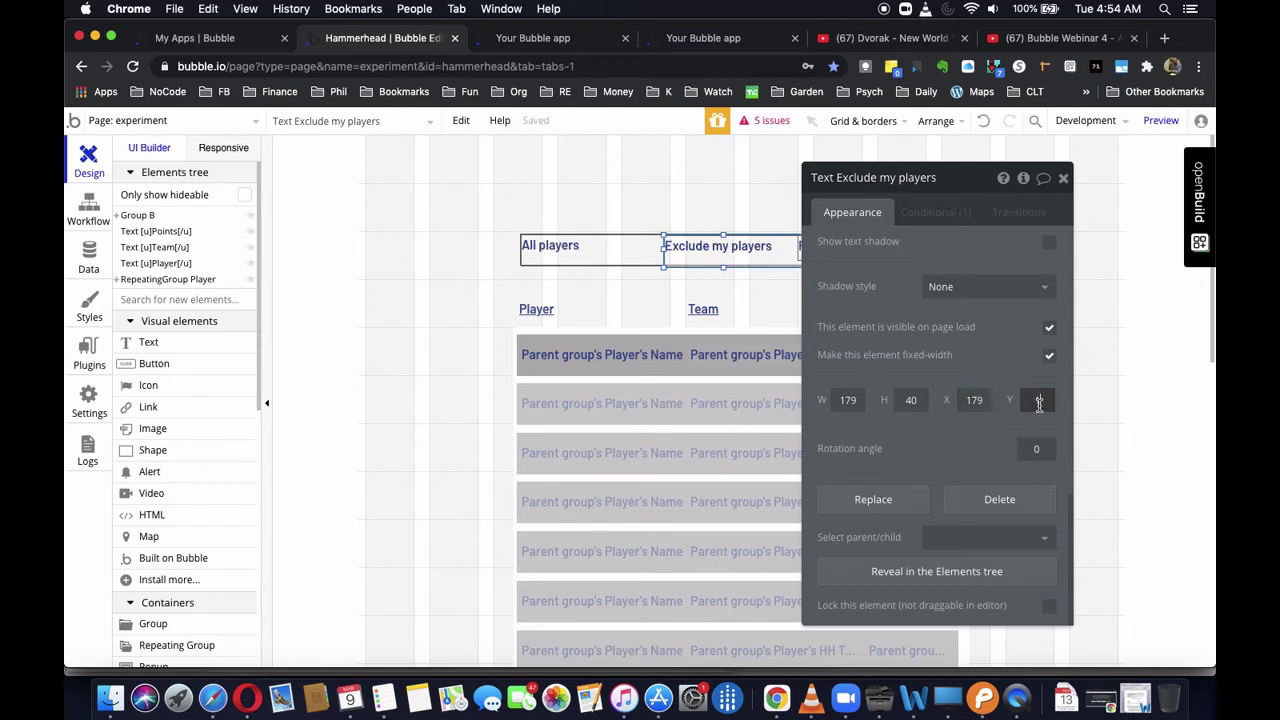
pyautogui.write('0')
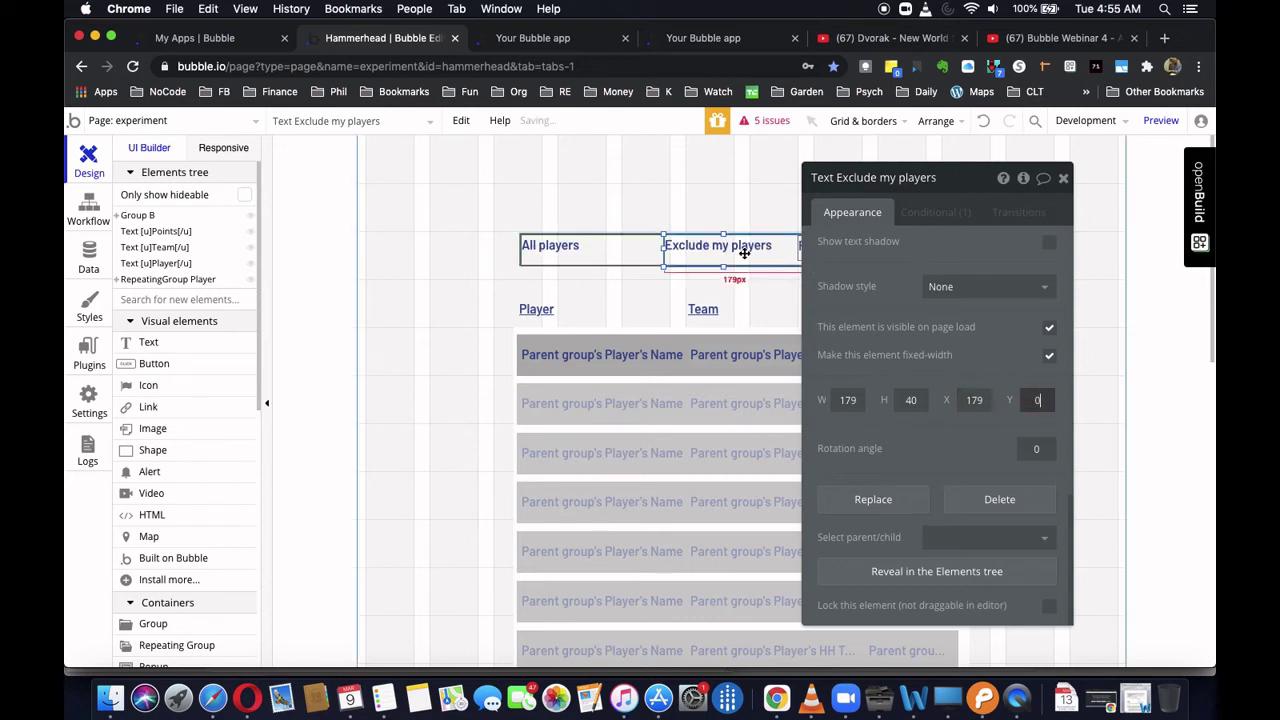
# - Set the Free Agents text's width to 179 and its height to 40
pyautogui.click(1065, 179)
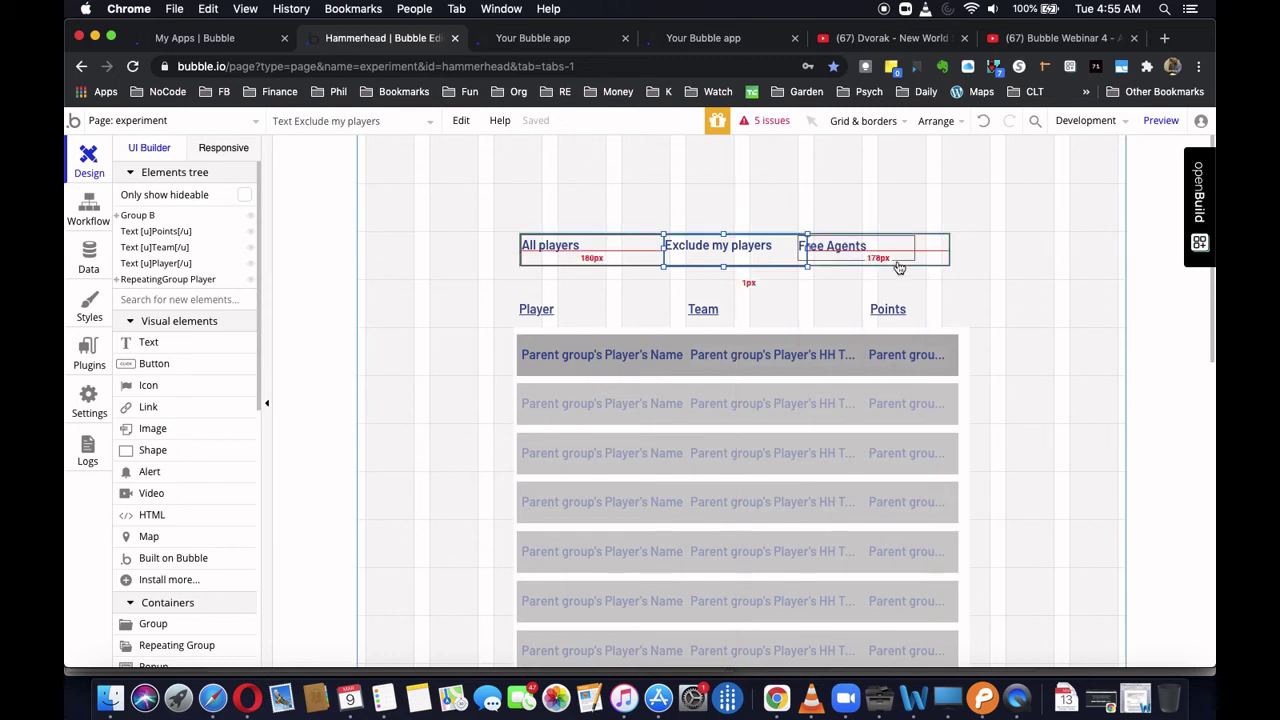
pyautogui.doubleClick(891, 242)
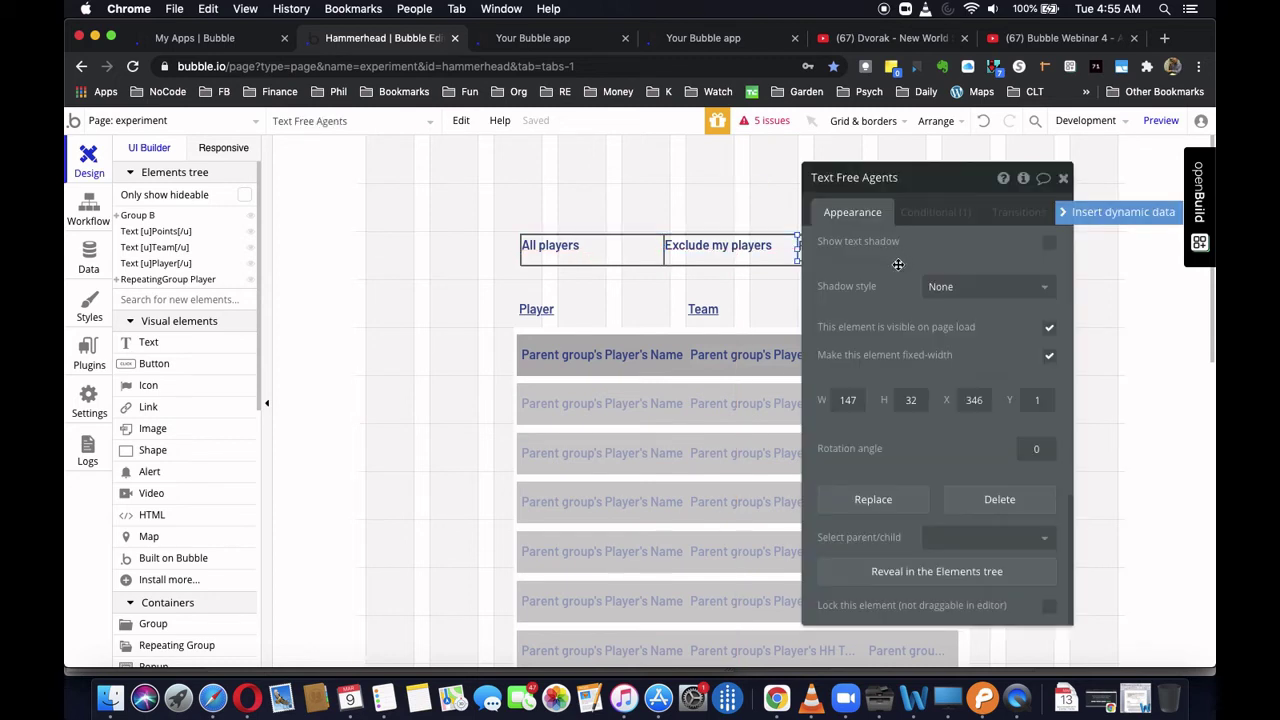
pyautogui.click(857, 399)
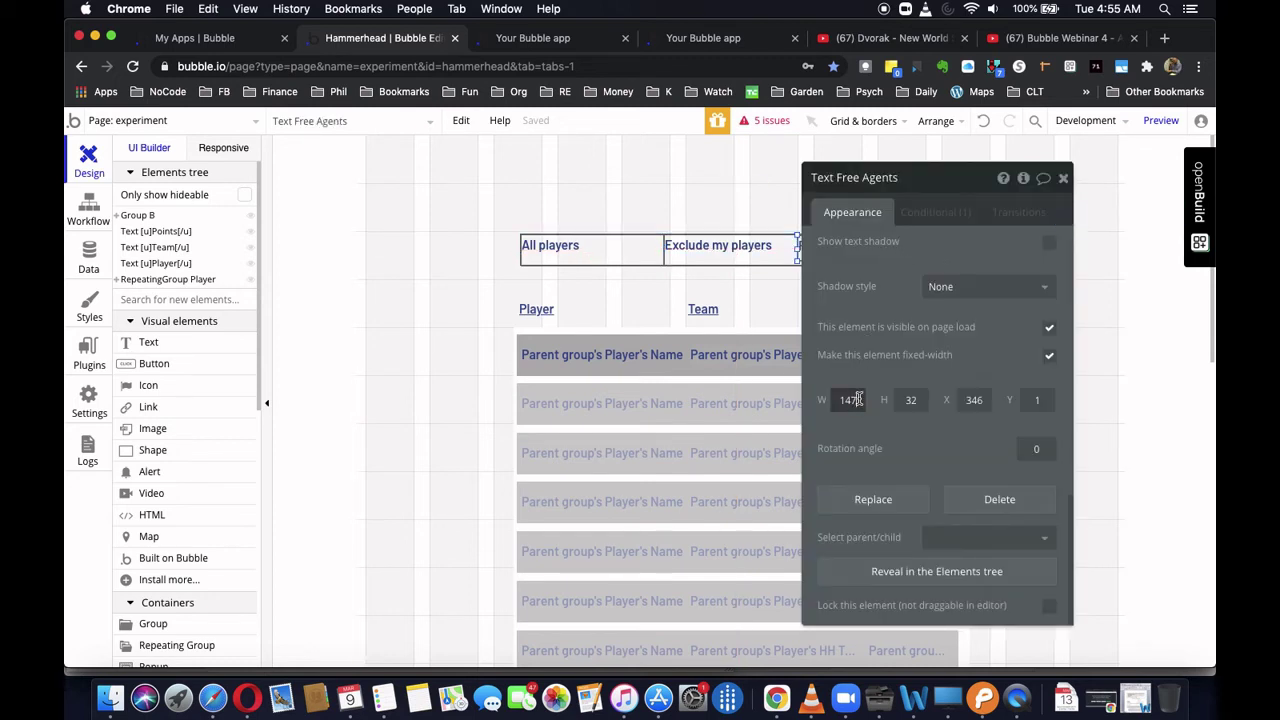
pyautogui.doubleClick(858, 399)
pyautogui.write('179')
pyautogui.click(909, 401)
pyautogui.write('2')
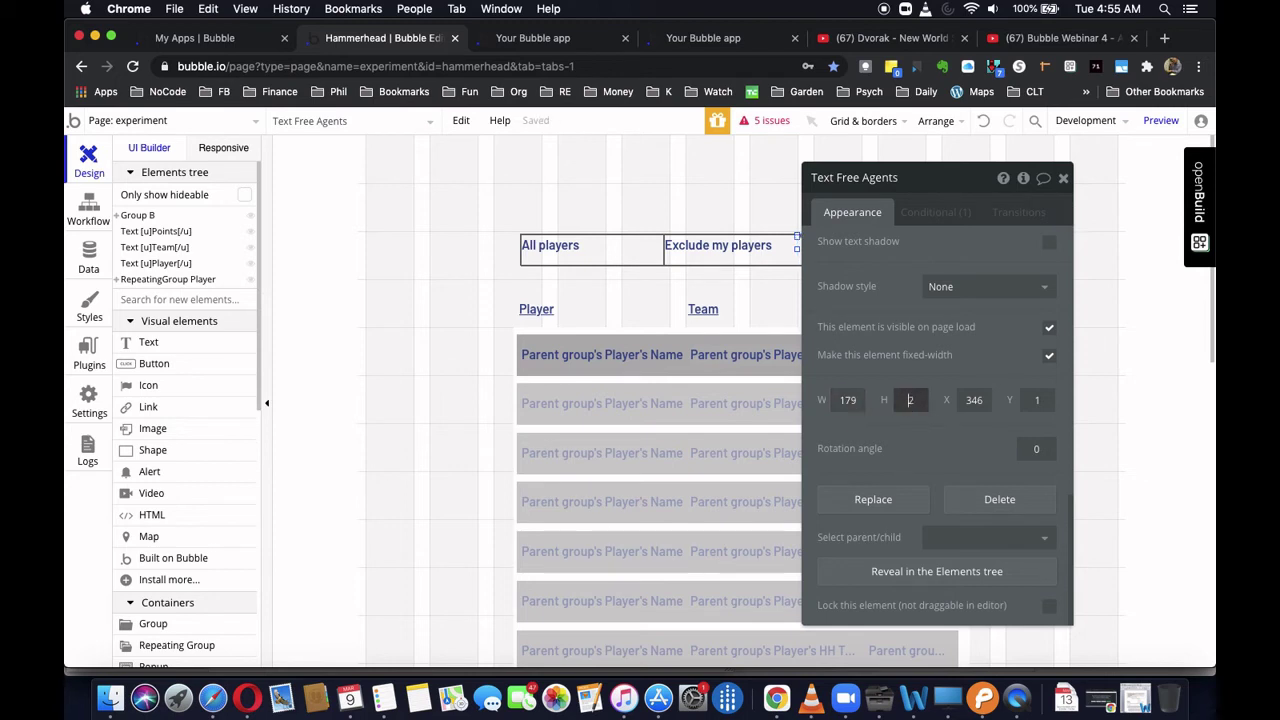
pyautogui.write('40')
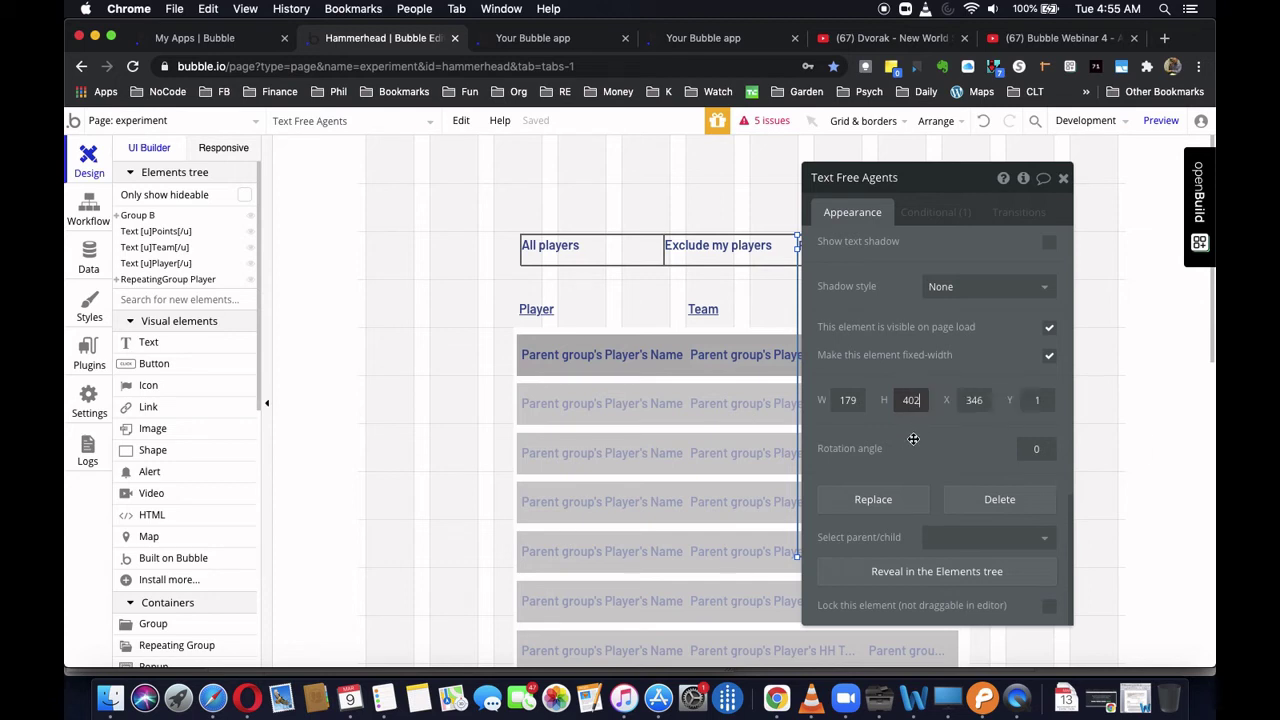
pyautogui.press('Tab')
pyautogui.press('BackSpace')
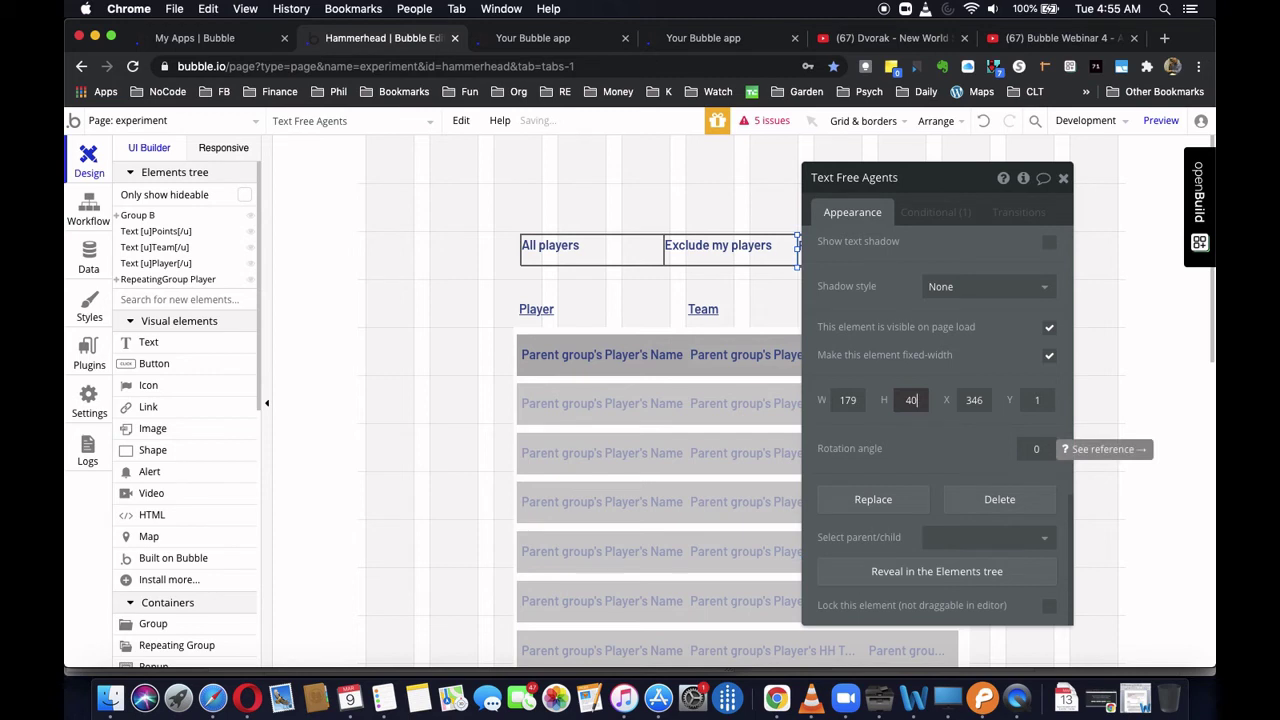
# - Position the Free Agents text at X 358, Y 0 in the filter bar
pyautogui.doubleClick(975, 400)
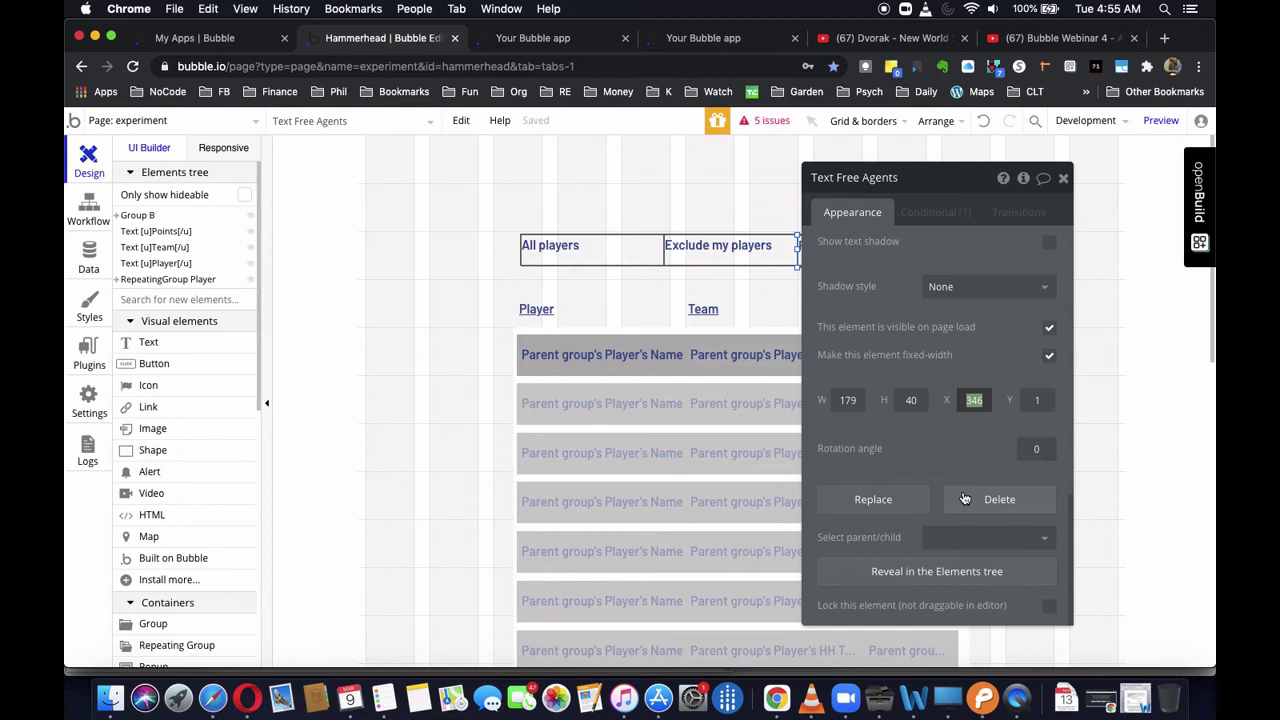
pyautogui.write('3')
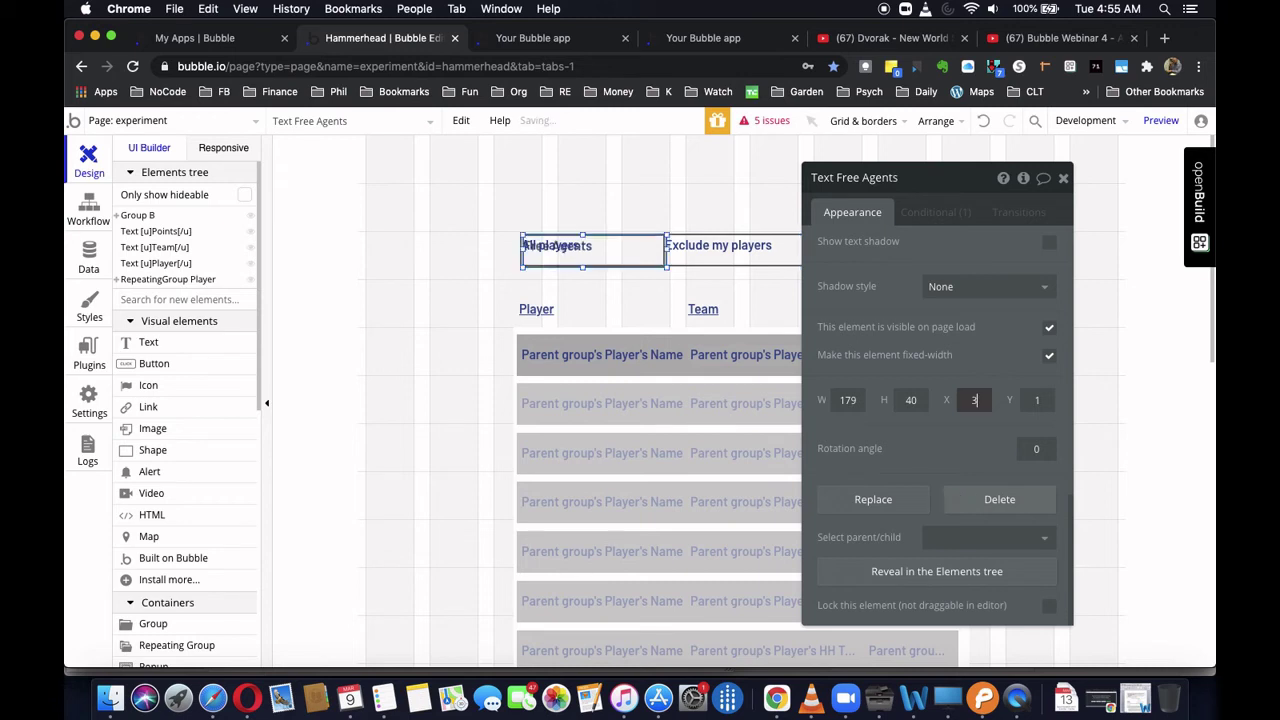
pyautogui.write('58')
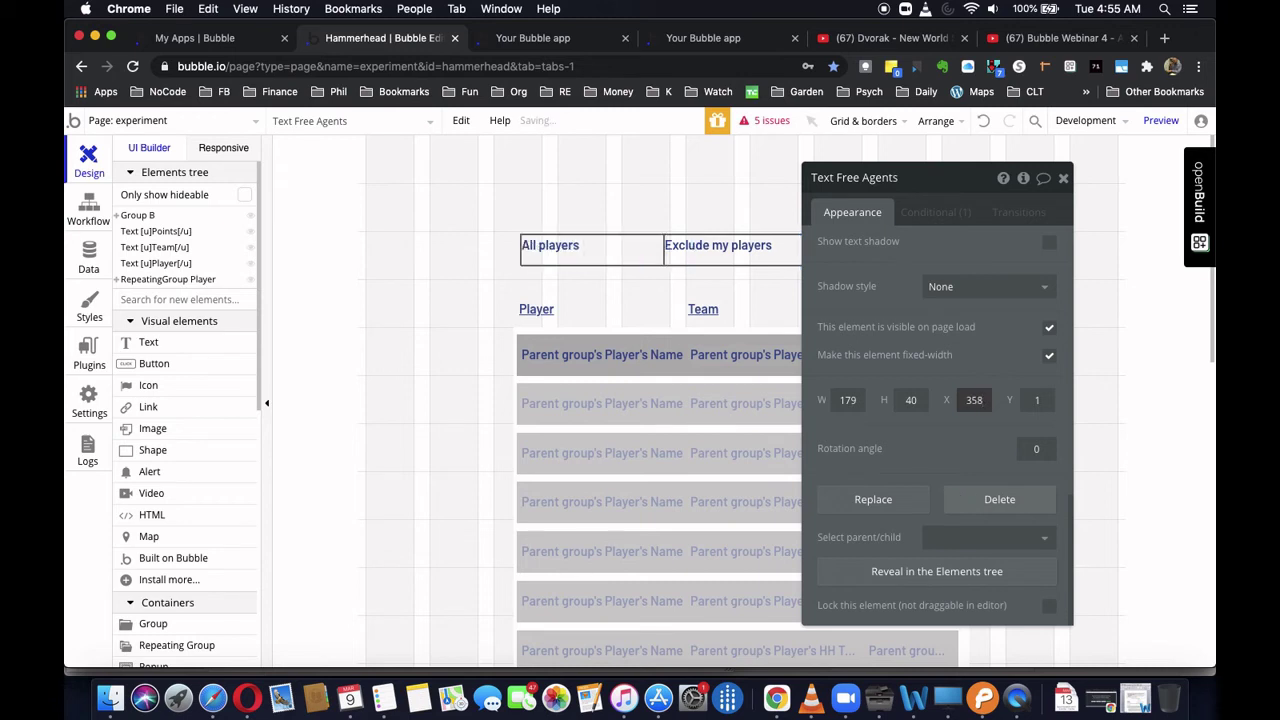
pyautogui.click(1040, 400)
pyautogui.press('BackSpace')
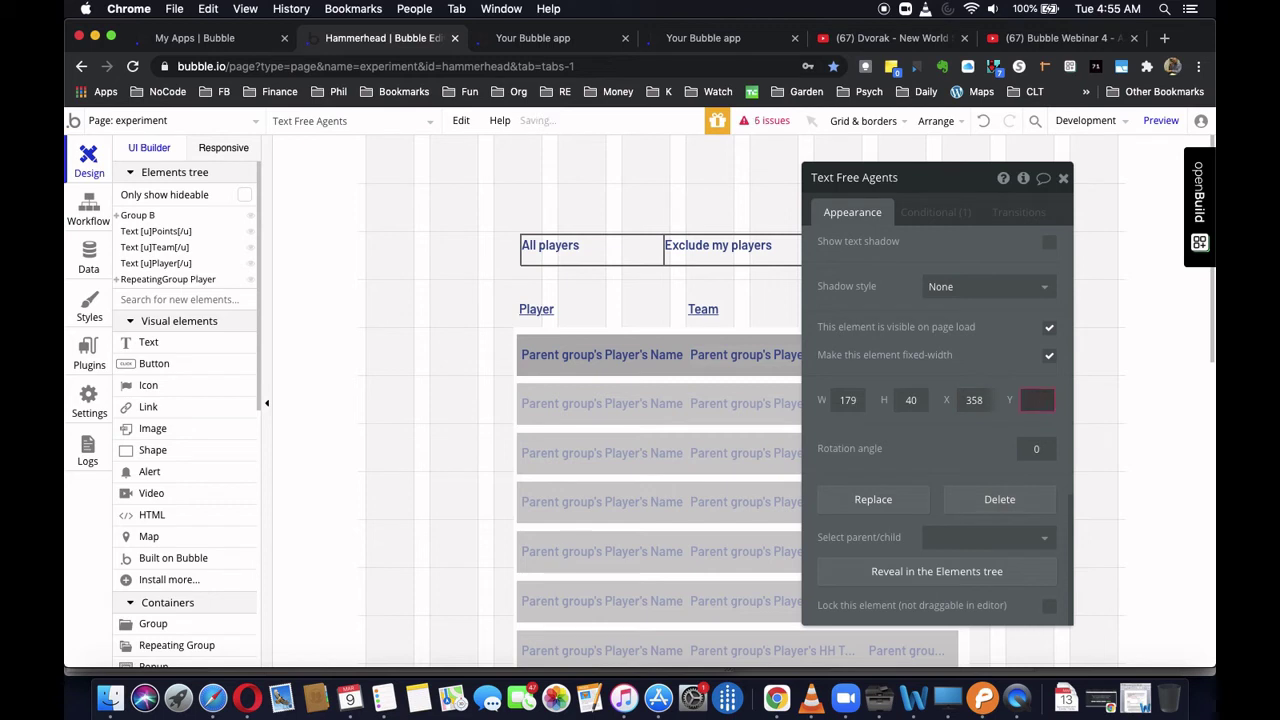
pyautogui.write('0')
pyautogui.click(1066, 179)
# - Check the alignment of the three filter texts and preview the page to inspect the filter bar layout
pyautogui.click(675, 259)
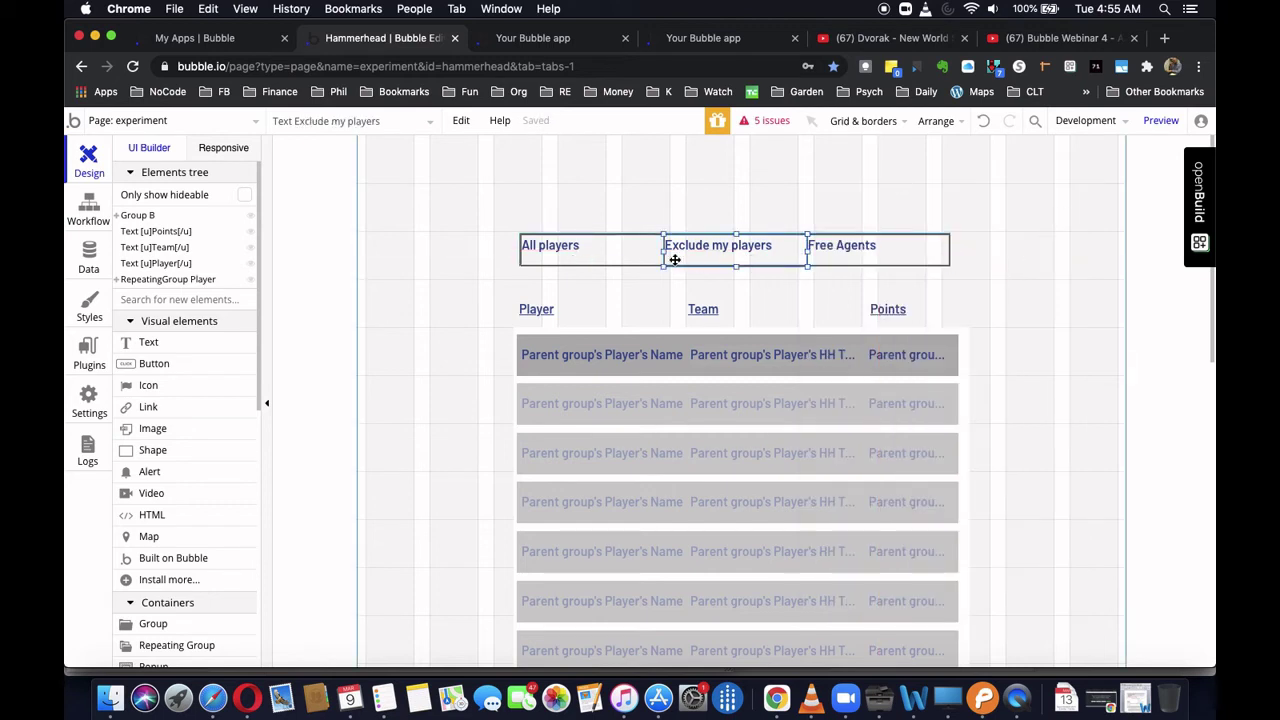
pyautogui.click(829, 245)
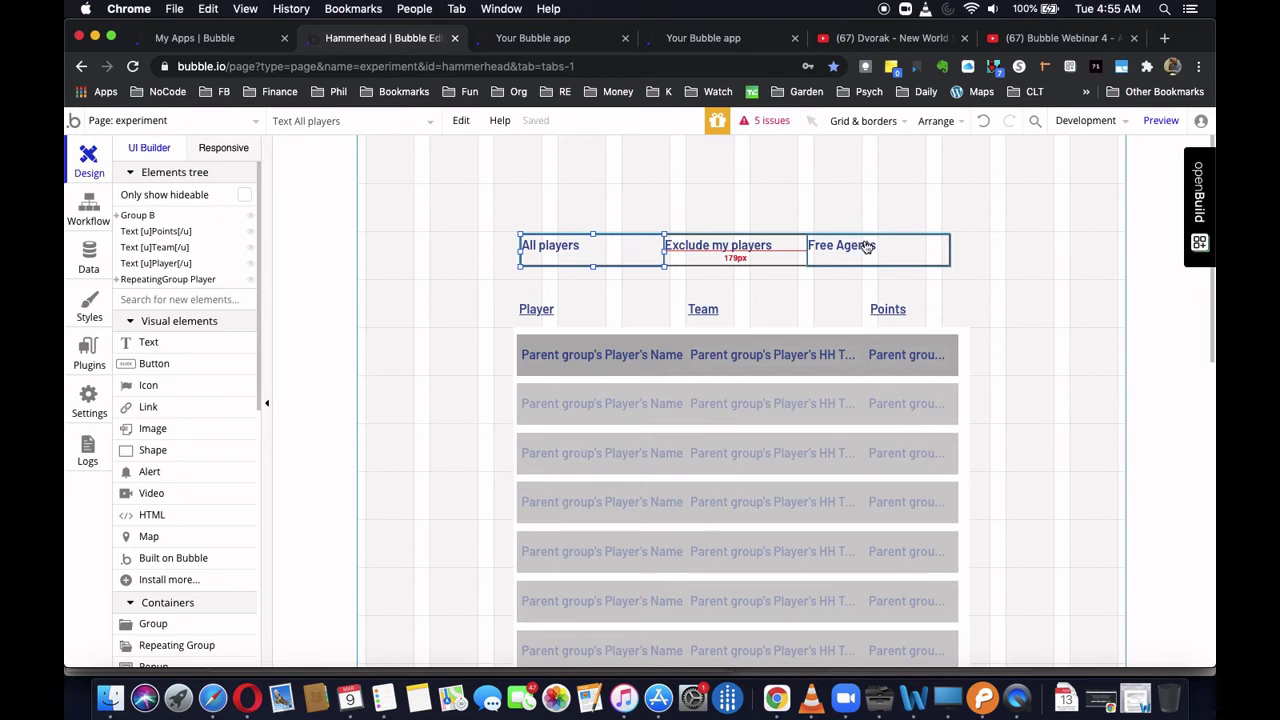
pyautogui.click(1088, 212)
pyautogui.click(1160, 120)
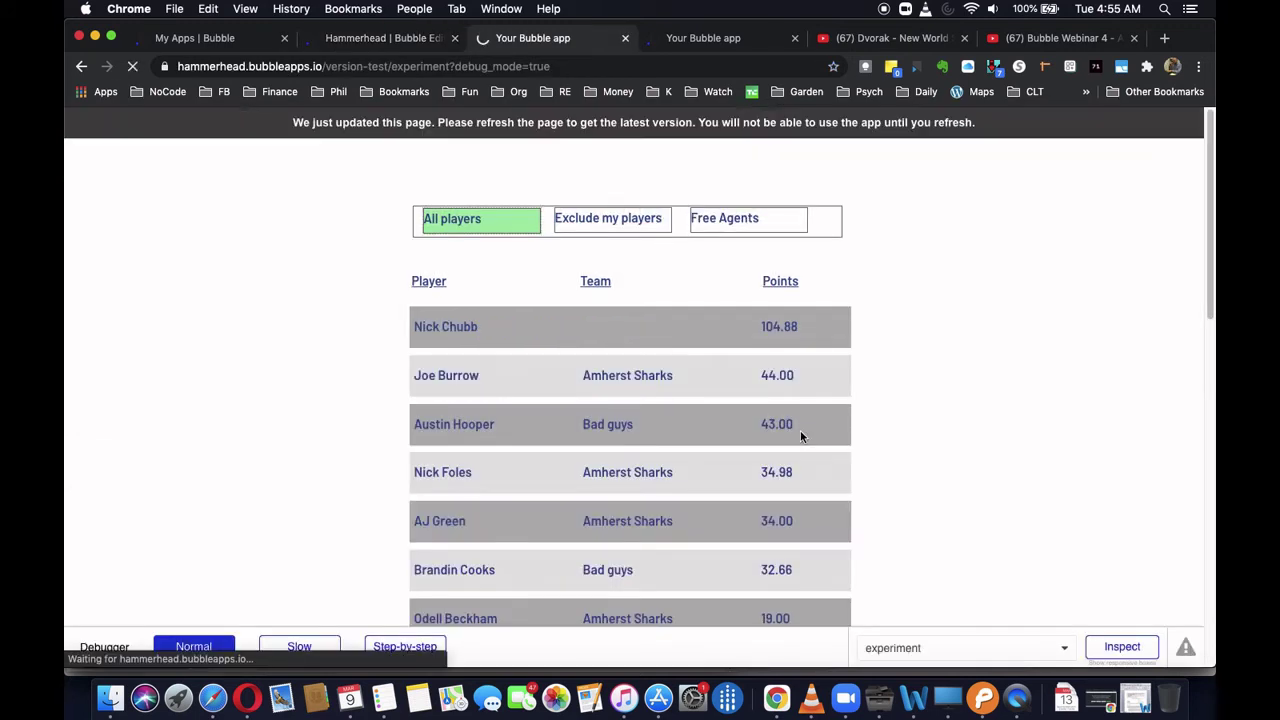
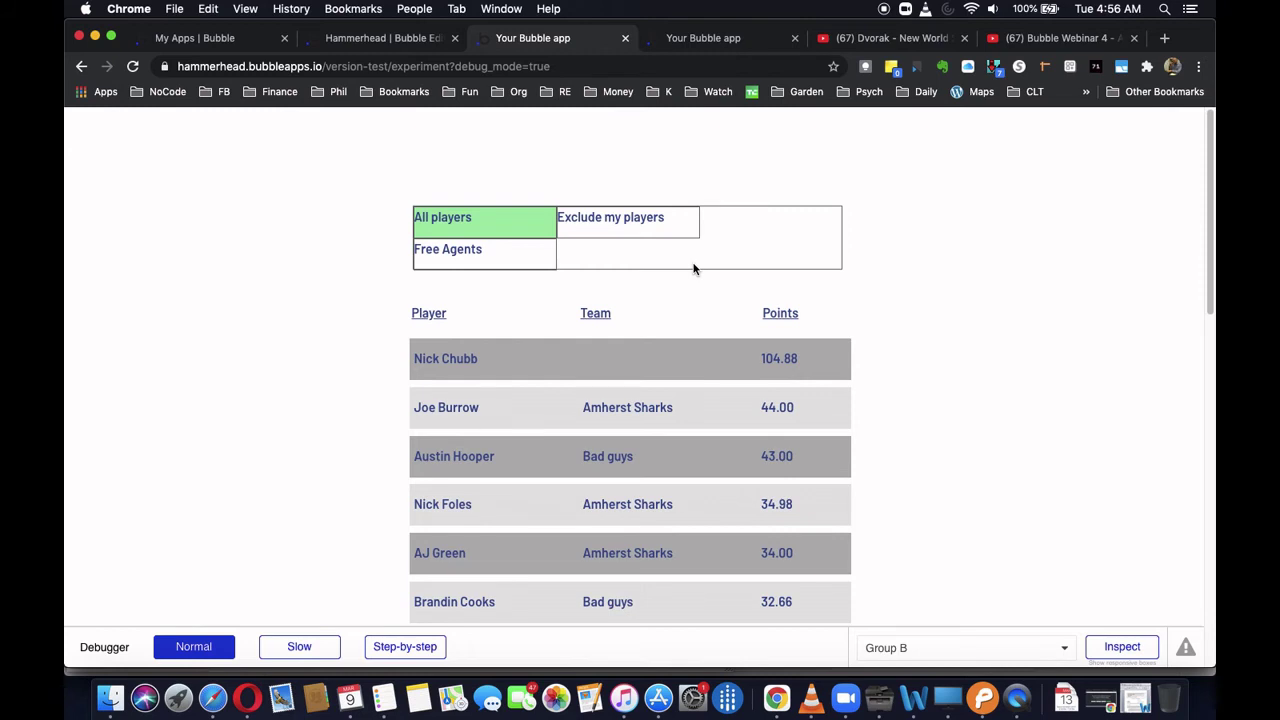
# - Back in the Bubble editor, set the width of Group B, the filter bar container, to 540 and preview the page
pyautogui.click(349, 38)
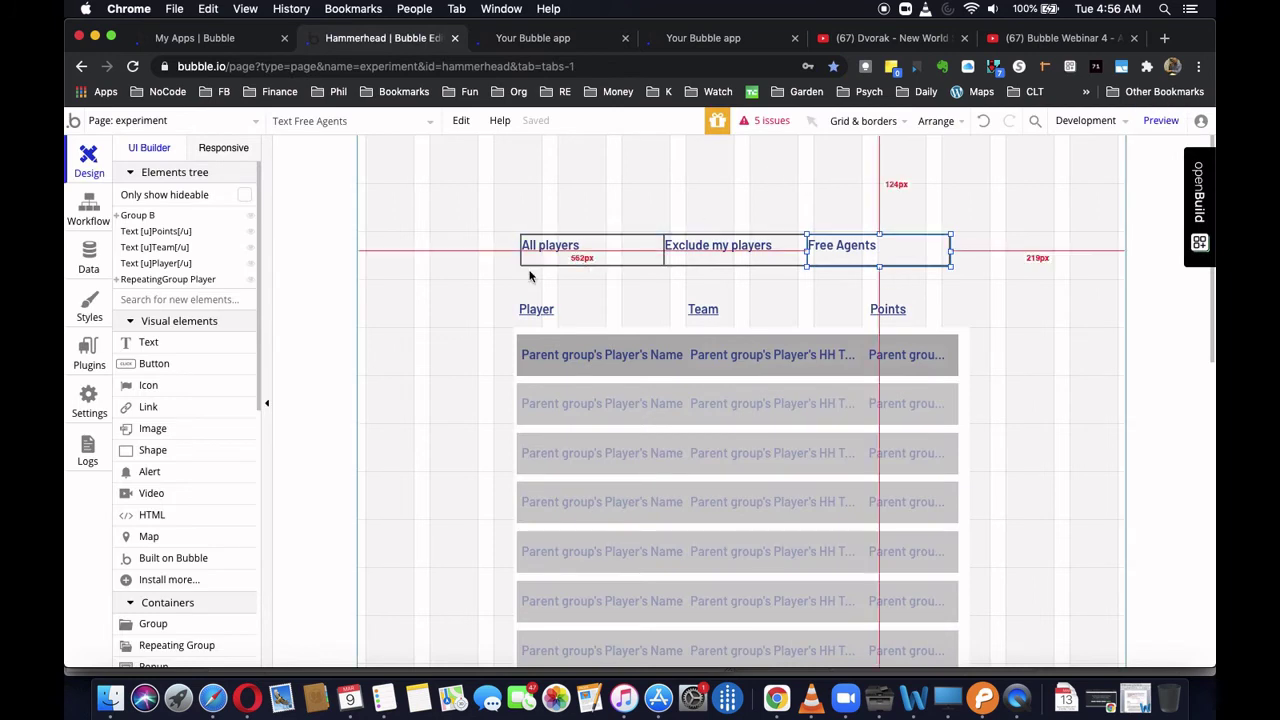
pyautogui.doubleClick(613, 252)
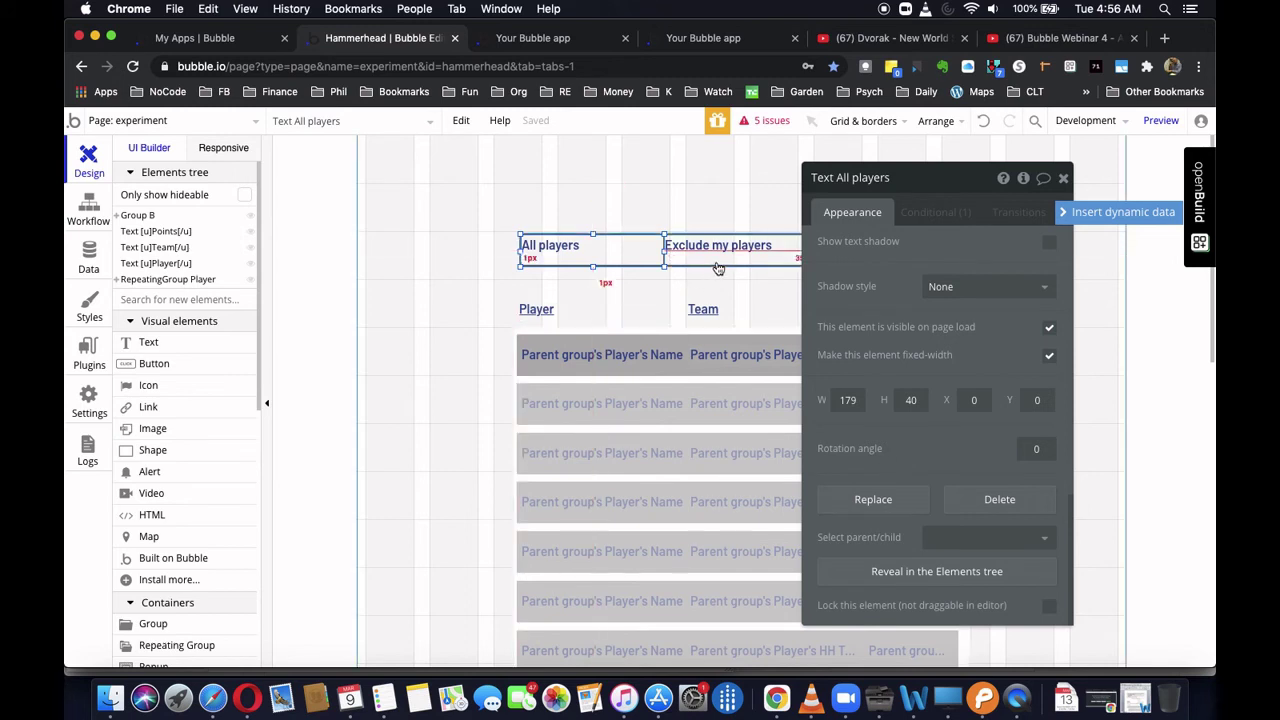
pyautogui.click(1063, 177)
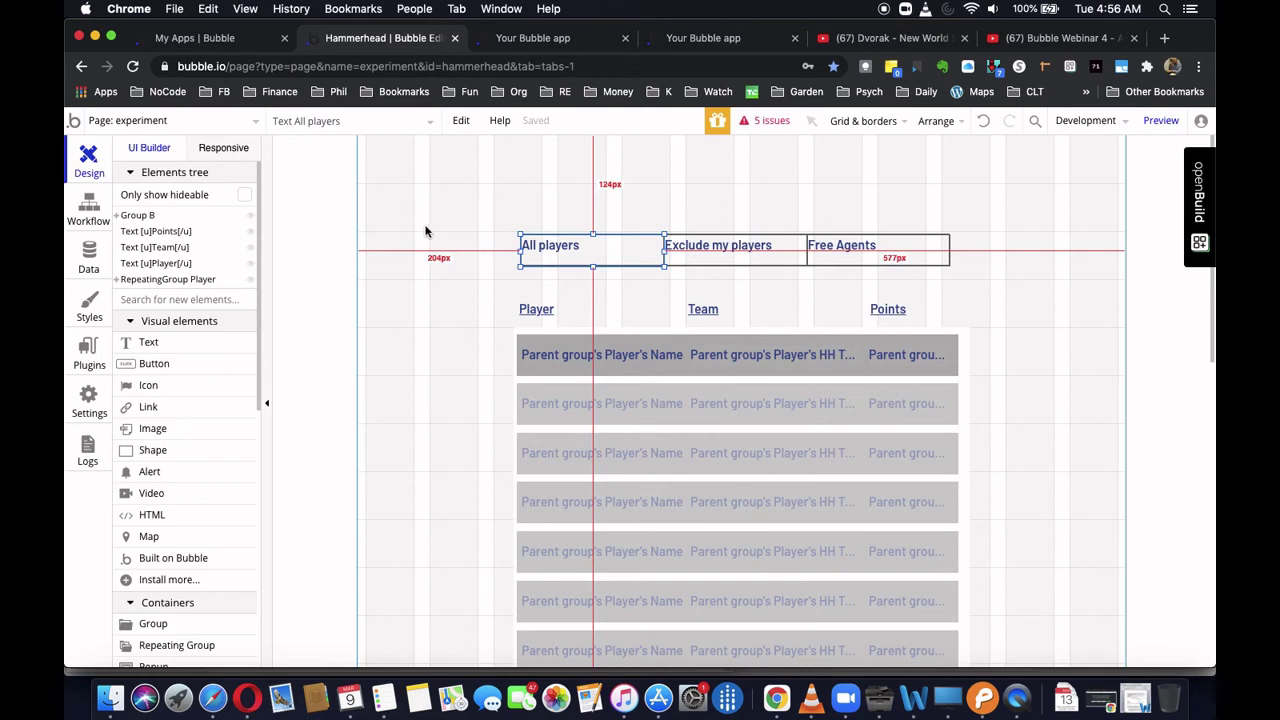
pyautogui.doubleClick(138, 216)
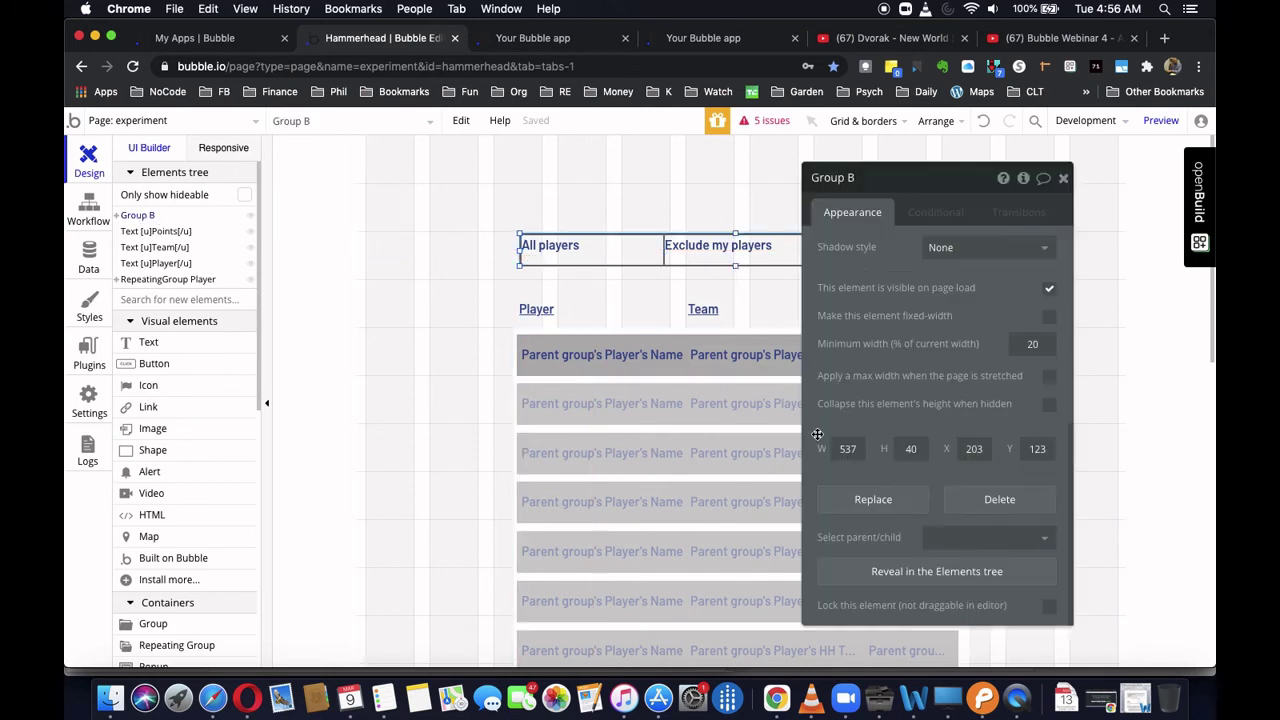
pyautogui.doubleClick(853, 449)
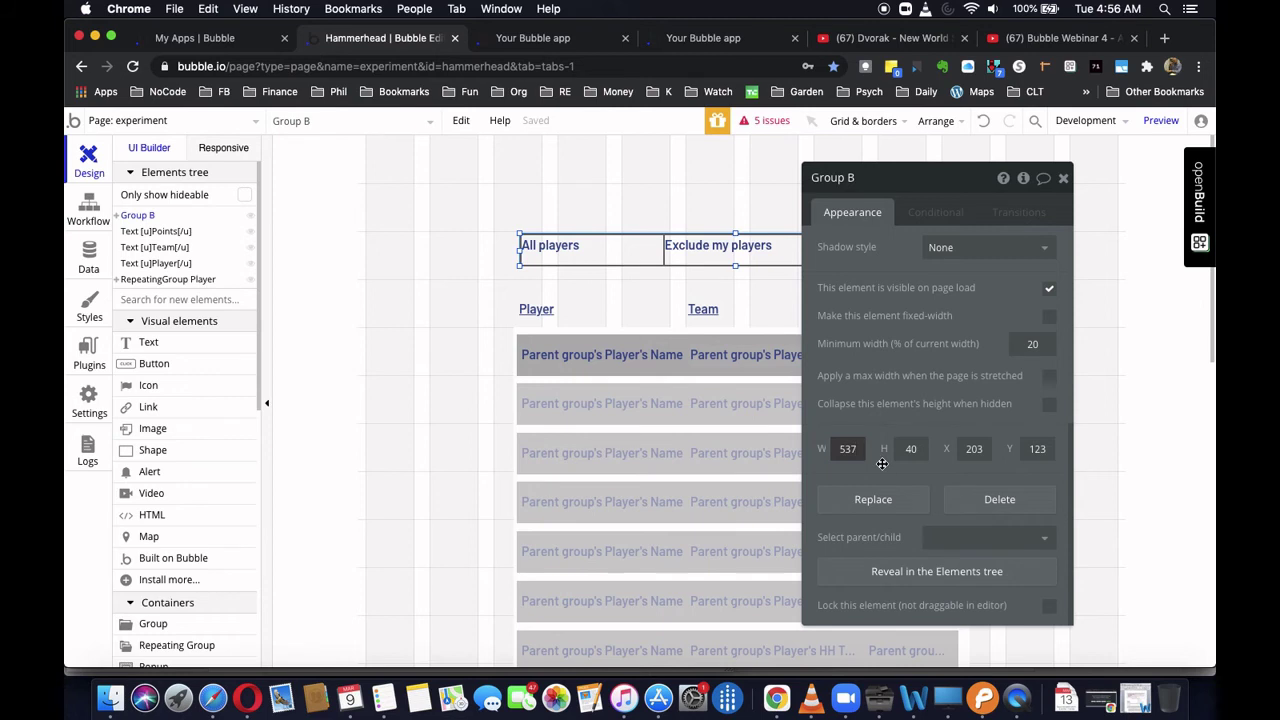
pyautogui.write('540')
pyautogui.click(1095, 177)
pyautogui.click(1161, 120)
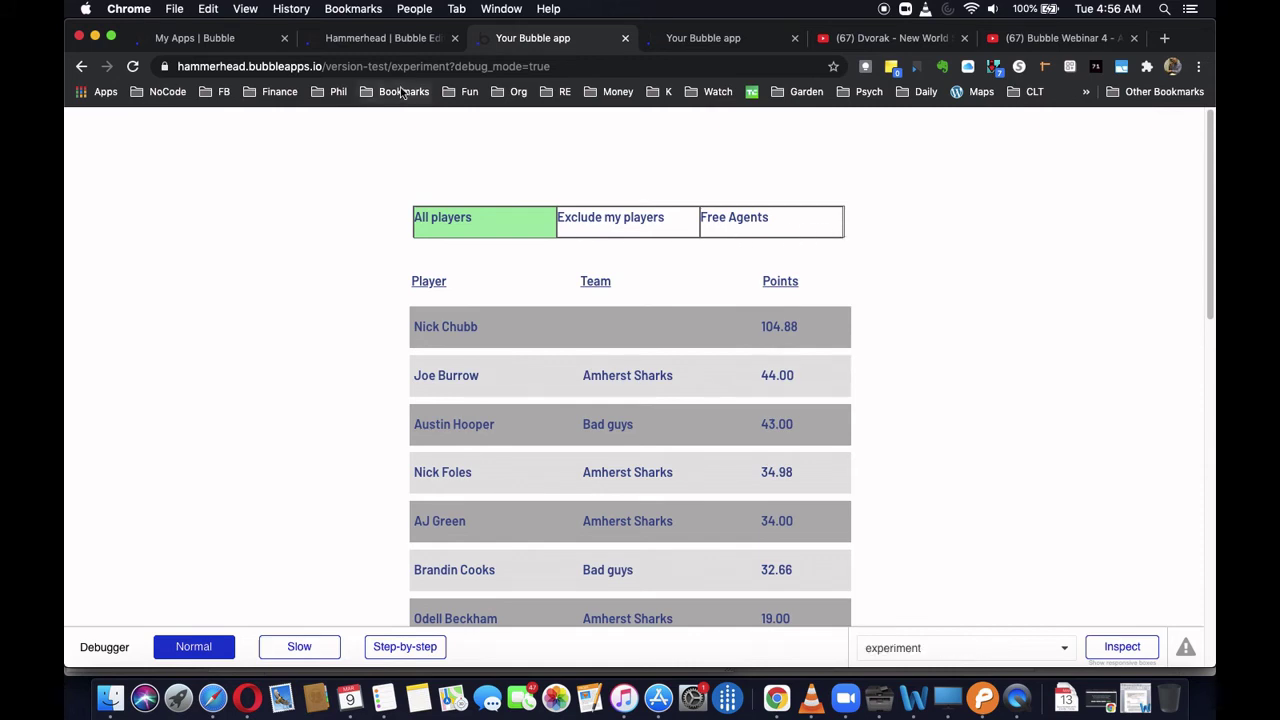
# - Back in the Bubble editor, nudge the Exclude my players text to X 180 and the Free Agents text to X 359, and preview the page
pyautogui.click(377, 40)
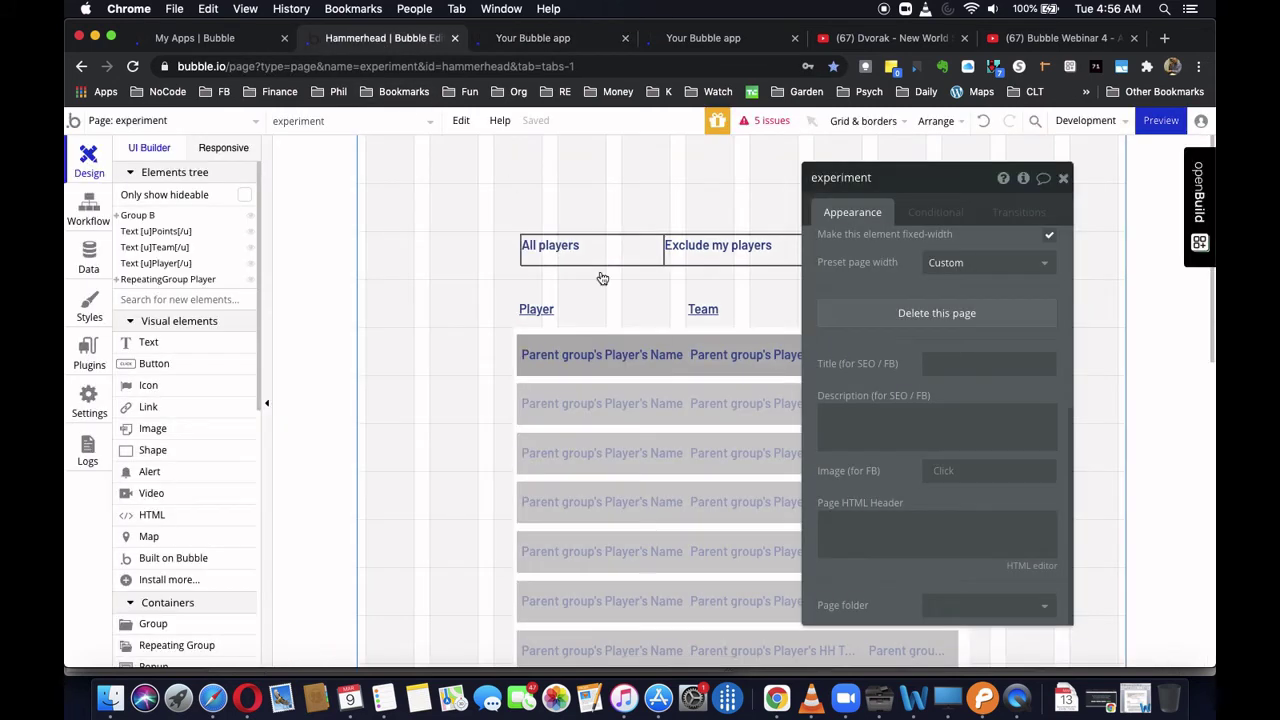
pyautogui.click(755, 252)
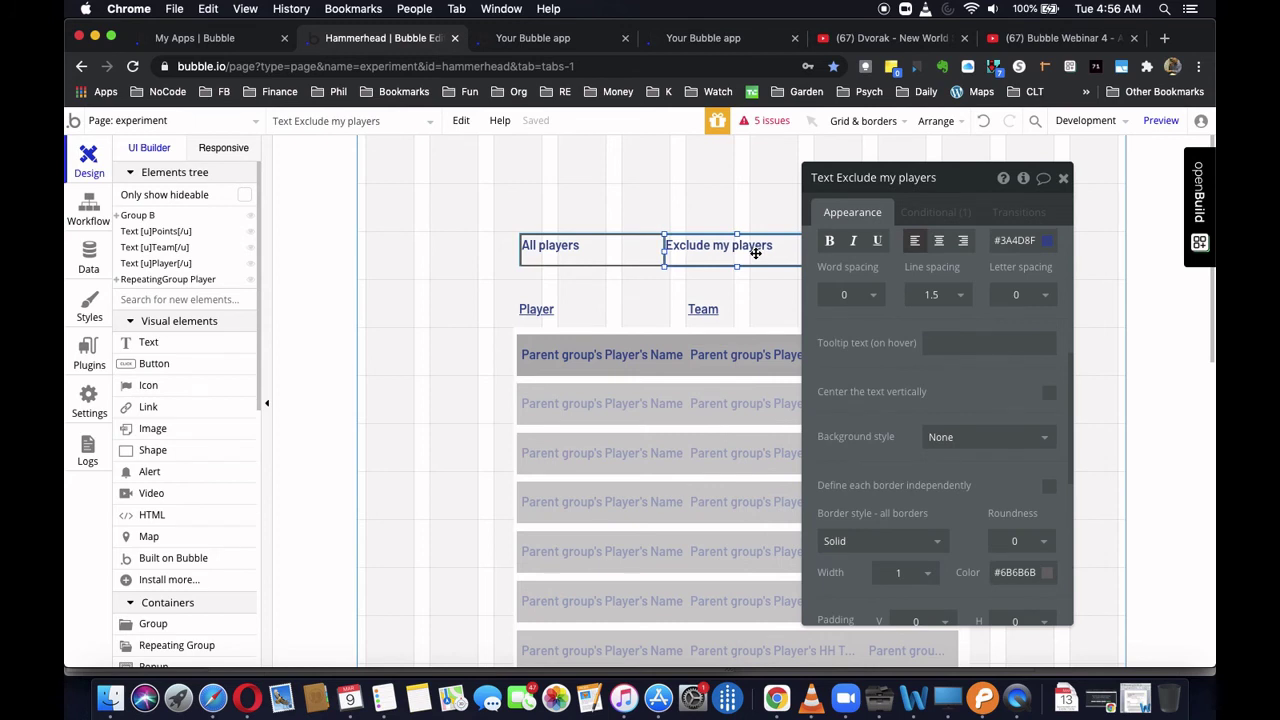
pyautogui.click(1063, 177)
pyautogui.click(879, 246)
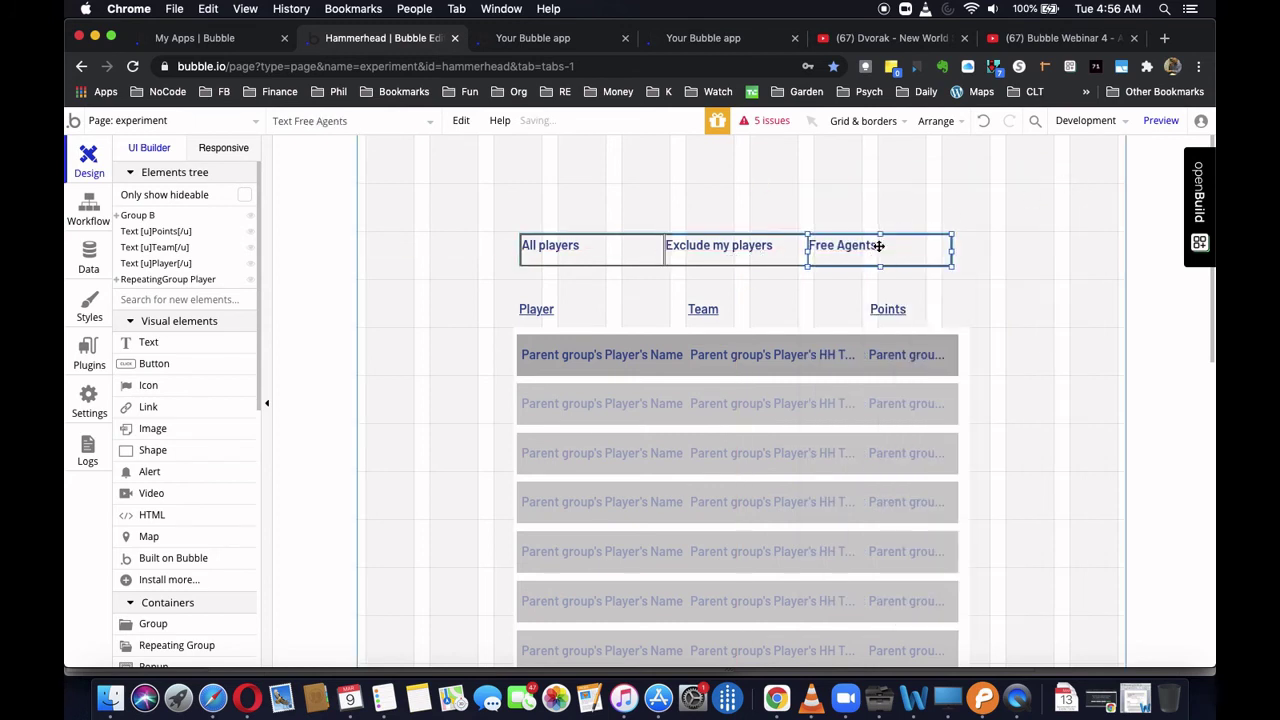
pyautogui.click(1162, 119)
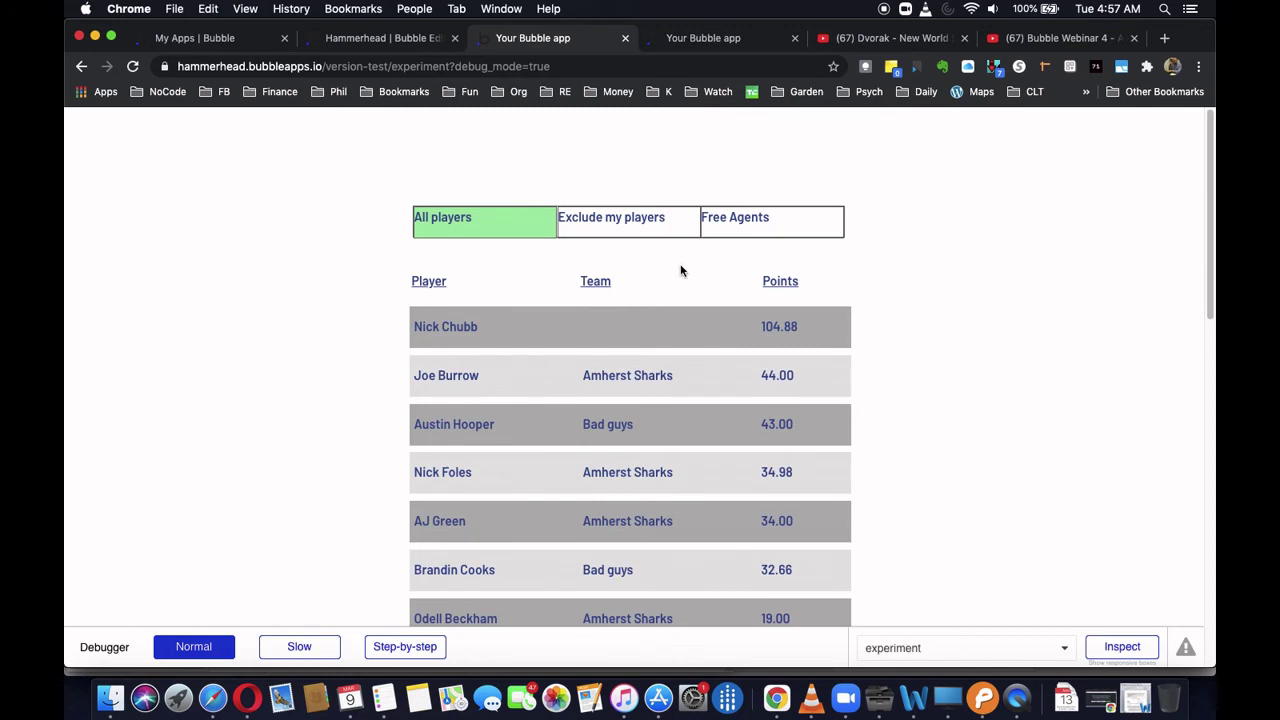
# - Return to the Bubble editor and check the dimensions and positions of the All players and Exclude my players texts
pyautogui.click(373, 40)
pyautogui.click(587, 250)
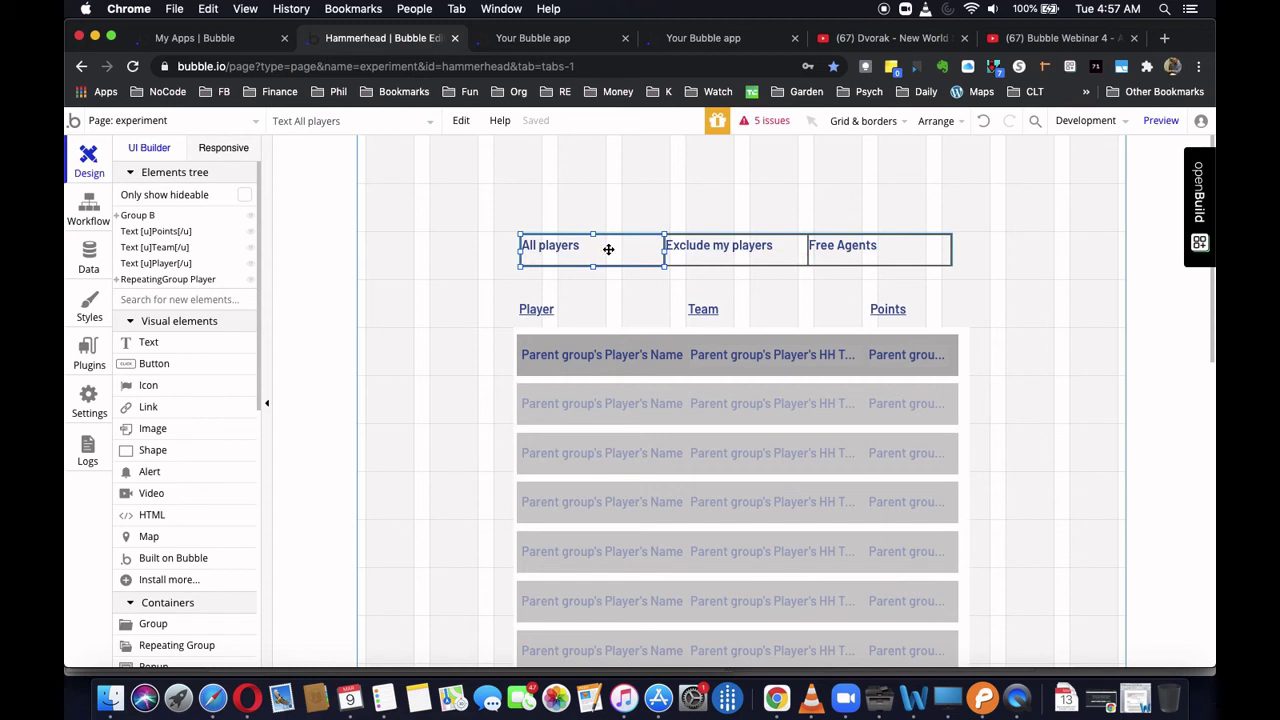
pyautogui.doubleClick(608, 249)
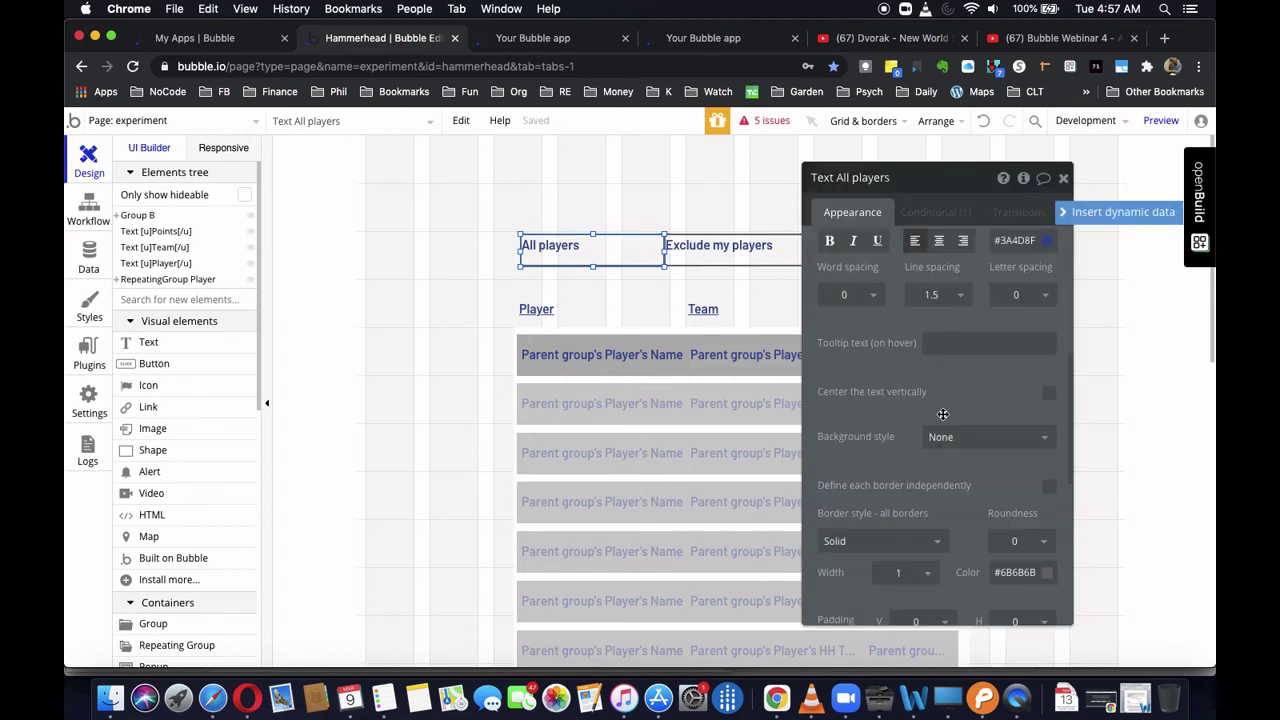
pyautogui.scroll(-6, 933, 479)
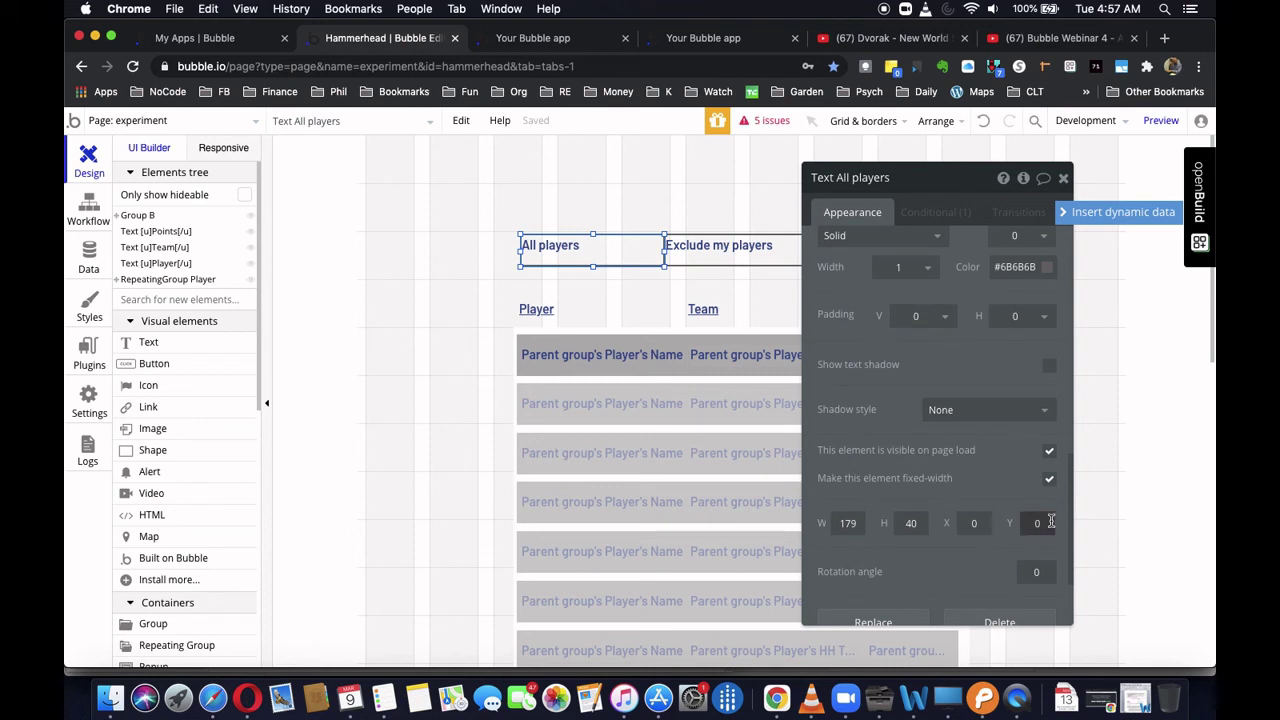
pyautogui.click(692, 257)
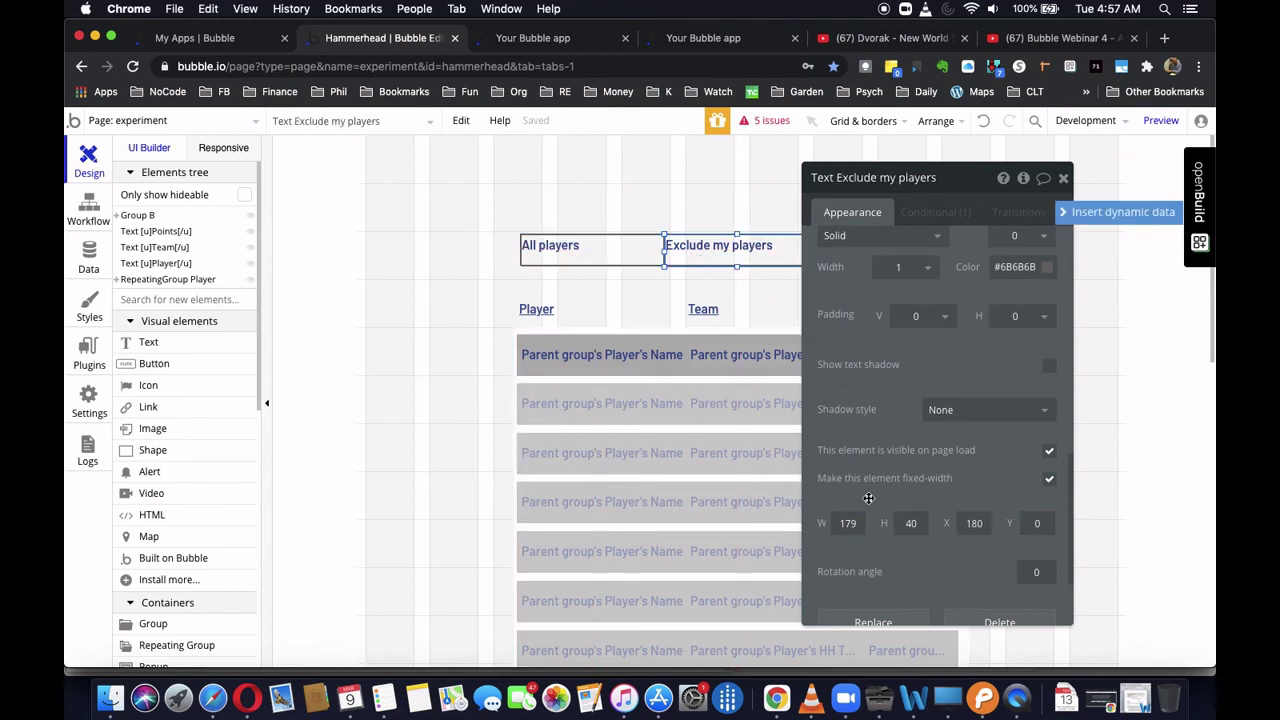
pyautogui.click(1063, 178)
# - Set the Free Agents text's X position to 360 and preview the page
pyautogui.doubleClick(872, 250)
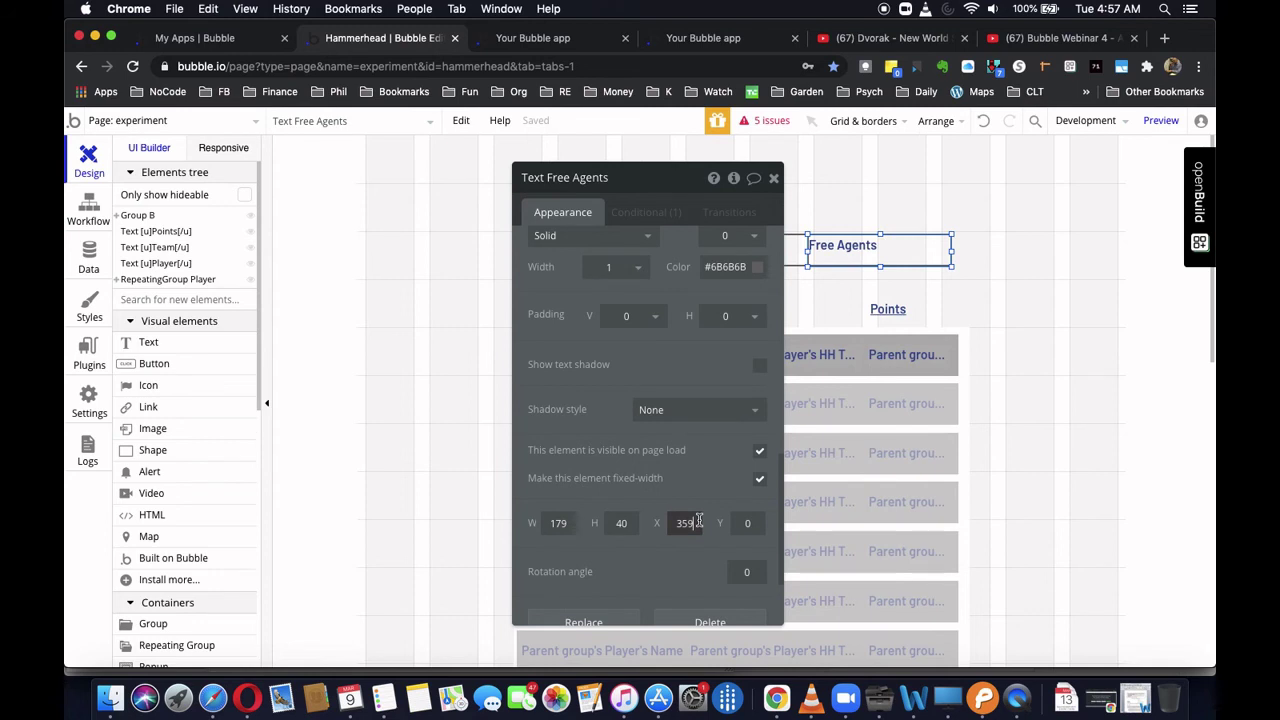
pyautogui.click(699, 521)
pyautogui.write('360')
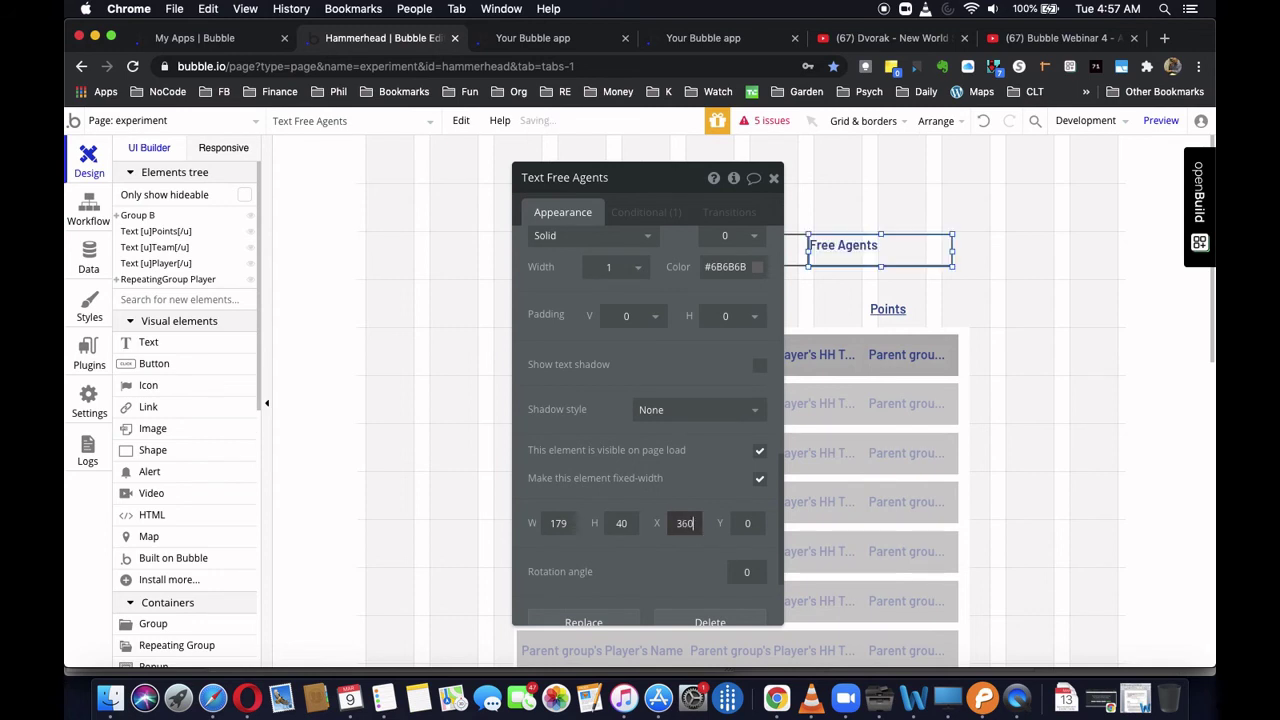
pyautogui.click(1160, 120)
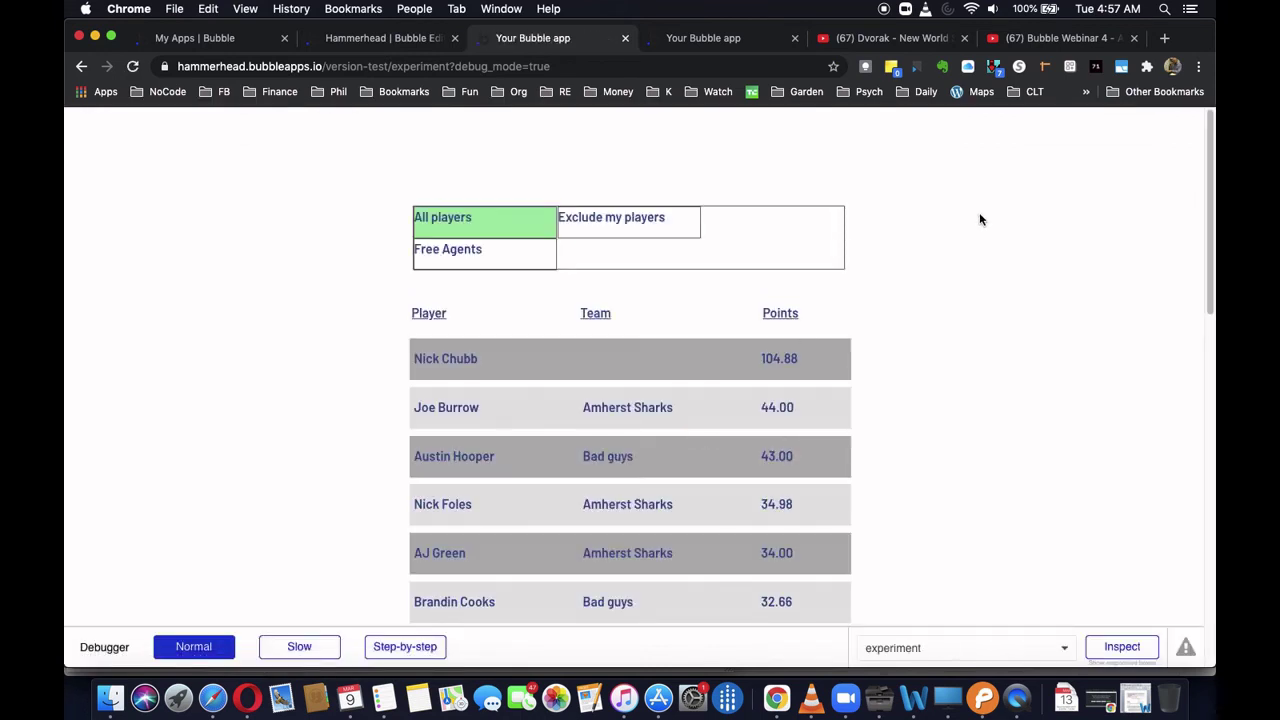
# - Back in the Bubble editor, nudge the Free Agents text one pixel back to the left and refresh the page preview
pyautogui.click(398, 39)
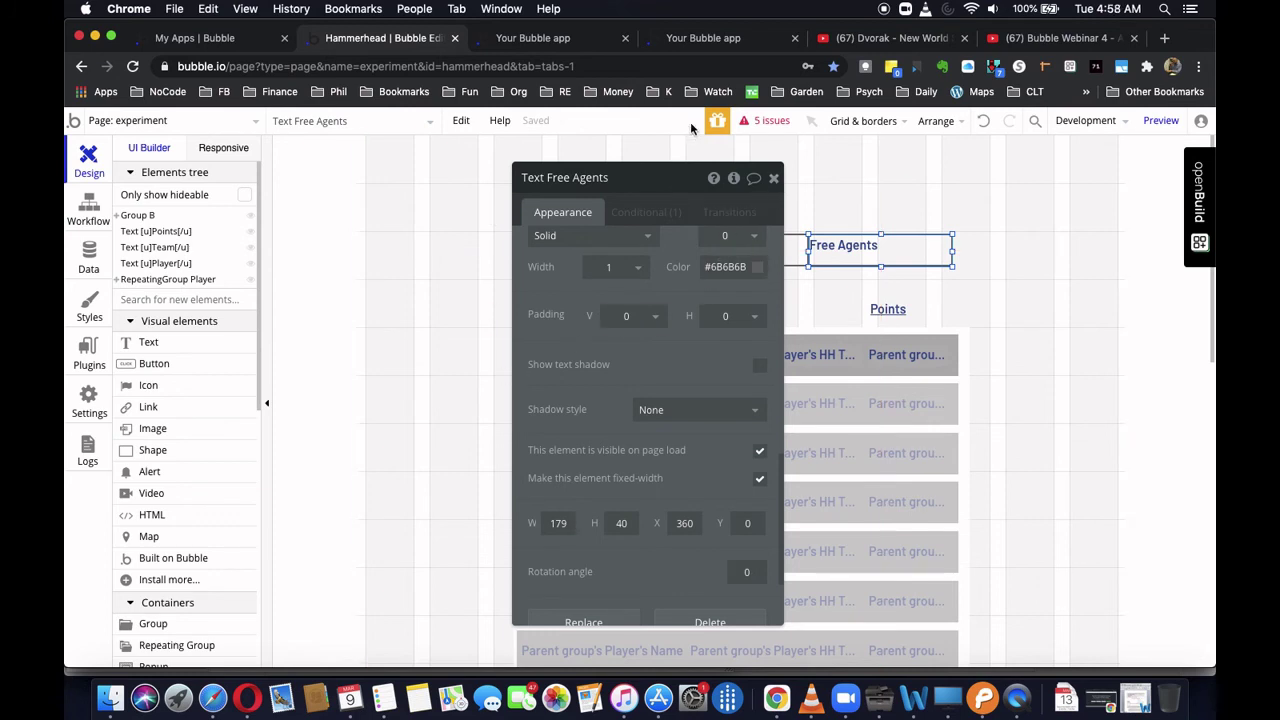
pyautogui.click(775, 181)
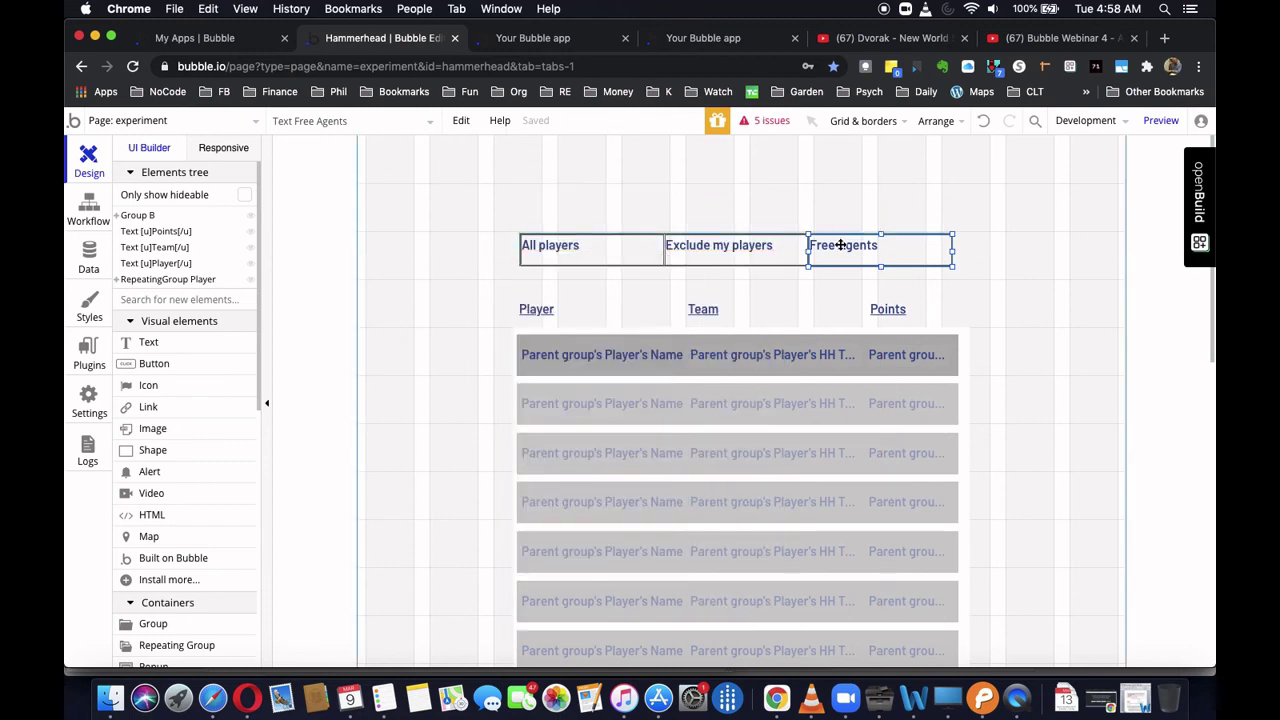
pyautogui.click(1151, 125)
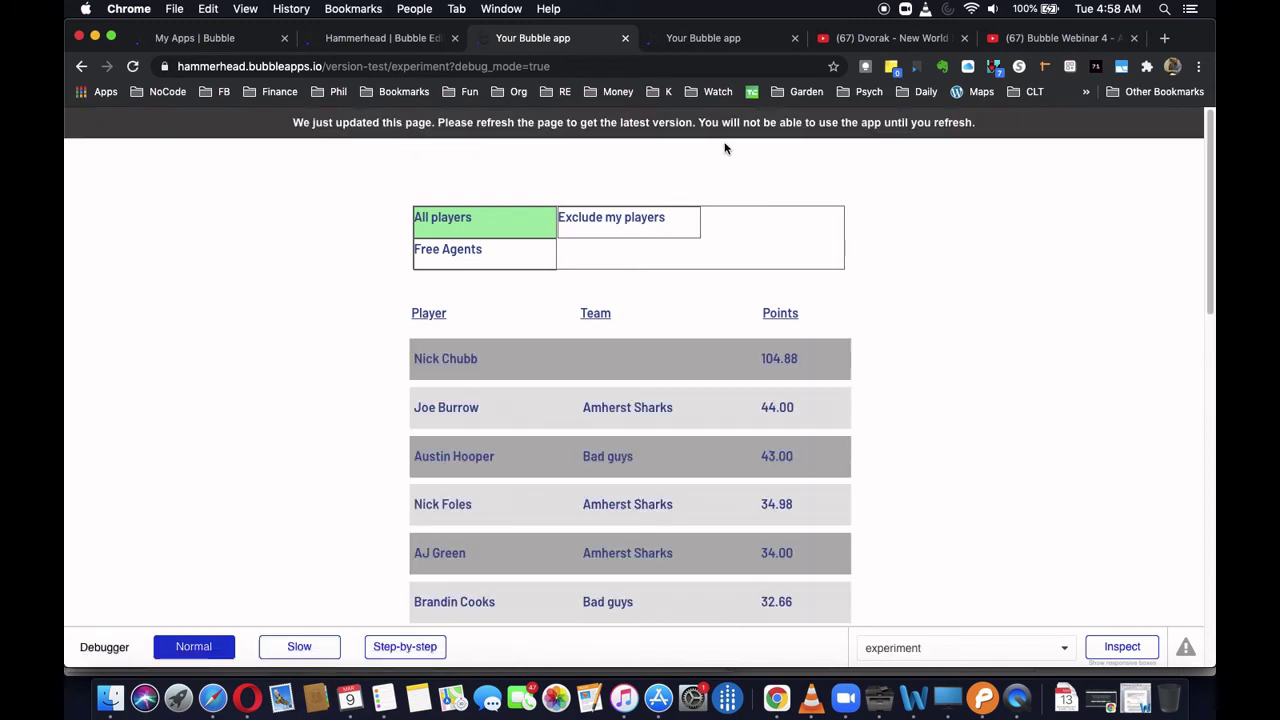
pyautogui.click(715, 131)
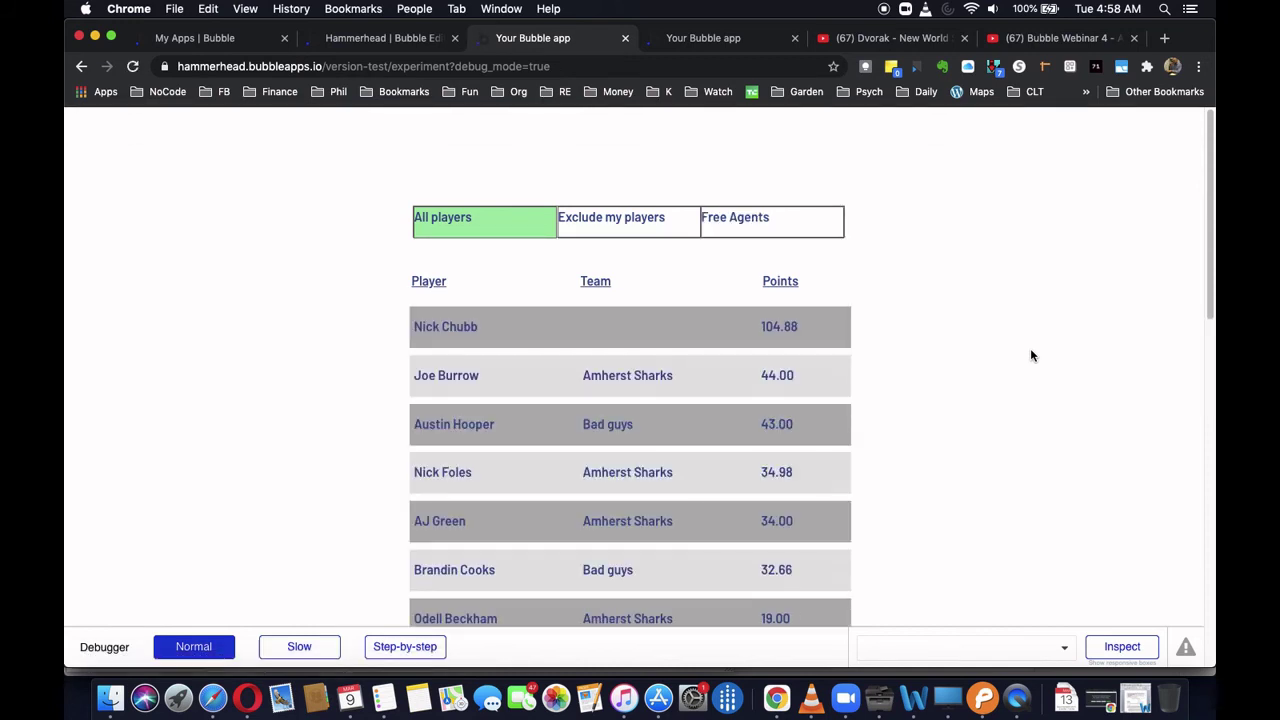
# - Test the filter bar in the page preview by switching between All players, Exclude my players and Free Agents and checking each highlight
pyautogui.click(580, 227)
pyautogui.click(776, 232)
pyautogui.click(603, 232)
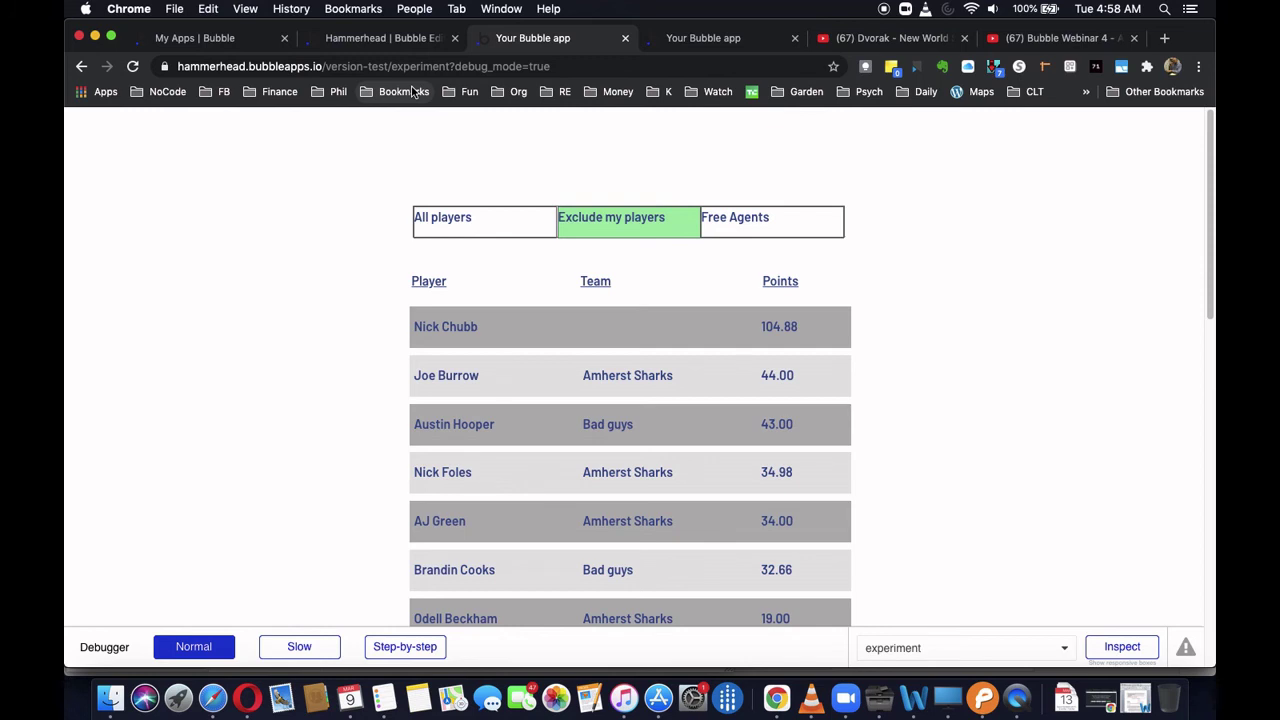
pyautogui.click(469, 214)
pyautogui.click(383, 37)
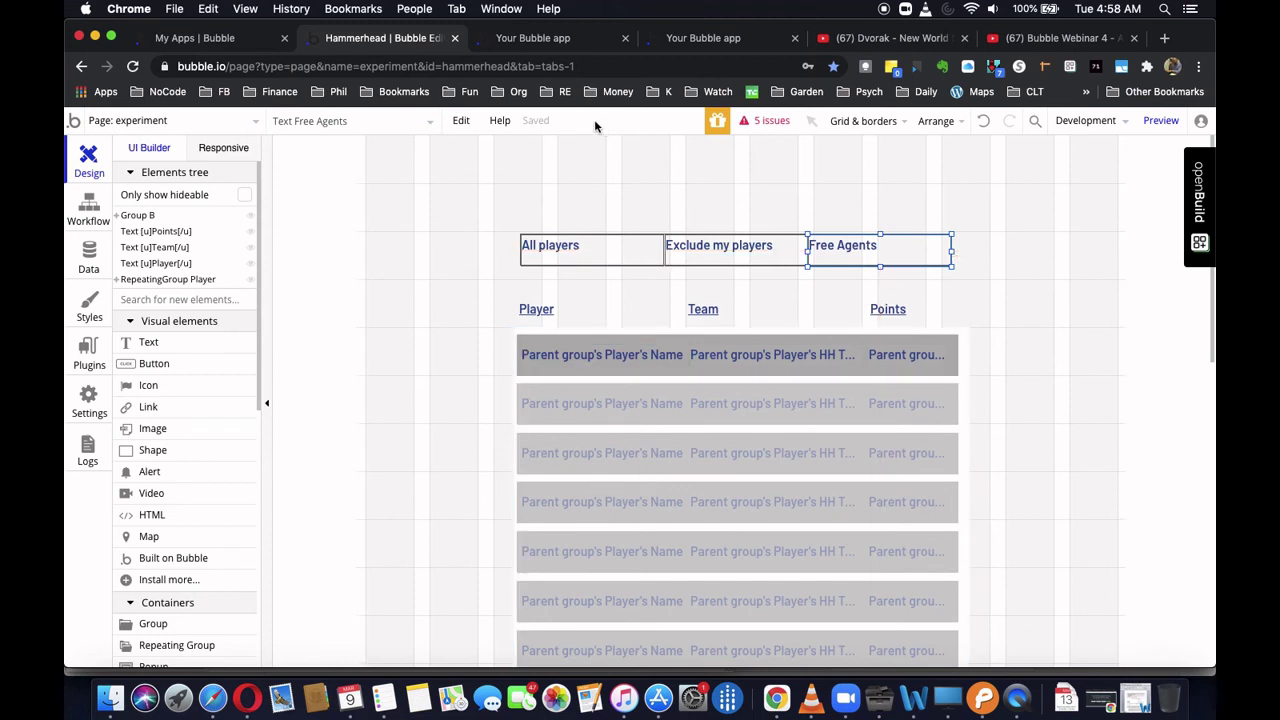
pyautogui.click(557, 43)
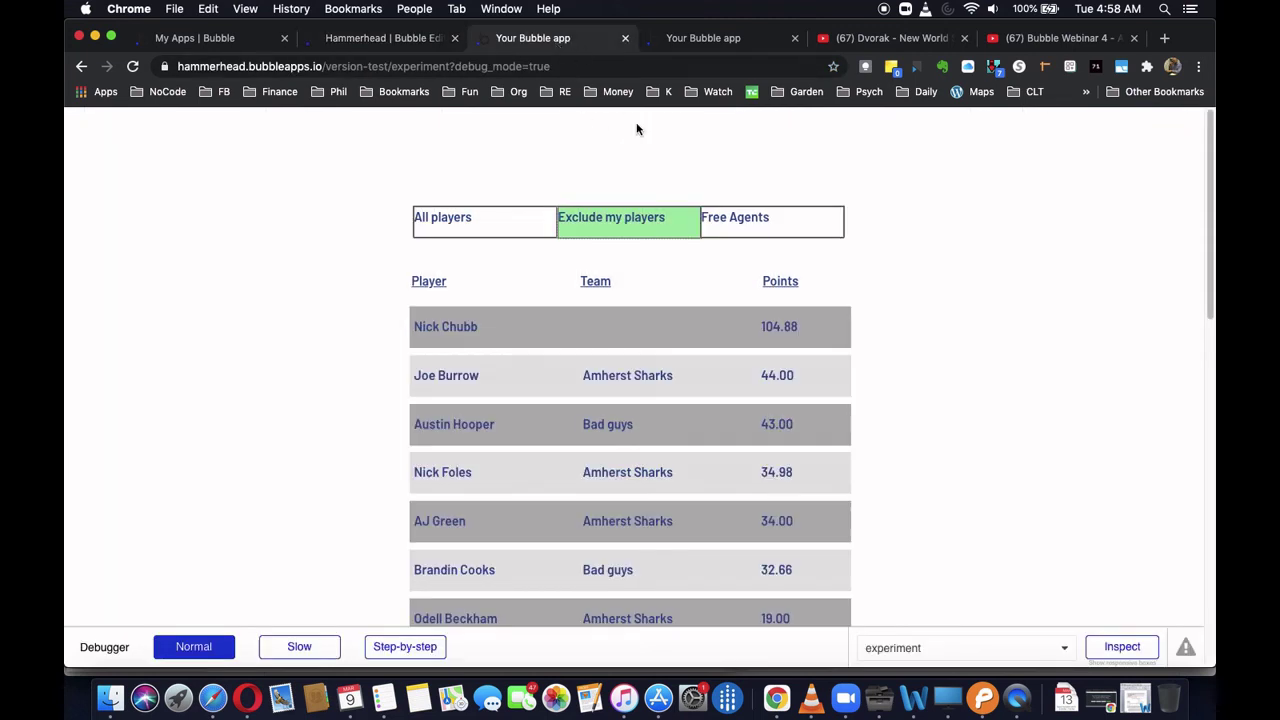
pyautogui.click(483, 223)
pyautogui.click(600, 226)
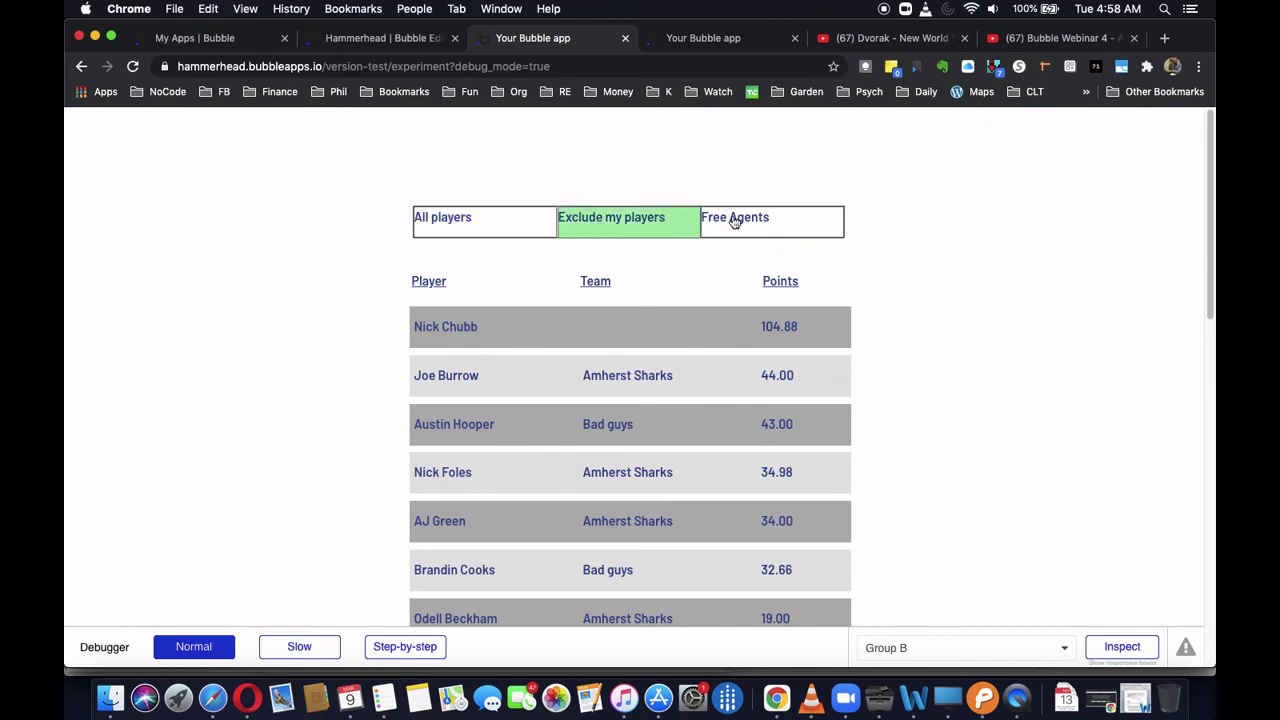
pyautogui.click(734, 220)
pyautogui.click(610, 222)
pyautogui.click(517, 226)
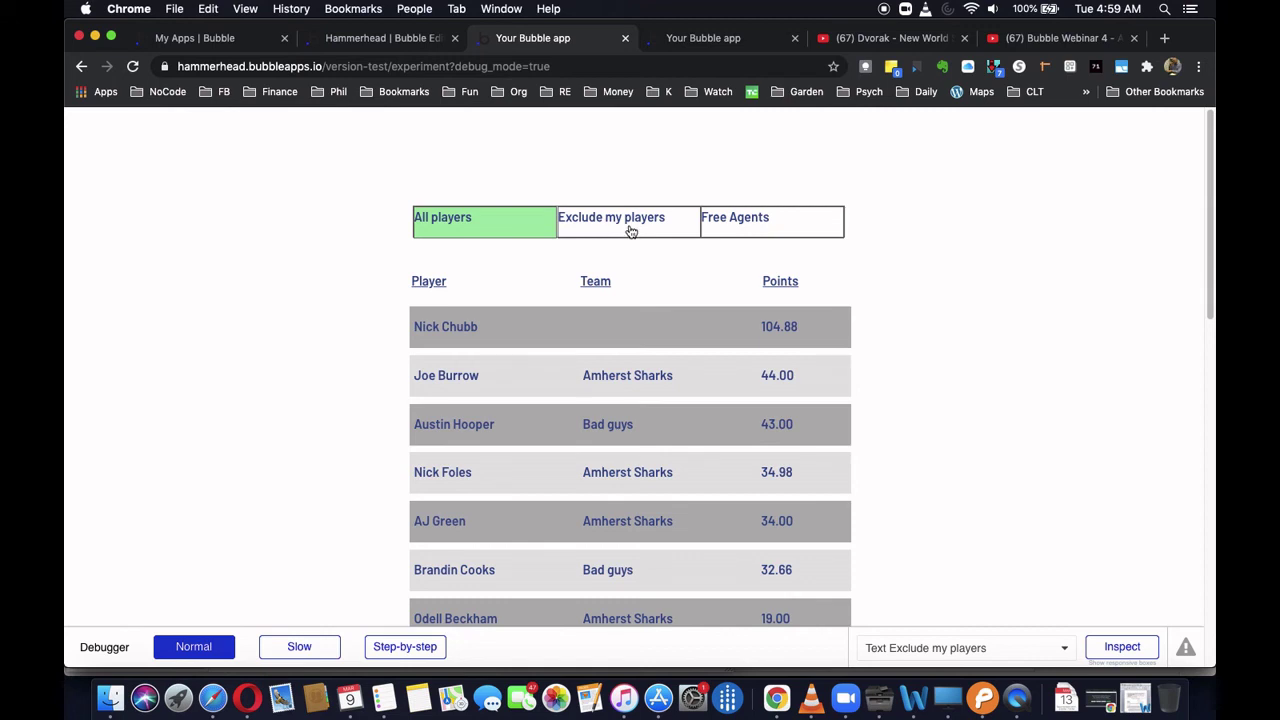
# - Back in the Bubble editor, add a condition to RepeatingGroup Player for when experiment's Filter is exclude my players
pyautogui.click(382, 38)
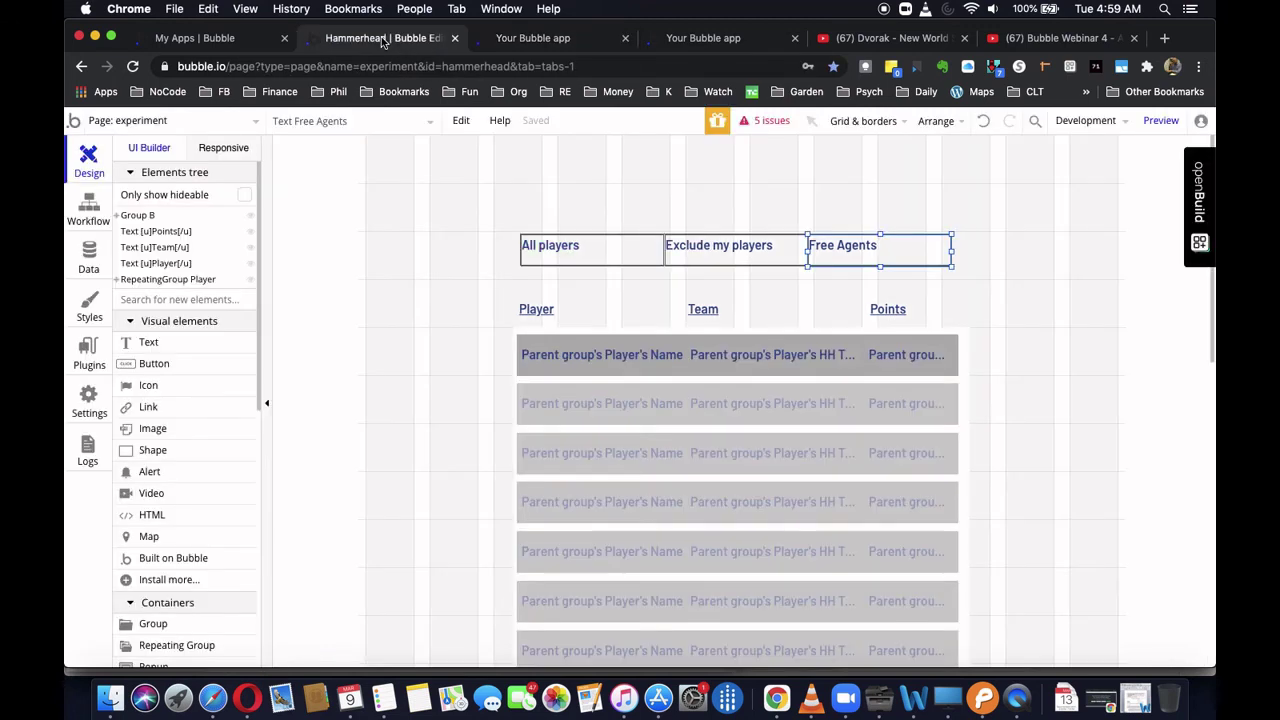
pyautogui.doubleClick(577, 334)
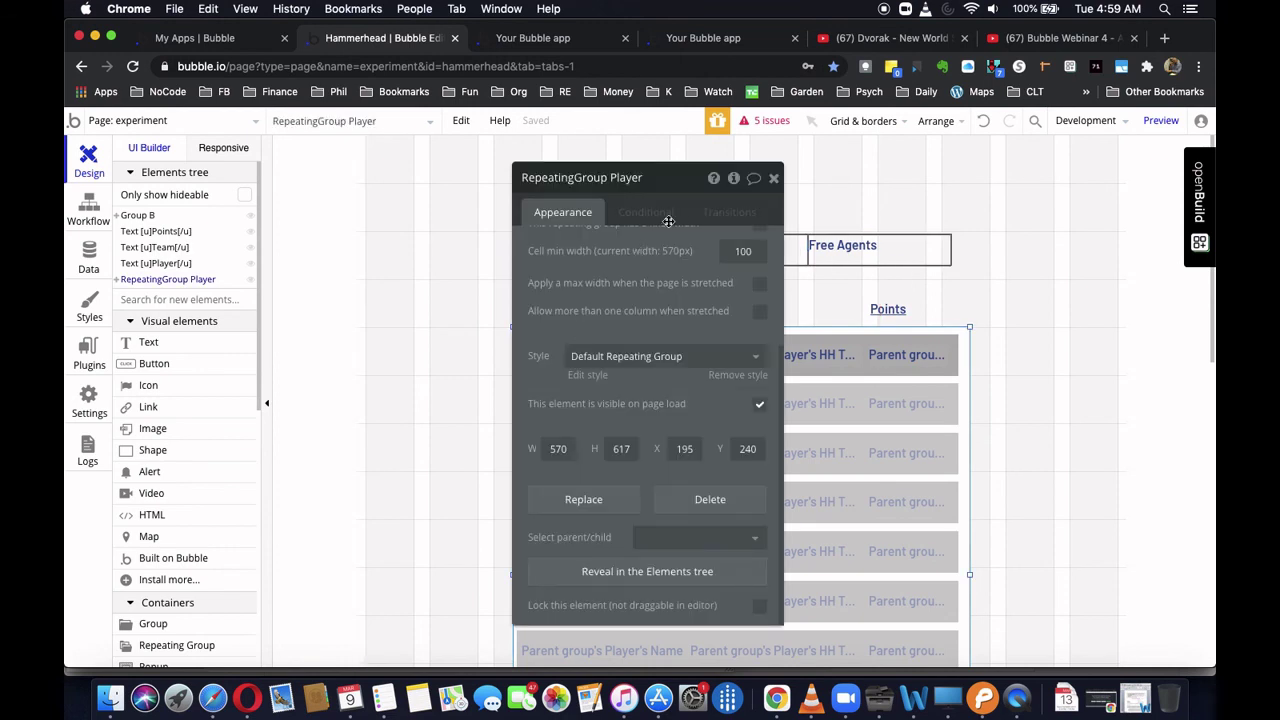
pyautogui.scroll(3, 676, 281)
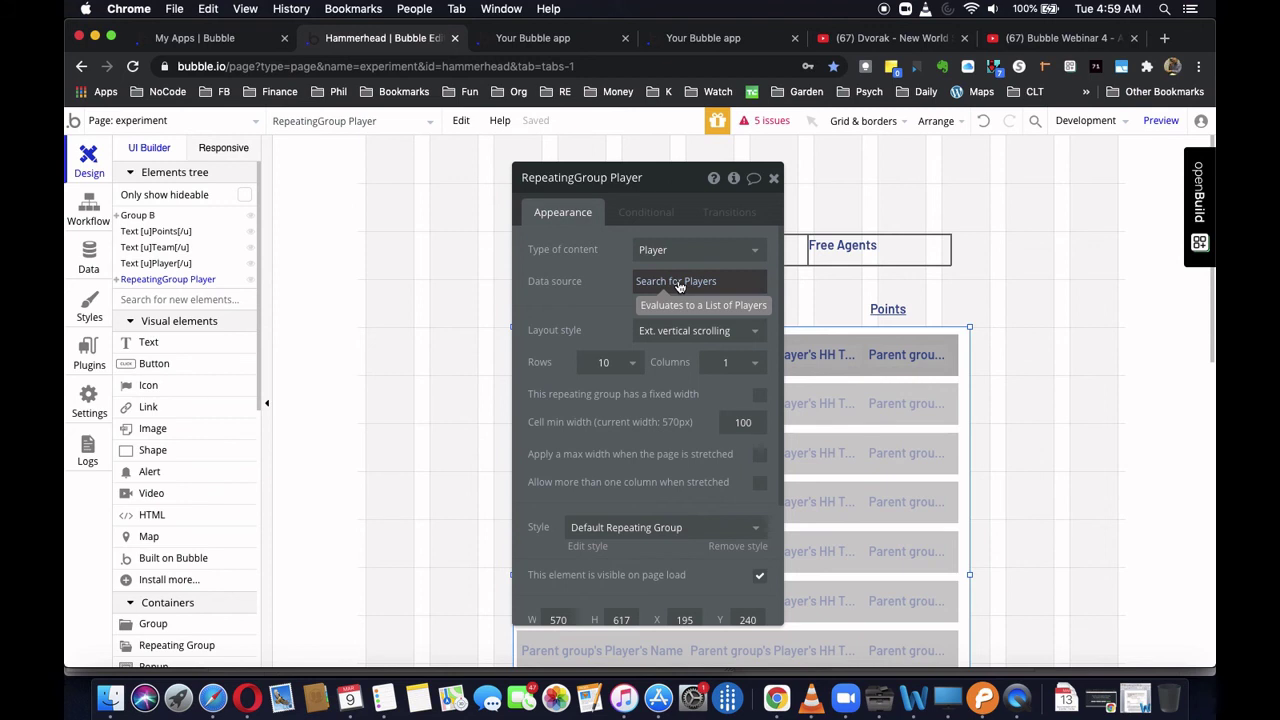
pyautogui.click(656, 216)
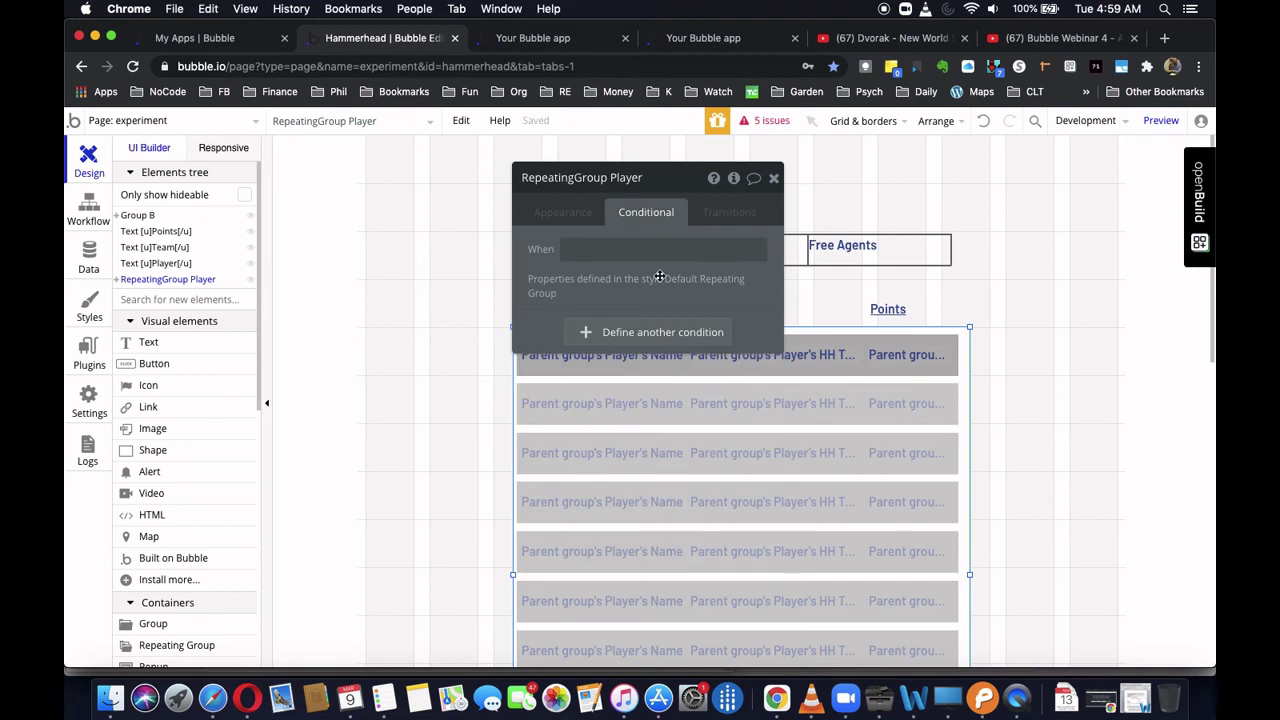
pyautogui.click(641, 333)
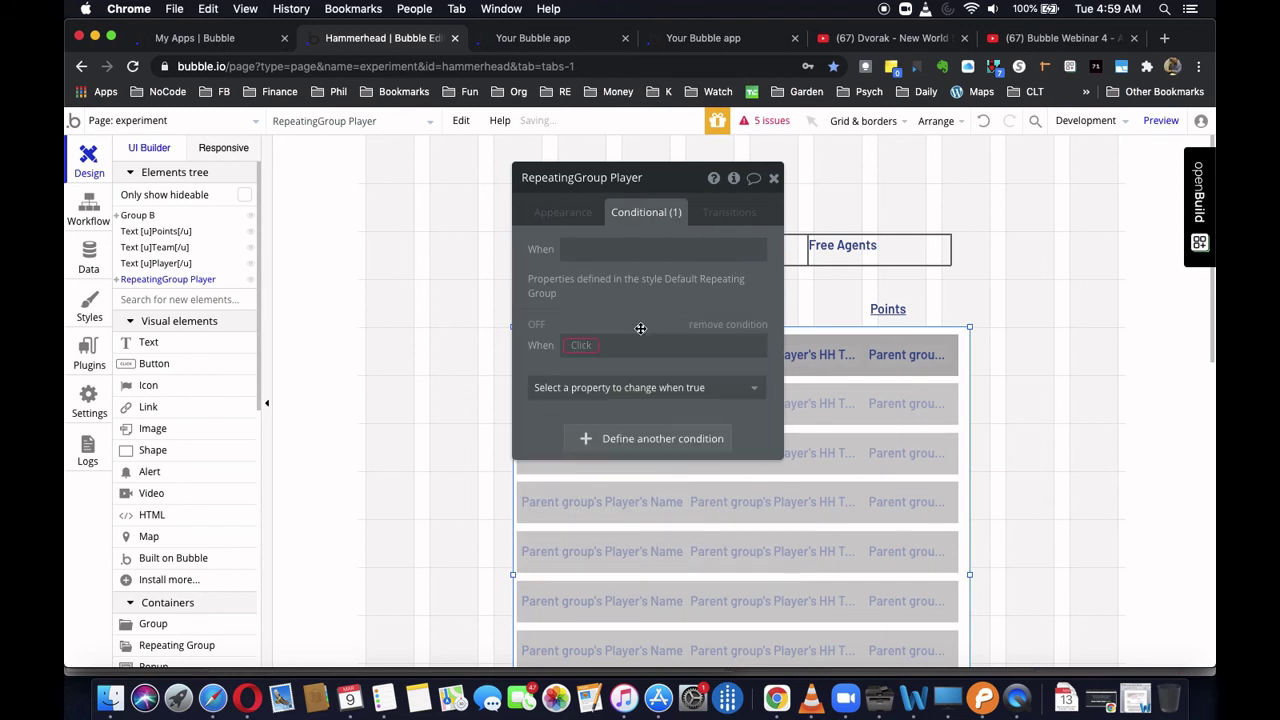
pyautogui.click(588, 348)
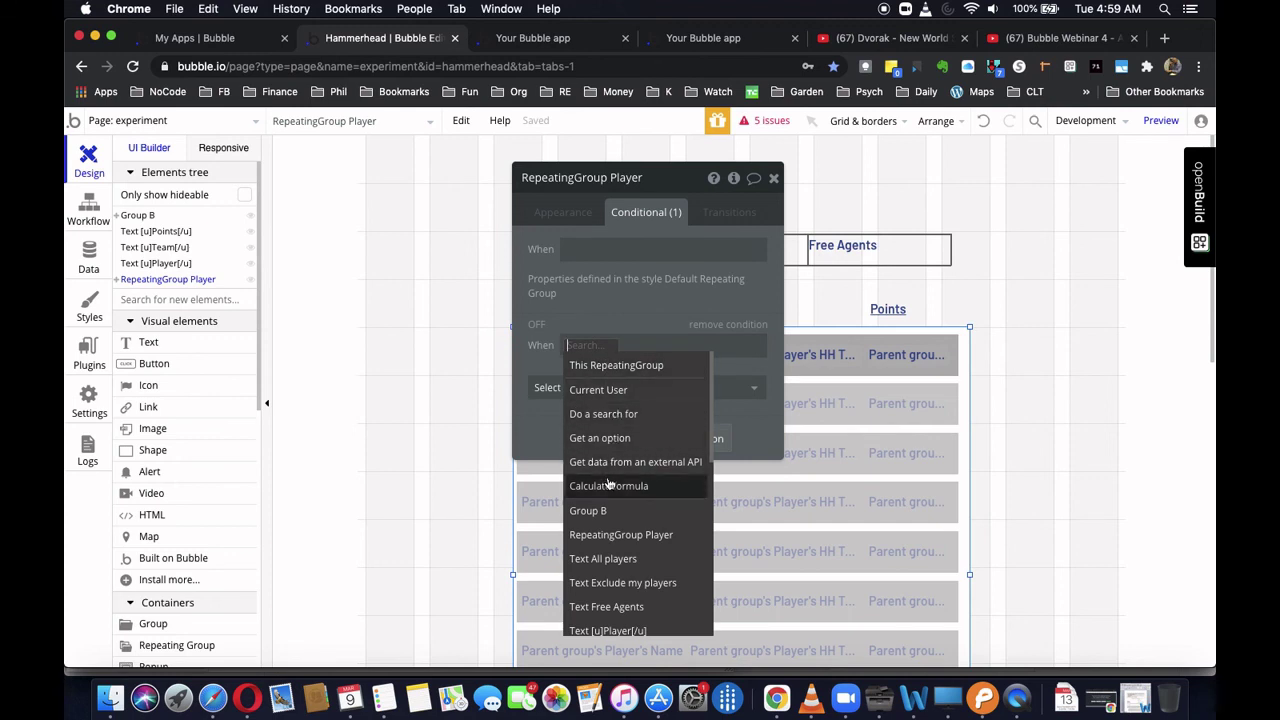
pyautogui.scroll(-3, 608, 484)
pyautogui.click(598, 576)
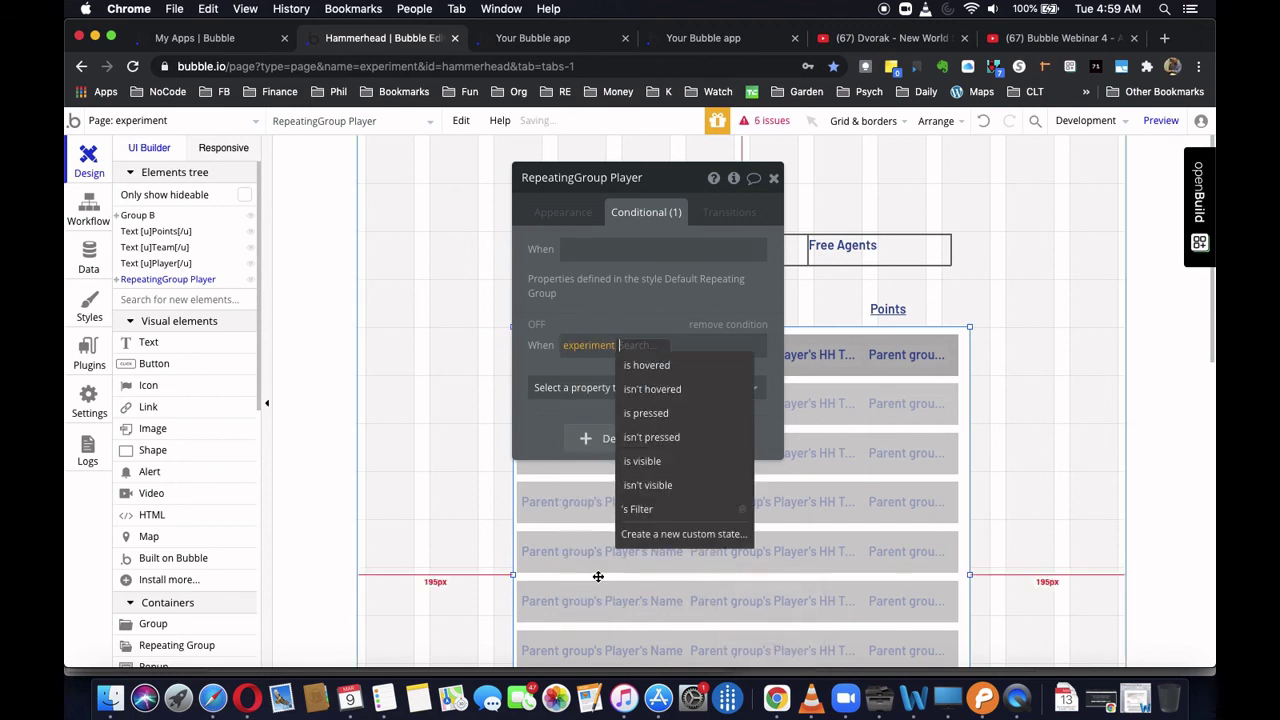
pyautogui.click(645, 510)
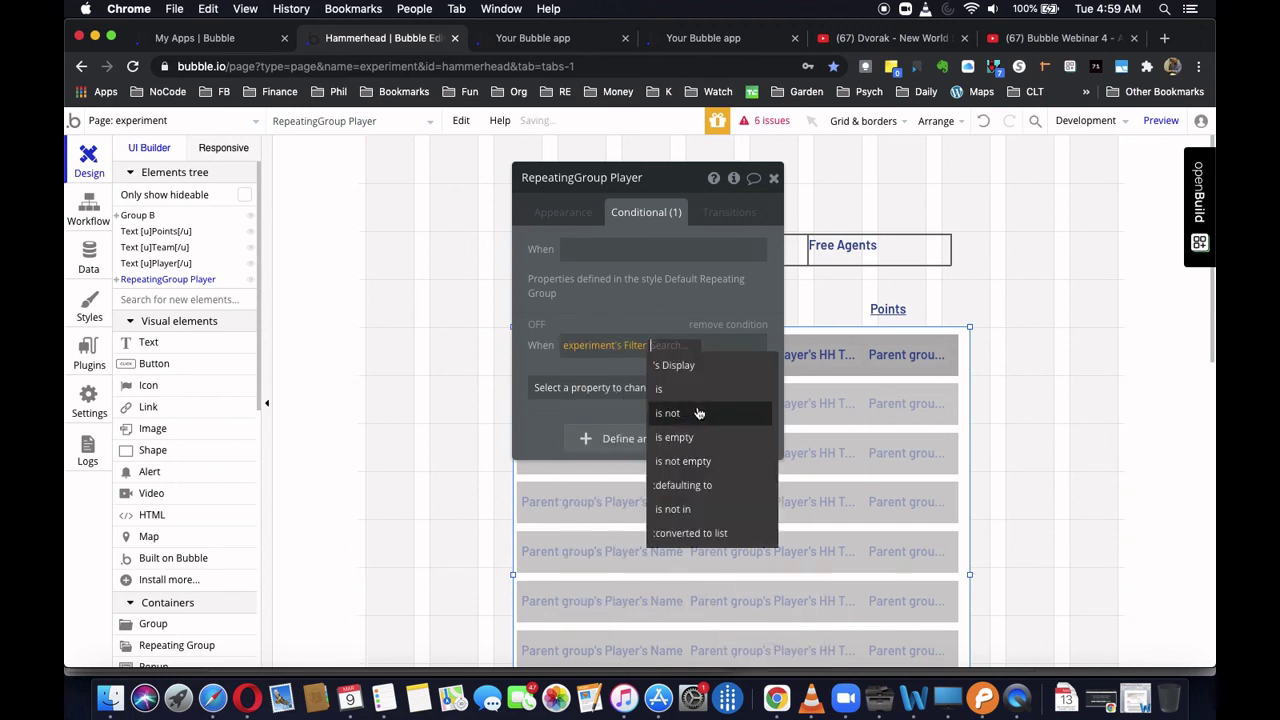
pyautogui.click(690, 389)
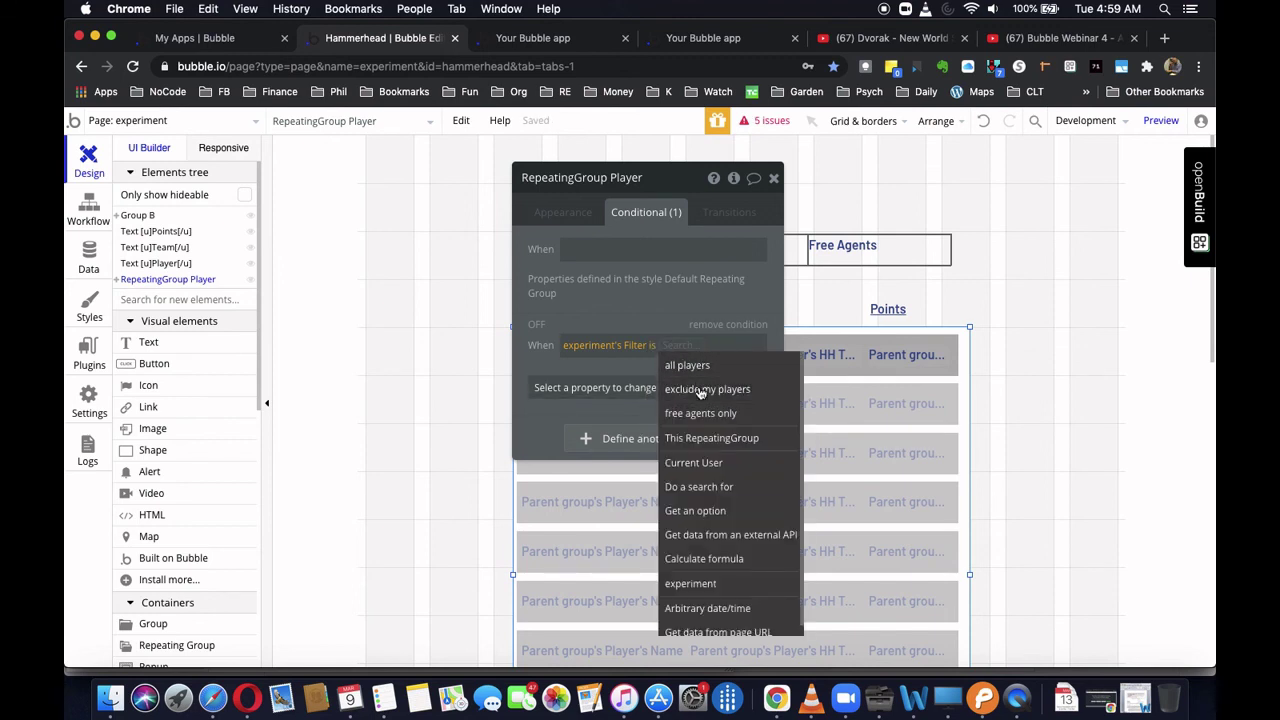
pyautogui.click(700, 390)
# - Make the exclude my players condition change the repeating group's data source to a search for the Player type
pyautogui.click(600, 404)
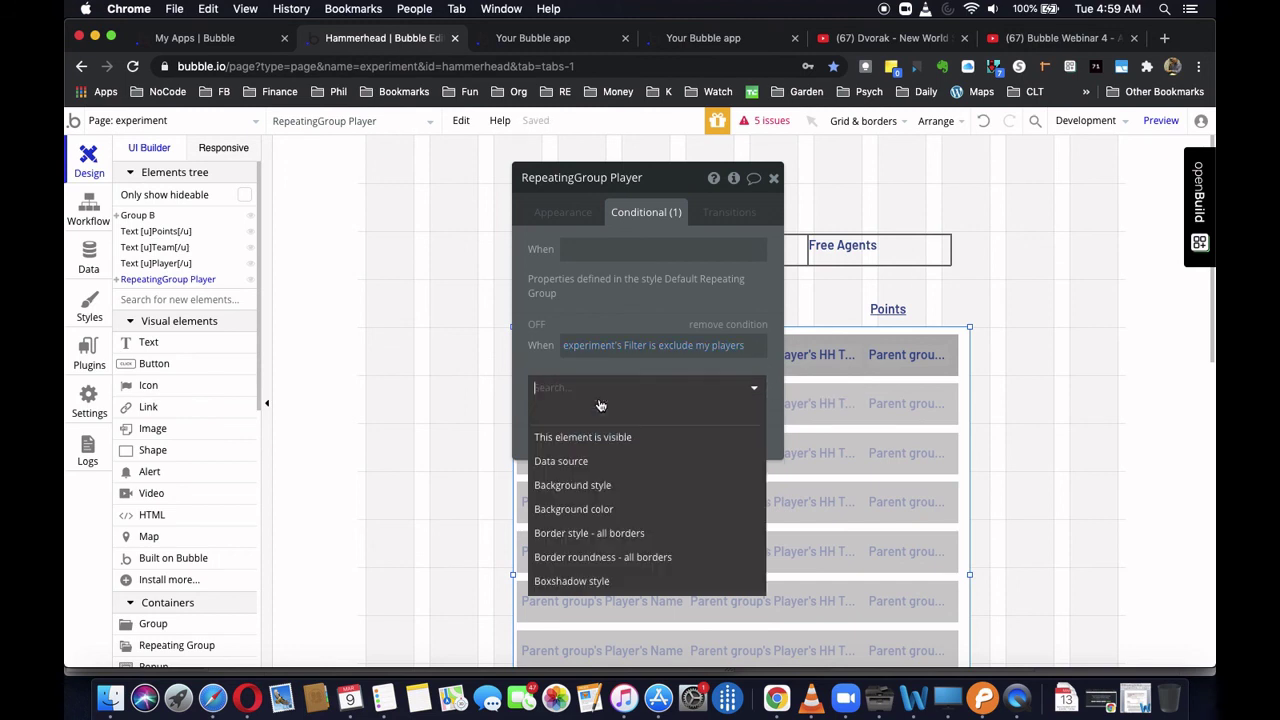
pyautogui.click(572, 461)
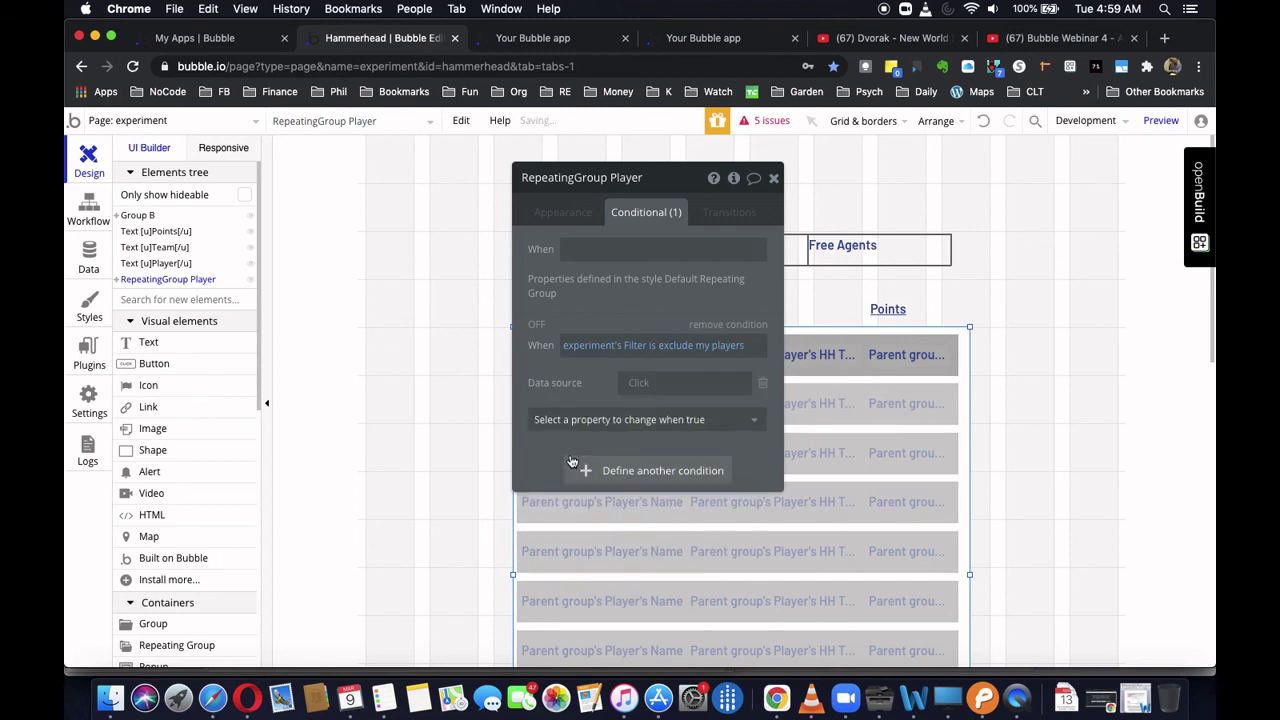
pyautogui.click(640, 385)
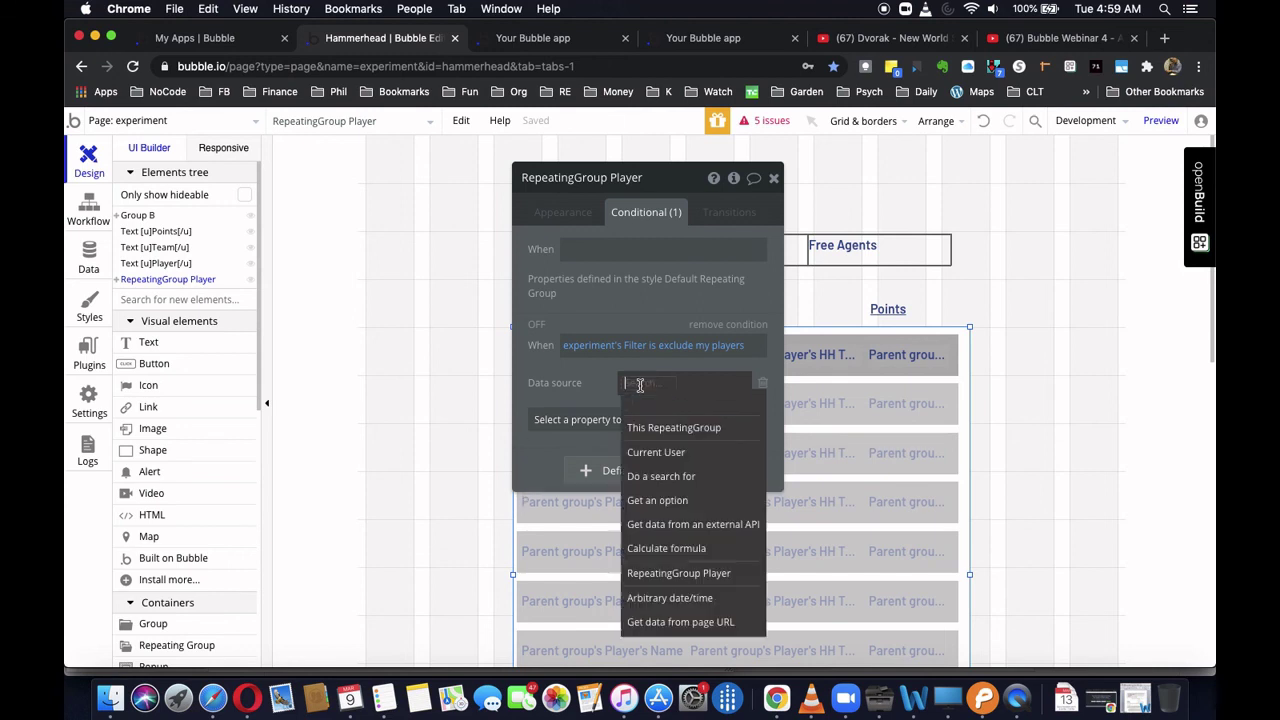
pyautogui.click(665, 476)
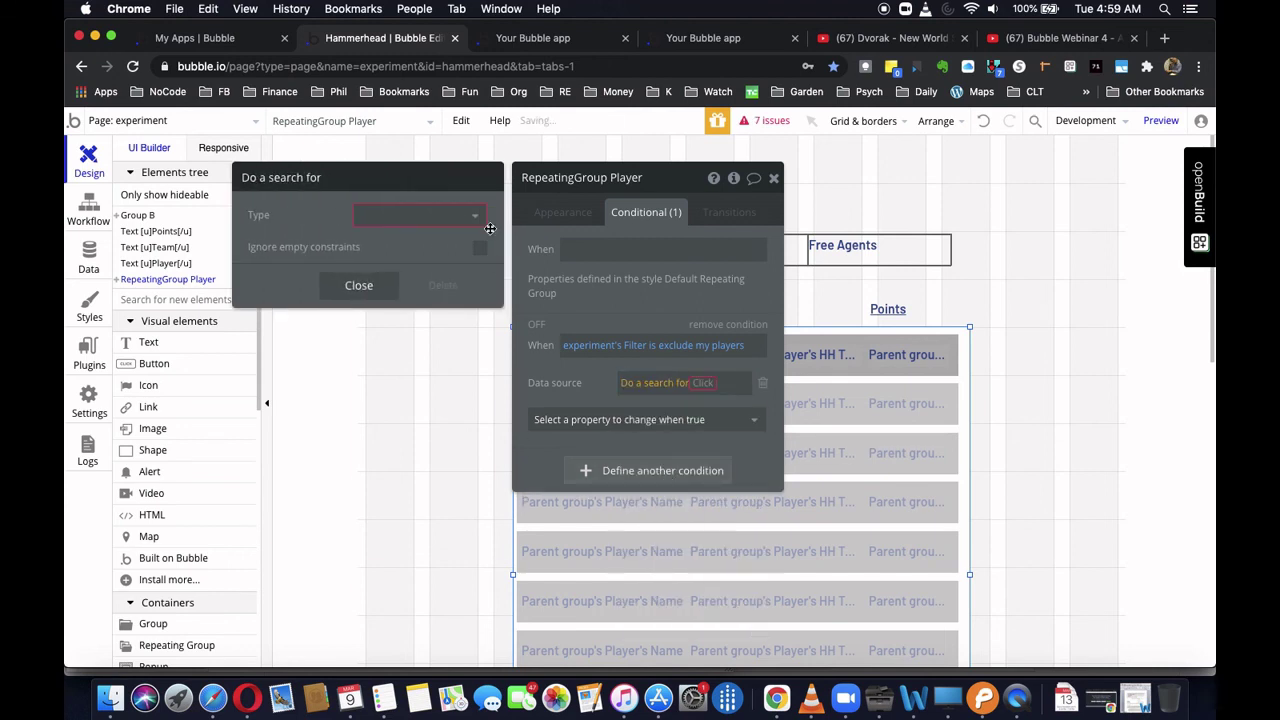
pyautogui.click(400, 216)
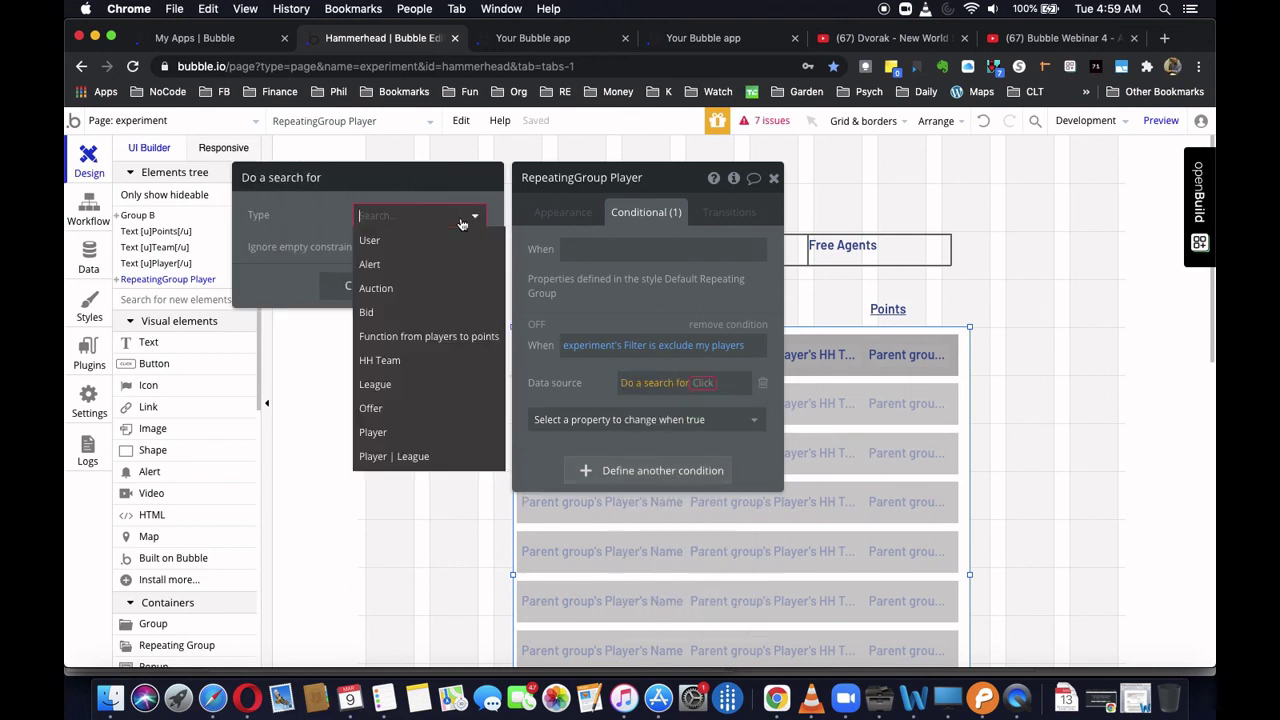
pyautogui.click(374, 433)
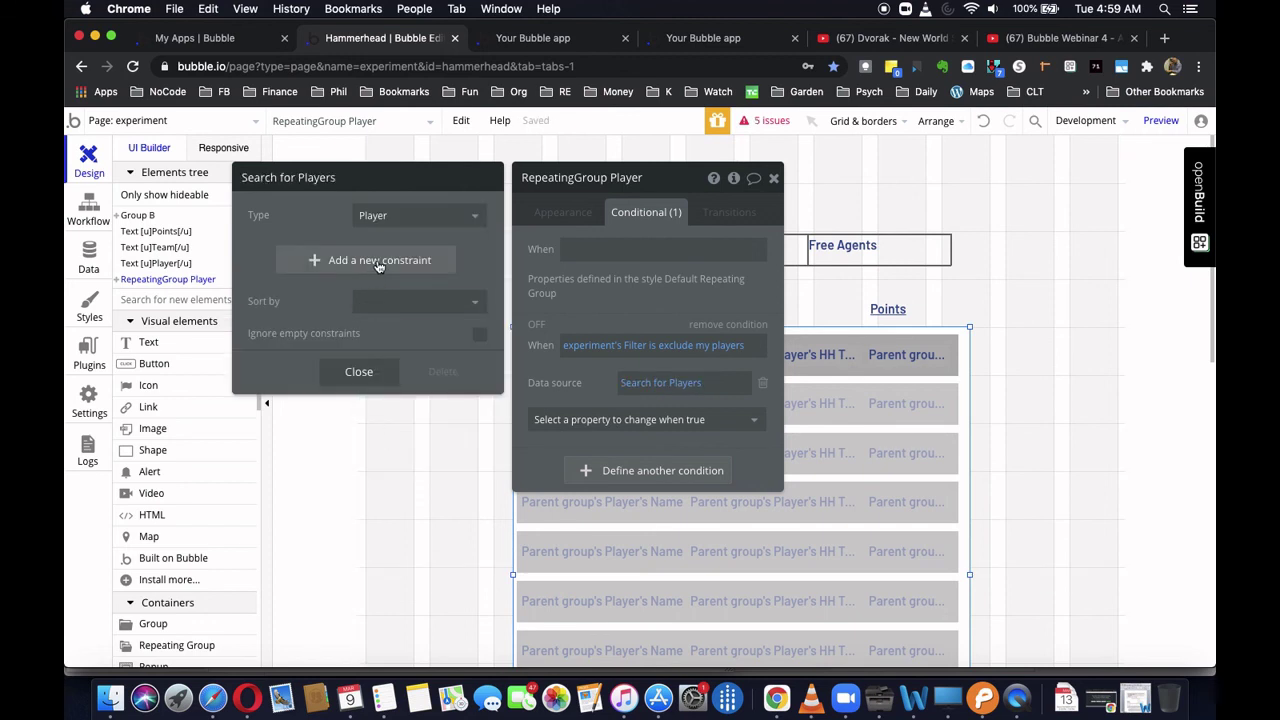
# - Add a constraint to the condition's player search so that HH Team isn't in Current User's Teams
pyautogui.click(380, 263)
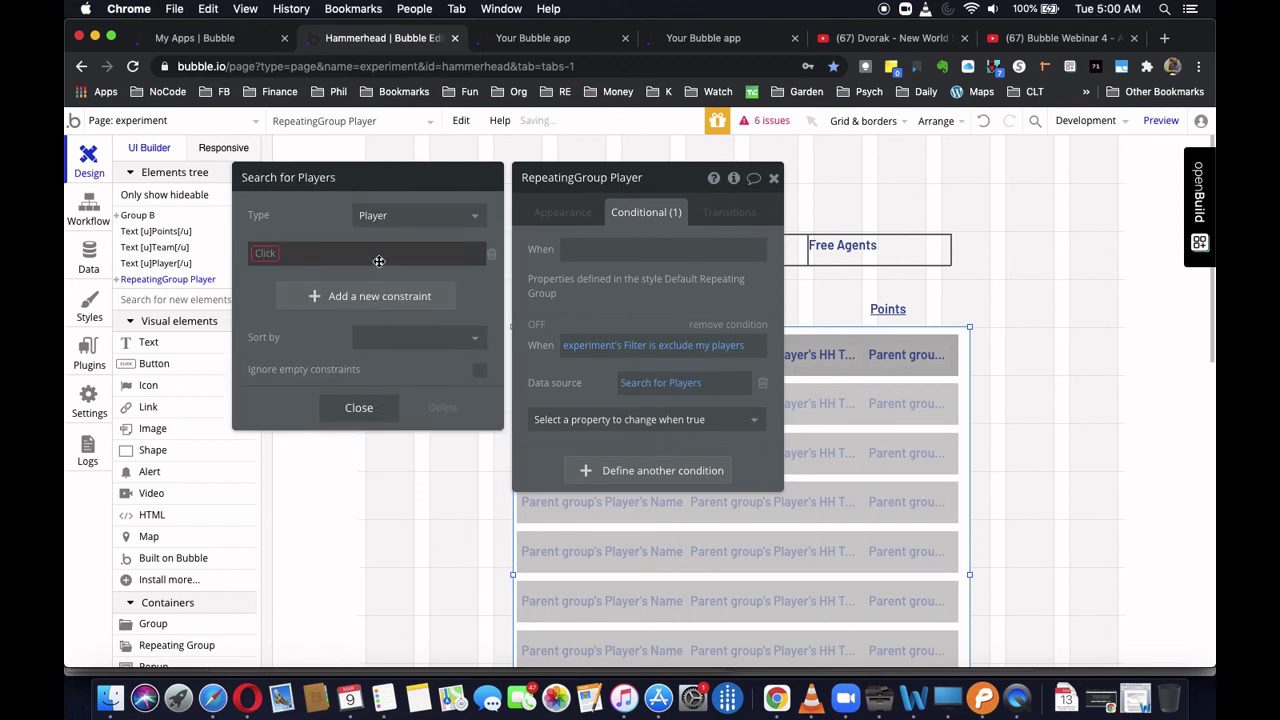
pyautogui.click(264, 255)
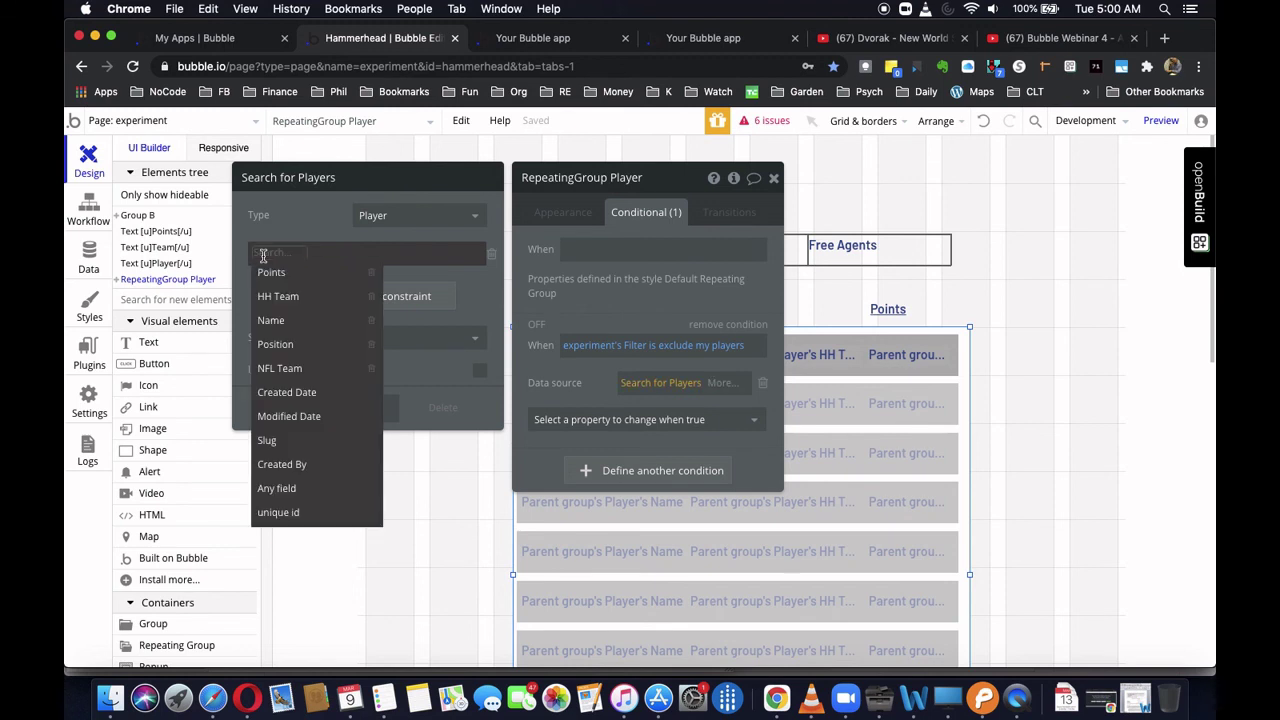
pyautogui.click(290, 296)
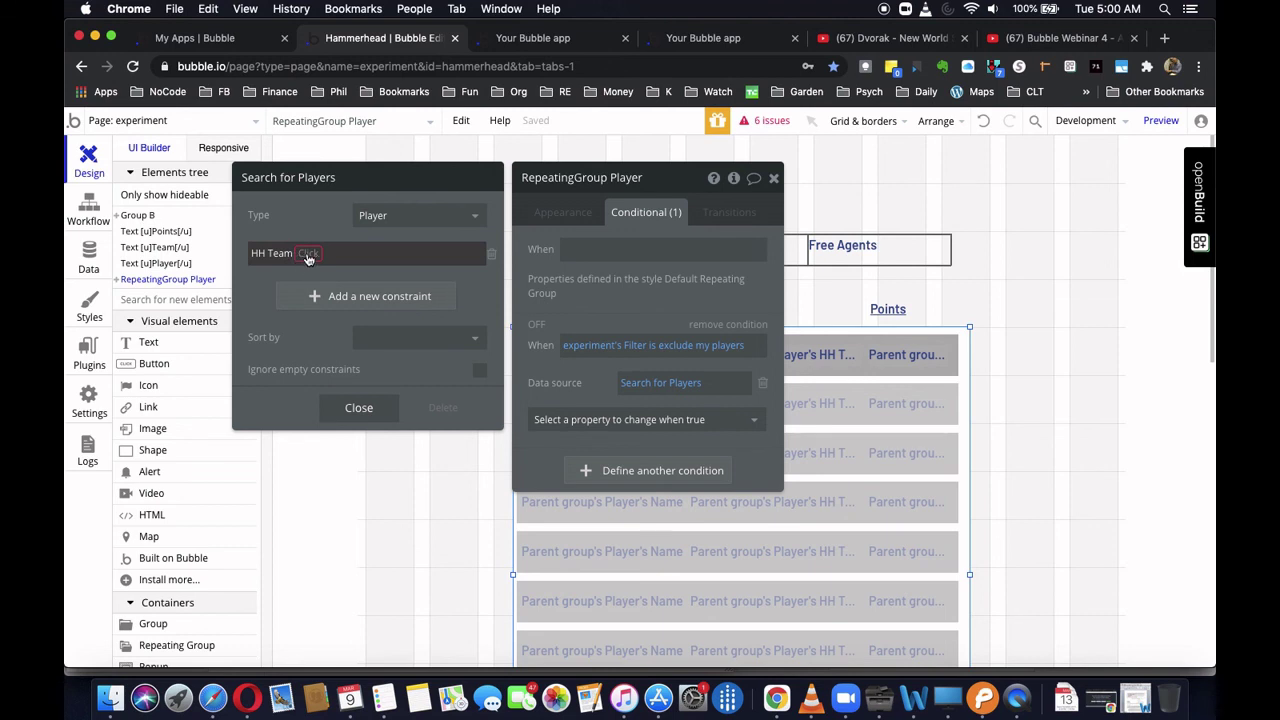
pyautogui.click(308, 256)
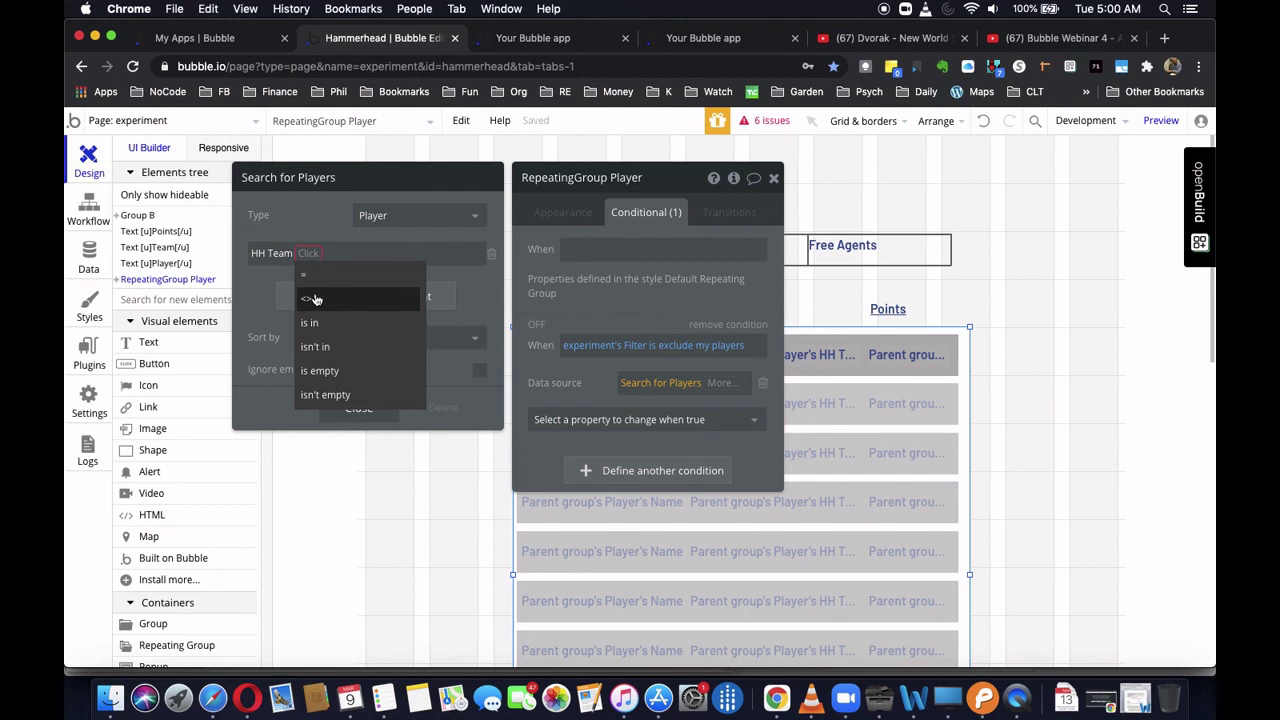
pyautogui.click(318, 347)
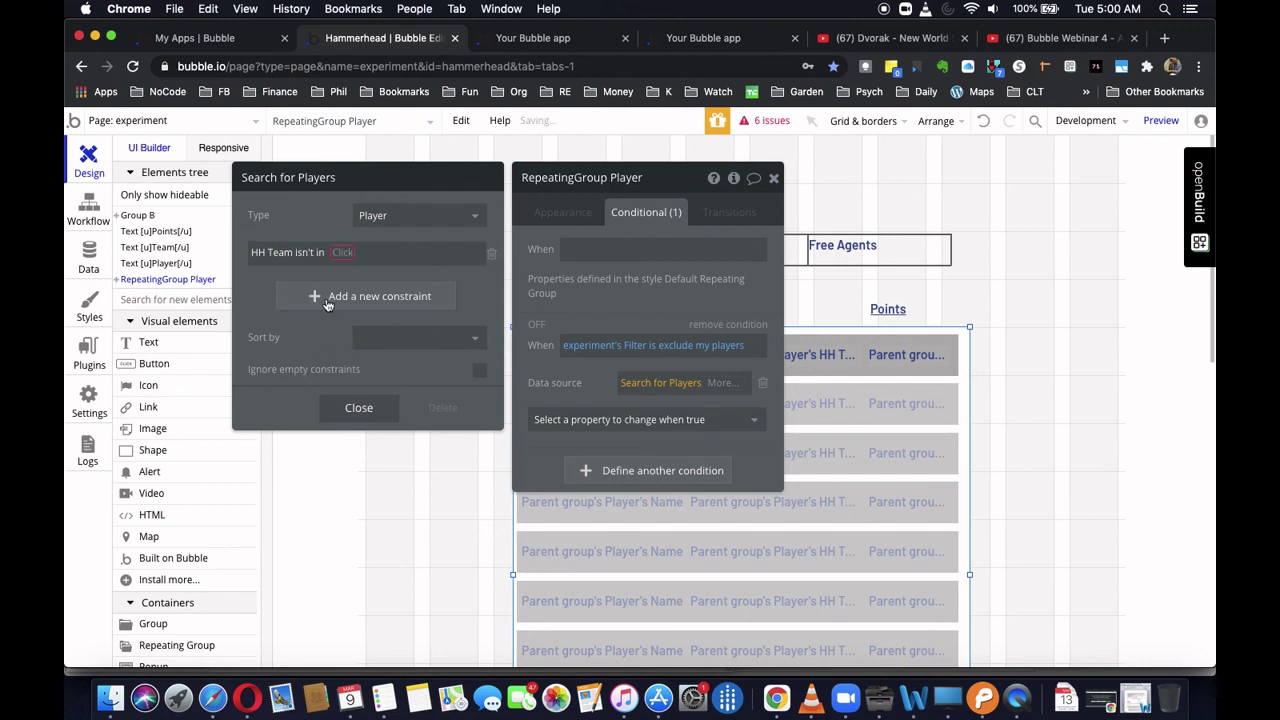
pyautogui.click(362, 300)
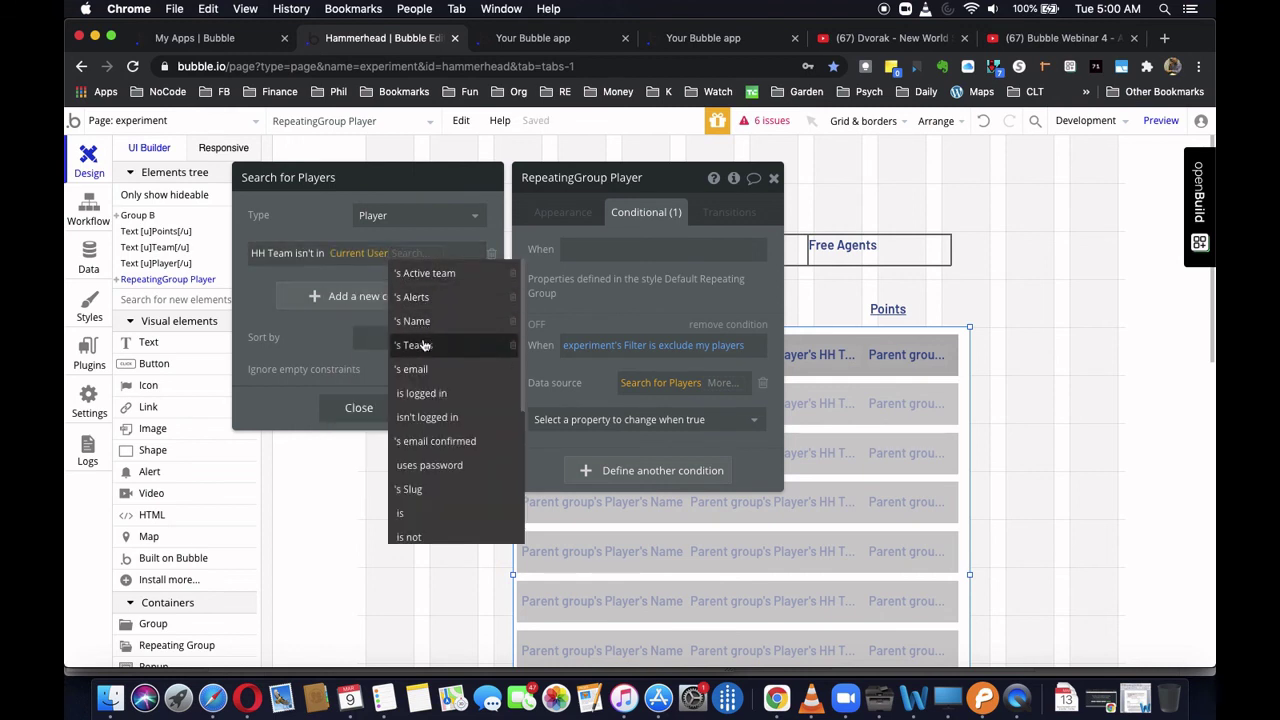
pyautogui.click(424, 345)
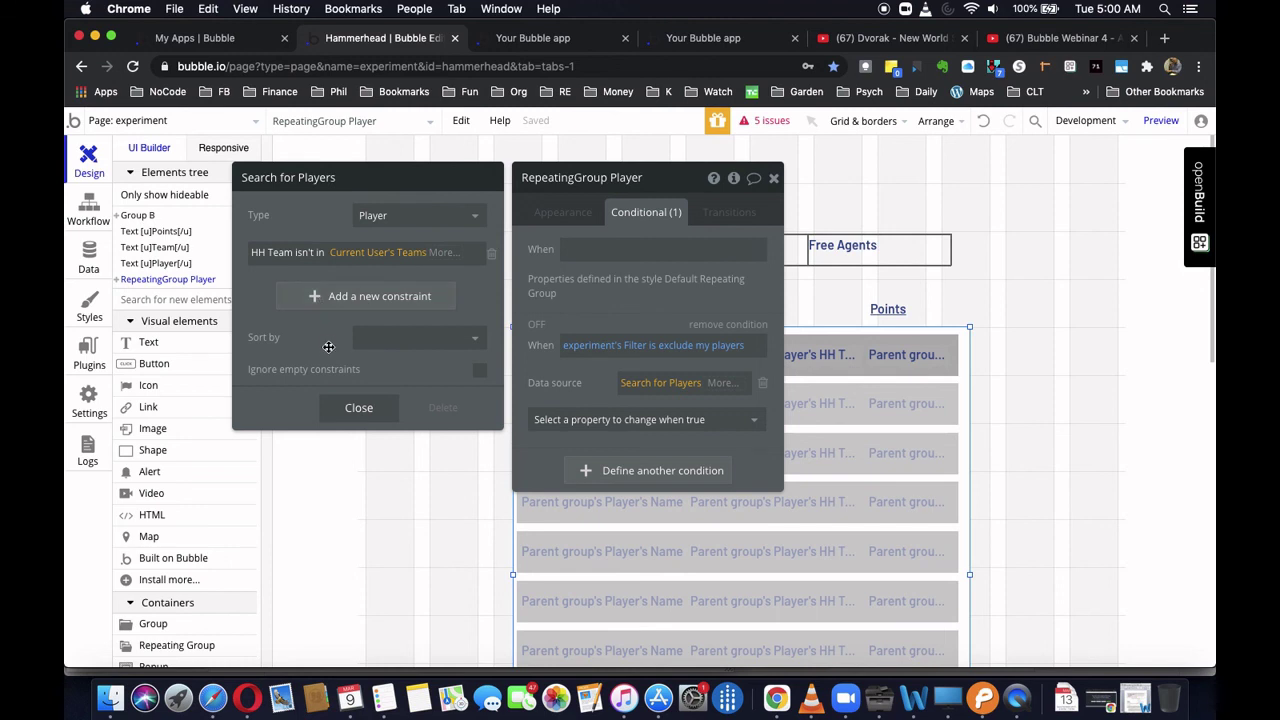
# - Sort the condition's player search by Points with Descending set to "yes", and close the search and repeating group editors
pyautogui.click(438, 338)
pyautogui.click(393, 389)
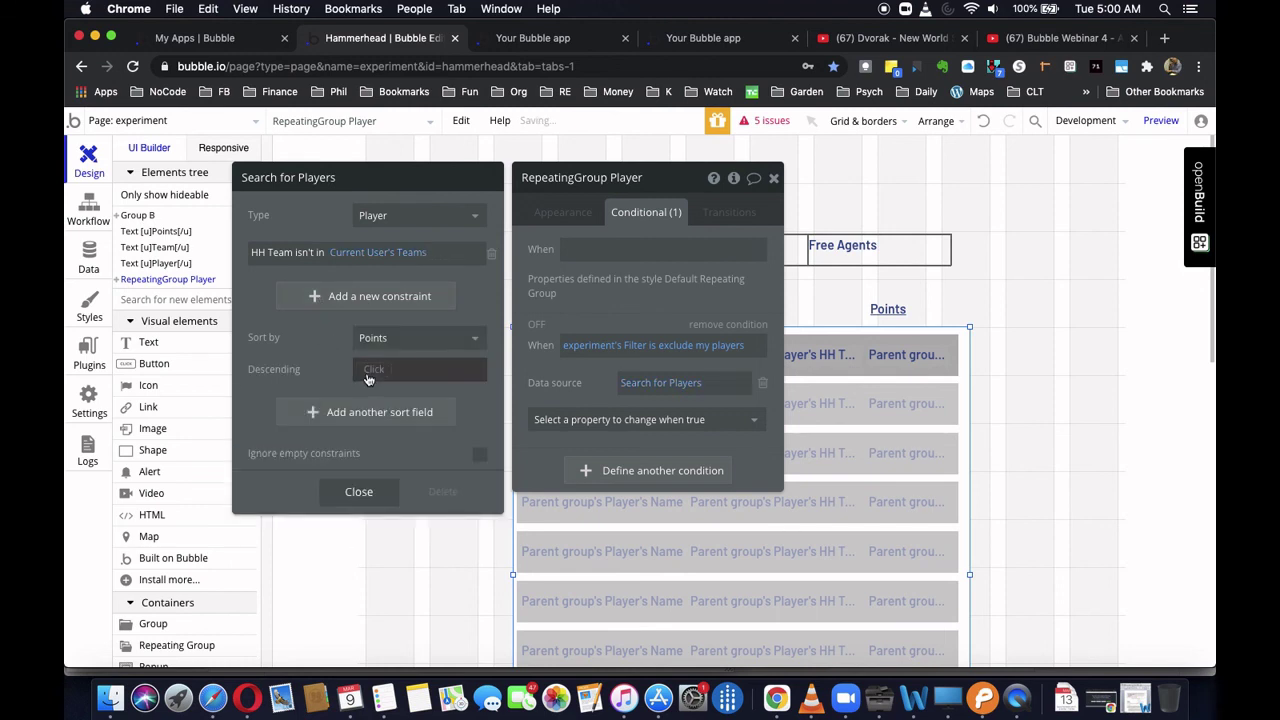
pyautogui.click(372, 370)
pyautogui.click(378, 414)
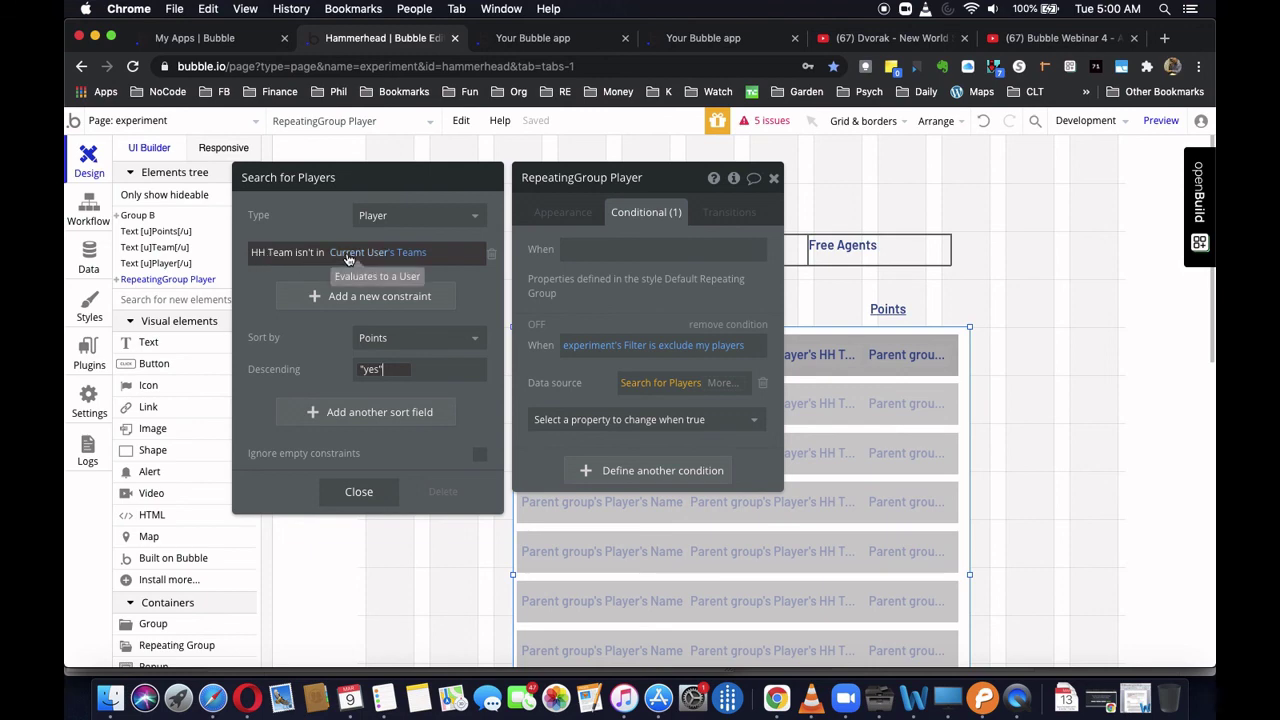
pyautogui.click(358, 493)
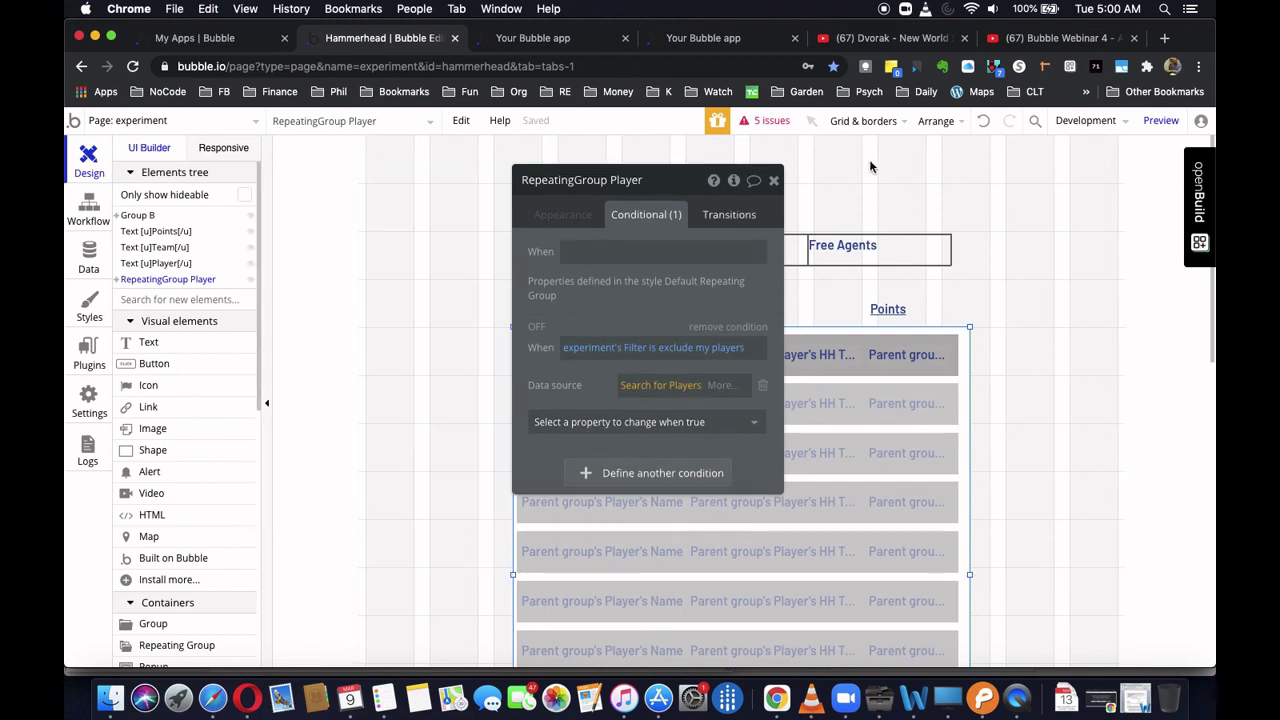
pyautogui.click(775, 183)
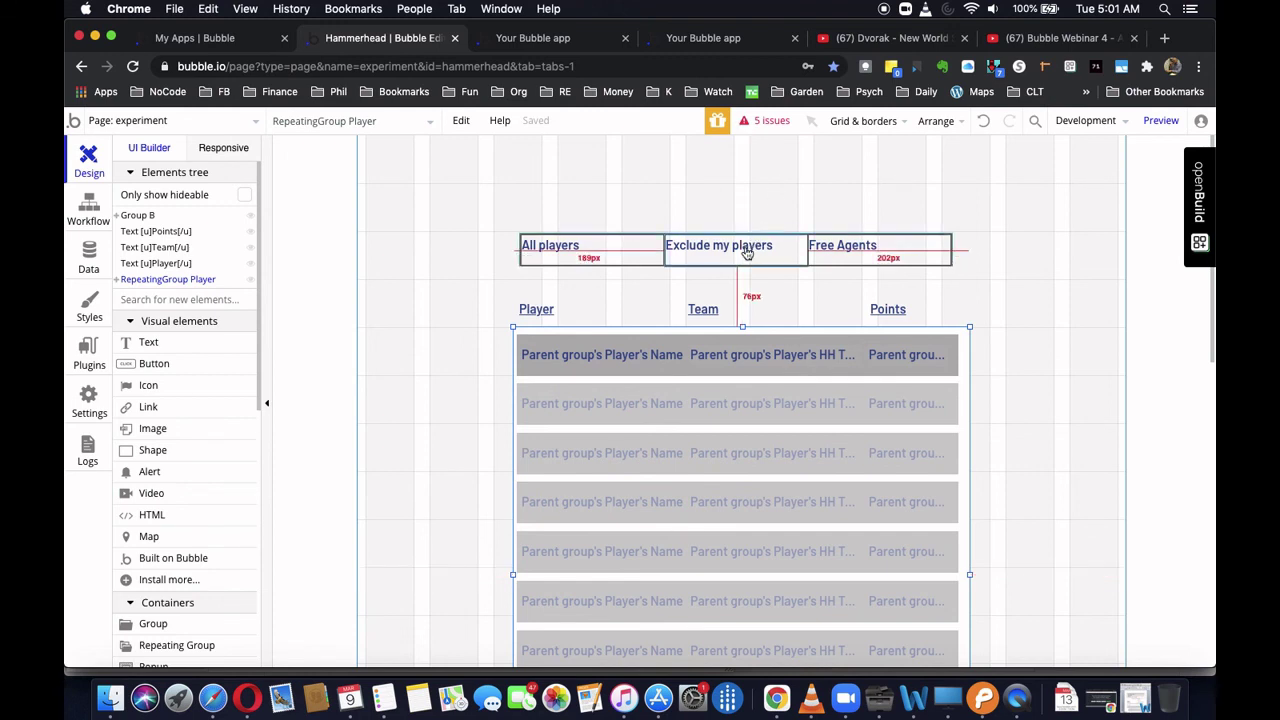
# - Add a second condition to RepeatingGroup Player for when experiment's Filter is free agents only
pyautogui.doubleClick(522, 331)
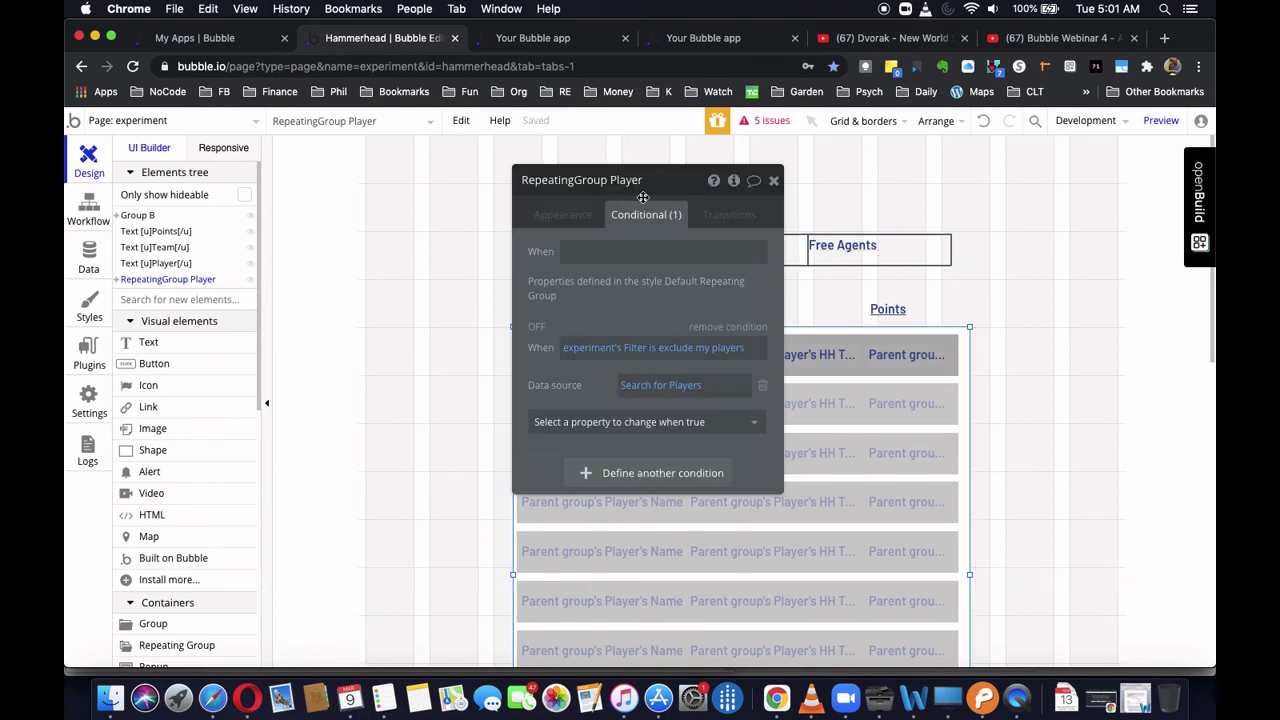
pyautogui.click(657, 476)
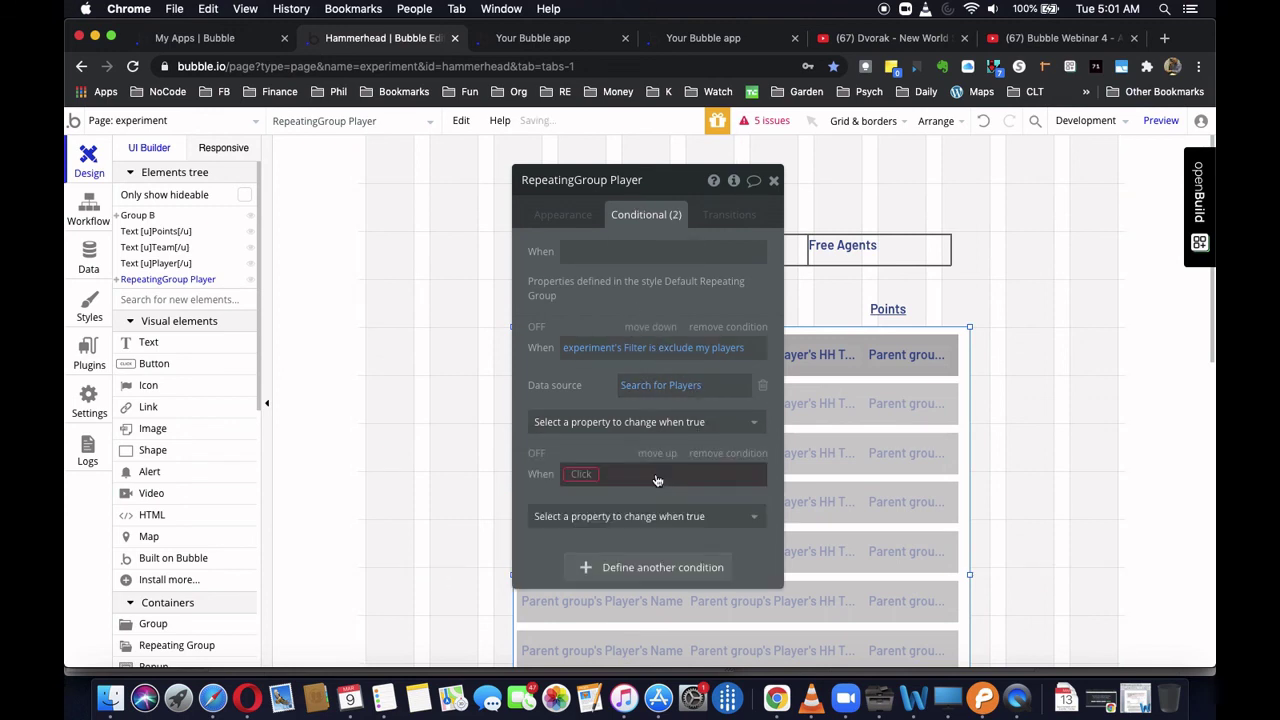
pyautogui.click(591, 474)
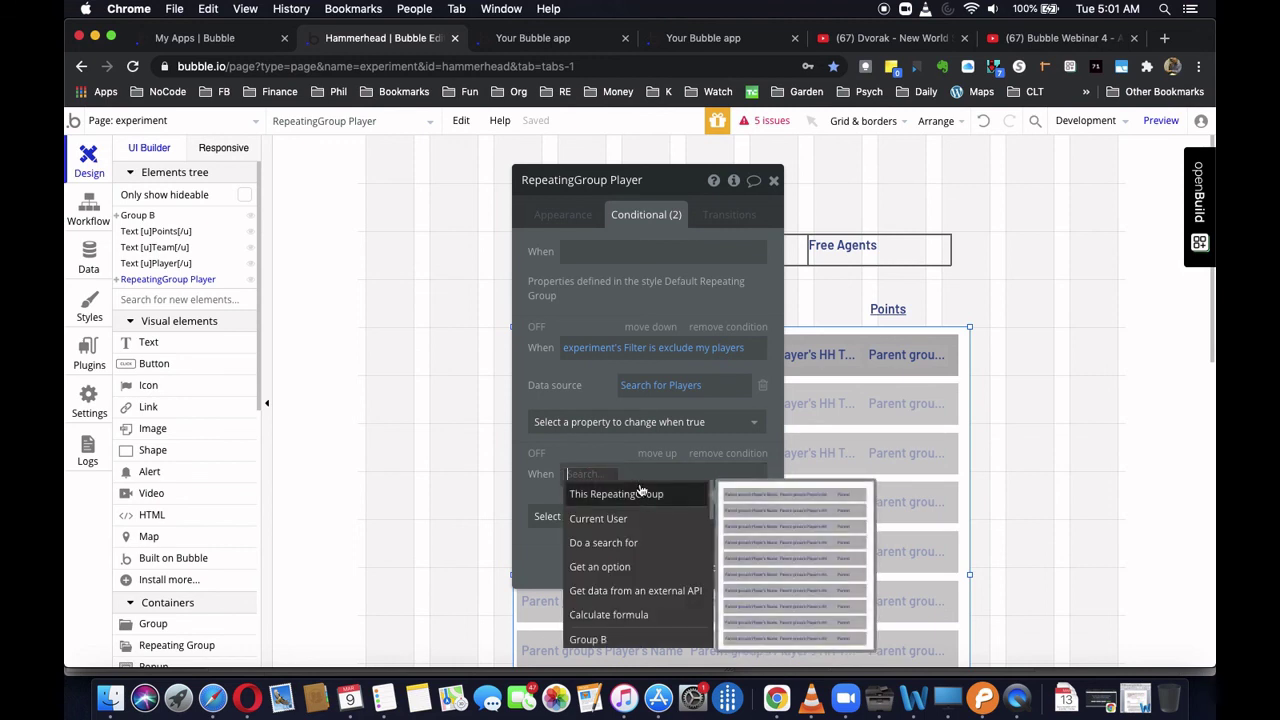
pyautogui.scroll(-5, 617, 518)
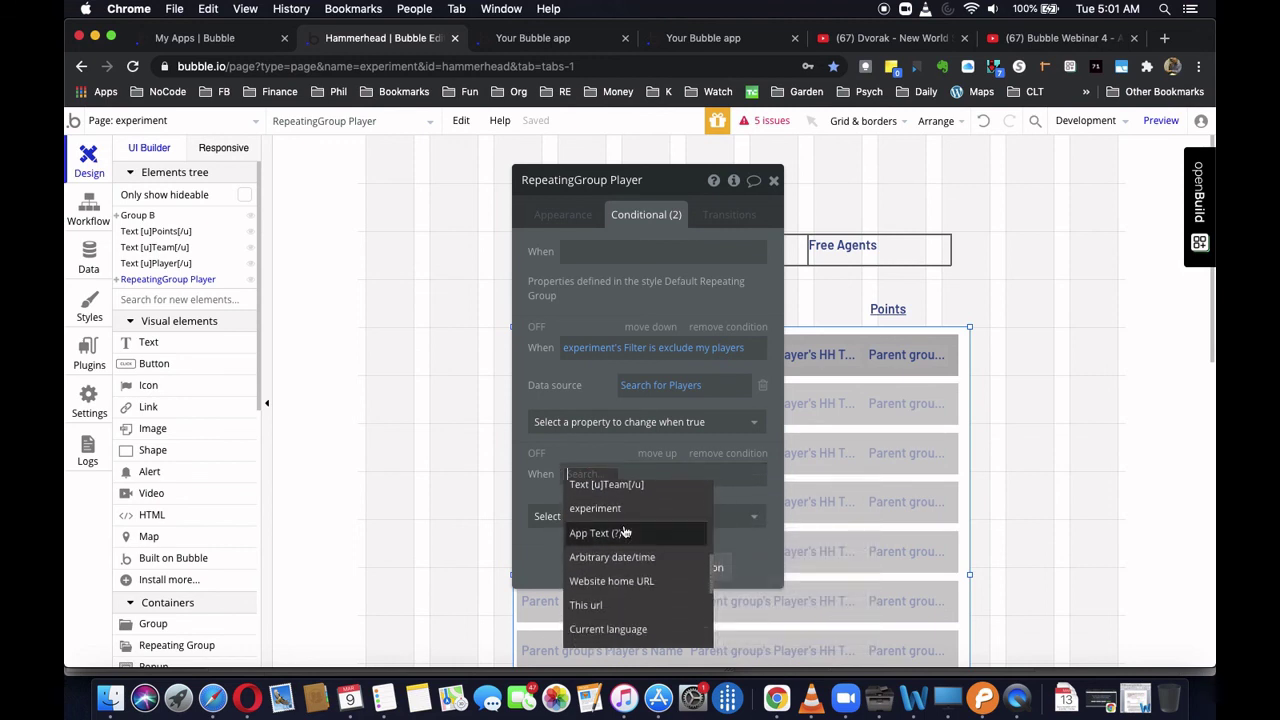
pyautogui.click(617, 515)
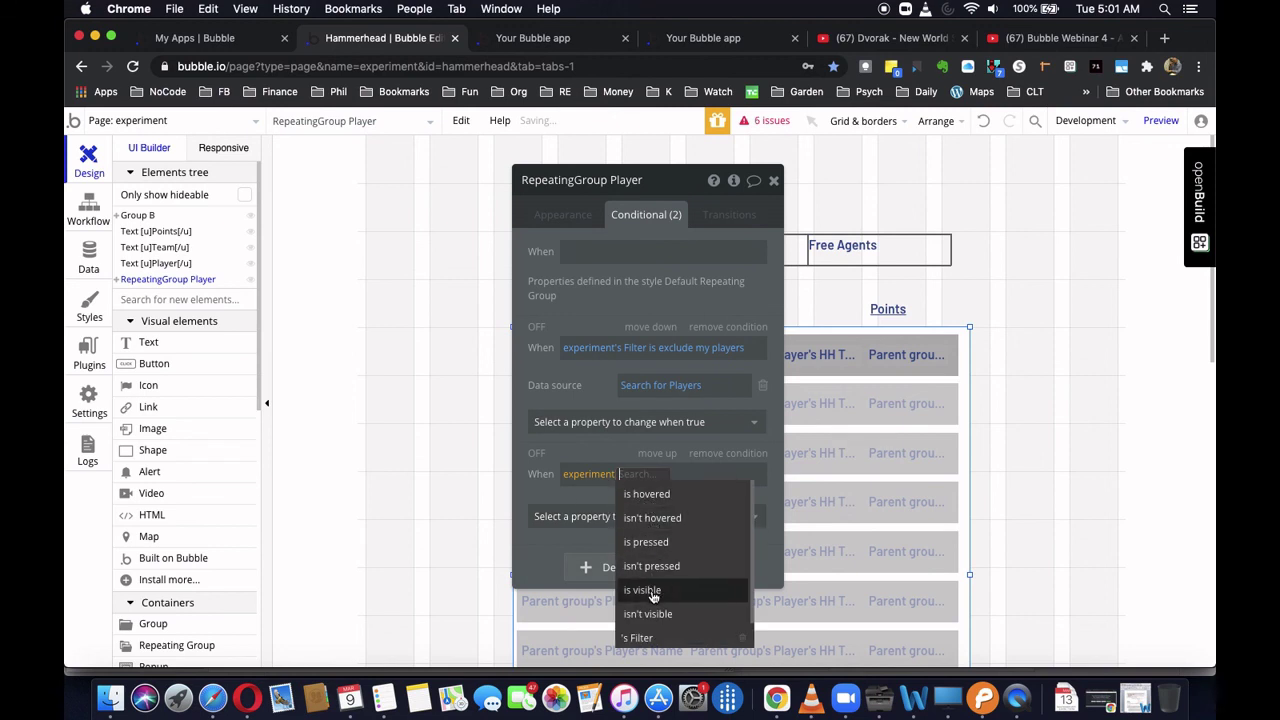
pyautogui.click(646, 639)
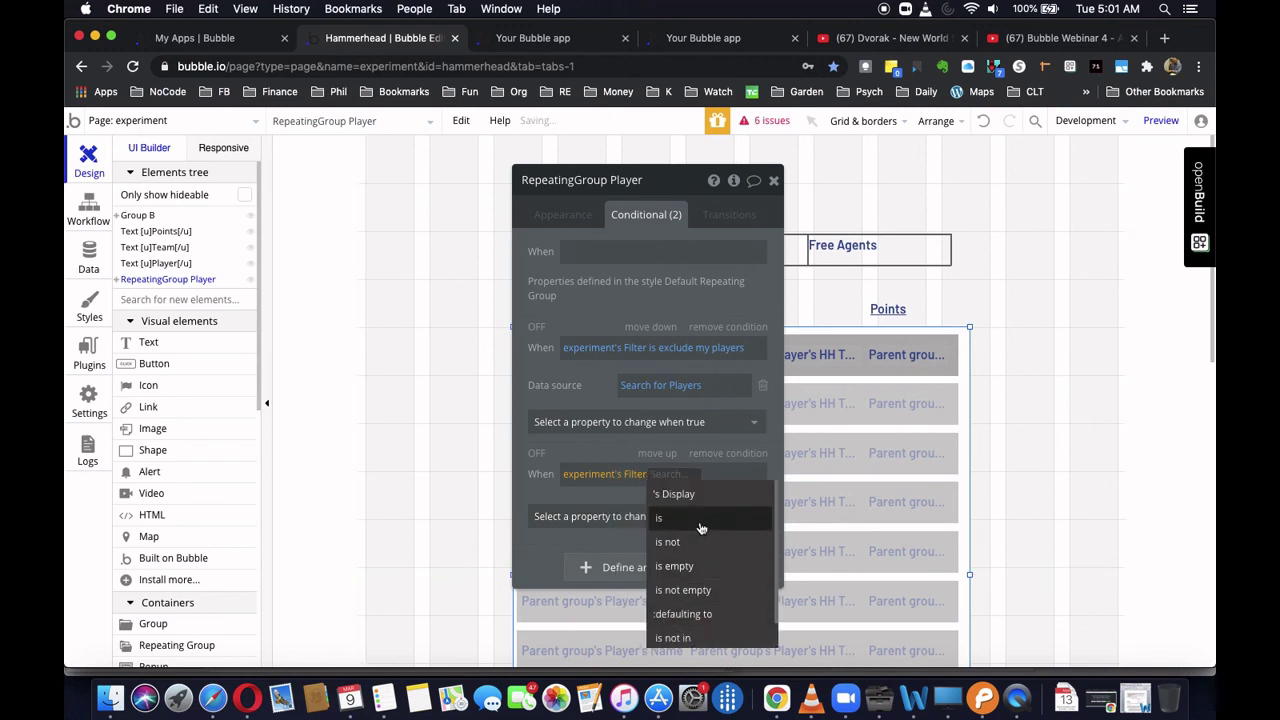
pyautogui.click(698, 522)
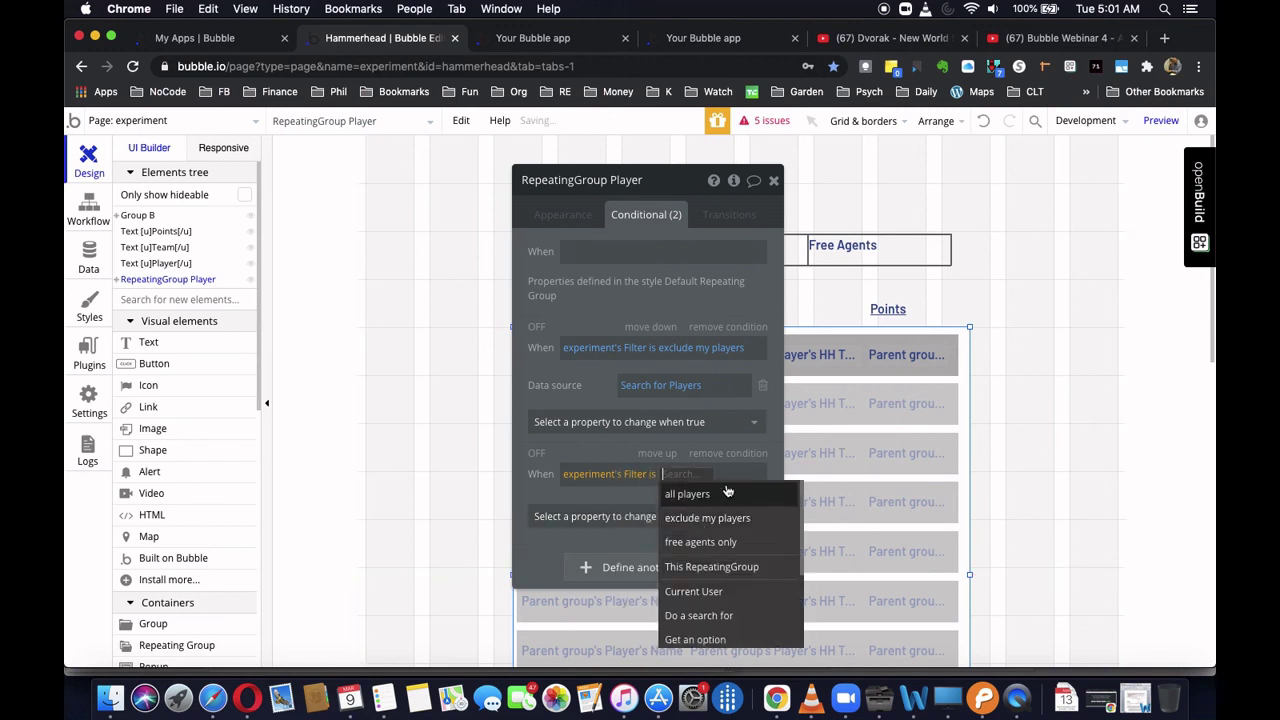
pyautogui.click(724, 540)
# - Make the free agents only condition change the repeating group's data source to a search for the Player type
pyautogui.click(686, 528)
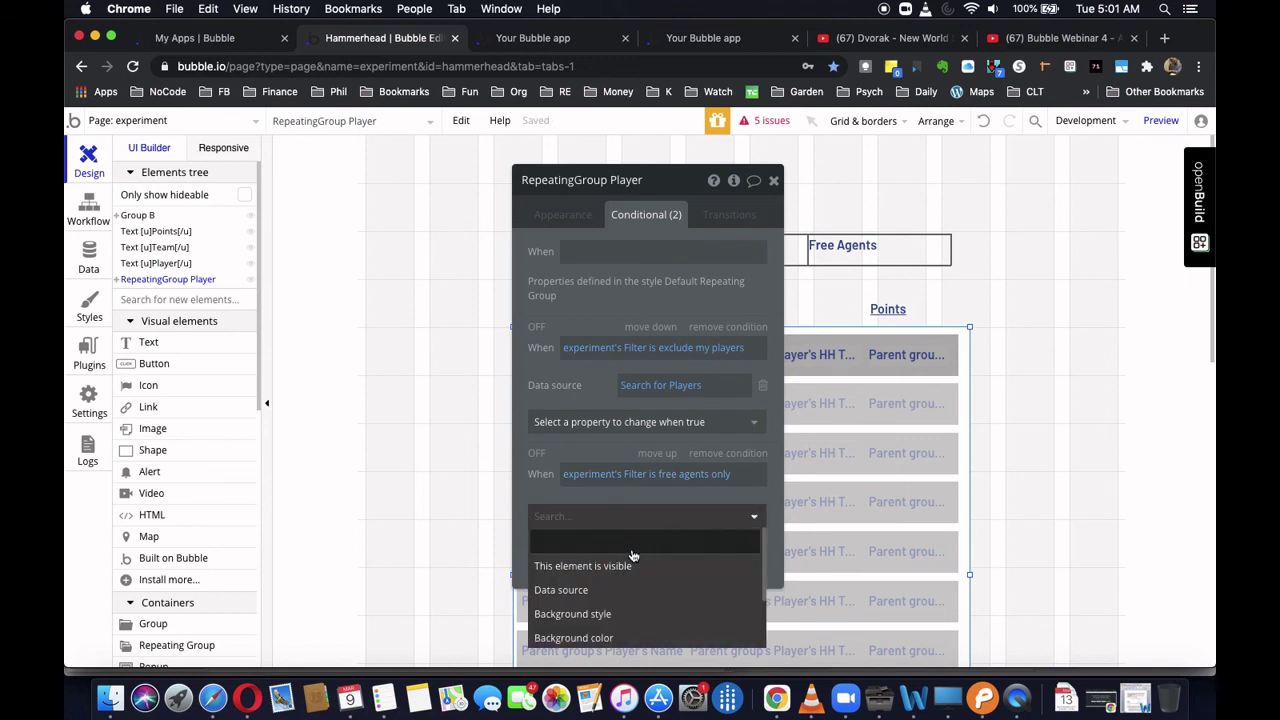
pyautogui.click(598, 591)
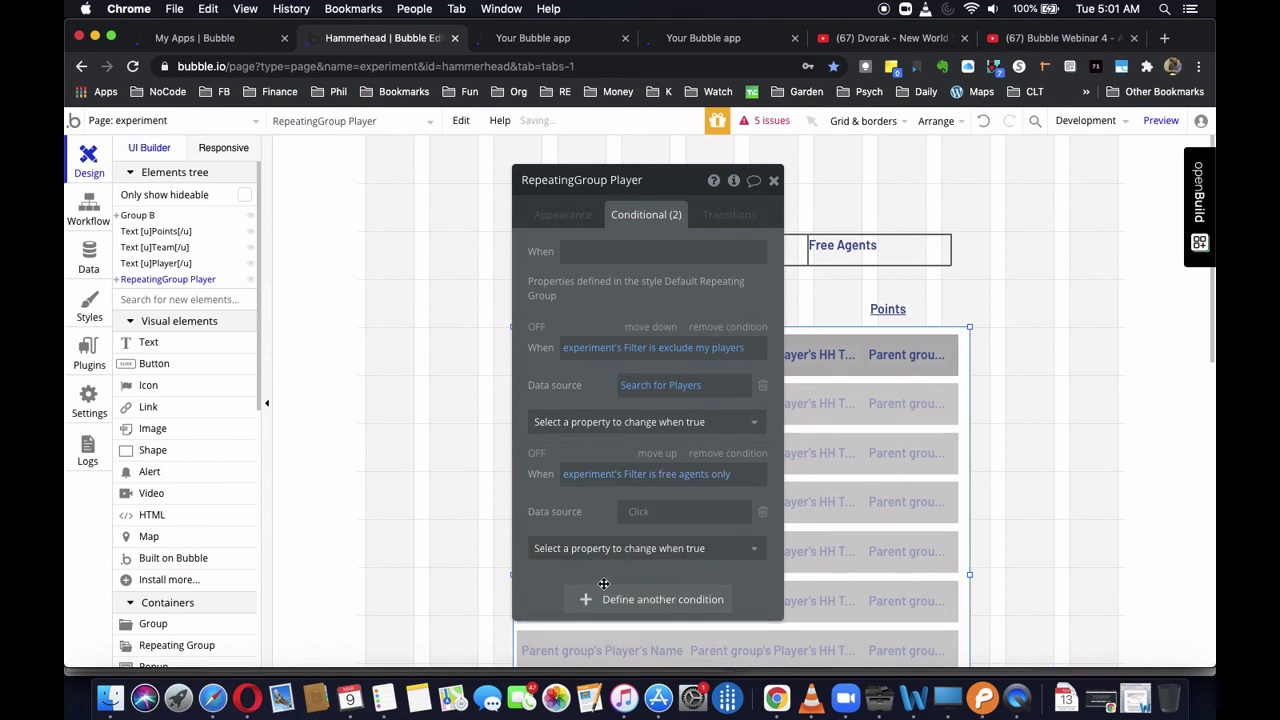
pyautogui.click(650, 512)
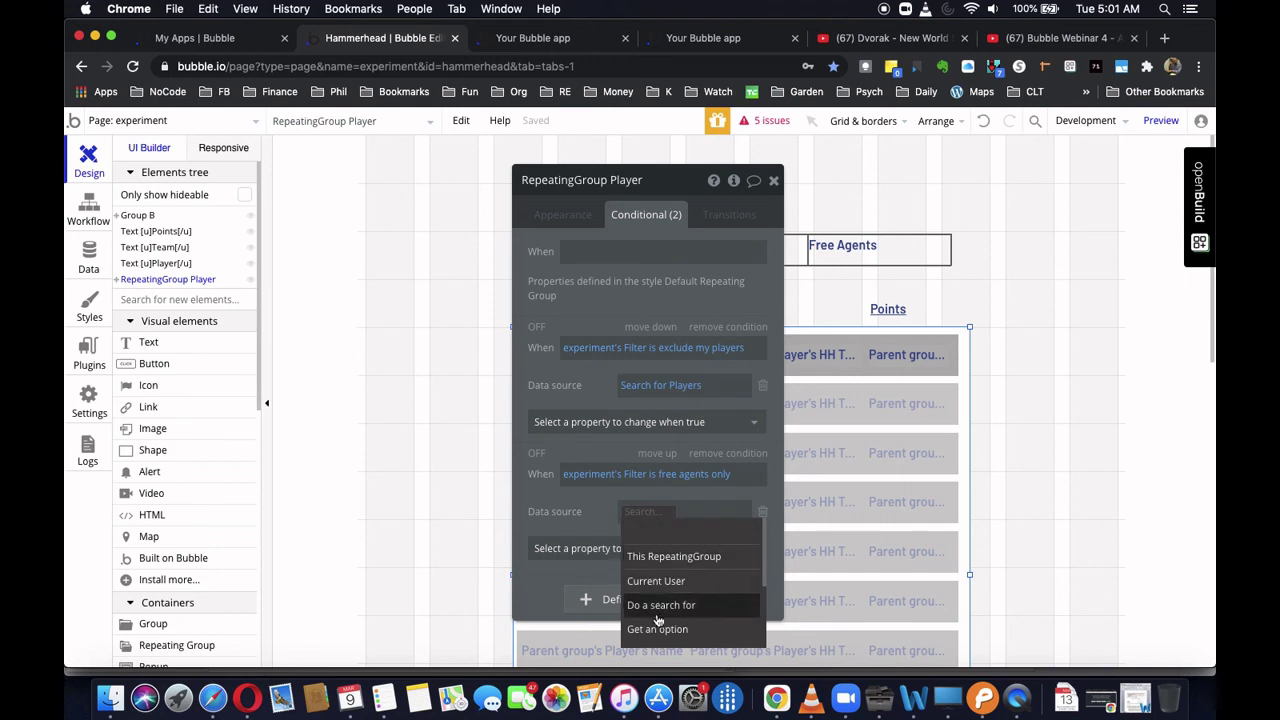
pyautogui.click(663, 584)
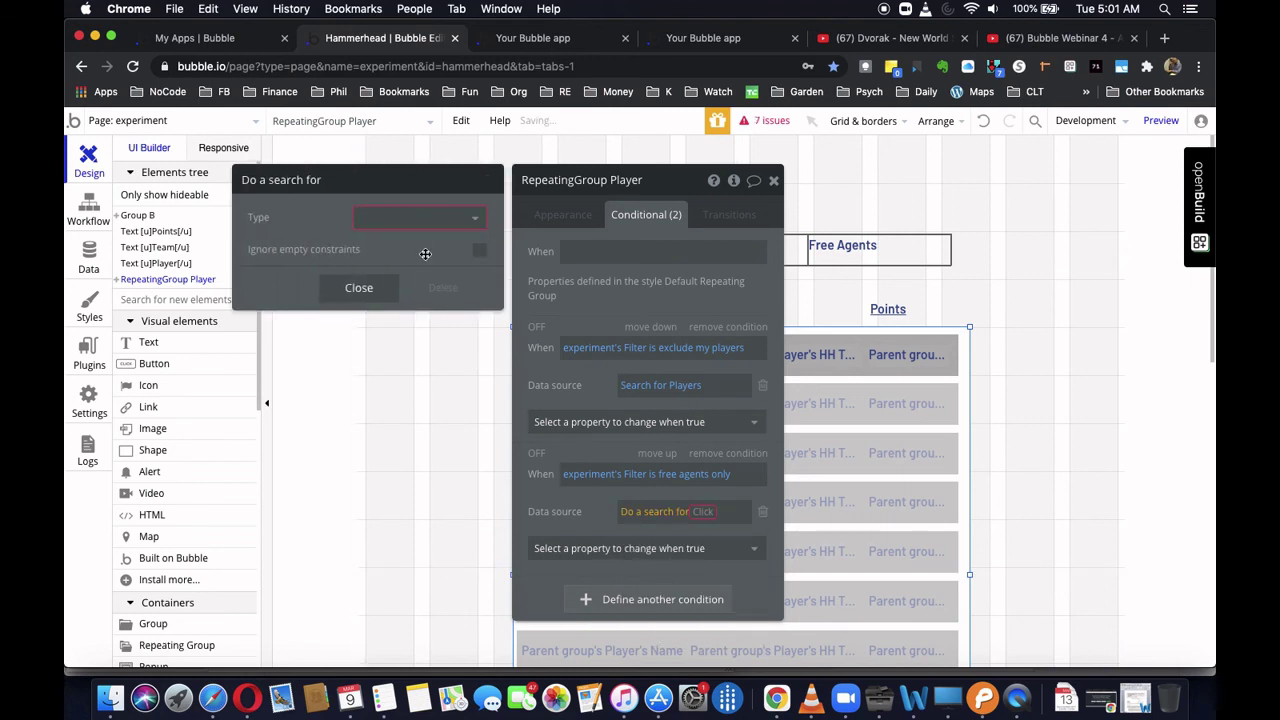
pyautogui.click(406, 226)
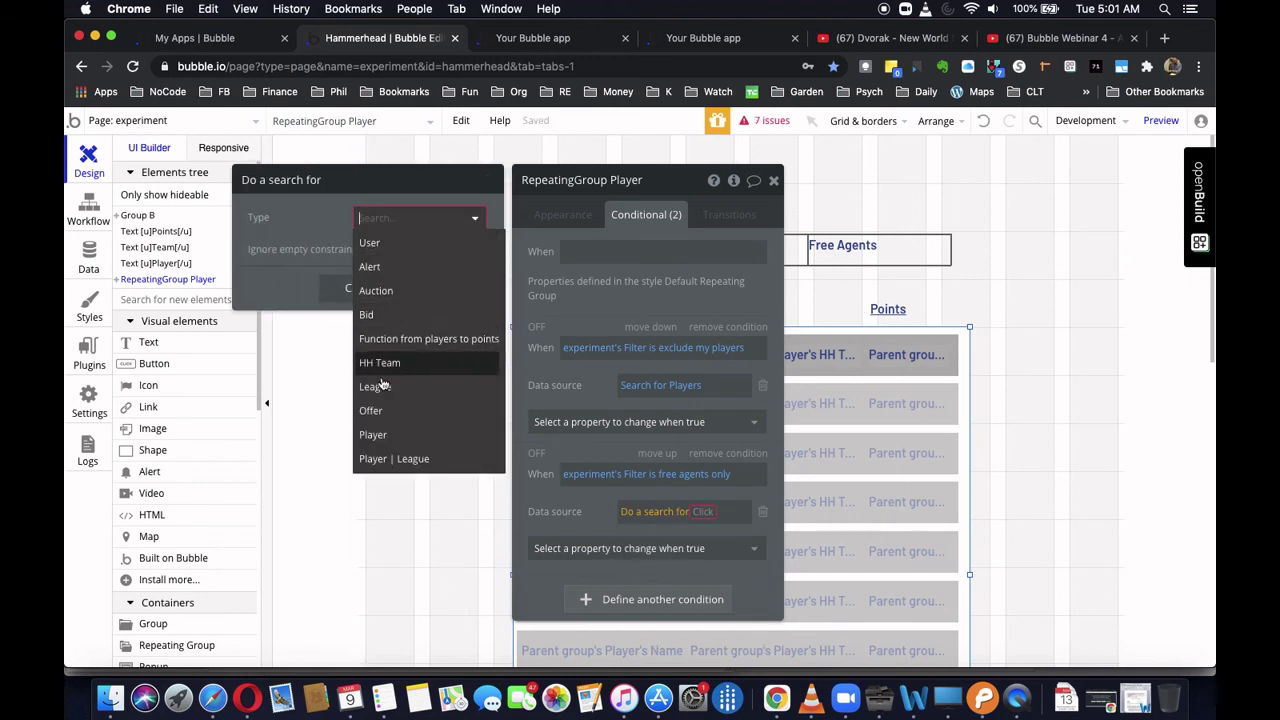
pyautogui.click(372, 435)
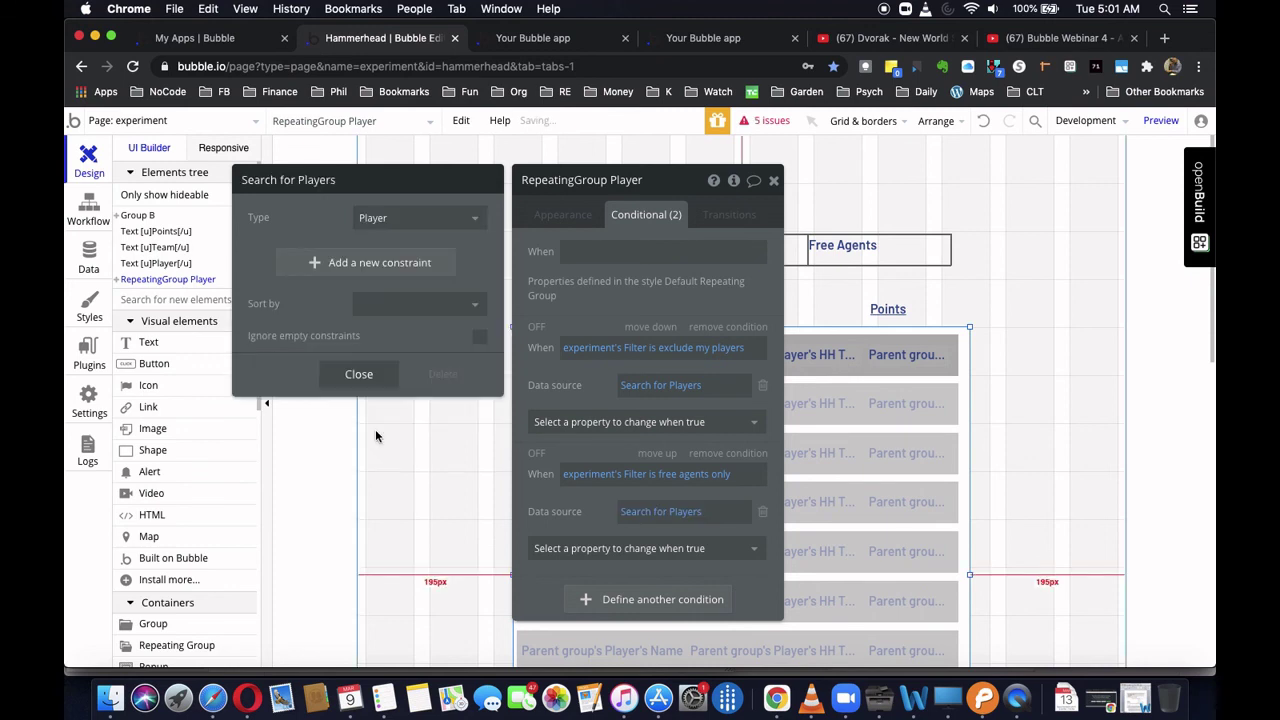
# - Add a constraint to the free agents condition's player search so that HH Team is empty
pyautogui.click(315, 260)
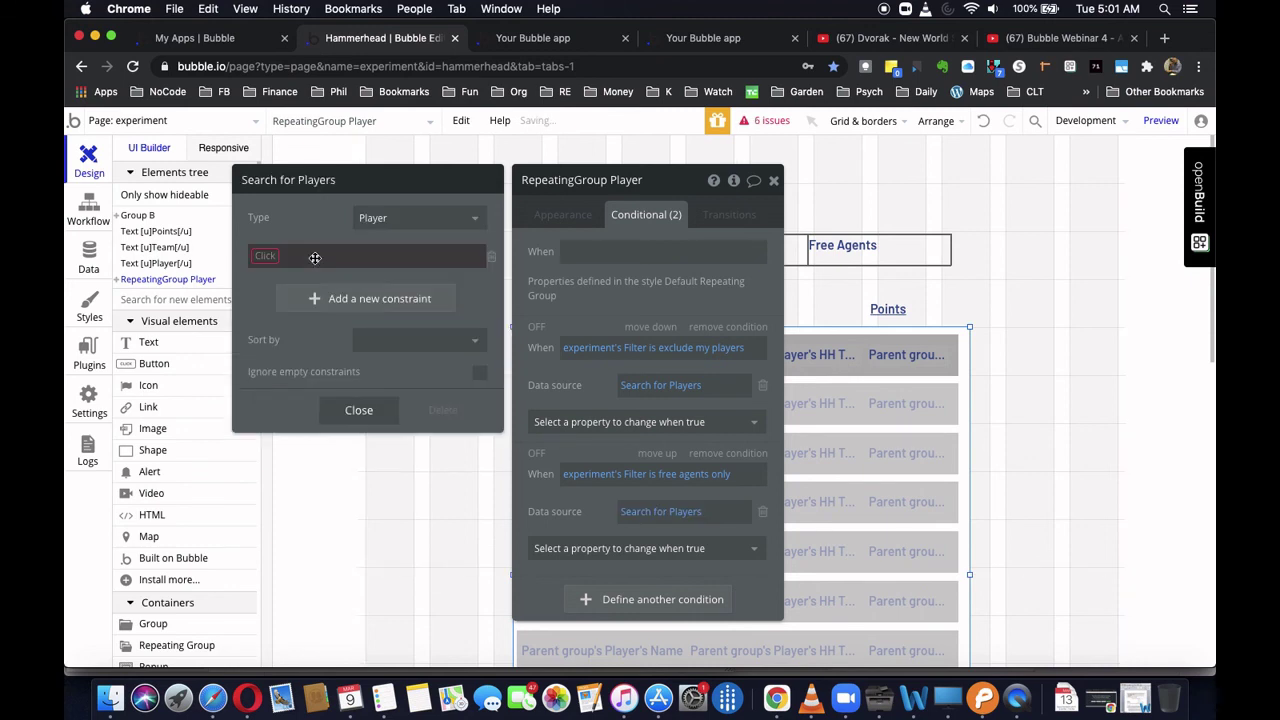
pyautogui.click(268, 258)
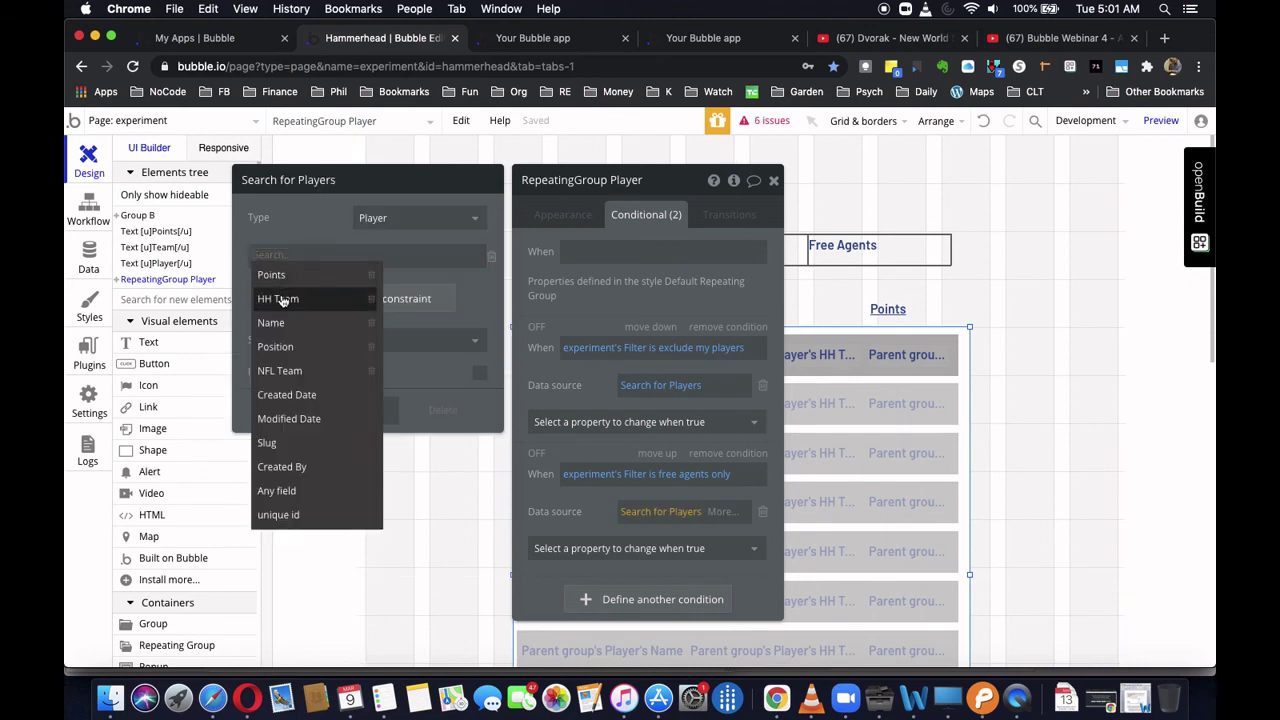
pyautogui.click(283, 300)
pyautogui.click(307, 255)
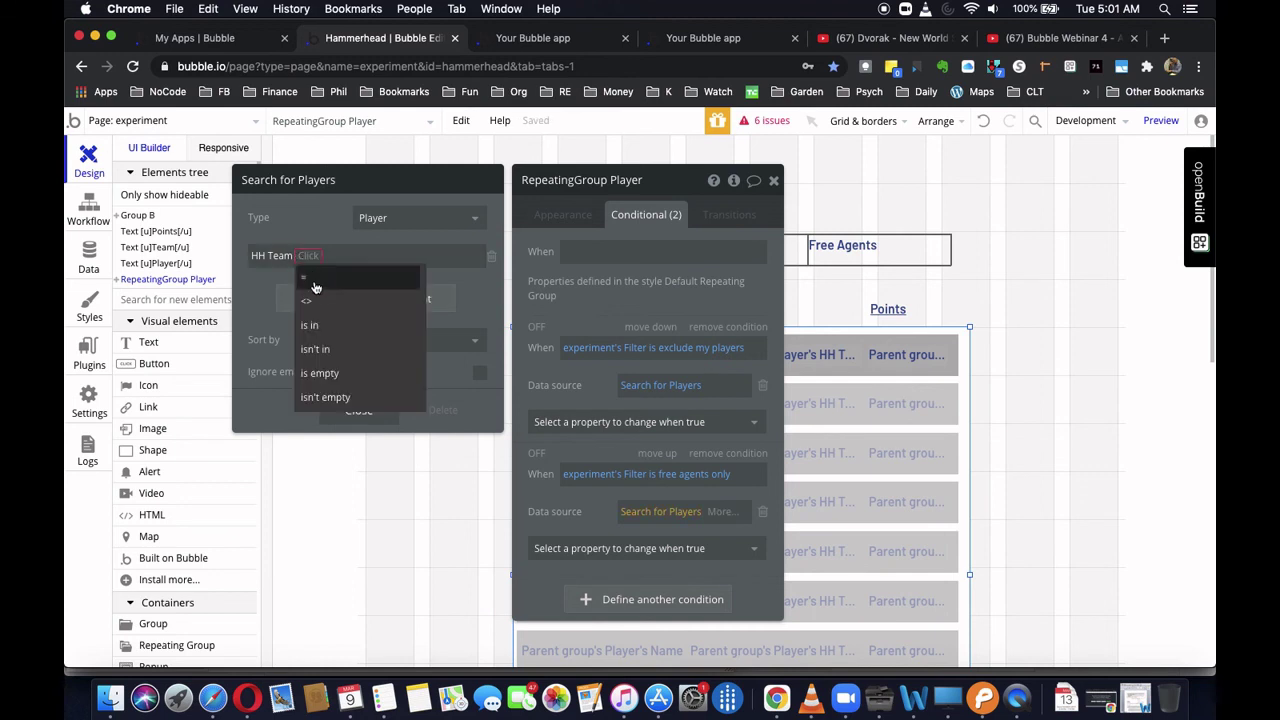
pyautogui.click(333, 380)
# - Sort the free agents search by Points with Descending set to "yes", and close the search and repeating group editors
pyautogui.click(390, 338)
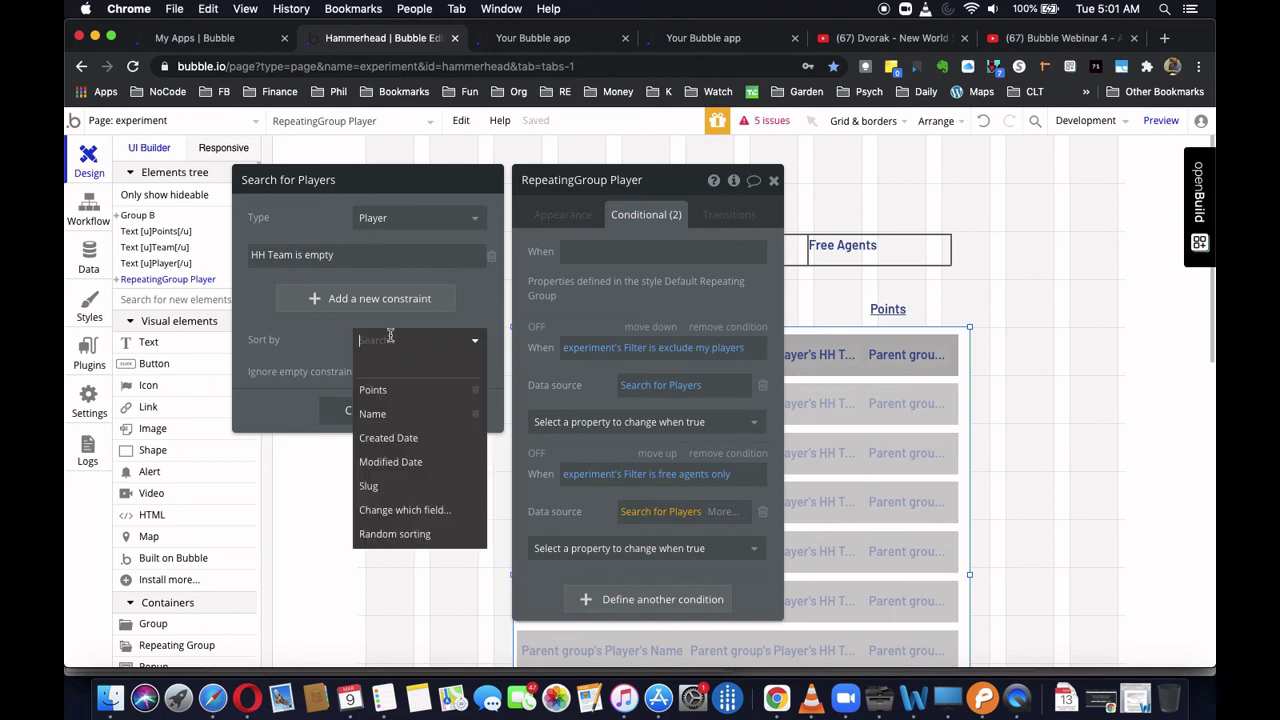
pyautogui.click(385, 390)
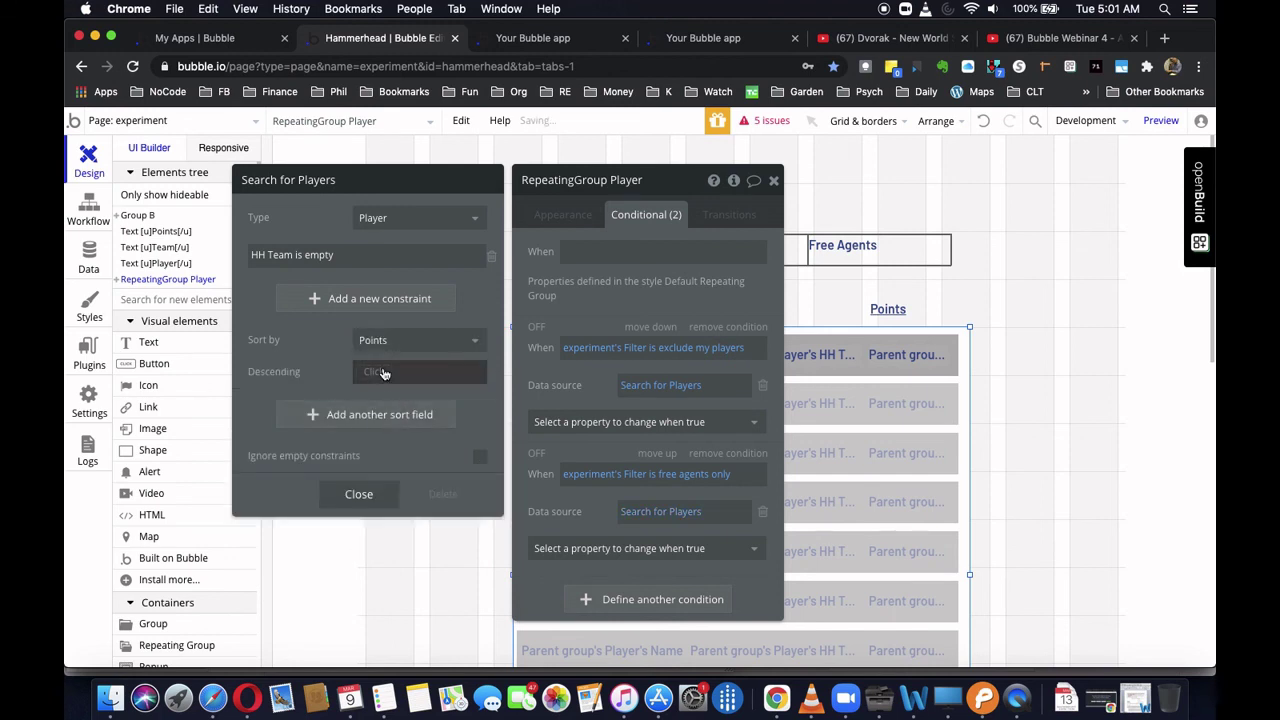
pyautogui.click(383, 373)
pyautogui.click(380, 419)
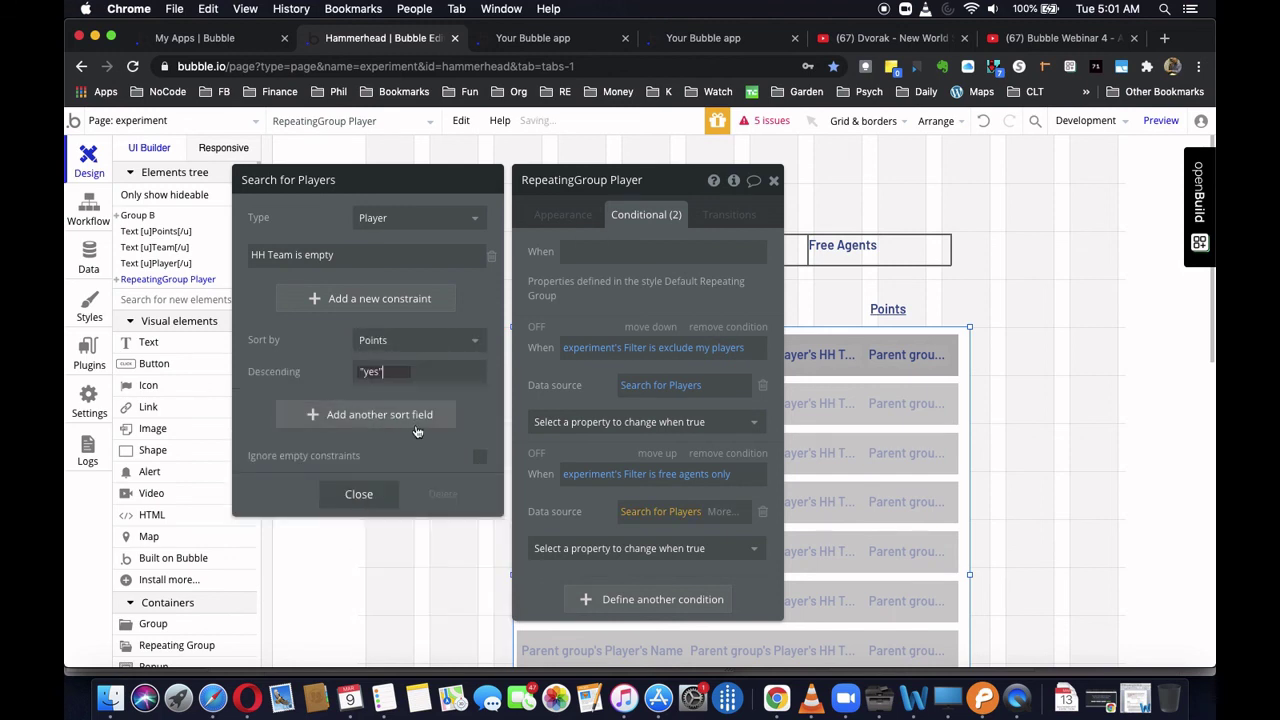
pyautogui.click(362, 494)
pyautogui.click(774, 181)
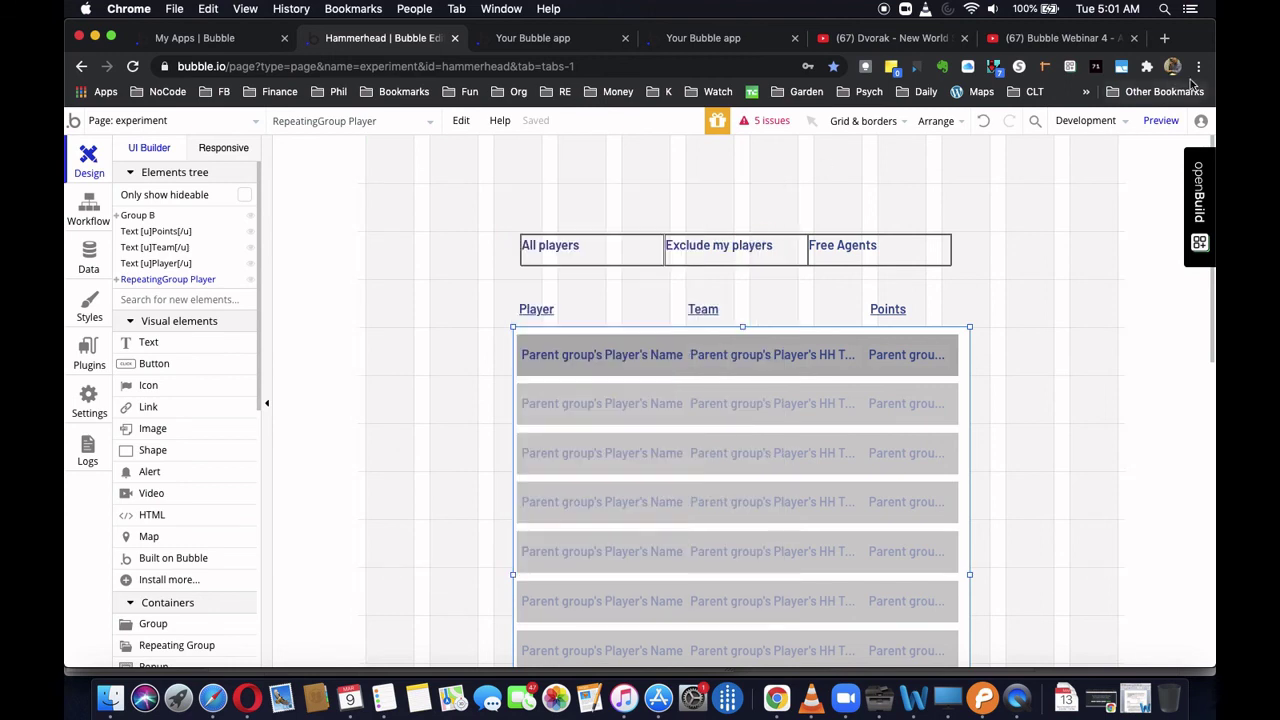
# - Preview the experiment page and test the player list with the Exclude my players, Free Agents and All players filters
pyautogui.click(1163, 121)
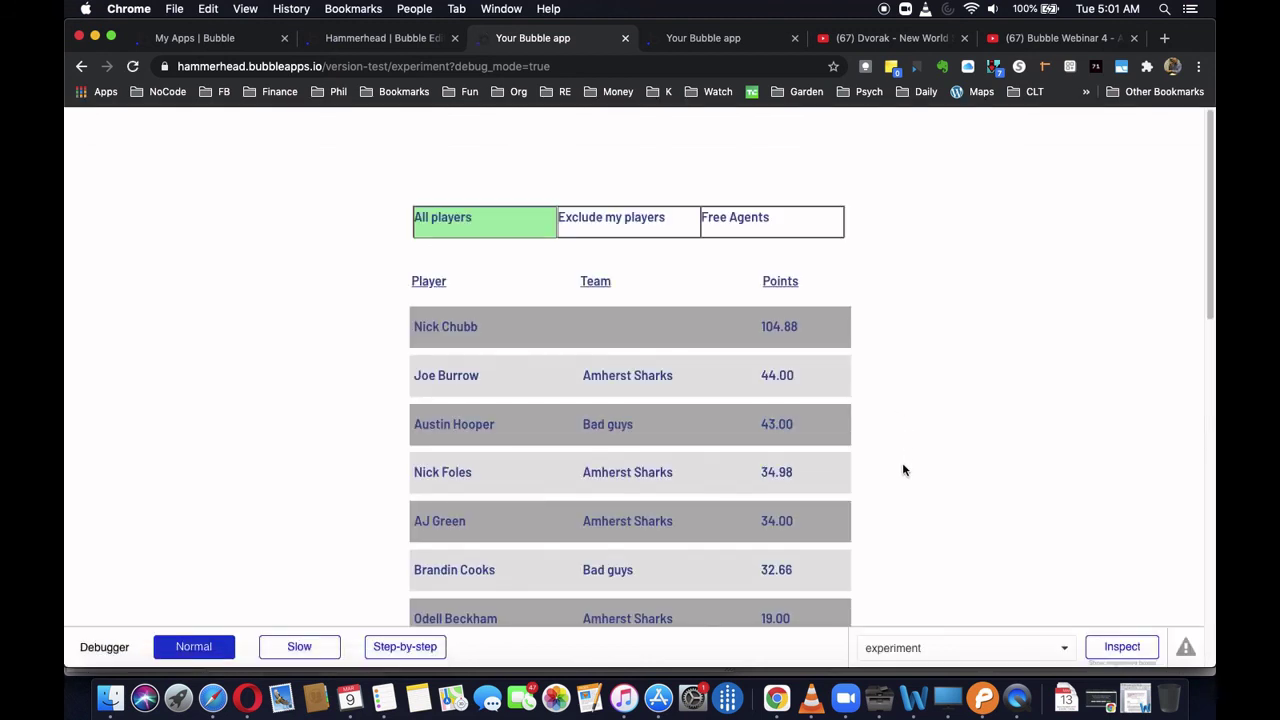
pyautogui.click(614, 224)
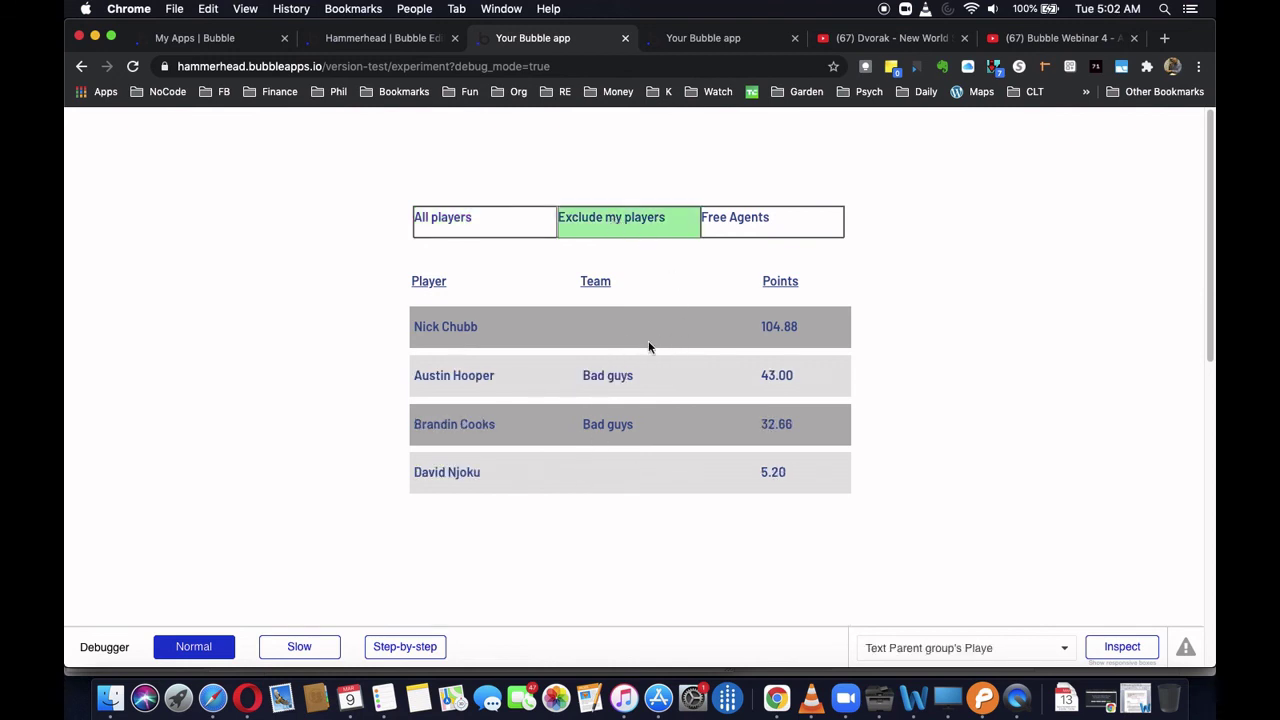
pyautogui.click(741, 219)
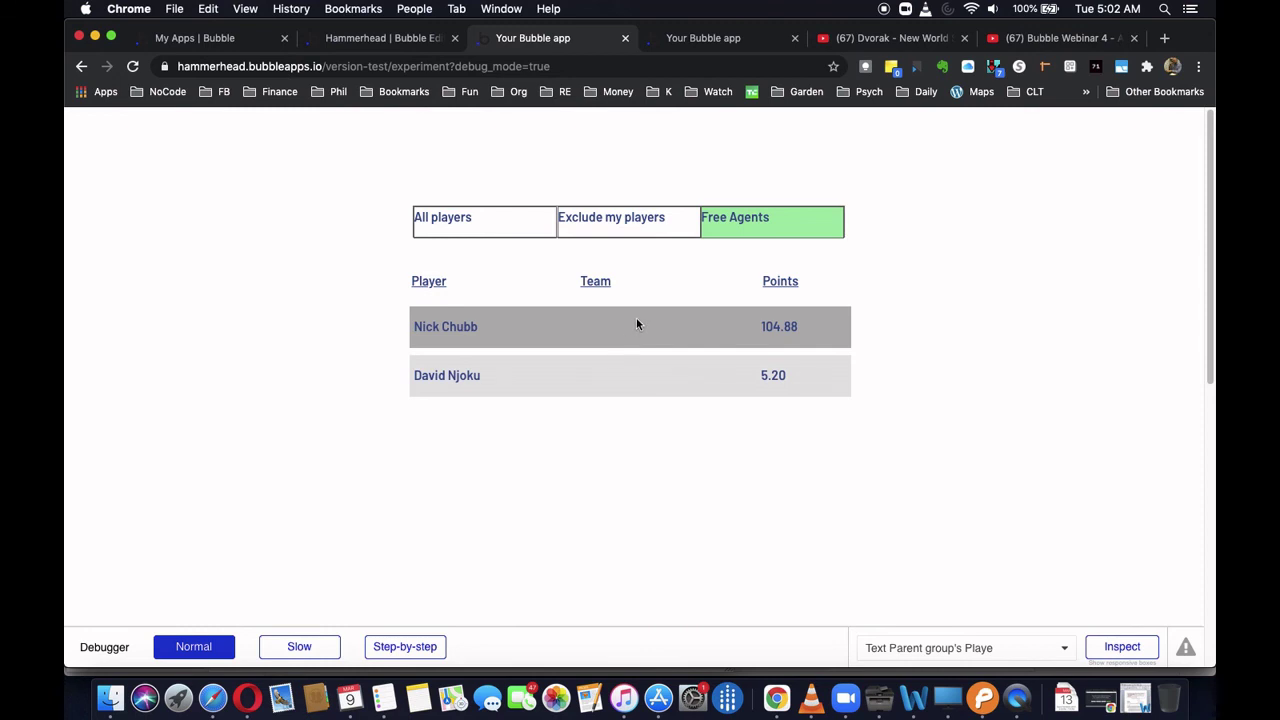
pyautogui.click(492, 226)
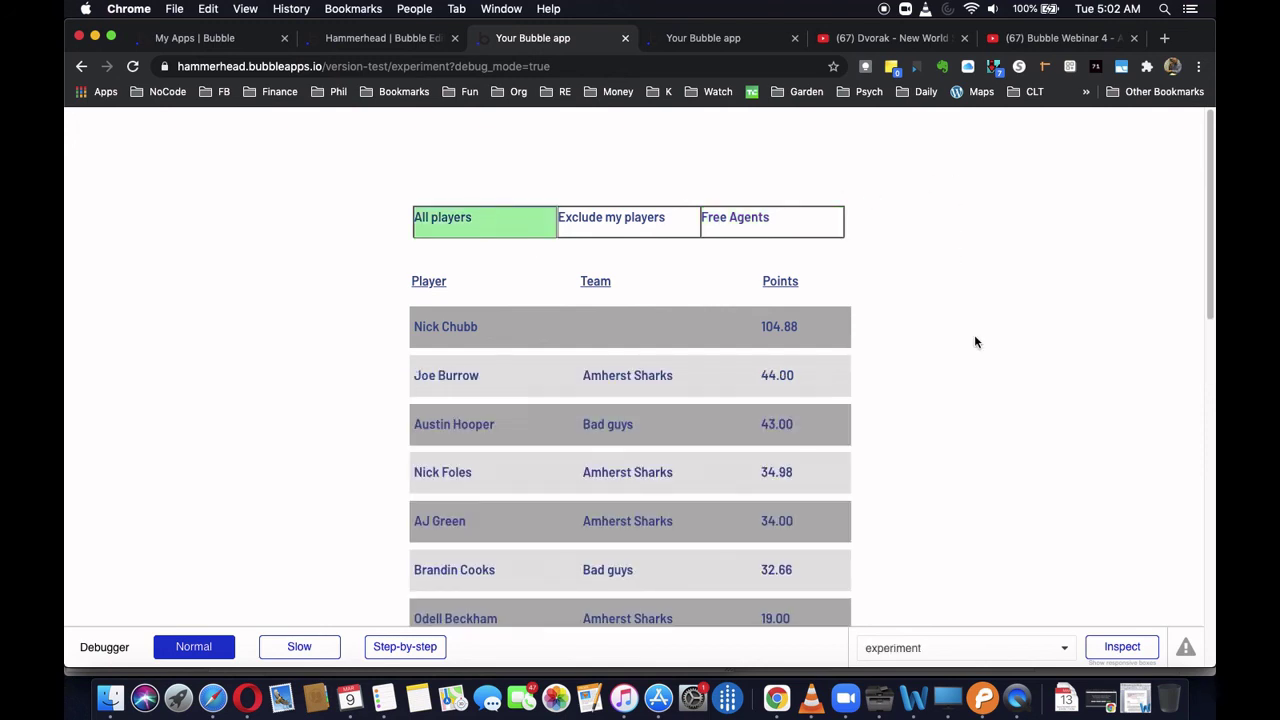